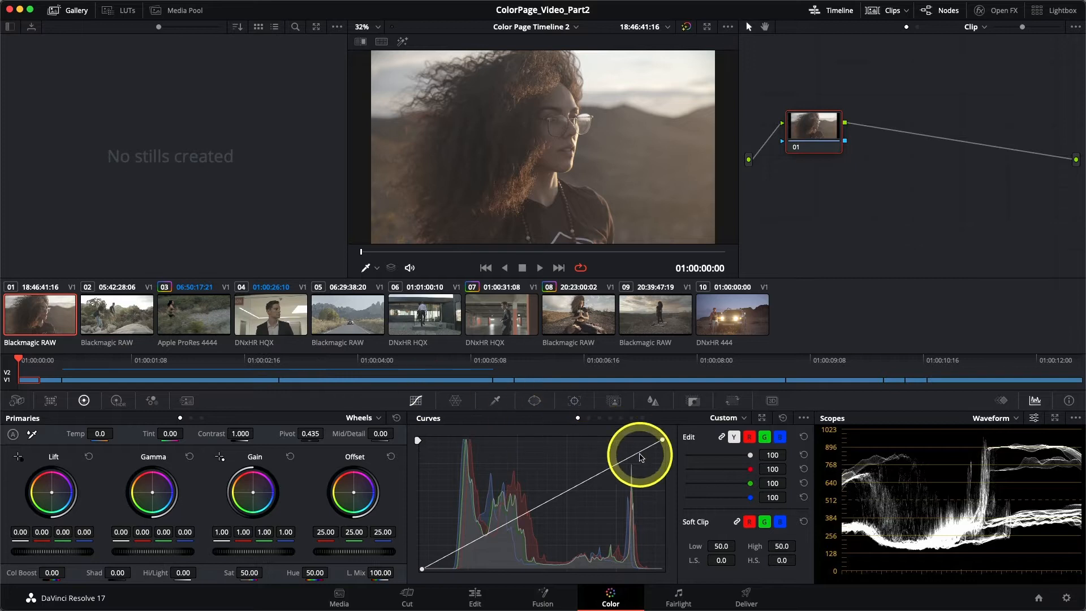
# Step: In the project's color management settings, set the color science to DaVinci YRGB Color Managed
pyautogui.click(1066, 597)
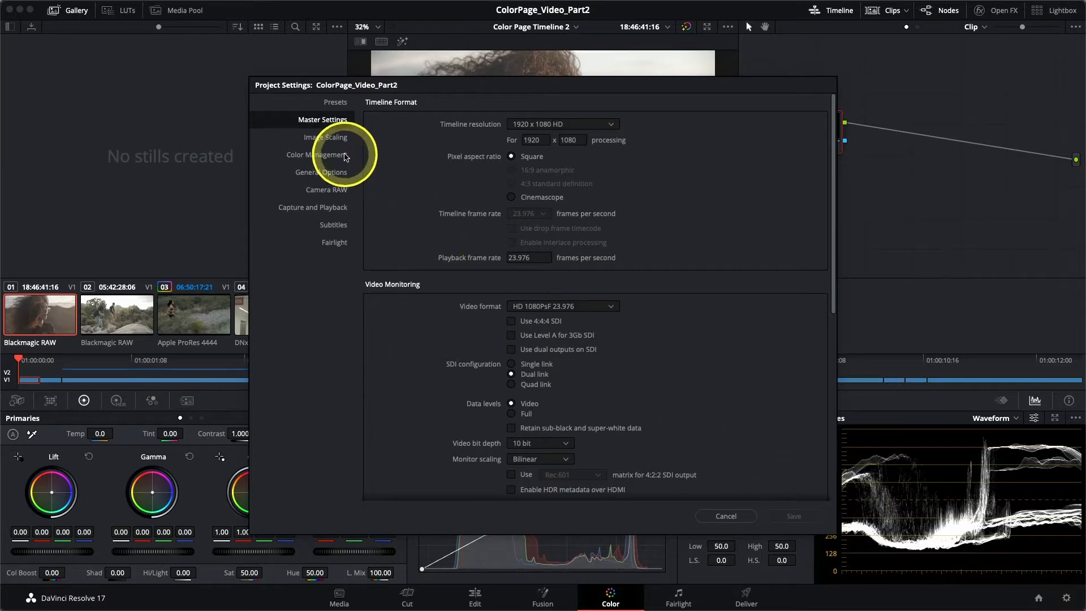
pyautogui.click(305, 158)
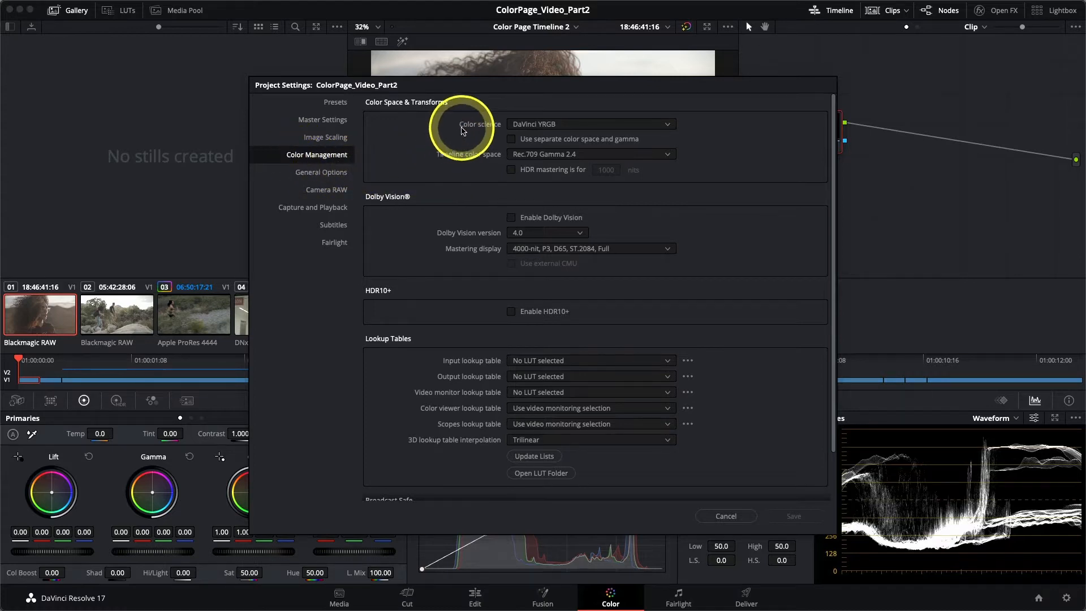
pyautogui.click(521, 130)
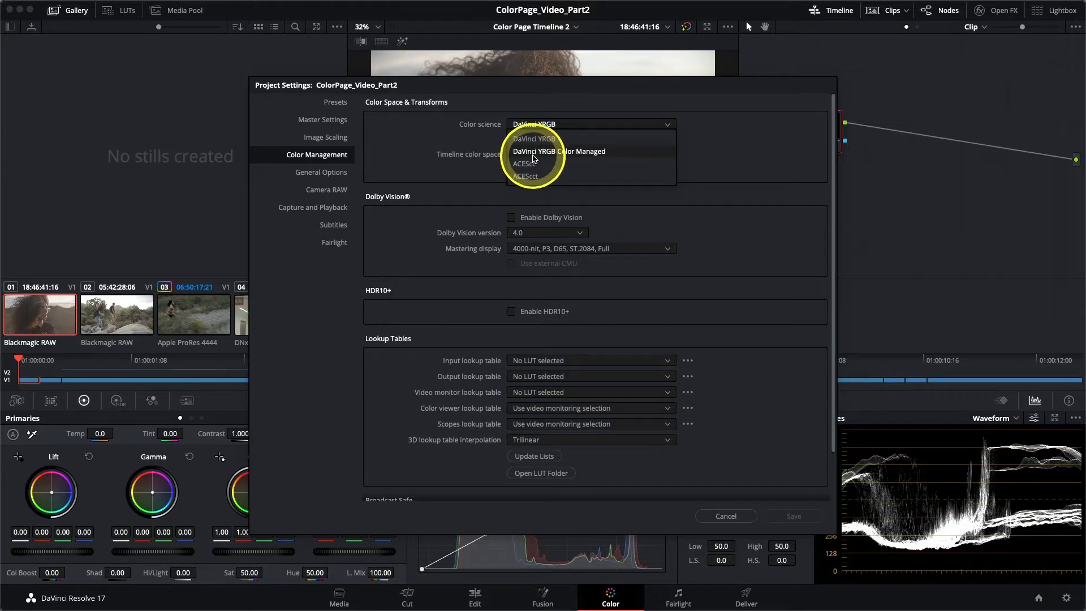
pyautogui.click(550, 153)
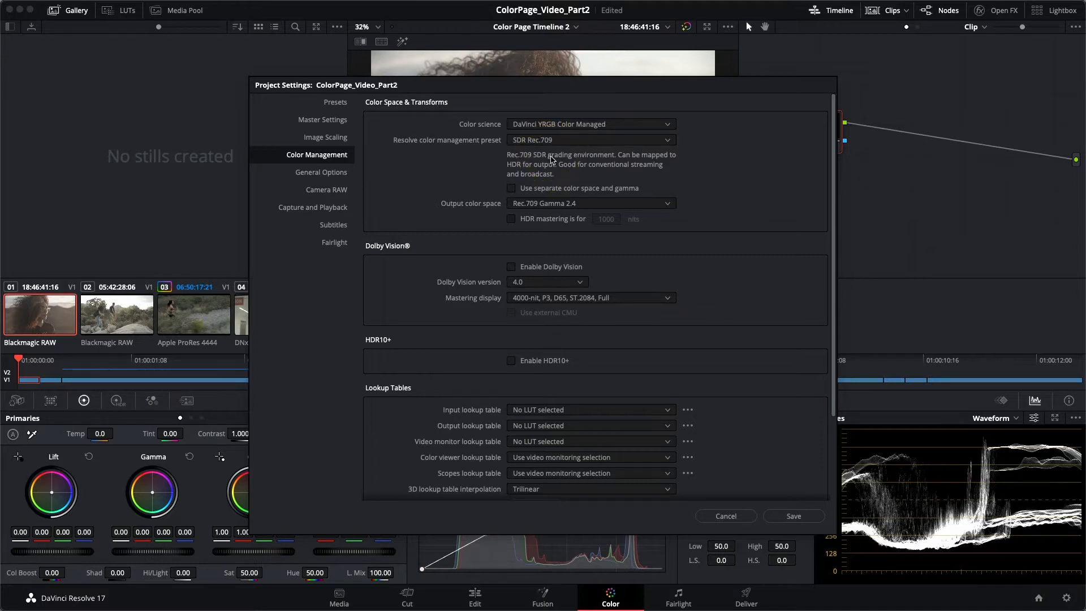
# Step: Set the Resolve color management preset to DaVinci Wide Gamut and save the project settings
pyautogui.click(551, 150)
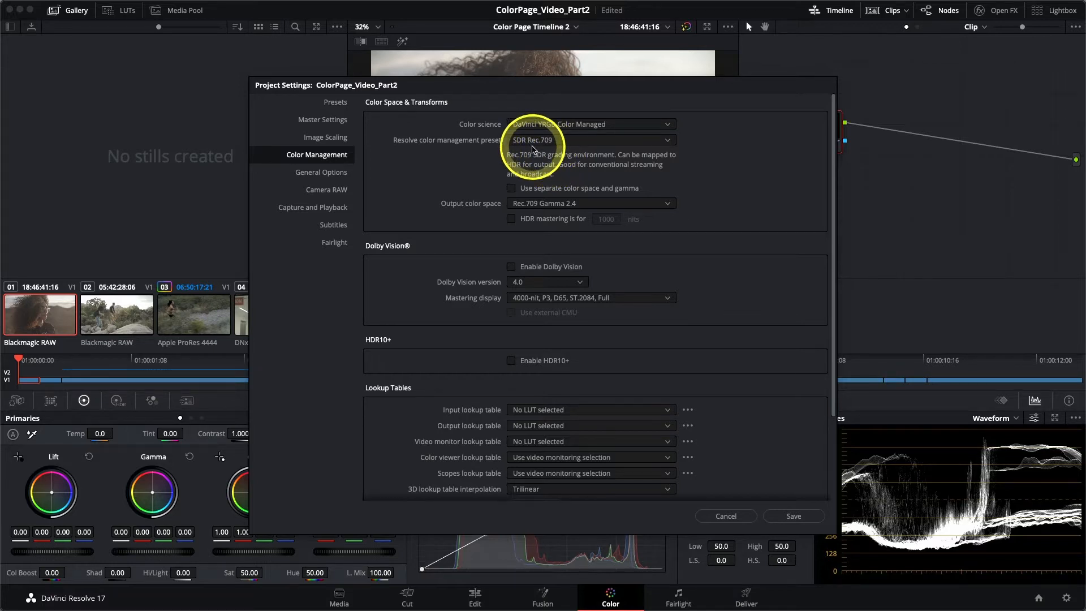
pyautogui.click(532, 149)
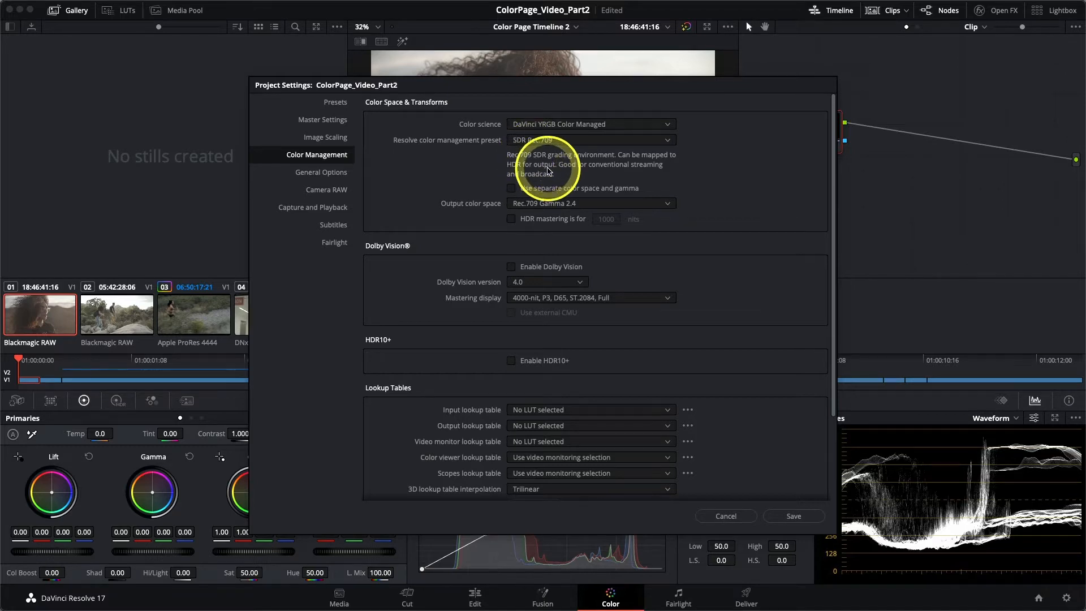
pyautogui.click(530, 141)
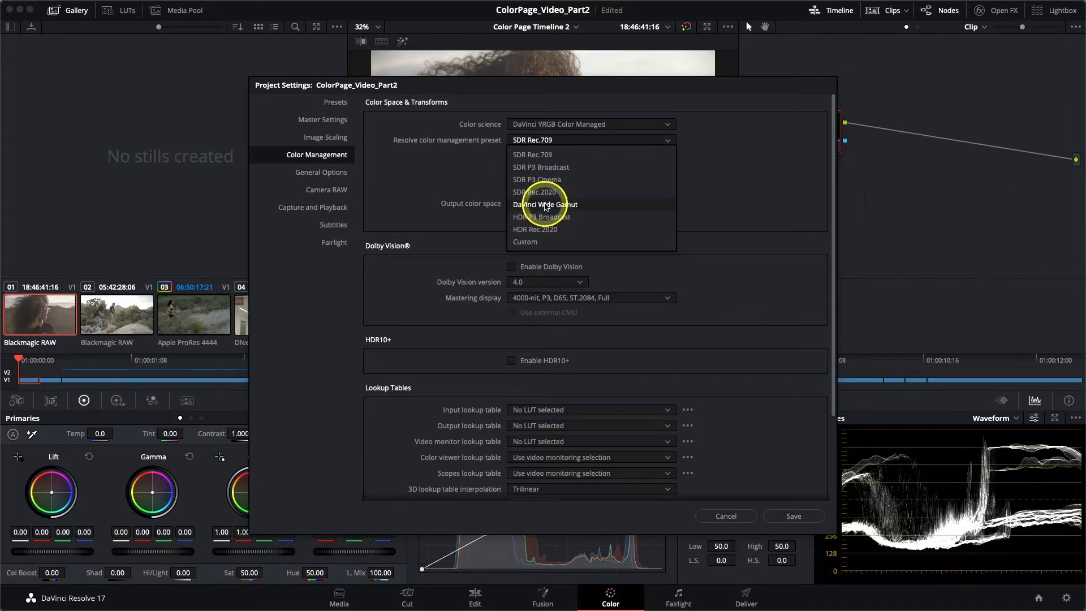
pyautogui.click(545, 205)
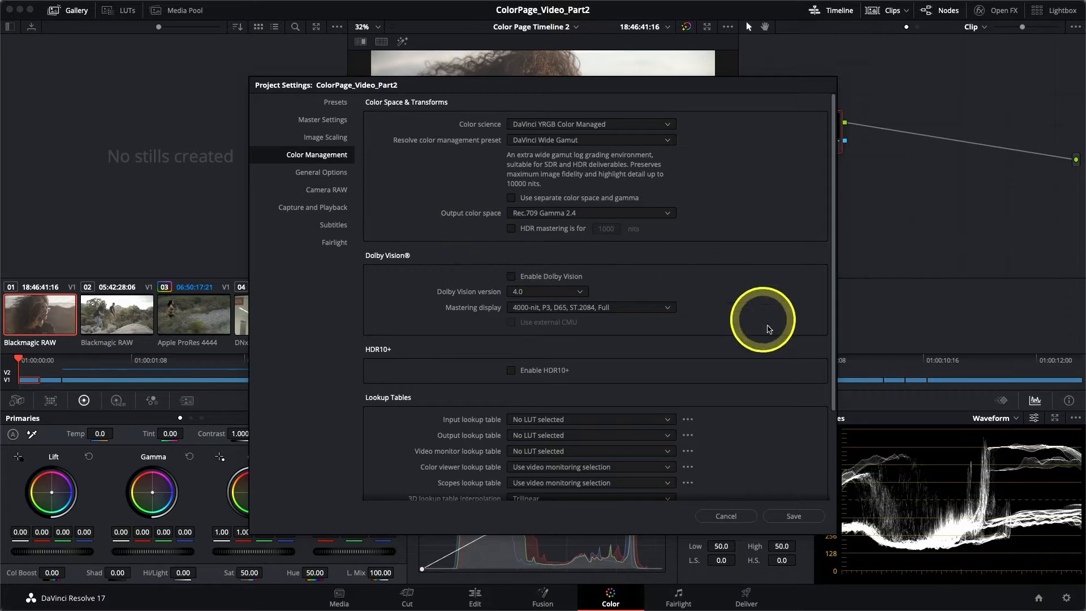
pyautogui.moveTo(727, 85); pyautogui.dragTo(307, 56)
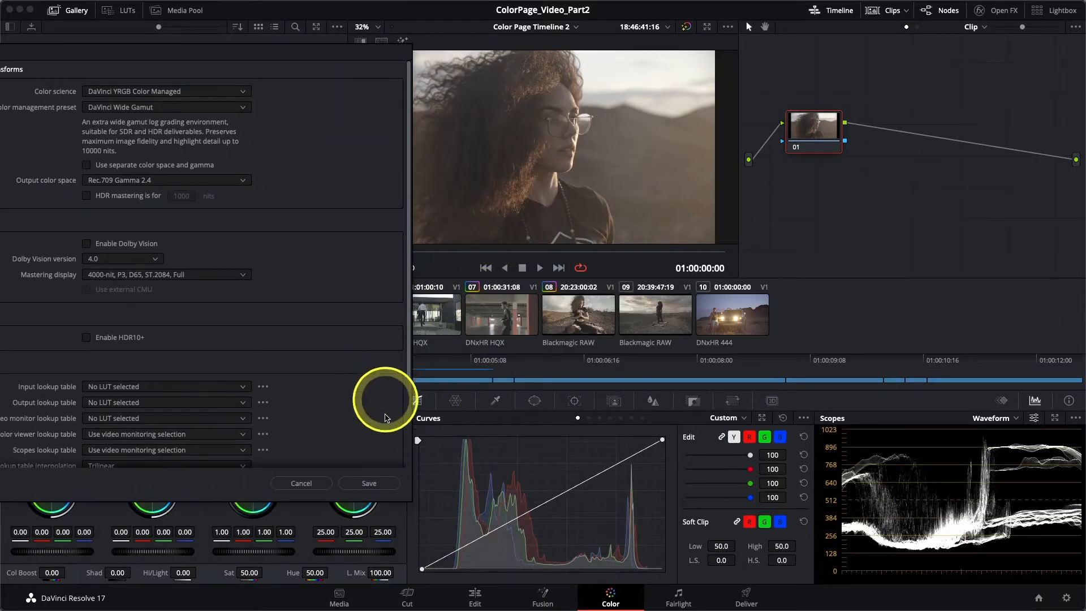
pyautogui.click(369, 483)
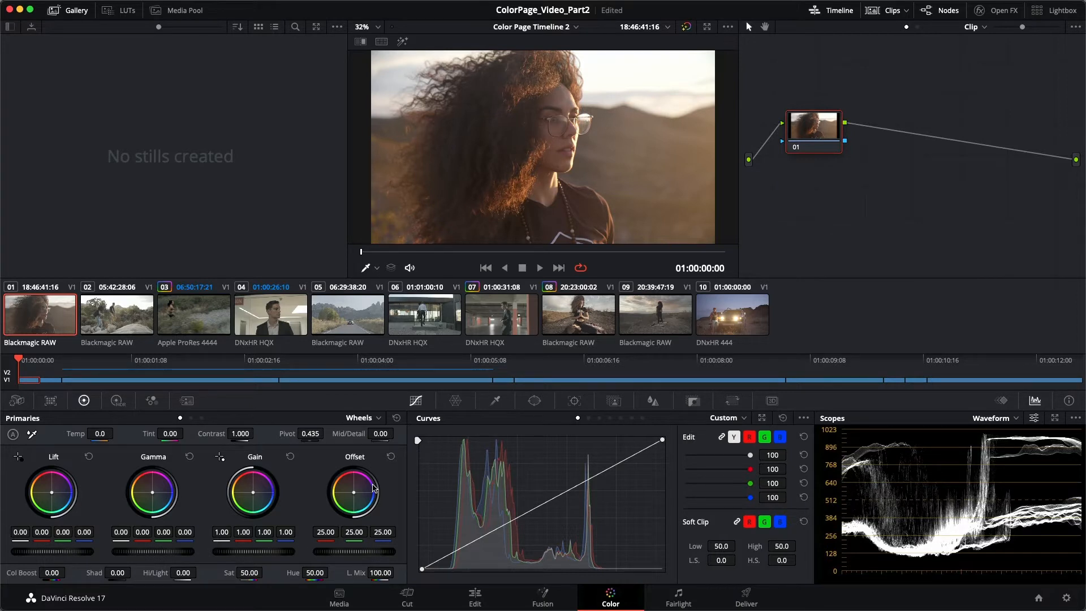
# Step: Step forward and back through the timeline clips to examine how color management affects each one, returning to the first clip
pyautogui.click(67, 328)
pyautogui.press('Down')
pyautogui.press('Down')
pyautogui.press('Down')
pyautogui.press('Down')
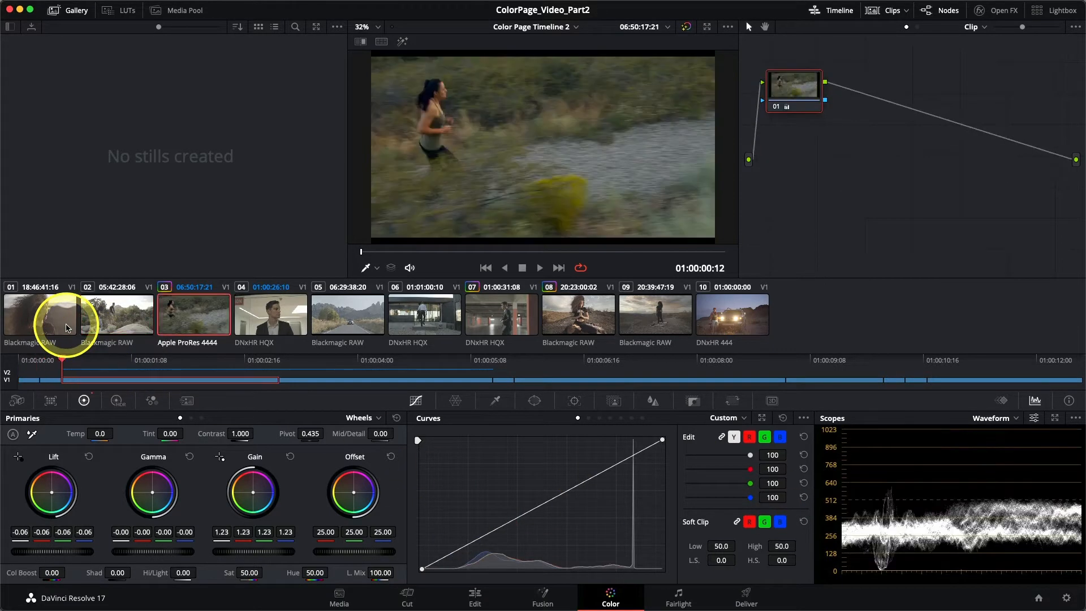
pyautogui.press('Down')
pyautogui.press('Down')
pyautogui.press('Down')
pyautogui.press('Down')
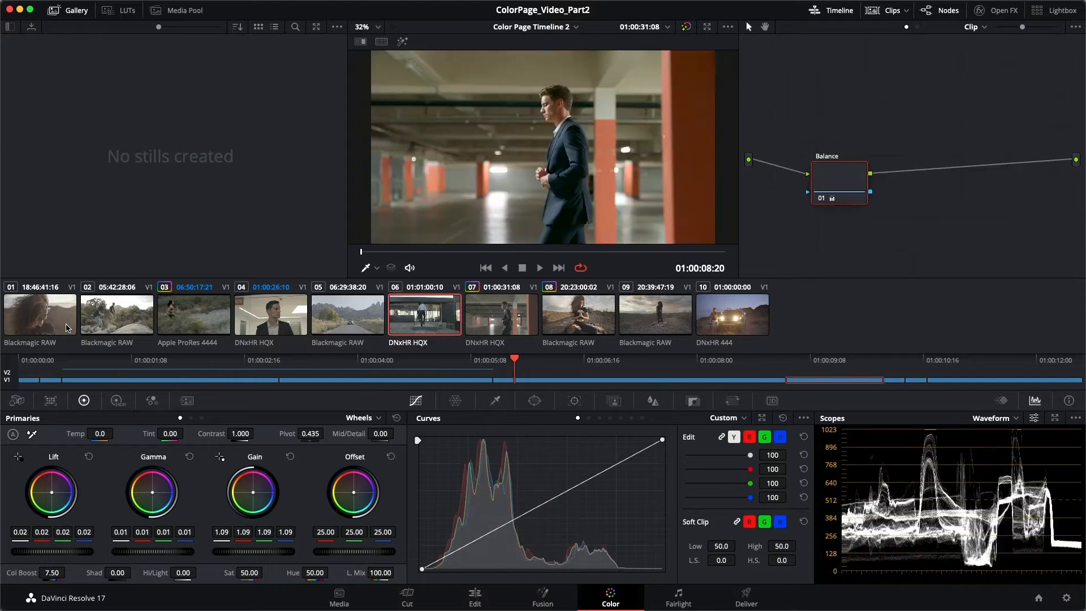
pyautogui.press('Down')
pyautogui.press('Up')
pyautogui.press('Up')
pyautogui.press('Up')
pyautogui.press('Up')
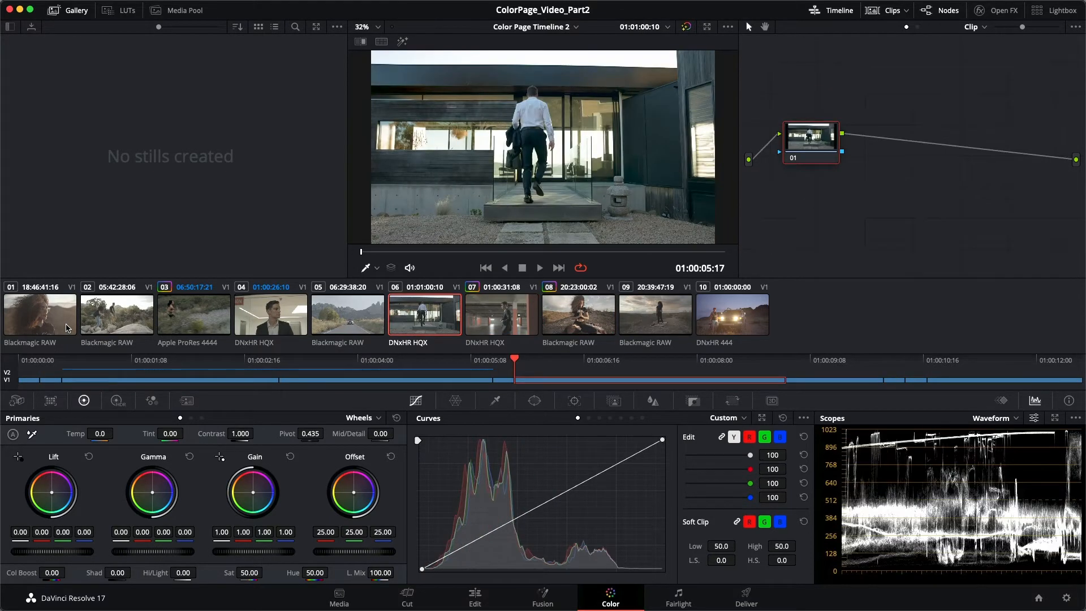
pyautogui.press('Up')
pyautogui.press('Up')
pyautogui.press('Up')
pyautogui.press('Up')
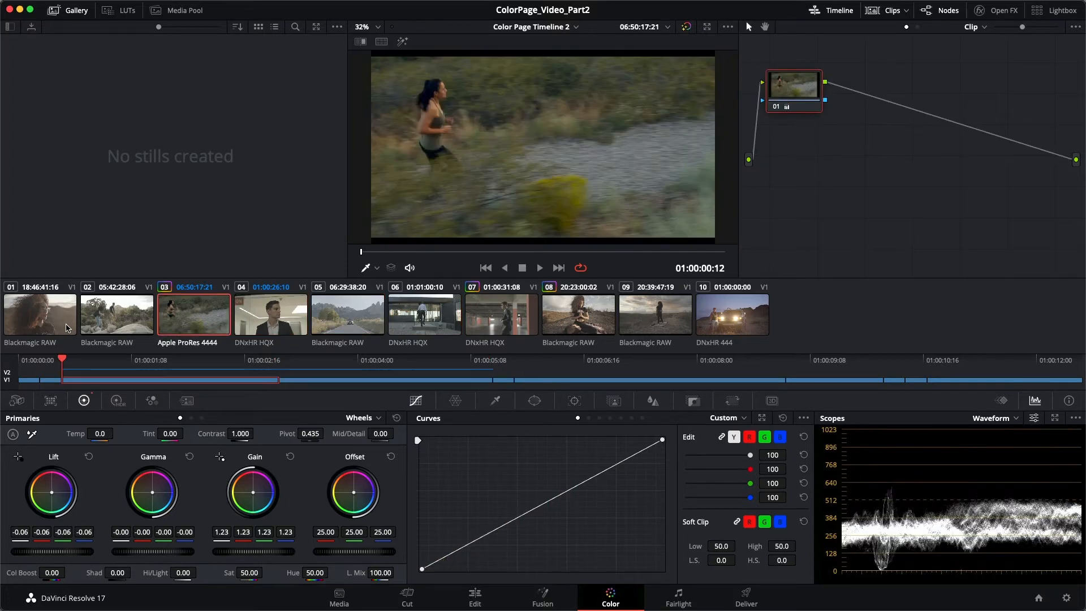
pyautogui.press('Up')
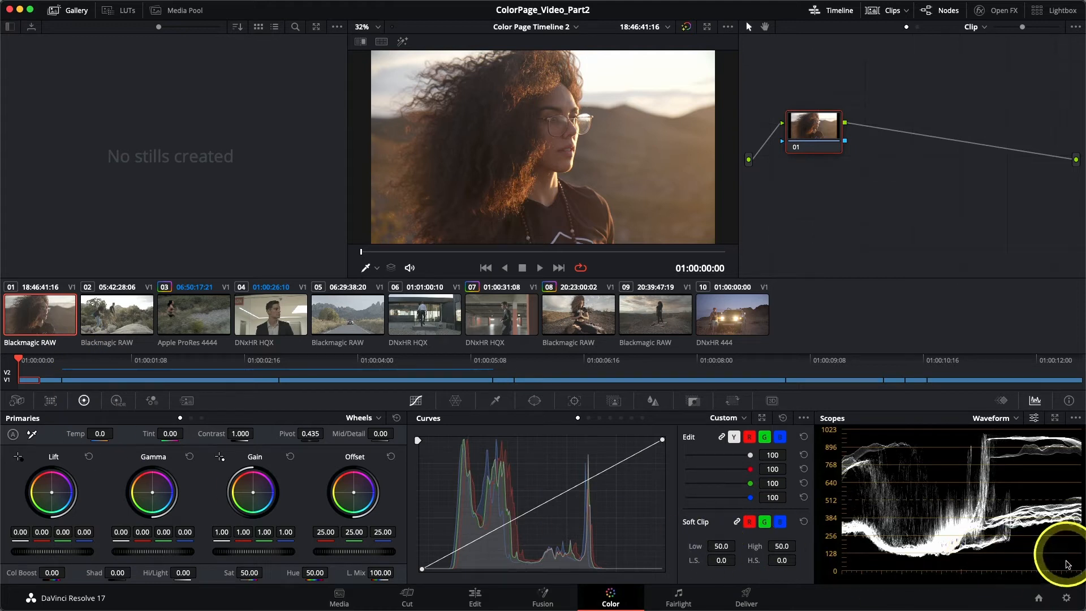
# Step: Examine the available RAW profiles in the project's Camera RAW settings and close the settings without changes
pyautogui.click(1066, 598)
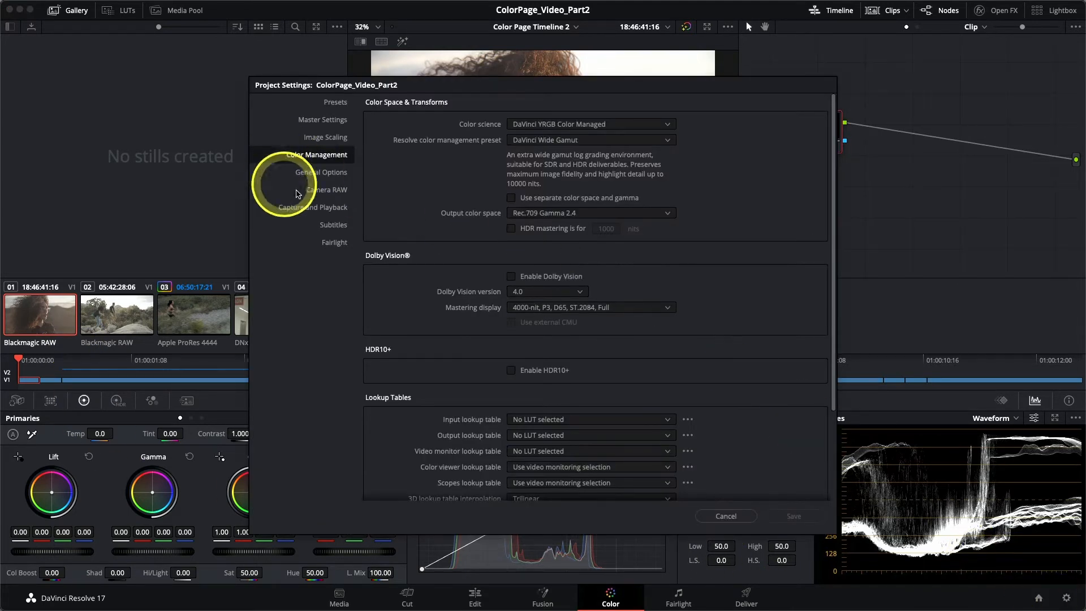
pyautogui.click(321, 192)
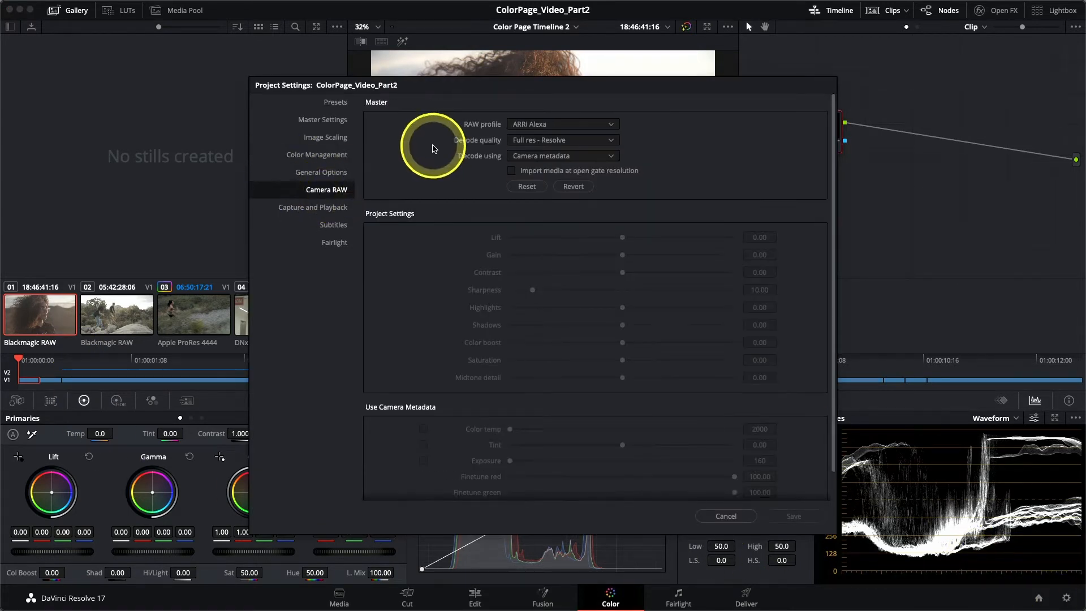
pyautogui.click(529, 124)
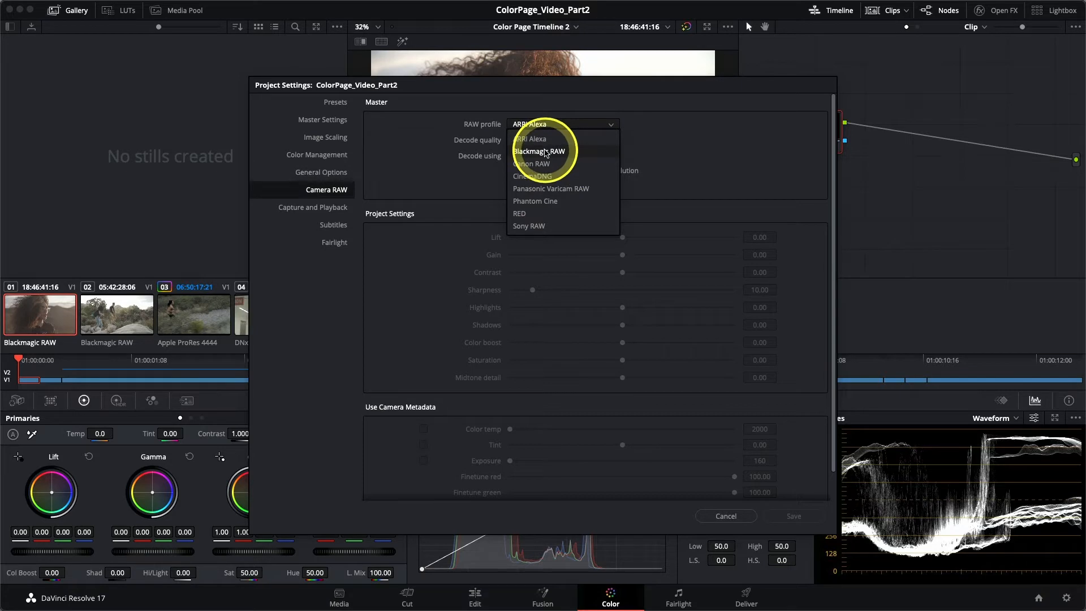
pyautogui.click(727, 516)
pyautogui.click(727, 516)
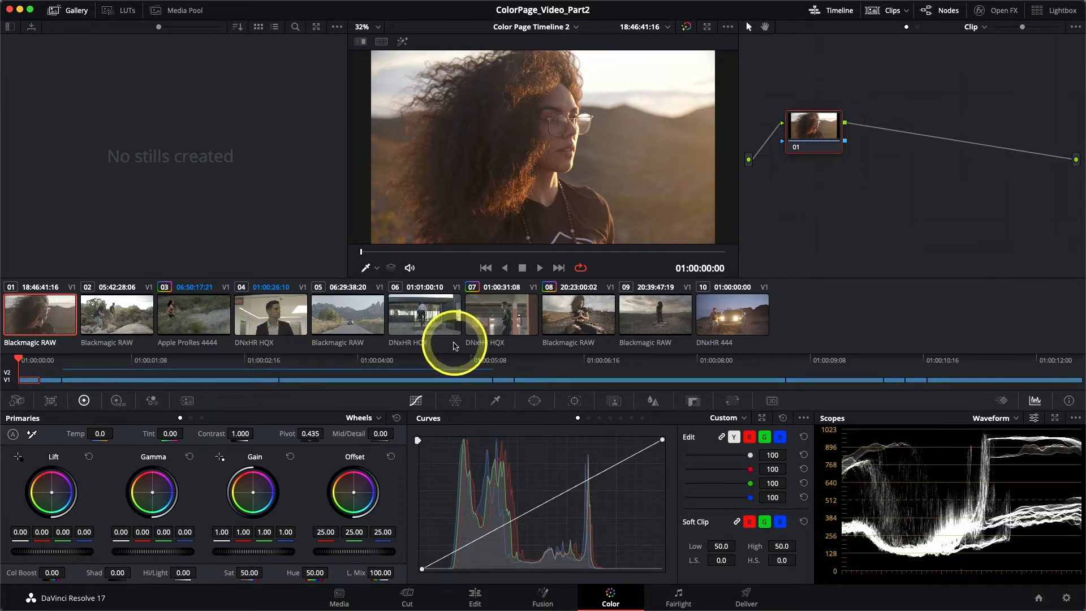
# Step: Examine the Input Color Space options for clip 07 without changing them, and view that clip
pyautogui.rightClick(500, 316)
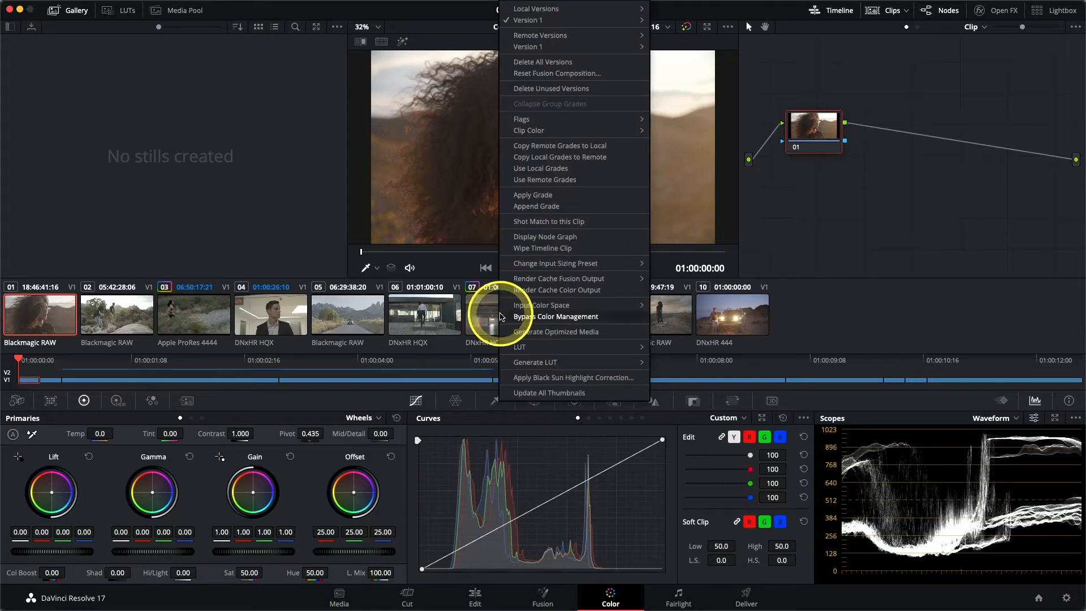
pyautogui.moveTo(511, 306)
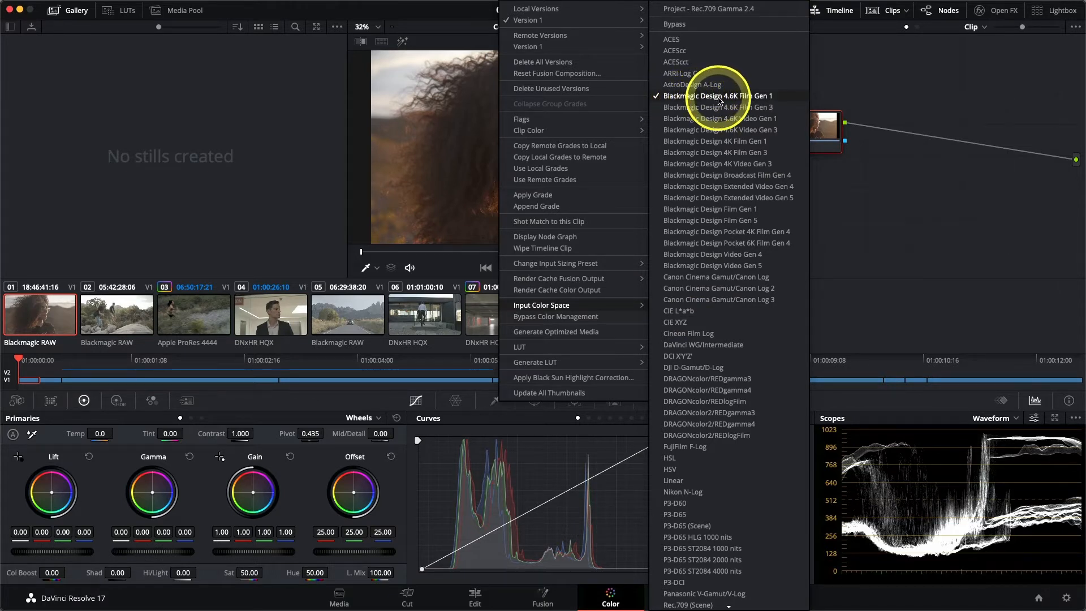
pyautogui.click(860, 297)
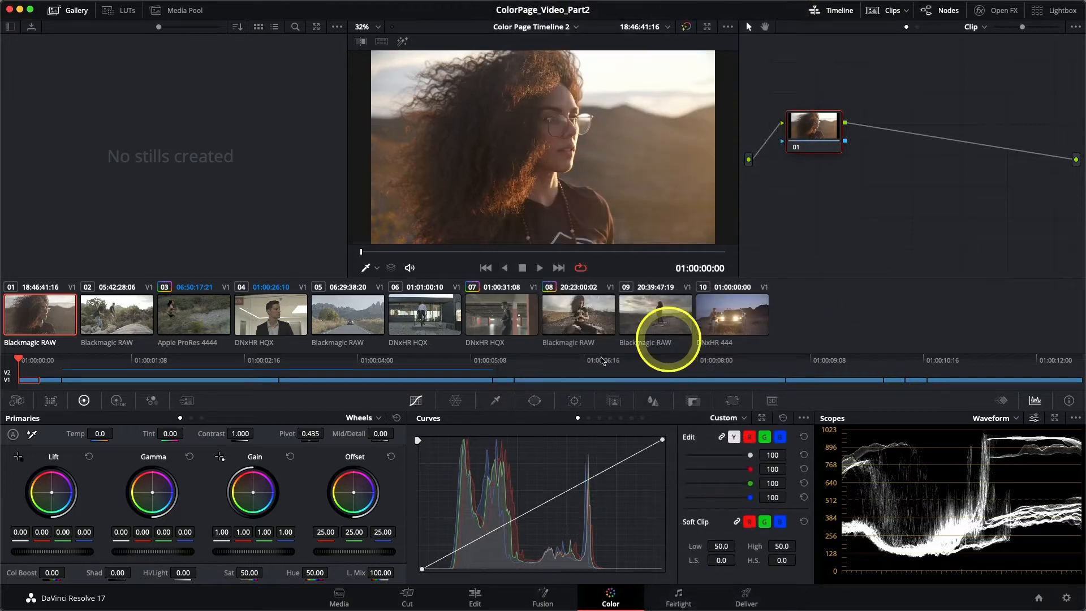
pyautogui.click(491, 314)
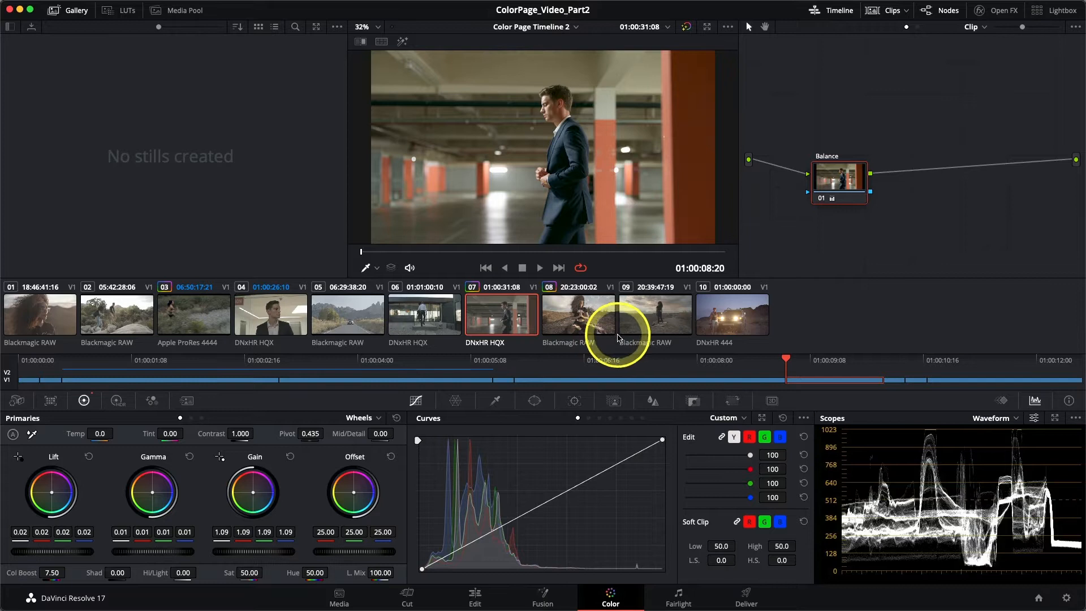
# Step: Bypass color management for clip 10, the shot of the truck with its headlights on
pyautogui.click(721, 321)
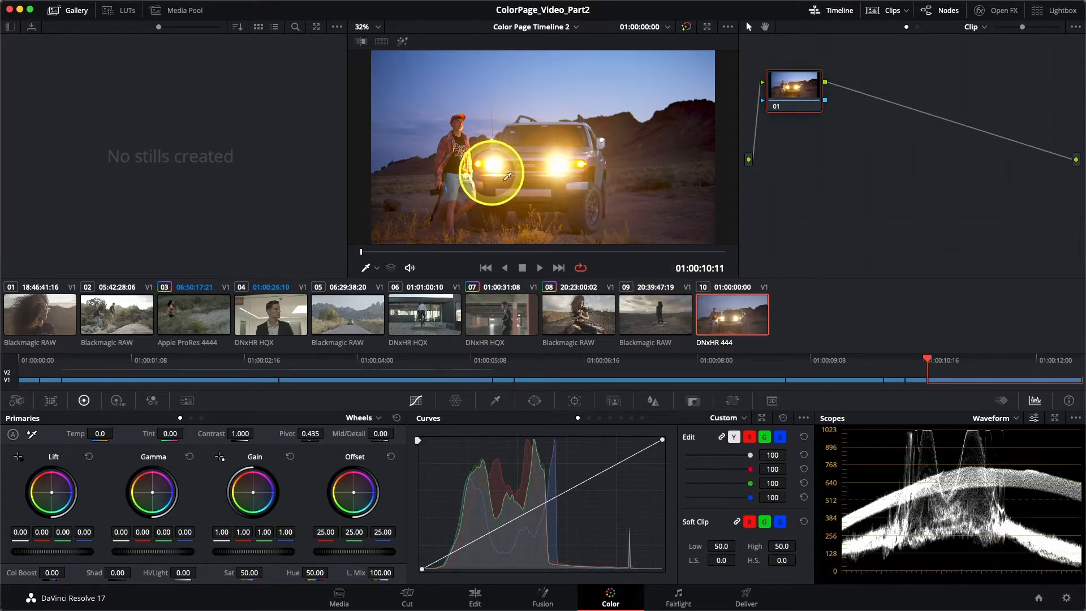
pyautogui.rightClick(723, 314)
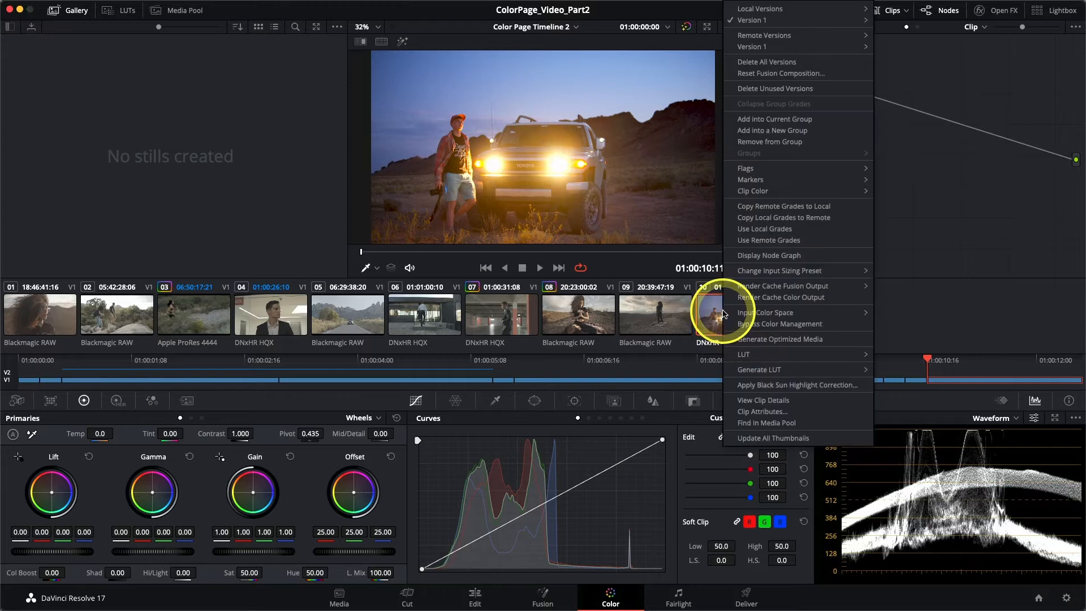
pyautogui.click(756, 328)
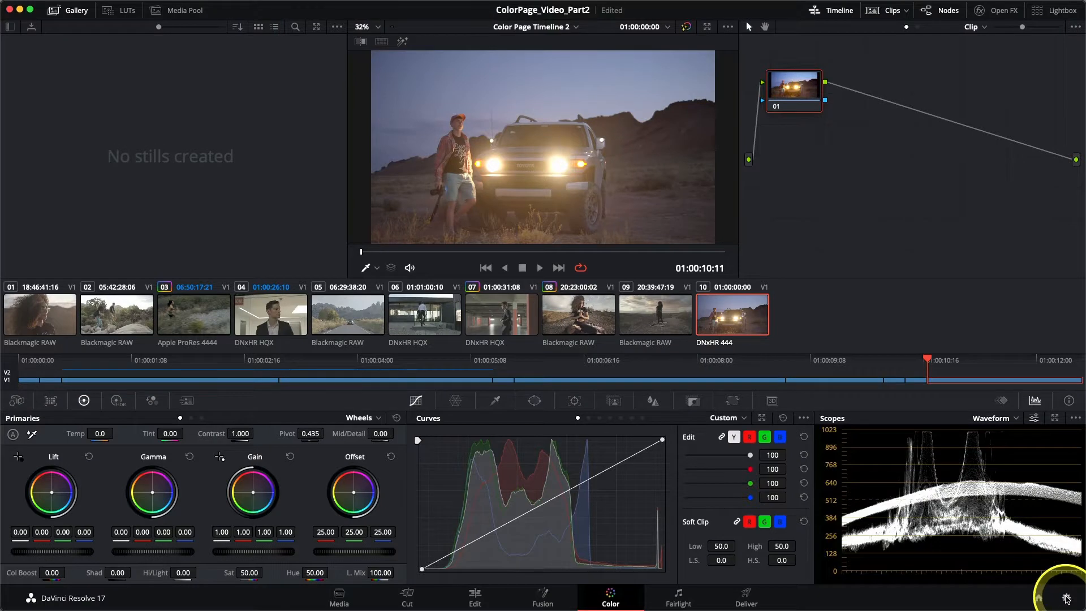
# Step: Try the Custom color management preset in the project settings, examine its input color space options, and discard the change
pyautogui.click(1065, 597)
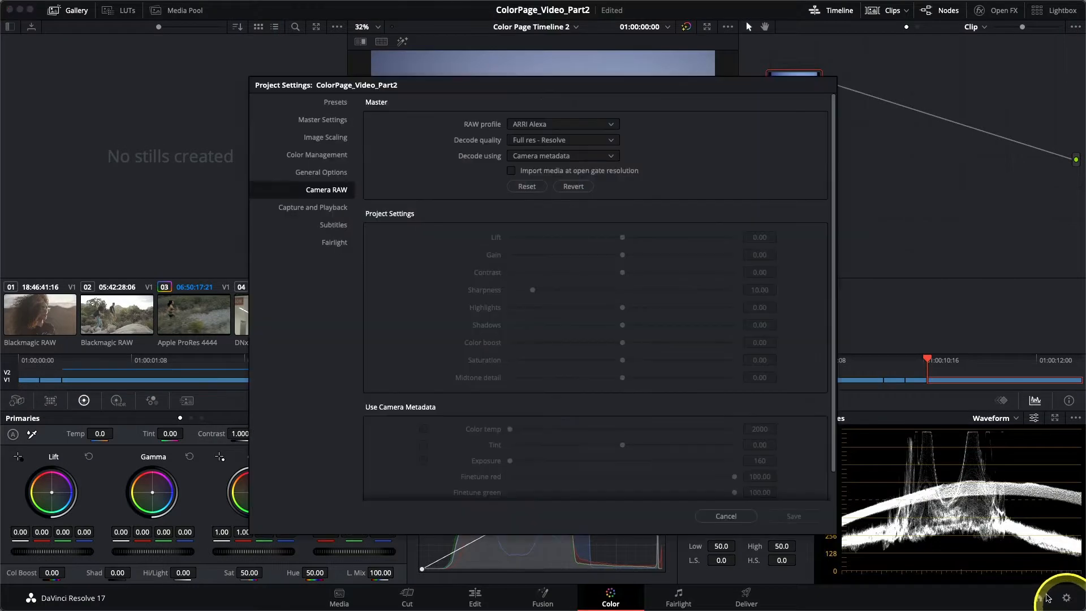
pyautogui.click(306, 154)
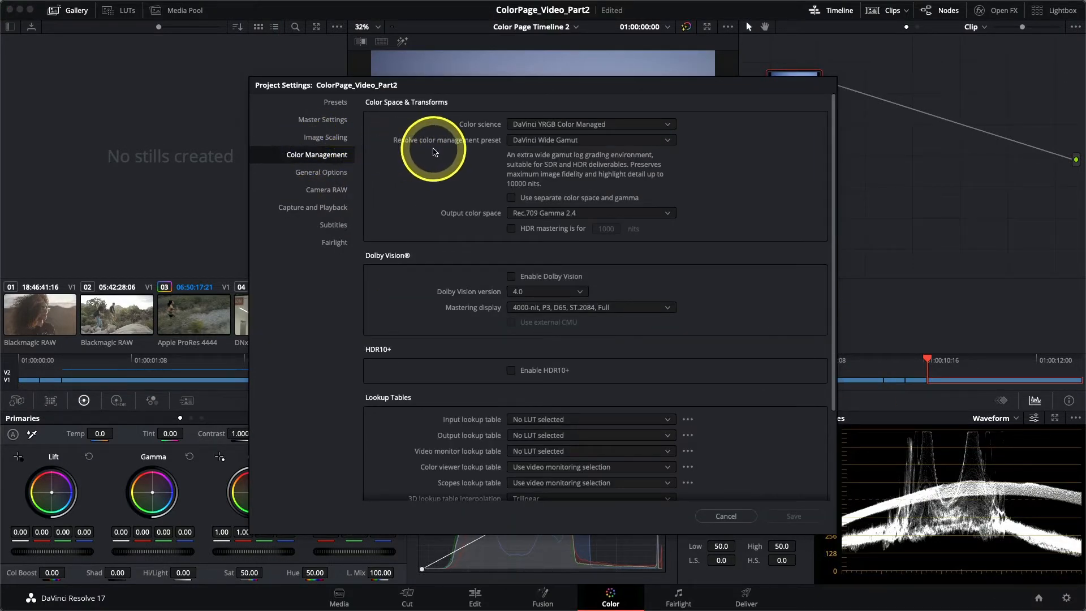
pyautogui.click(526, 143)
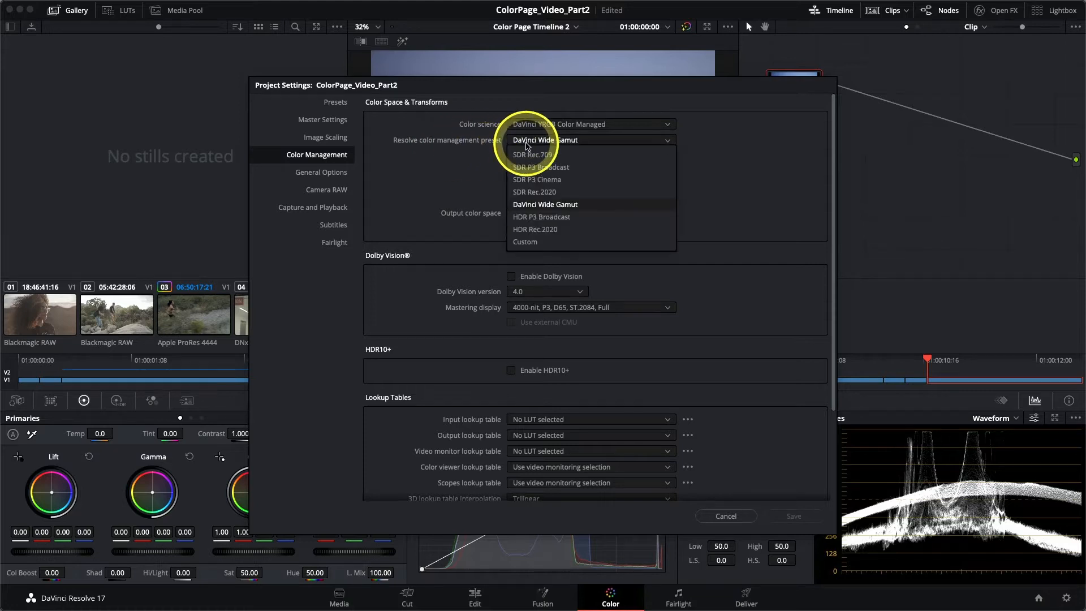
pyautogui.click(534, 242)
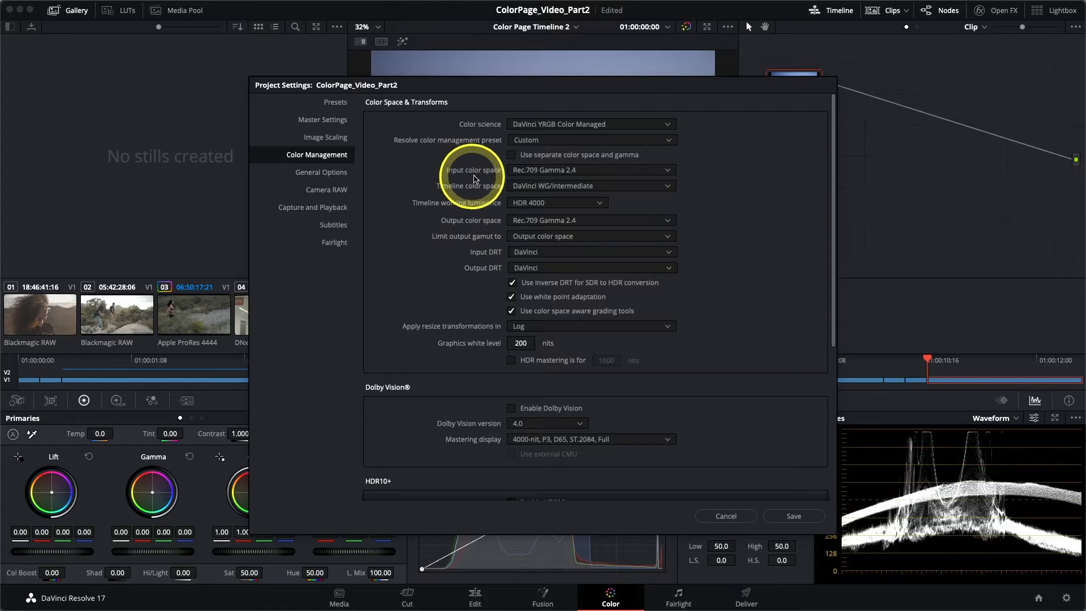
pyautogui.click(510, 170)
pyautogui.scroll(10, 545, 223)
pyautogui.scroll(5, 544, 226)
pyautogui.click(463, 189)
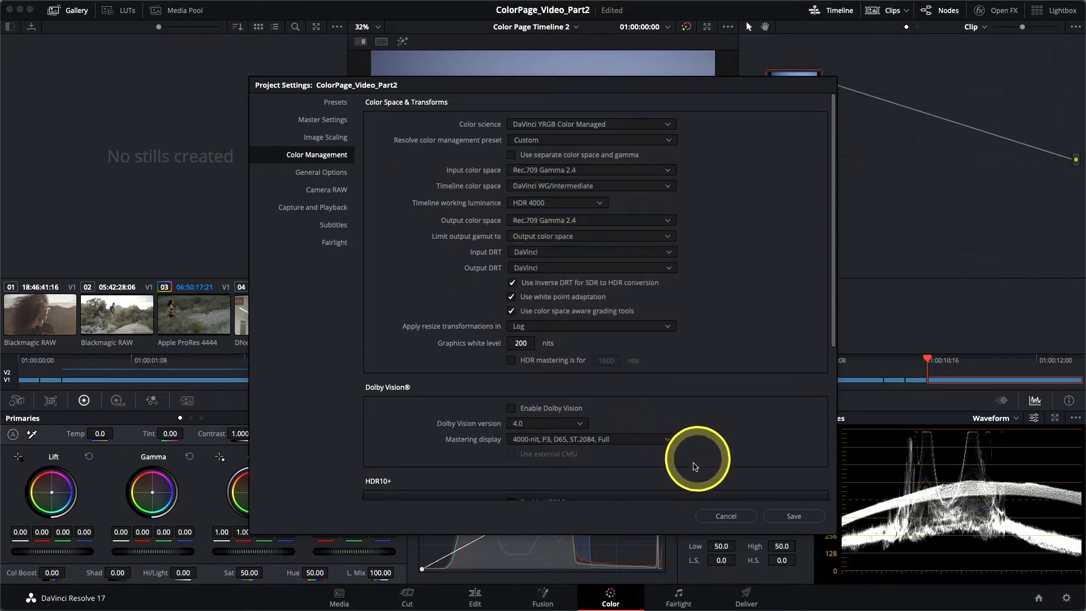
pyautogui.click(734, 518)
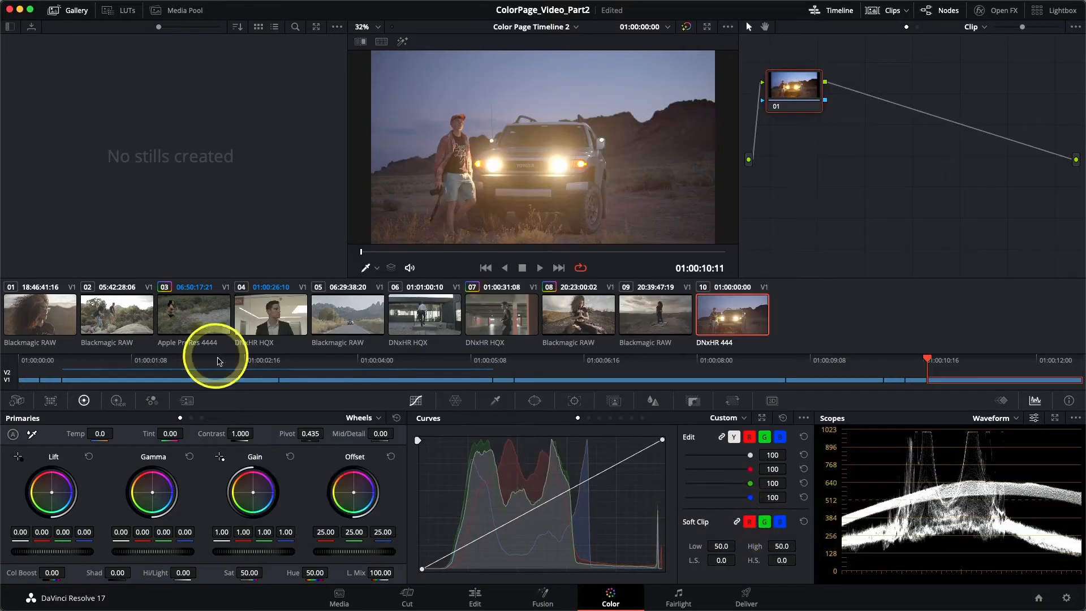
# Step: Set the primary saturation of clip 01, the woman with glasses, to 0
pyautogui.click(62, 325)
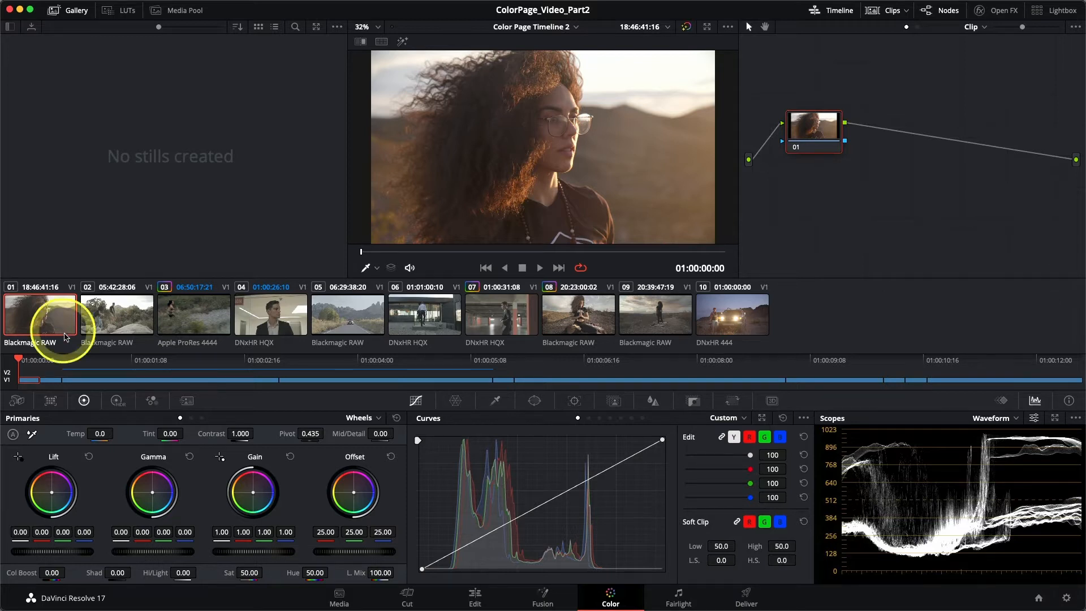
pyautogui.click(245, 574)
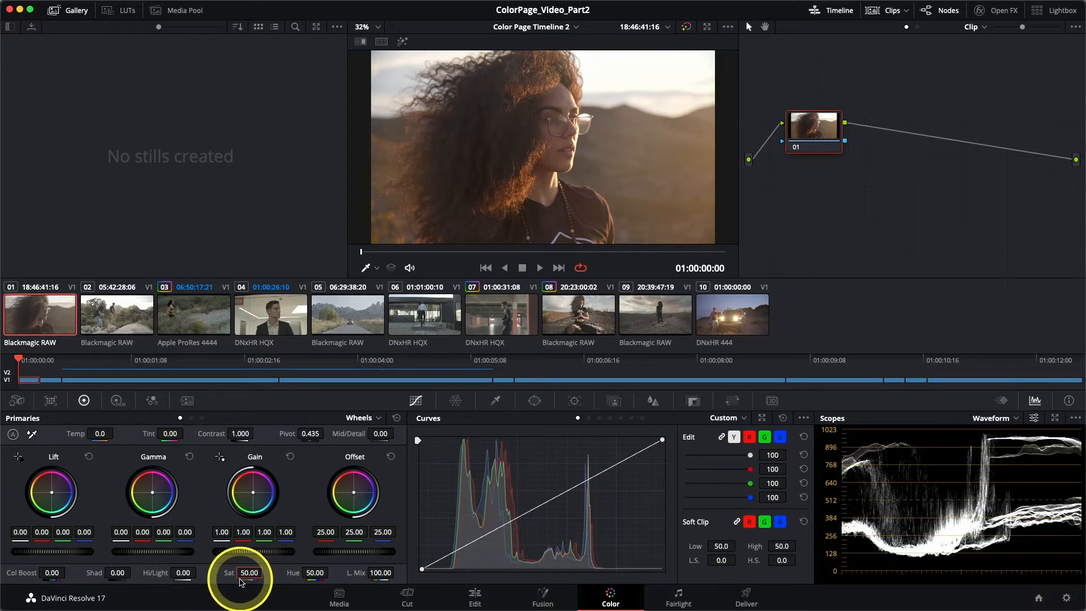
pyautogui.write('0')
pyautogui.press('Return')
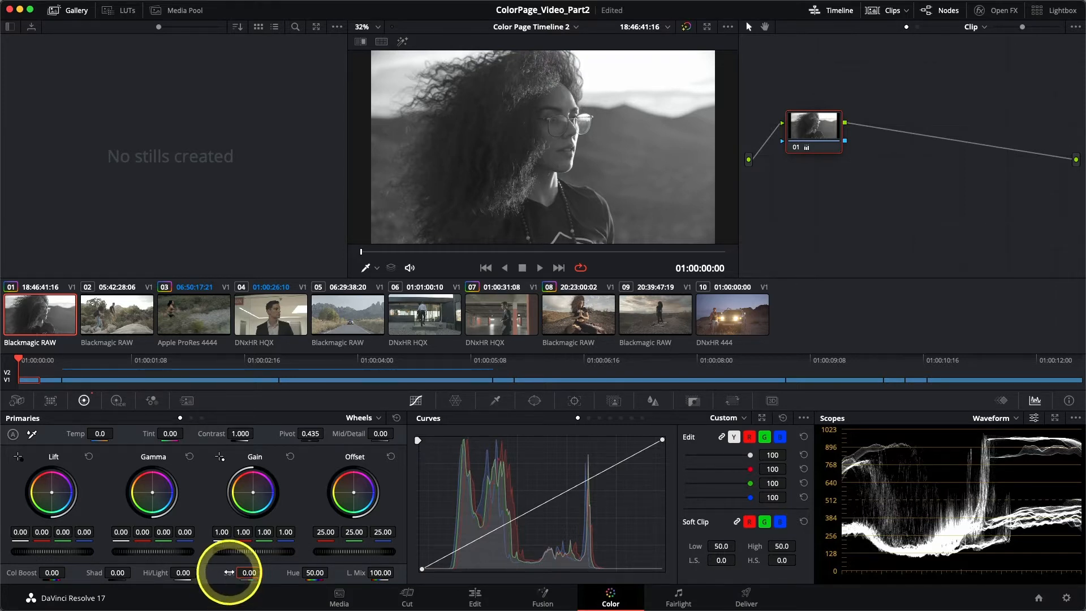
# Step: Restore the default saturation of clip 01 and convert it to black and white with the RGB Mixer's Monochrome option
pyautogui.doubleClick(228, 573)
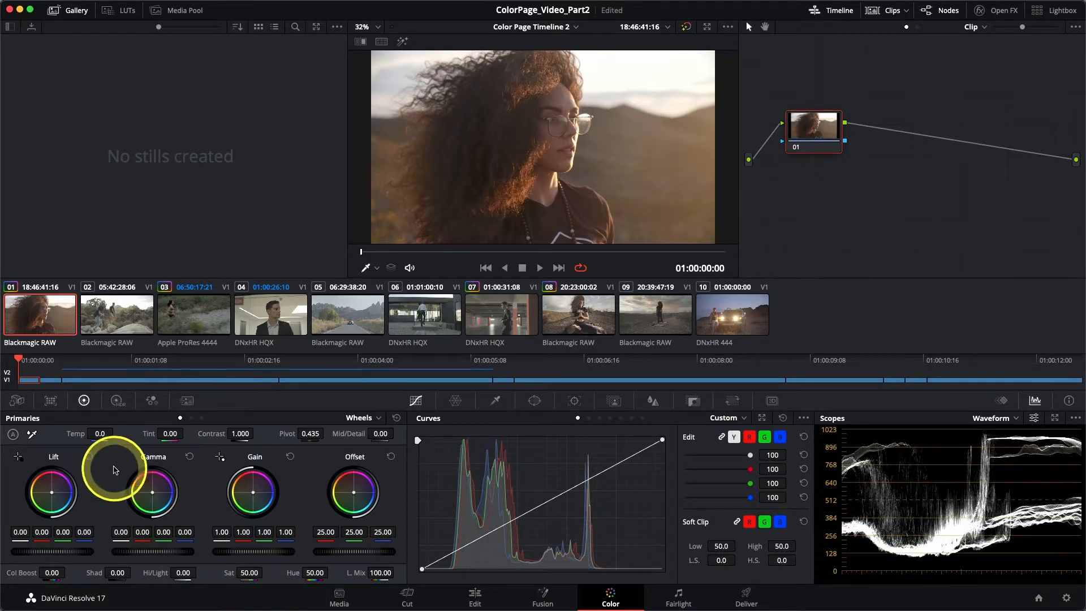
pyautogui.click(151, 401)
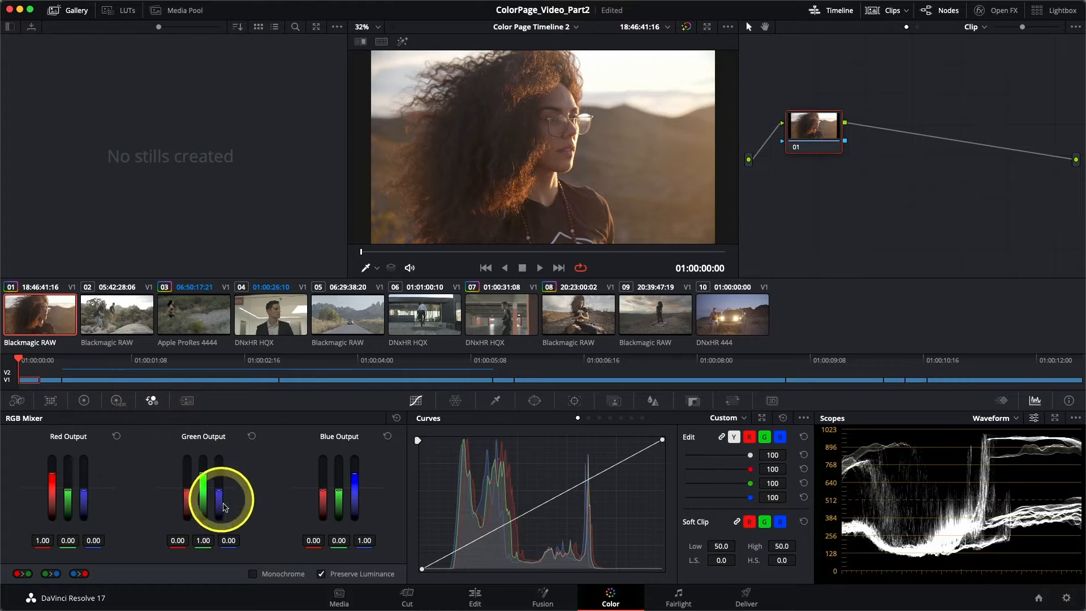
pyautogui.click(252, 575)
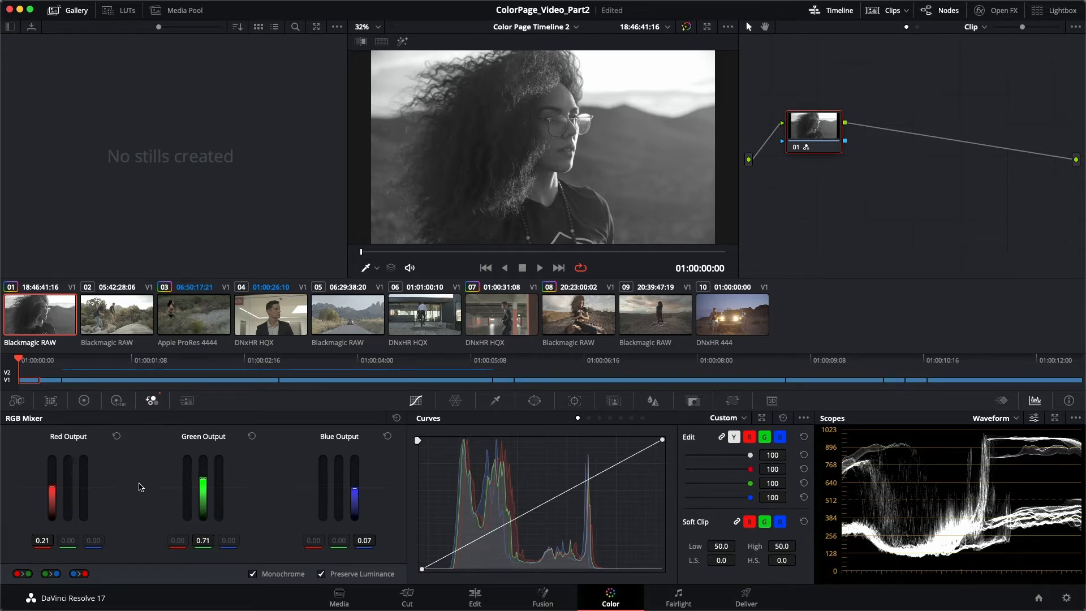
# Step: Try a different monochrome mix with red output at 1.53, green output at 1.05 and blue output at 1.69
pyautogui.moveTo(53, 478); pyautogui.dragTo(55, 449)
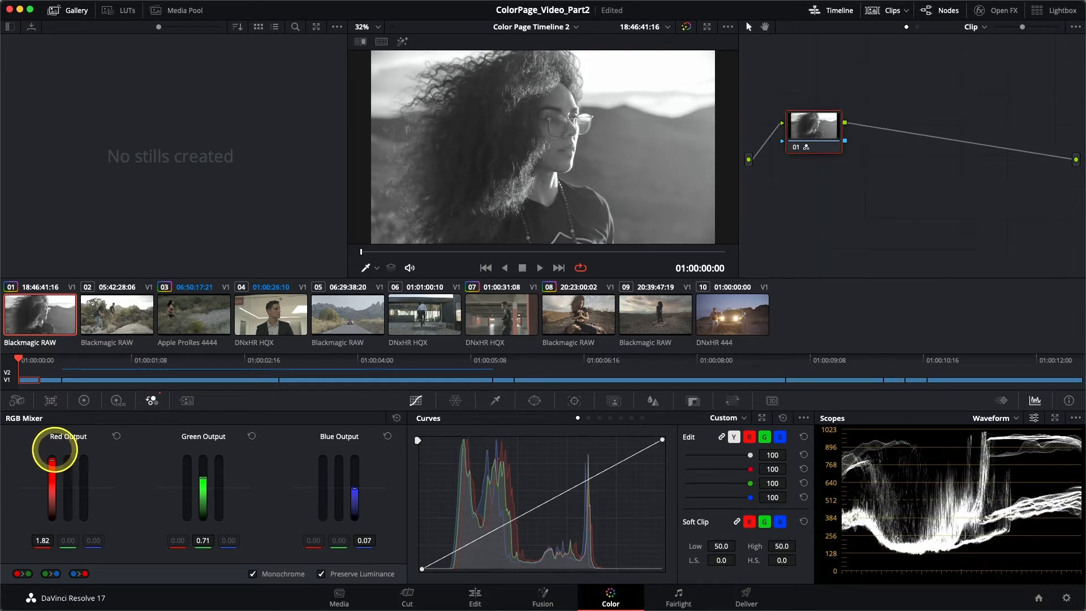
pyautogui.moveTo(55, 449); pyautogui.dragTo(55, 467)
pyautogui.click(205, 492)
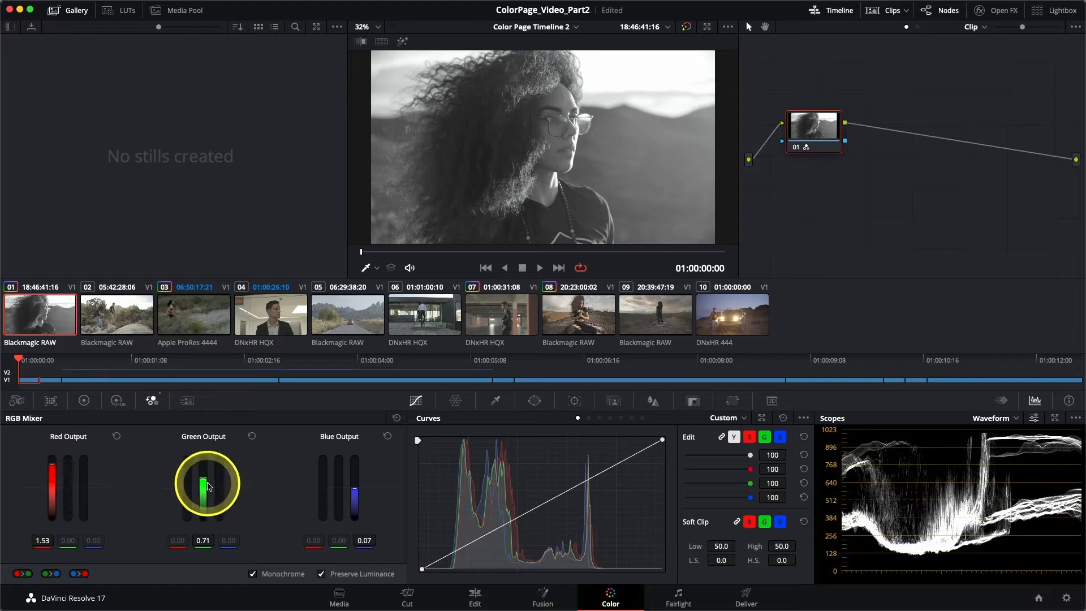
pyautogui.moveTo(204, 480); pyautogui.dragTo(202, 476)
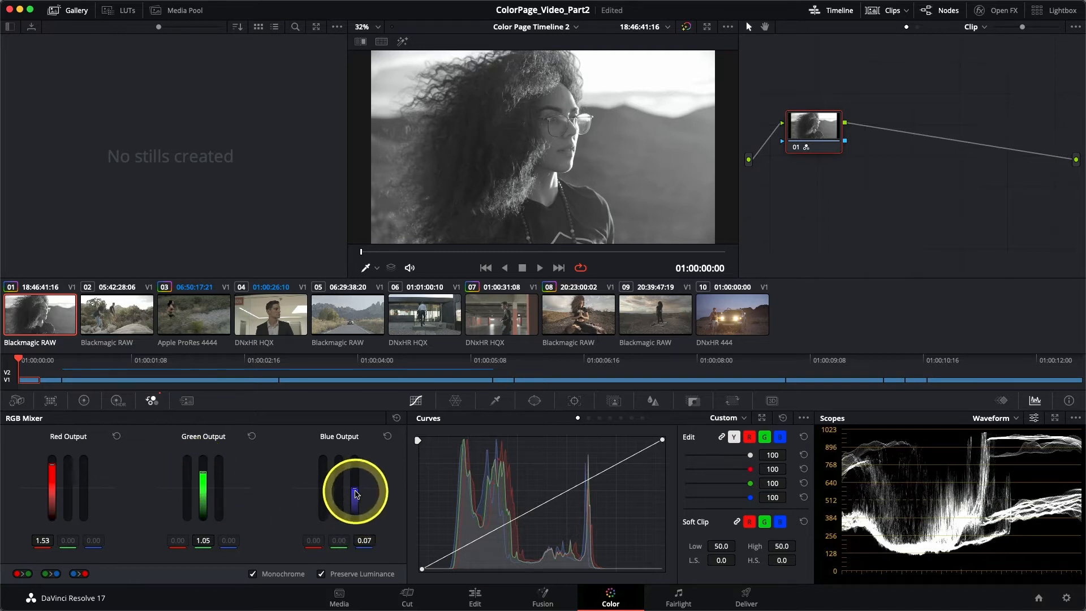
pyautogui.moveTo(356, 492); pyautogui.dragTo(354, 455)
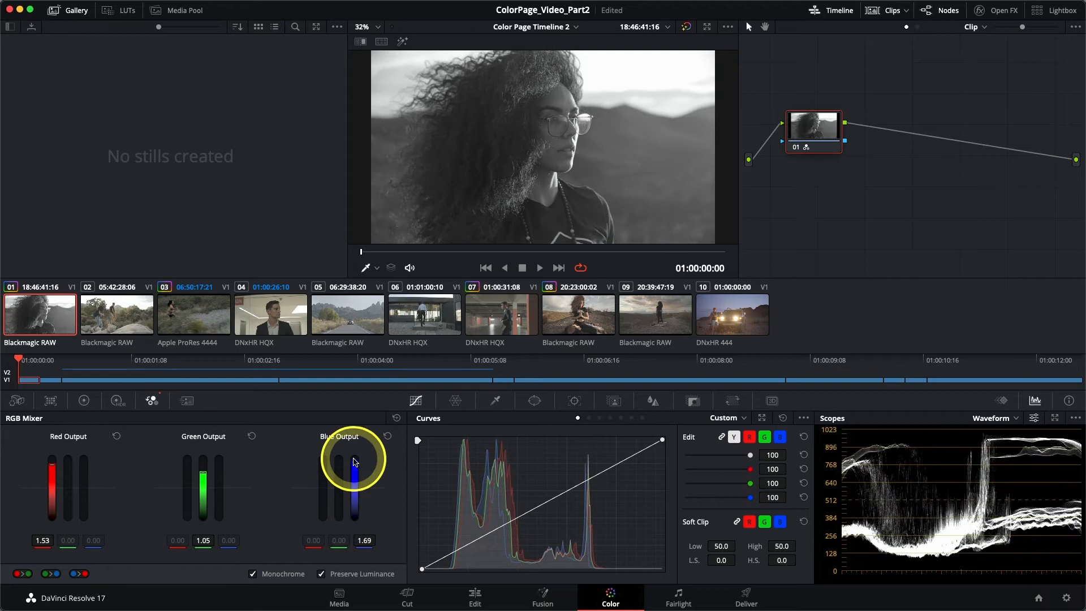
# Step: Reset the blue and green outputs of the monochrome mix and raise the red output slightly to about 1.58
pyautogui.click(385, 437)
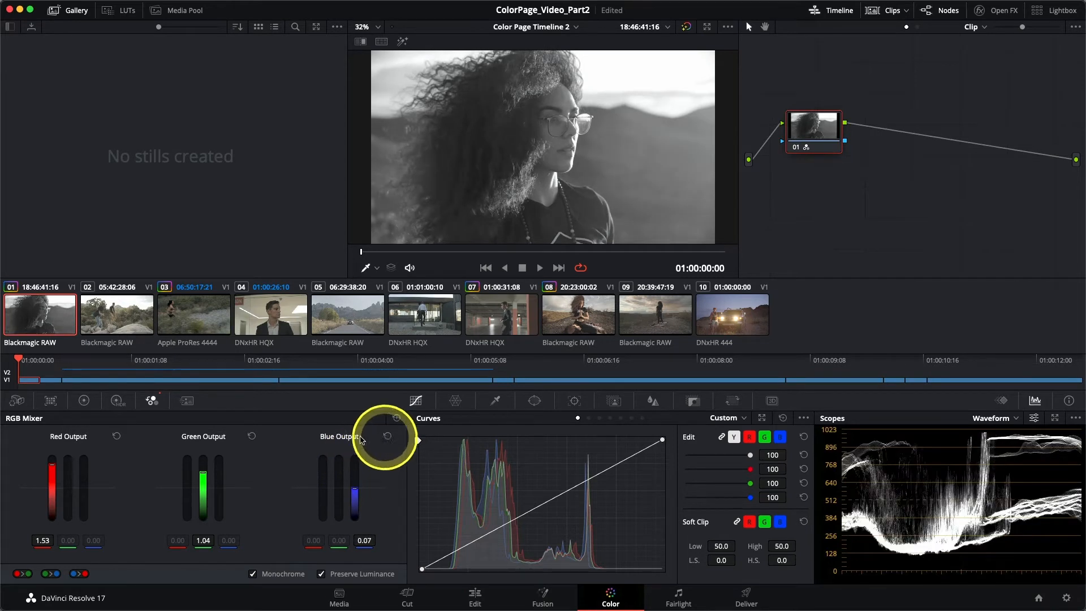
pyautogui.click(252, 436)
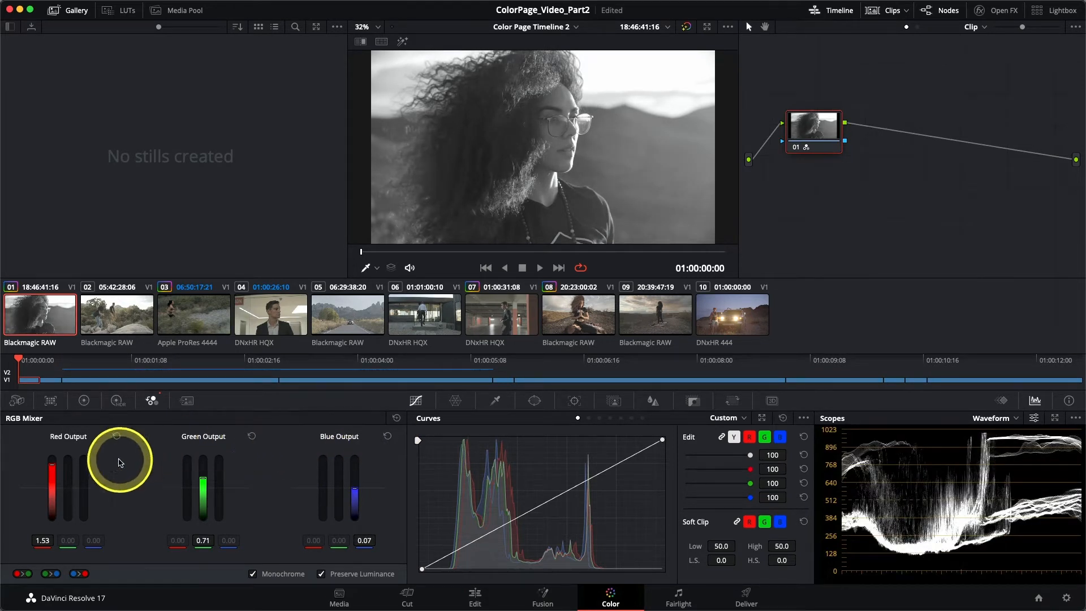
pyautogui.moveTo(52, 465); pyautogui.dragTo(53, 463)
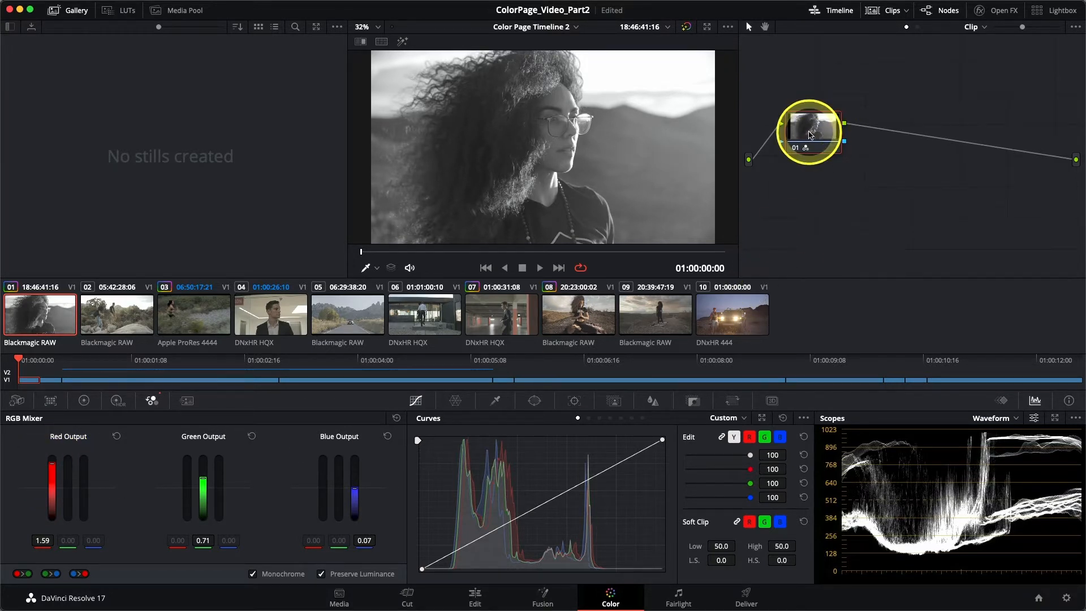
# Step: Label node 01 as BW and add a serial node after it
pyautogui.press('Return')
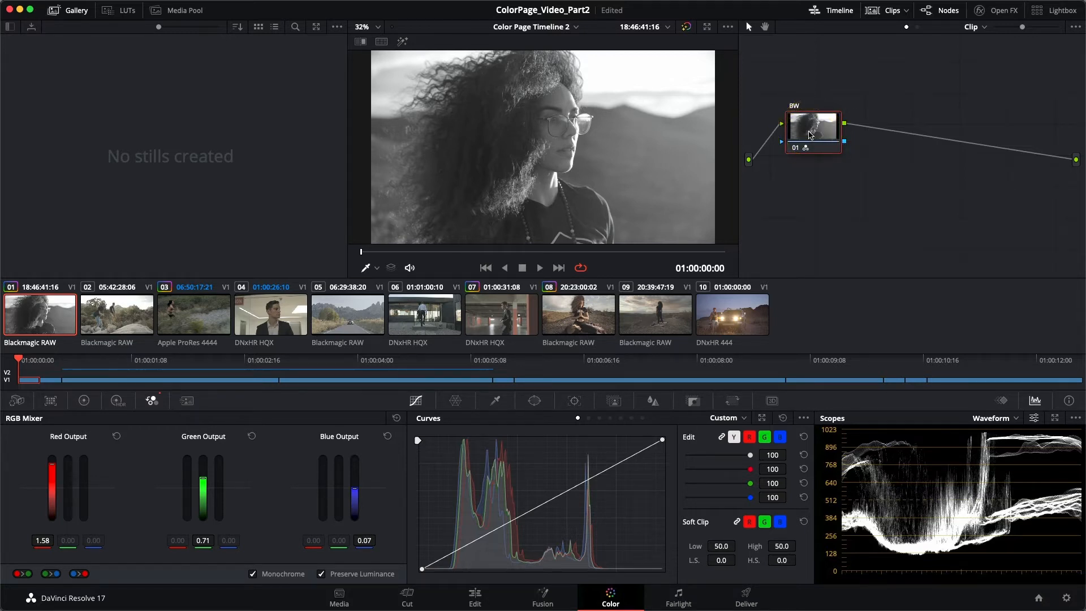
pyautogui.rightClick(811, 135)
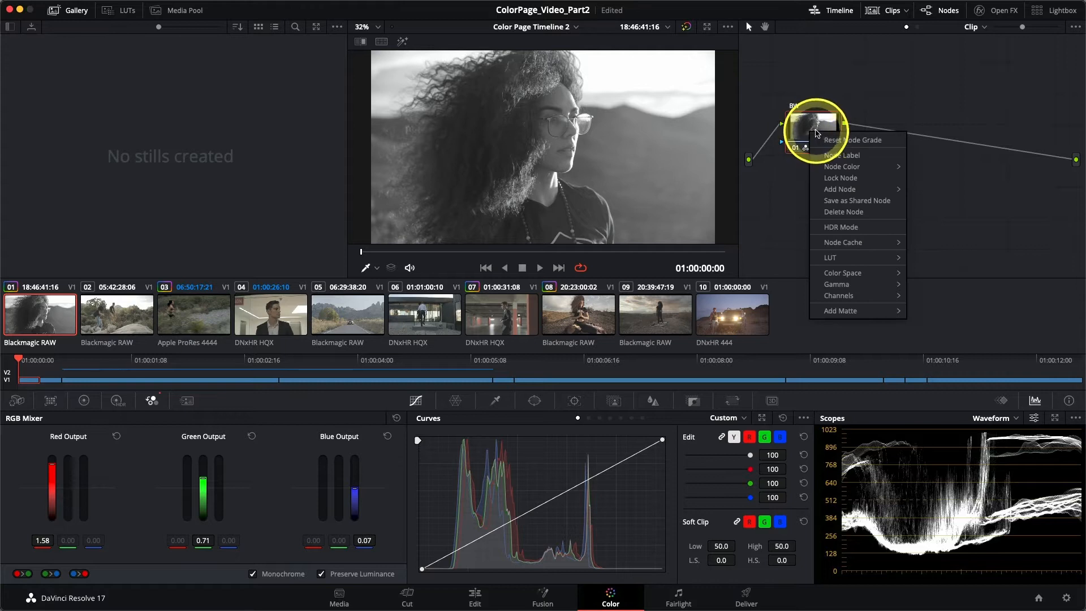
pyautogui.moveTo(882, 191)
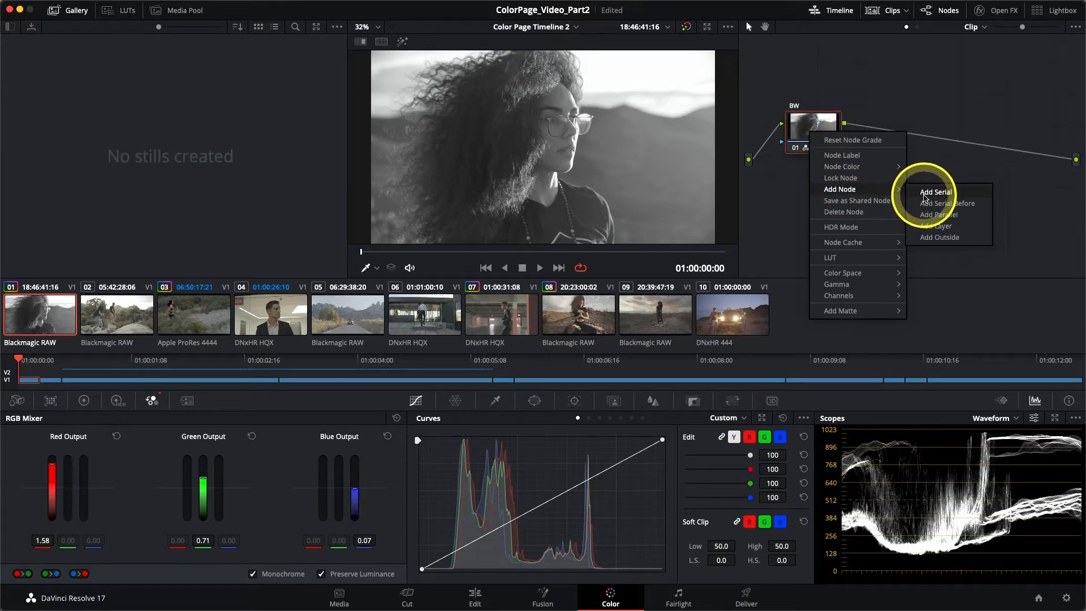
pyautogui.click(803, 126)
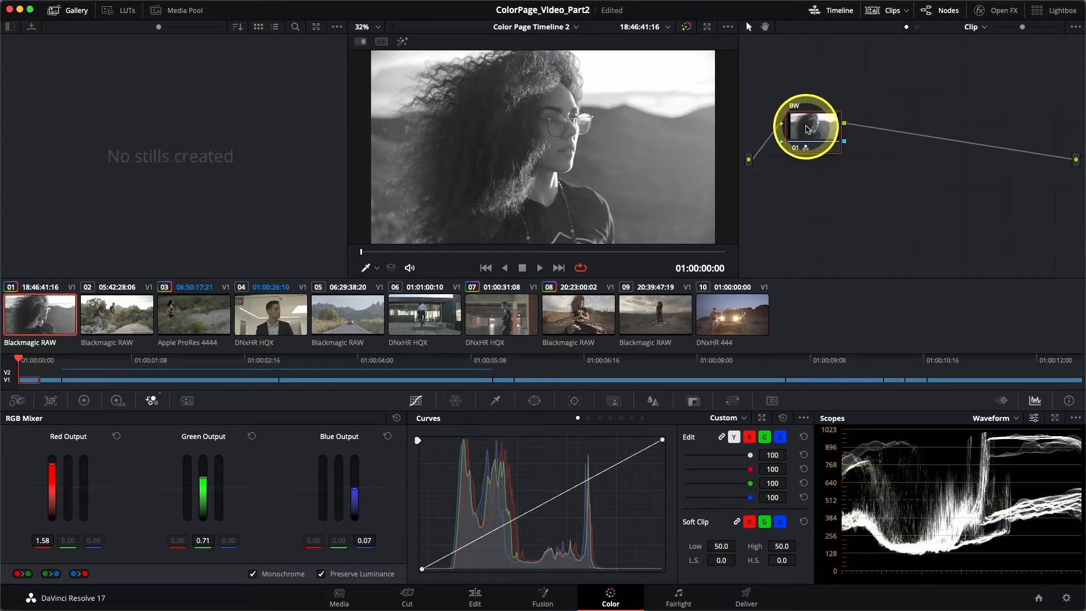
pyautogui.hotkey('alt', 's')
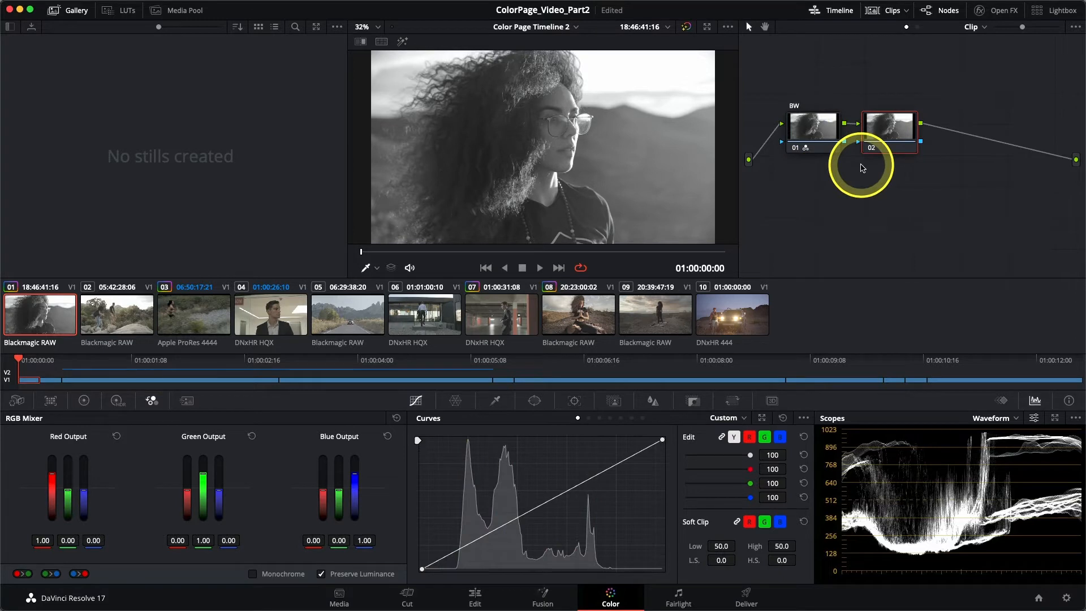
# Step: Label the new serial node Sepia and tint its gamma toward orange, with red at 0.03 and blue at -0.03
pyautogui.moveTo(875, 133); pyautogui.dragTo(881, 132)
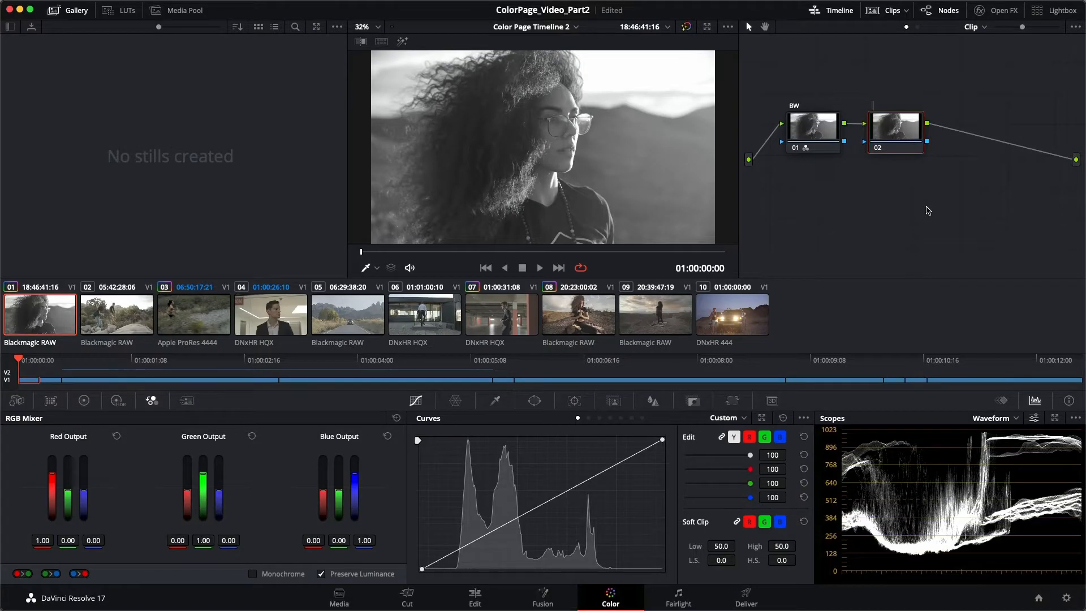
pyautogui.write('Sepia')
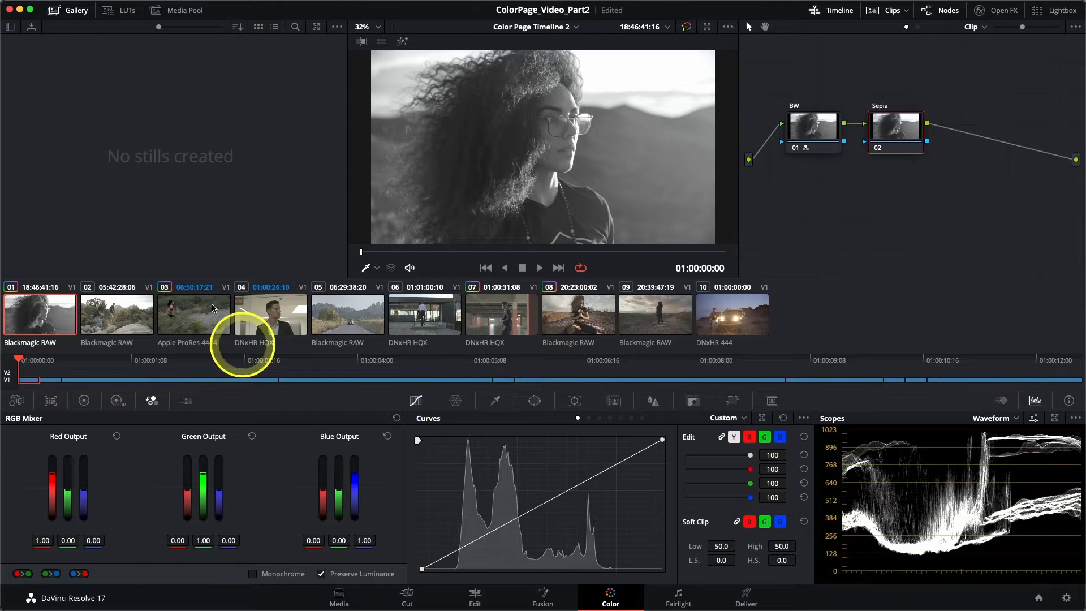
pyautogui.click(94, 399)
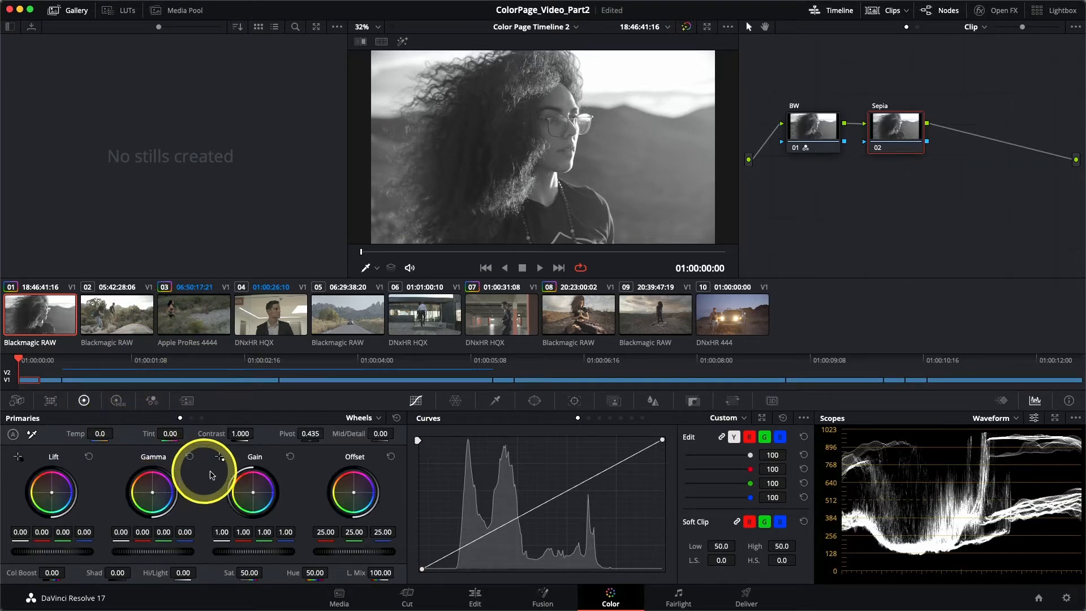
pyautogui.moveTo(152, 492); pyautogui.dragTo(134, 473)
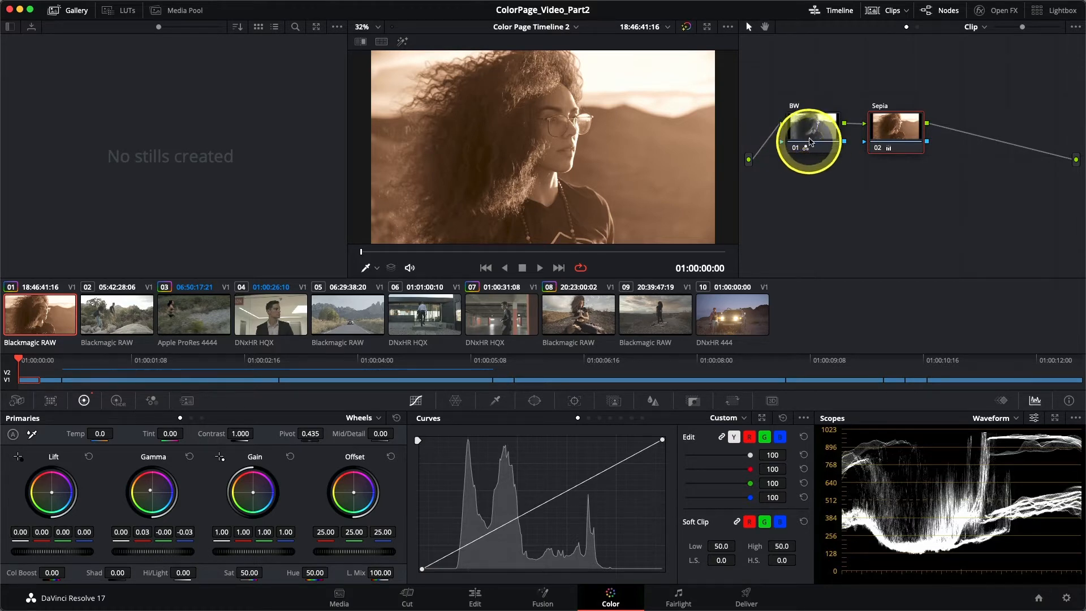
# Step: Rearrange the node graph so that the Sepia node comes before the BW node in the chain
pyautogui.moveTo(814, 134); pyautogui.dragTo(810, 131)
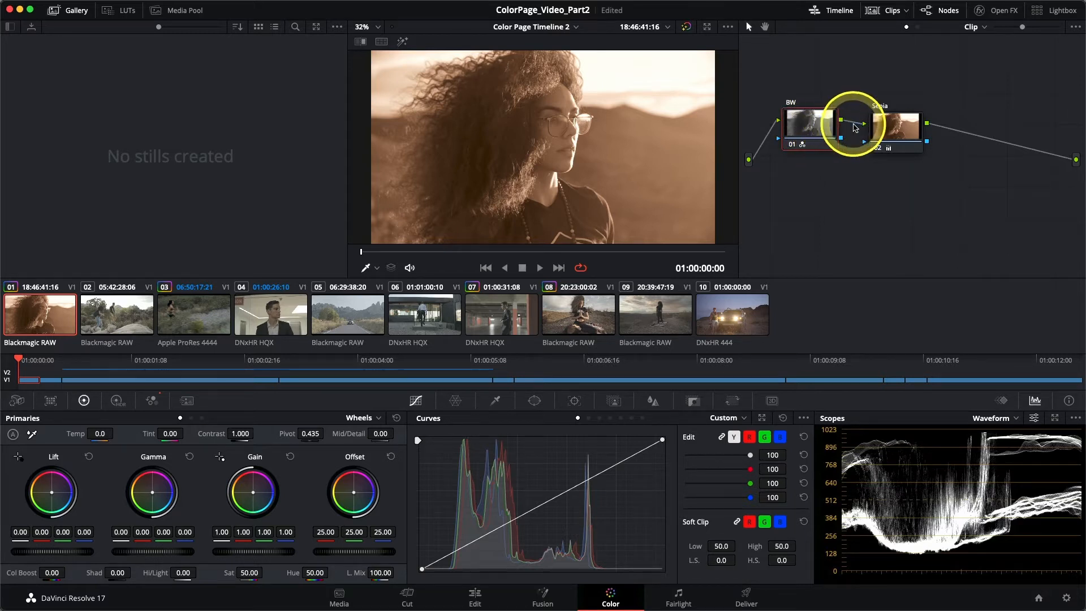
pyautogui.moveTo(895, 146); pyautogui.dragTo(915, 135)
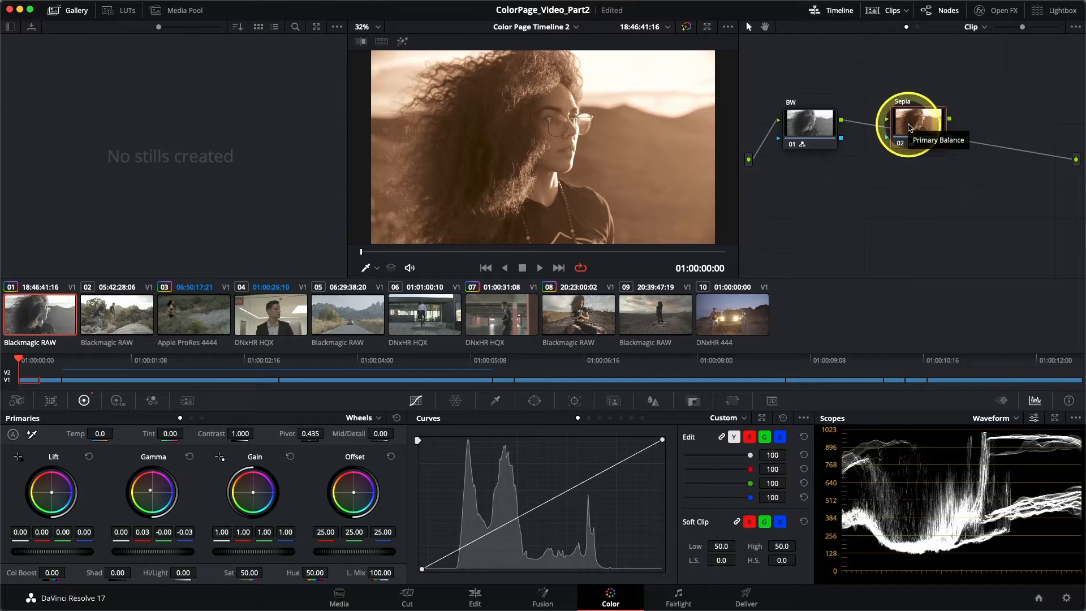
pyautogui.moveTo(912, 128); pyautogui.dragTo(915, 88)
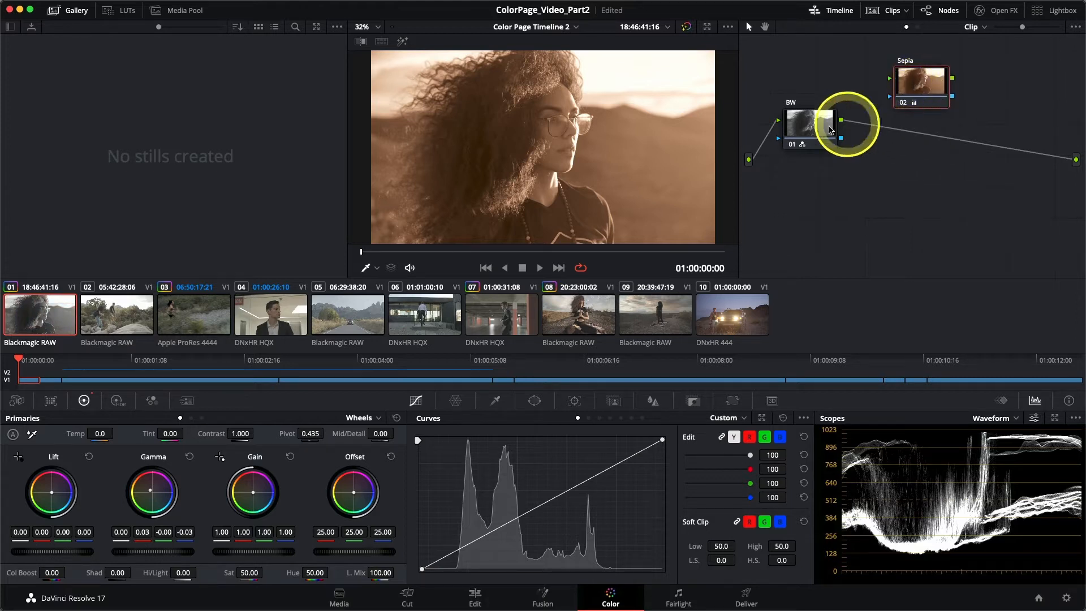
pyautogui.moveTo(810, 128); pyautogui.dragTo(918, 148)
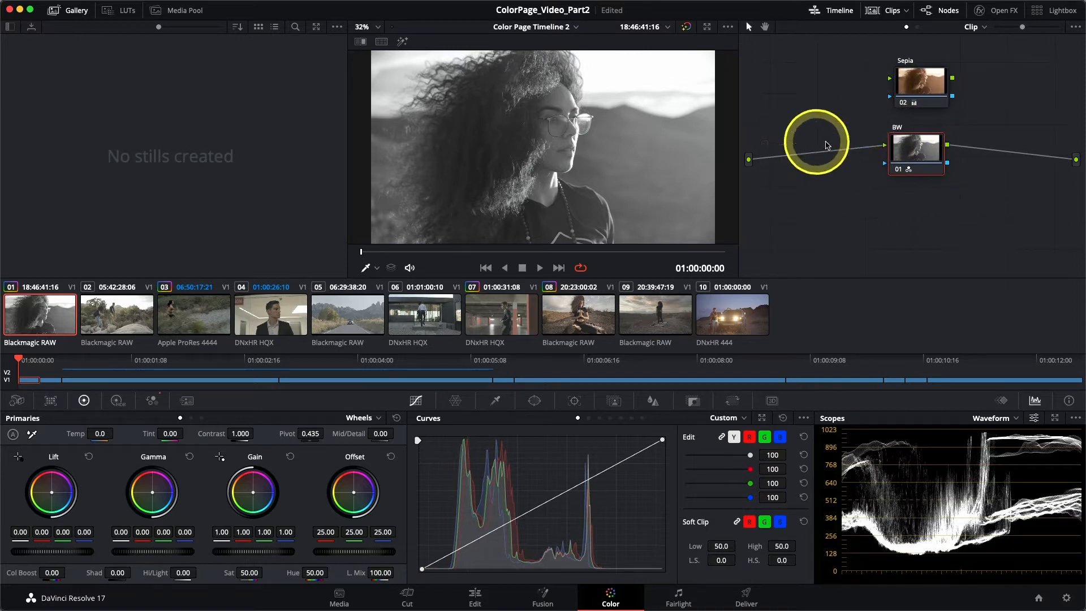
pyautogui.moveTo(917, 81); pyautogui.dragTo(810, 158)
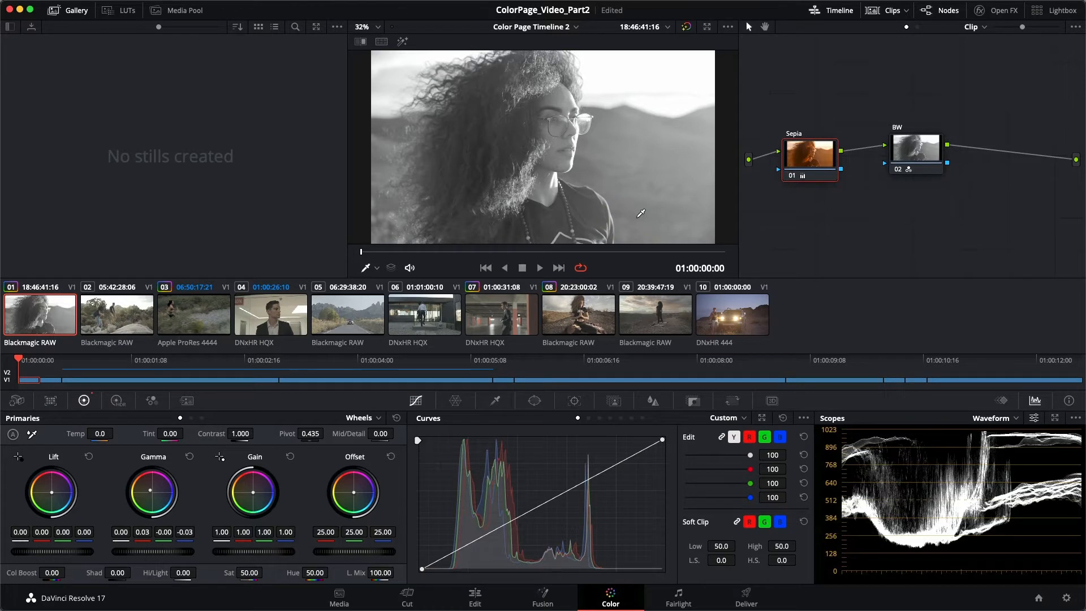
# Step: Examine the BW node's RGB Mixer settings and compare the image with the Sepia node disabled and enabled
pyautogui.click(915, 149)
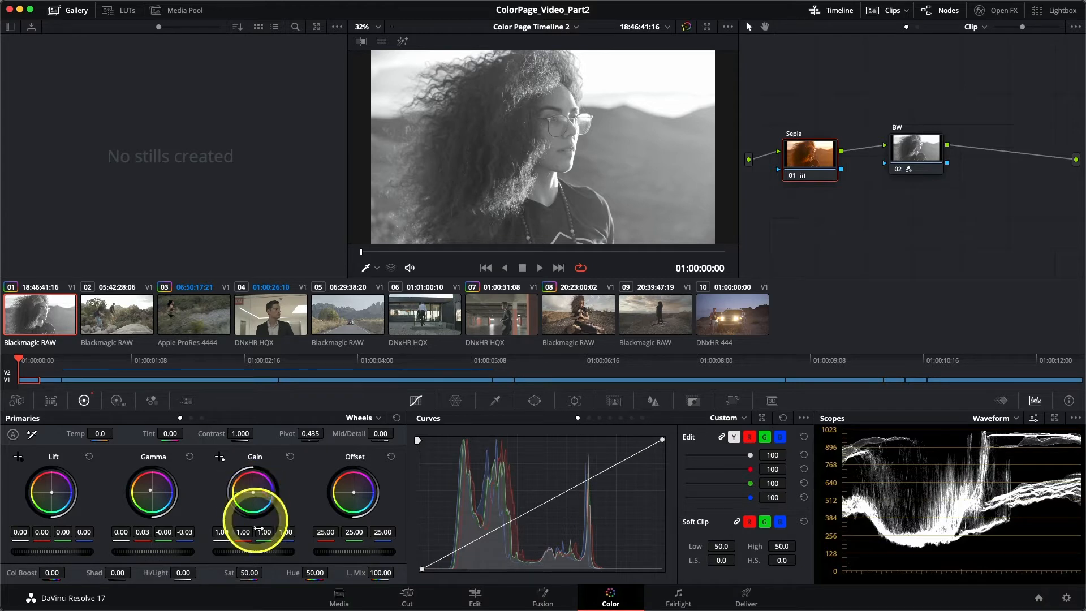
pyautogui.click(911, 157)
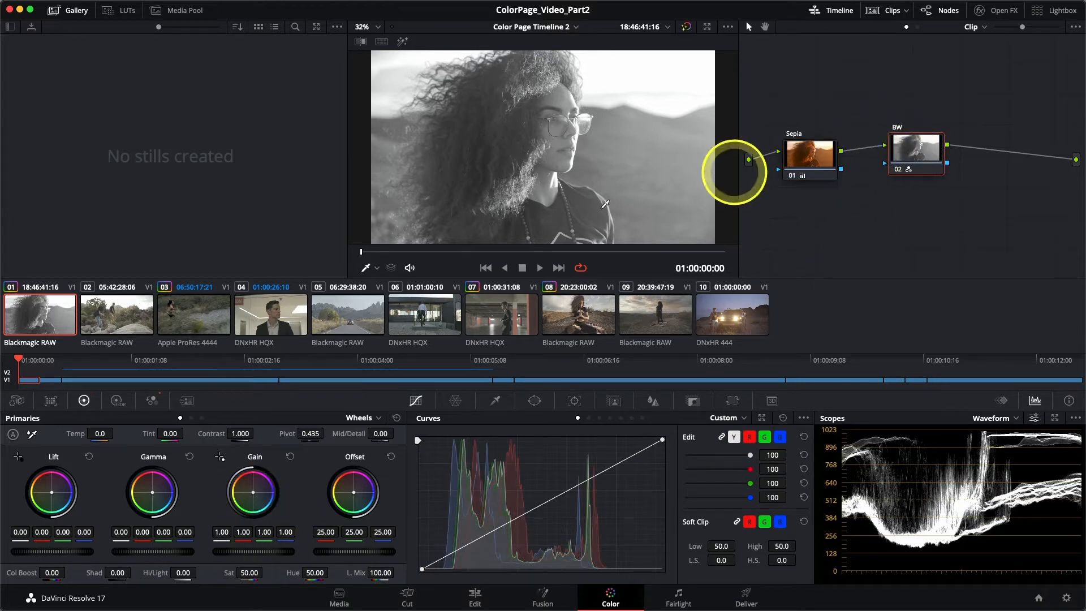
pyautogui.click(151, 401)
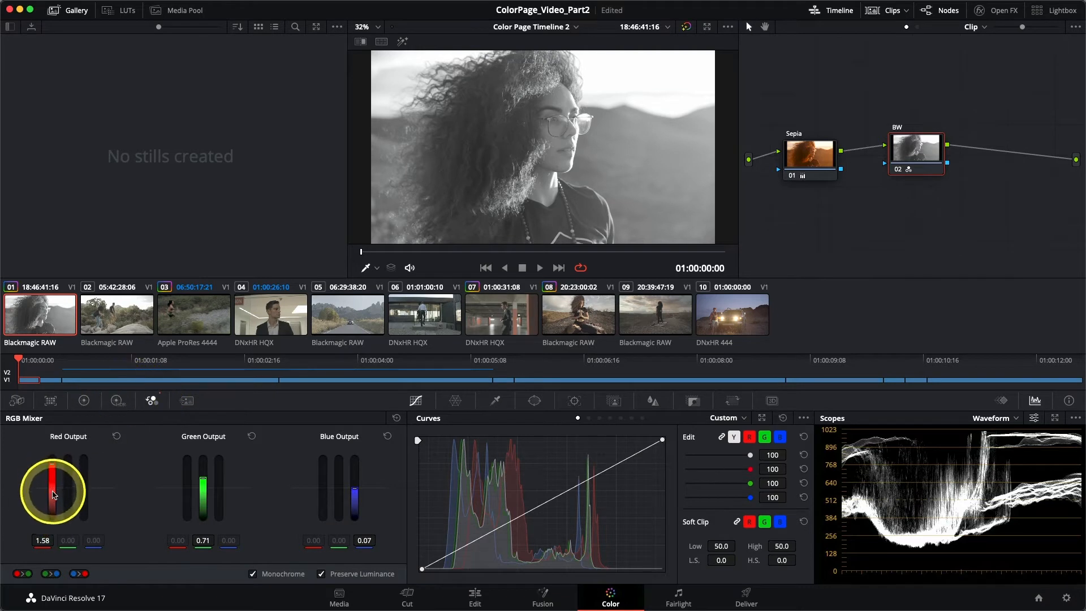
pyautogui.click(793, 179)
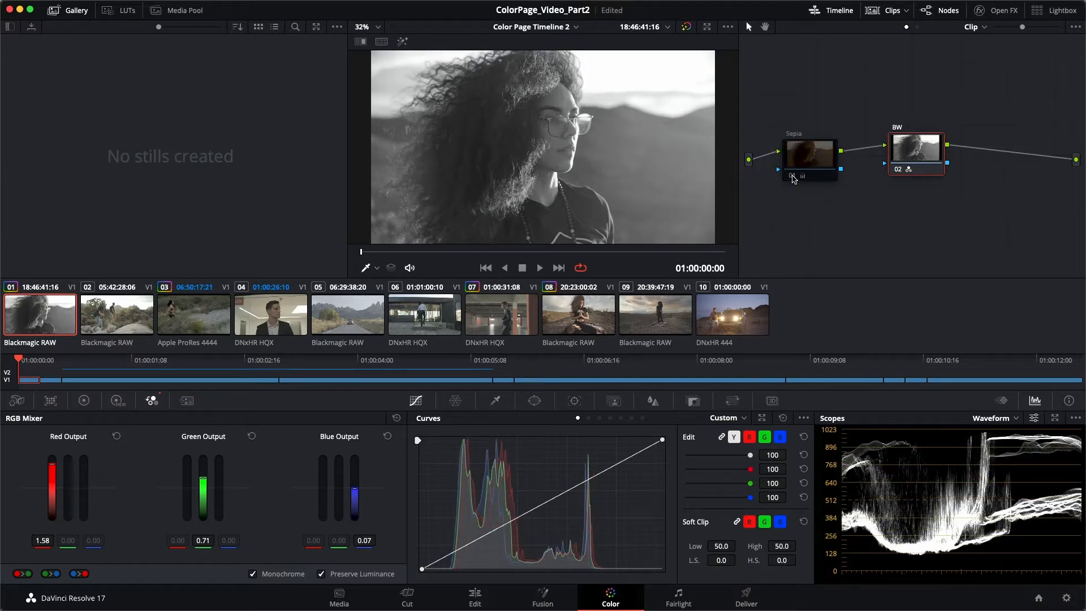
pyautogui.click(793, 178)
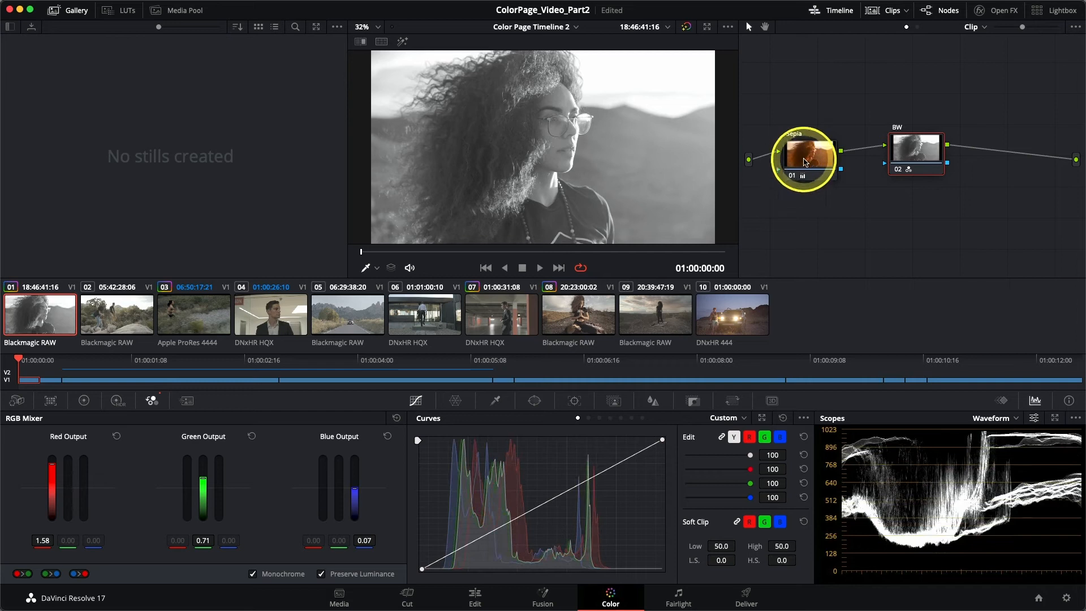
# Step: Shift the Sepia node's gamma color balance to red 0.03, green -0.01 and blue -0.02
pyautogui.click(805, 161)
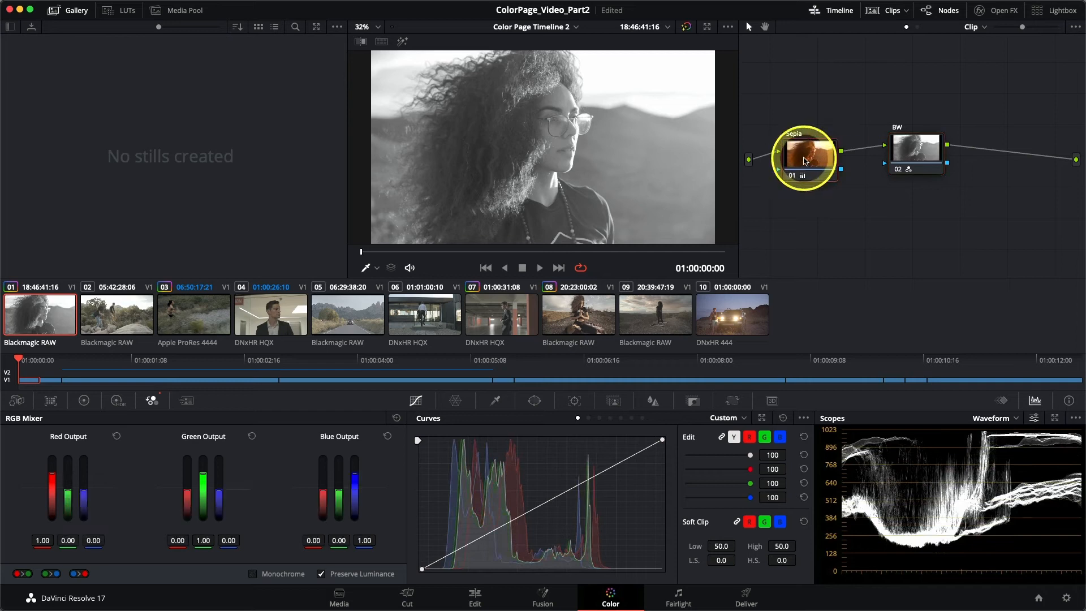
pyautogui.click(83, 401)
pyautogui.moveTo(152, 493); pyautogui.dragTo(187, 472)
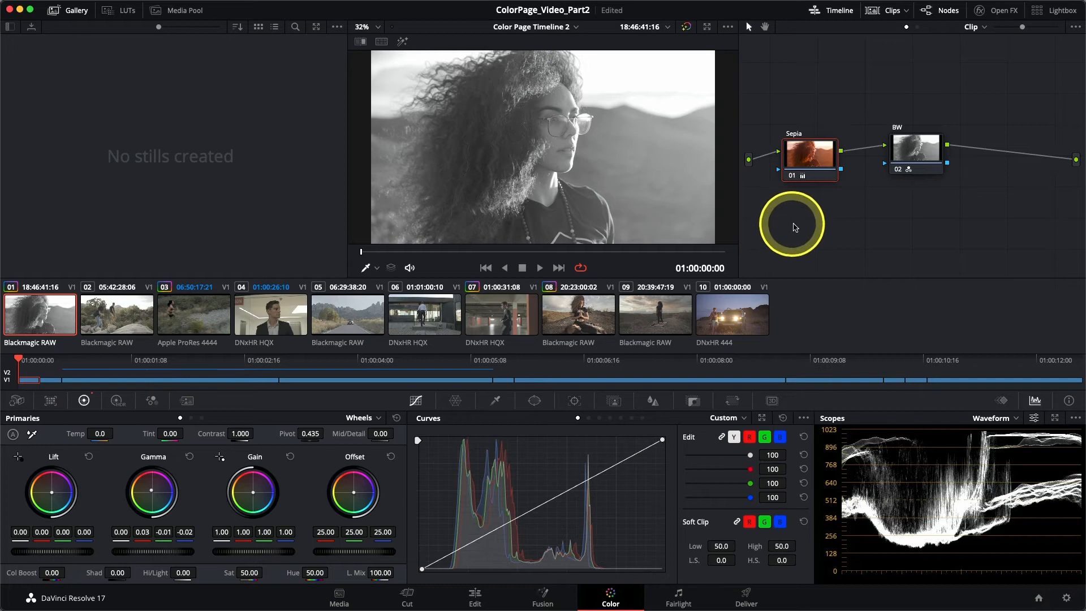
# Step: Reset all grades and nodes of clip 01, then reposition the remaining node and label it Lift
pyautogui.rightClick(804, 210)
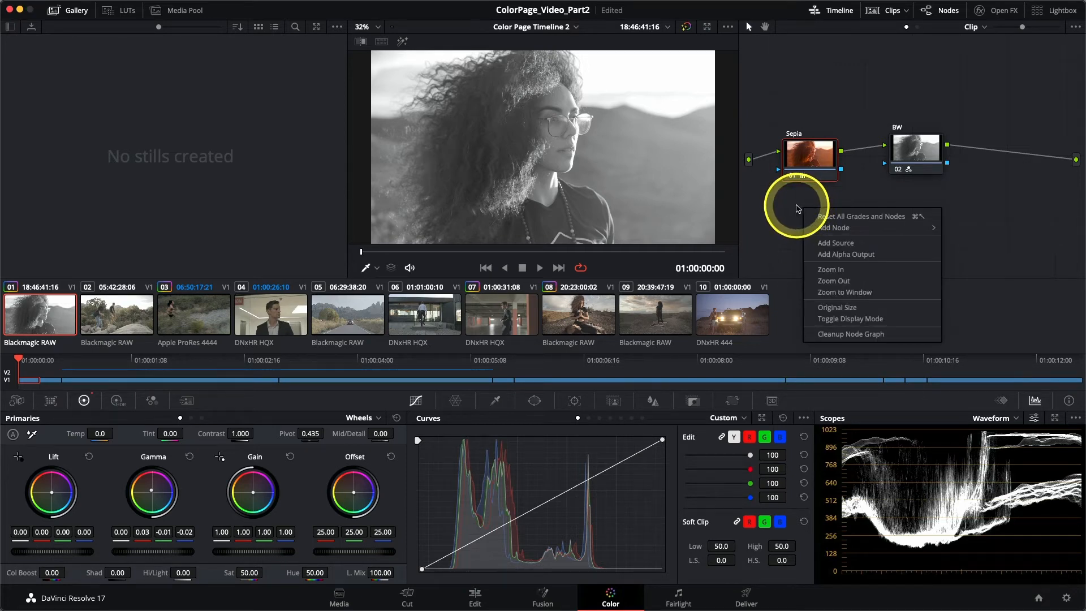
pyautogui.click(840, 221)
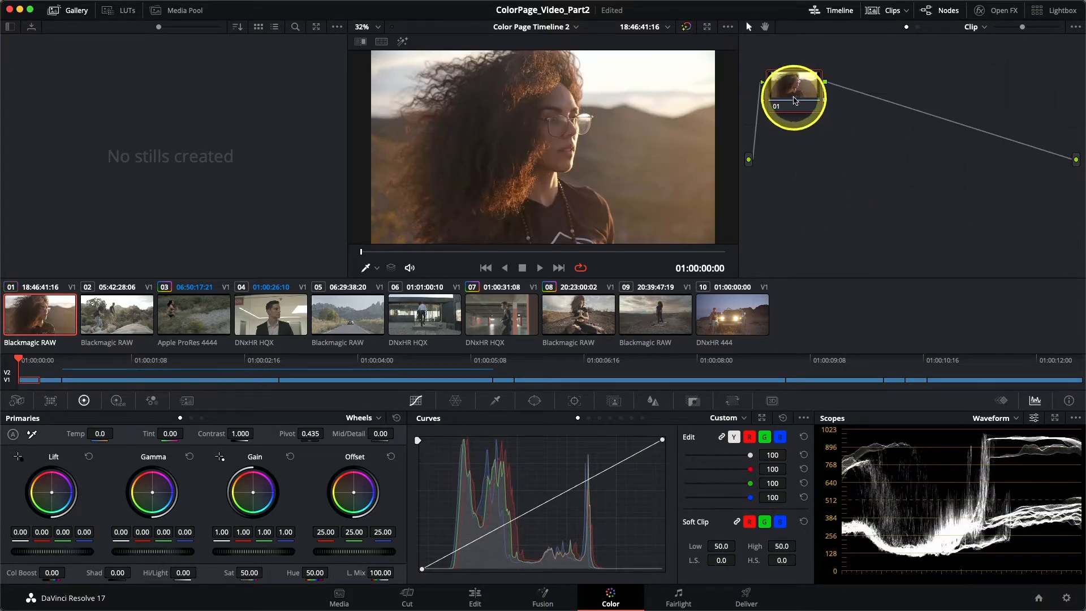
pyautogui.moveTo(795, 100); pyautogui.dragTo(819, 153)
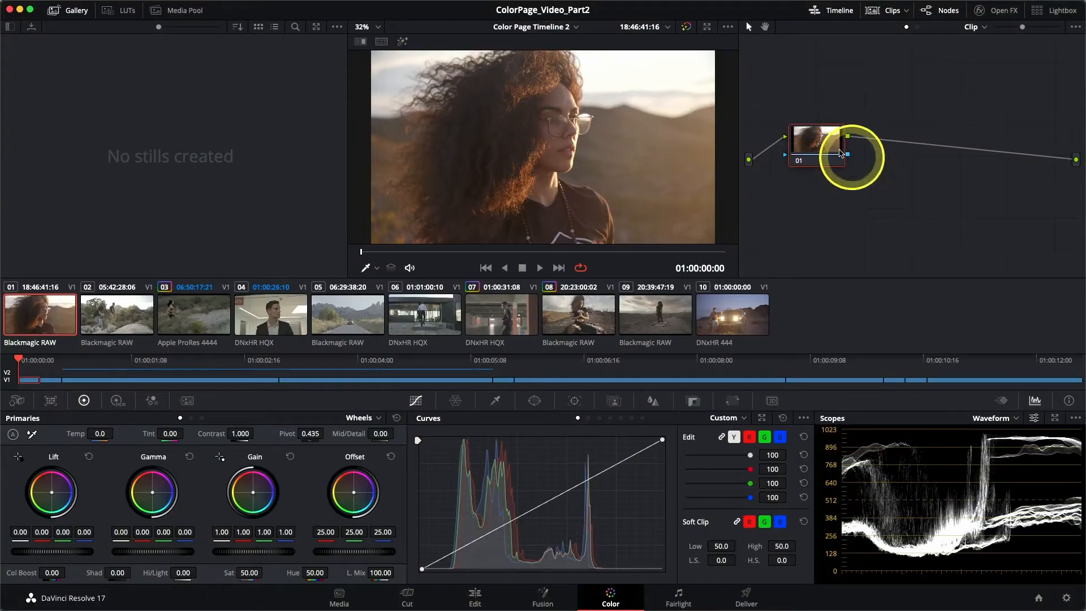
pyautogui.moveTo(853, 155); pyautogui.dragTo(815, 149)
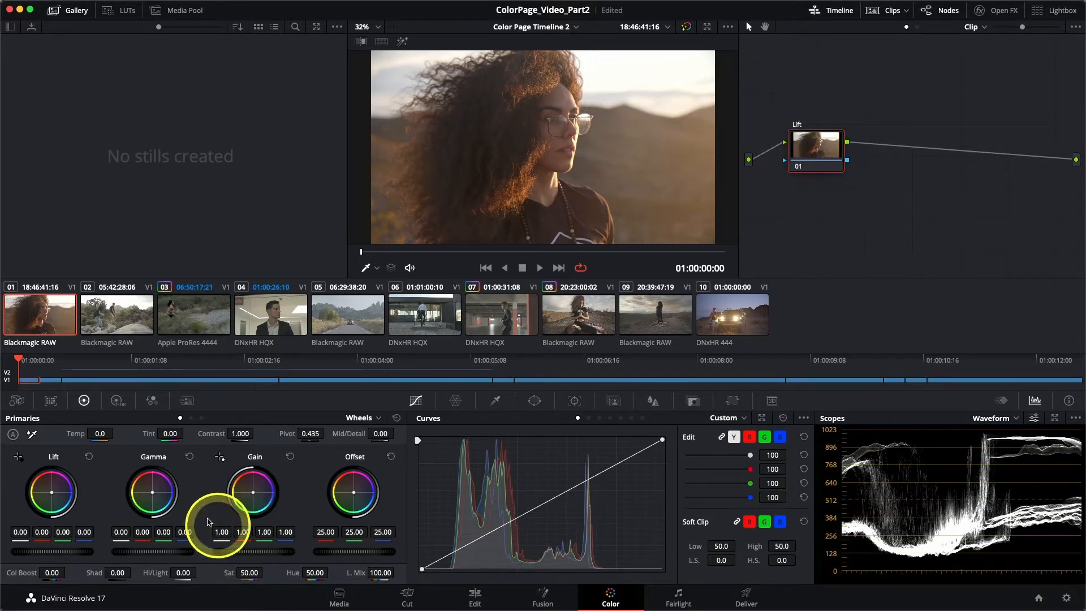
# Step: Lower the Lift node's master lift to -0.20 and compare the image with the adjustment disabled and enabled
pyautogui.moveTo(82, 557); pyautogui.dragTo(41, 552)
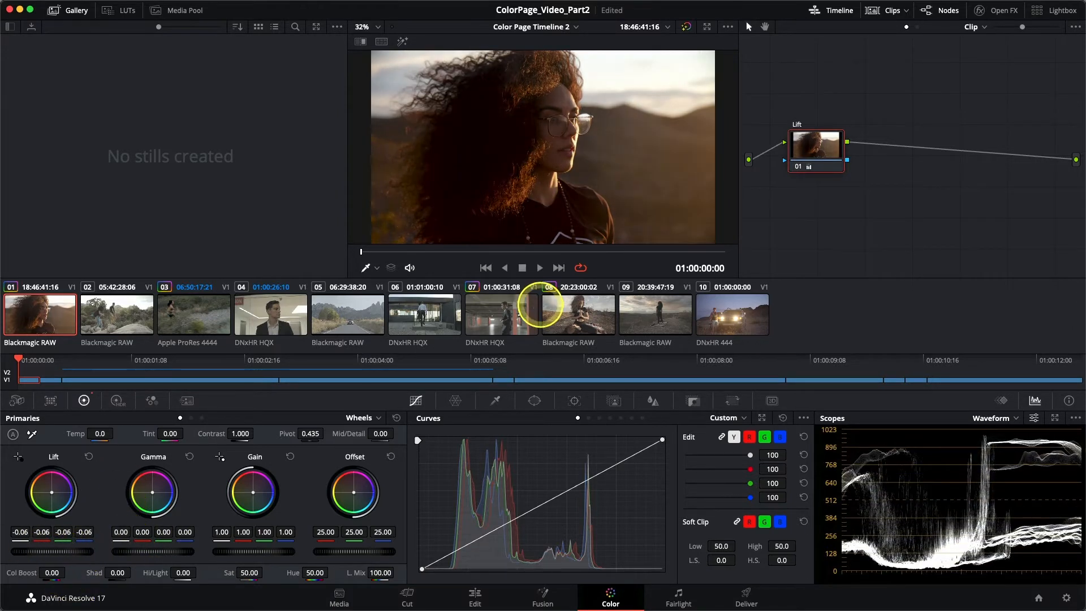
pyautogui.moveTo(465, 301); pyautogui.dragTo(374, 301)
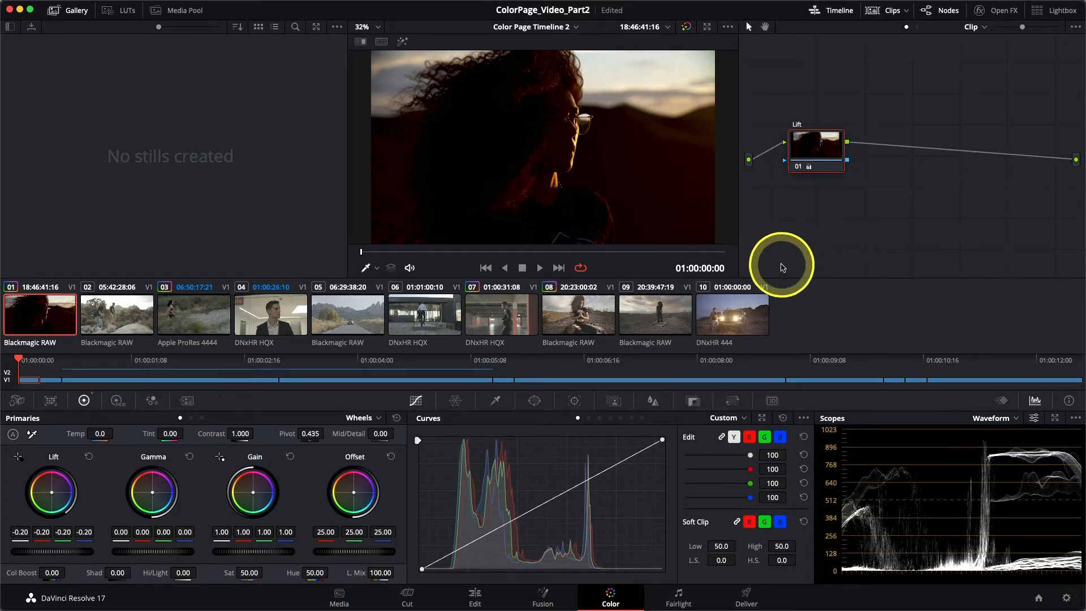
pyautogui.press('super+d')
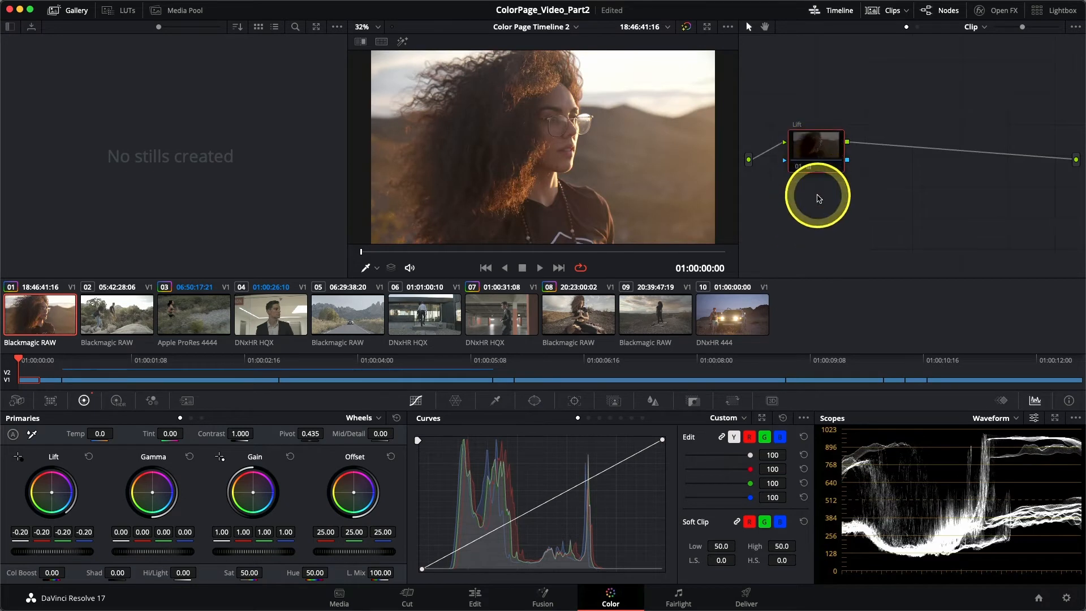
pyautogui.press('super+d')
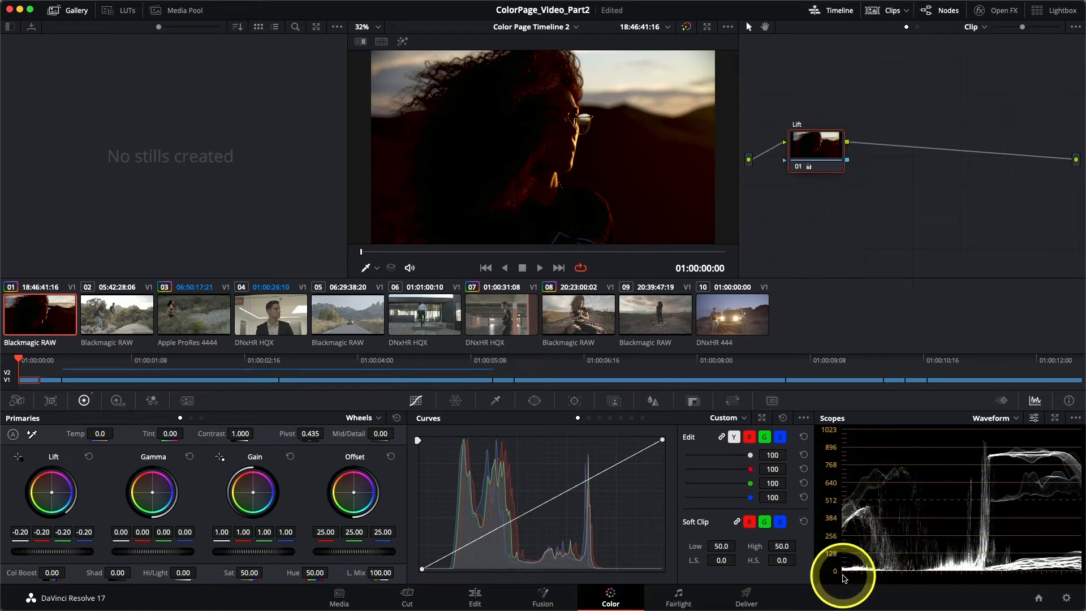
pyautogui.hotkey('shift', 'd')
pyautogui.hotkey('shift', 'd')
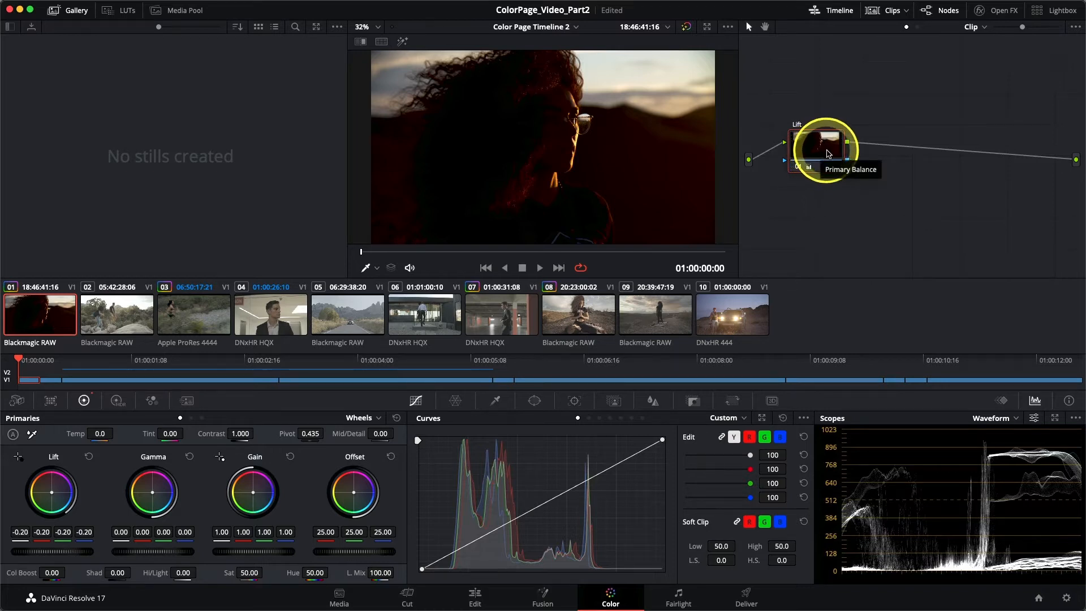
# Step: Add a serial node after the Lift node, label it Curves and position it in the graph
pyautogui.hotkey('alt', 's')
pyautogui.moveTo(903, 150); pyautogui.dragTo(917, 148)
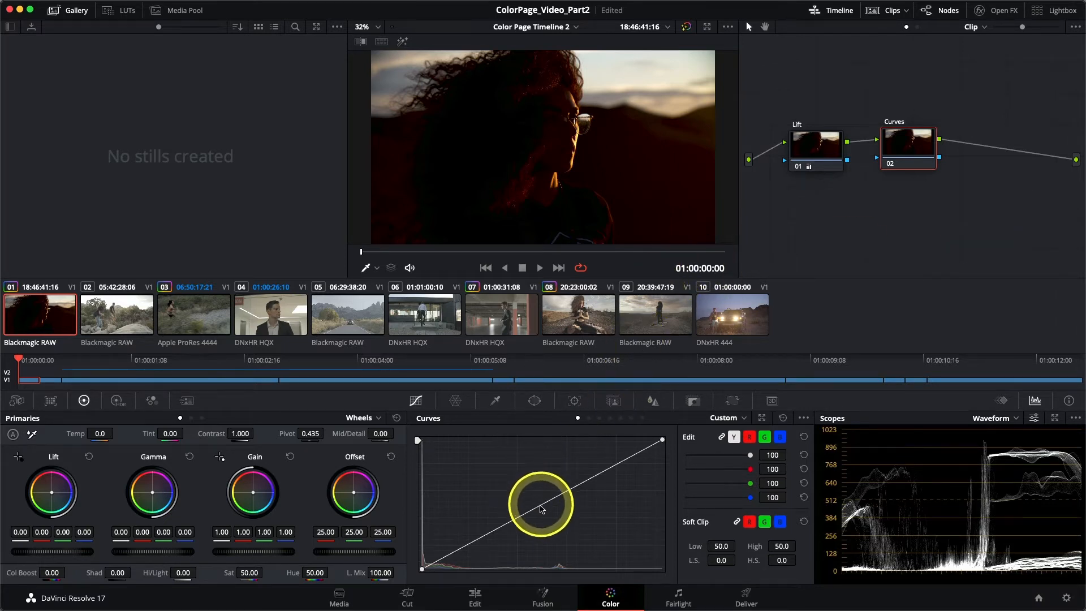
# Step: Try to recover the dark image by bending a midpoint on the Curves node's custom curve, and remove that point
pyautogui.moveTo(538, 511); pyautogui.dragTo(484, 469)
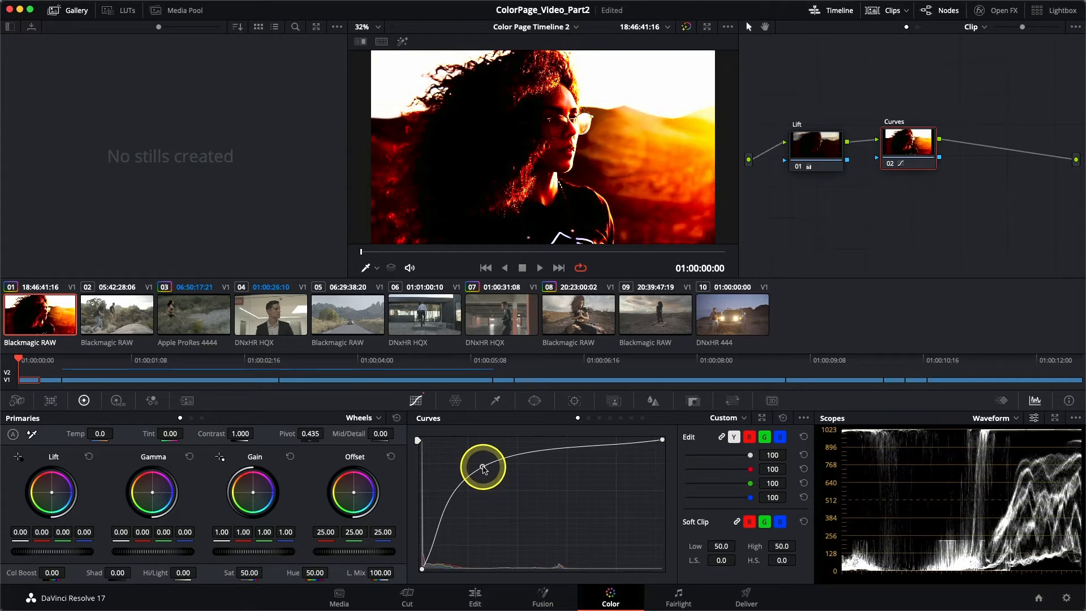
pyautogui.moveTo(483, 469); pyautogui.dragTo(480, 470)
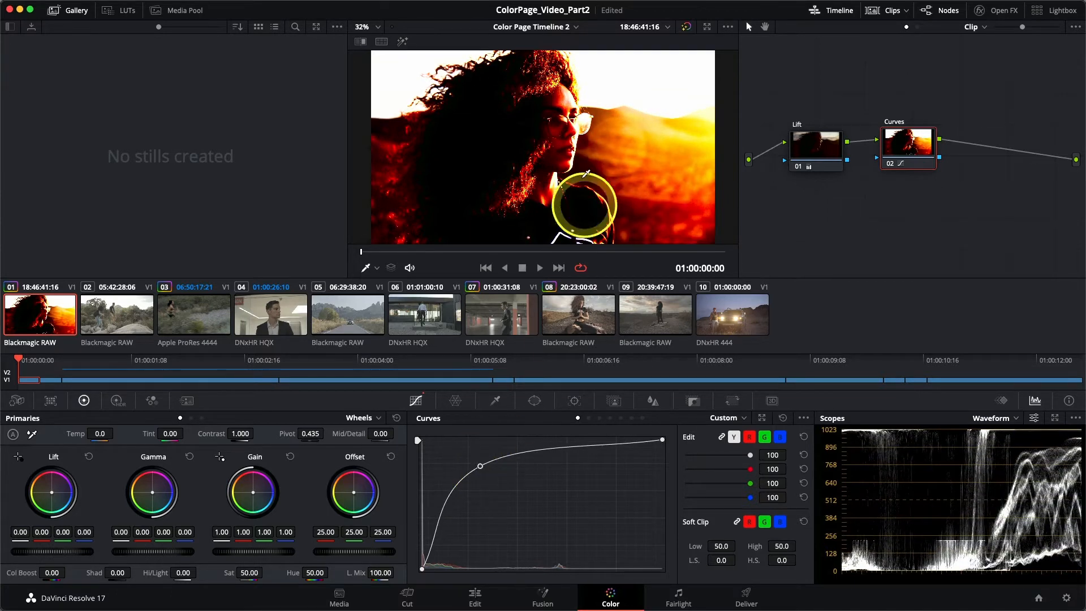
pyautogui.moveTo(480, 466); pyautogui.dragTo(519, 510)
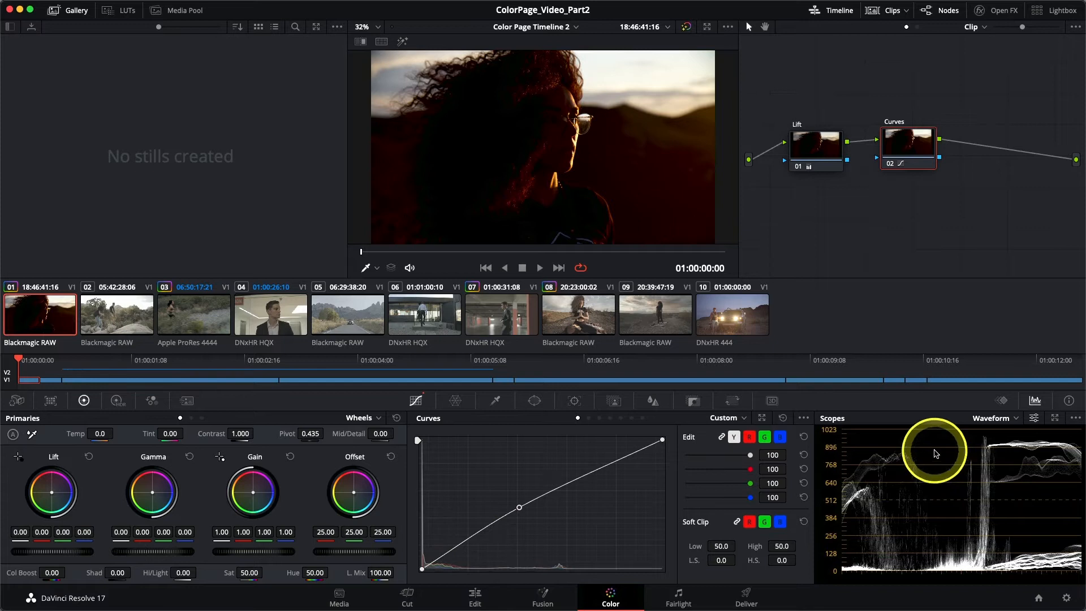
pyautogui.moveTo(521, 512)
pyautogui.mouseDown()
pyautogui.moveTo(499, 501)
pyautogui.moveTo(507, 522)
pyautogui.moveTo(504, 509)
pyautogui.mouseUp()
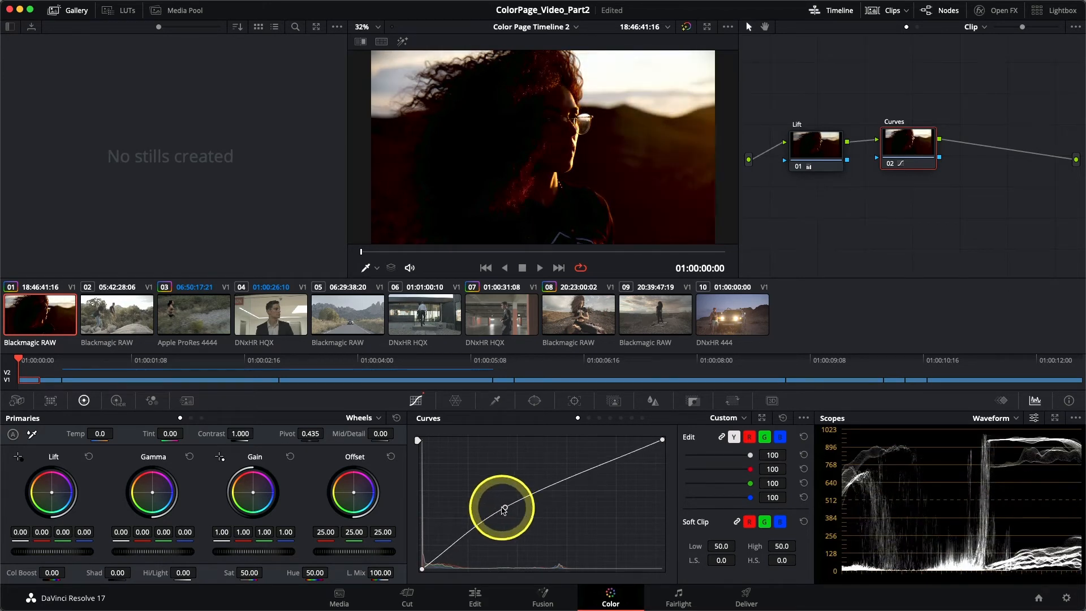
pyautogui.rightClick(505, 511)
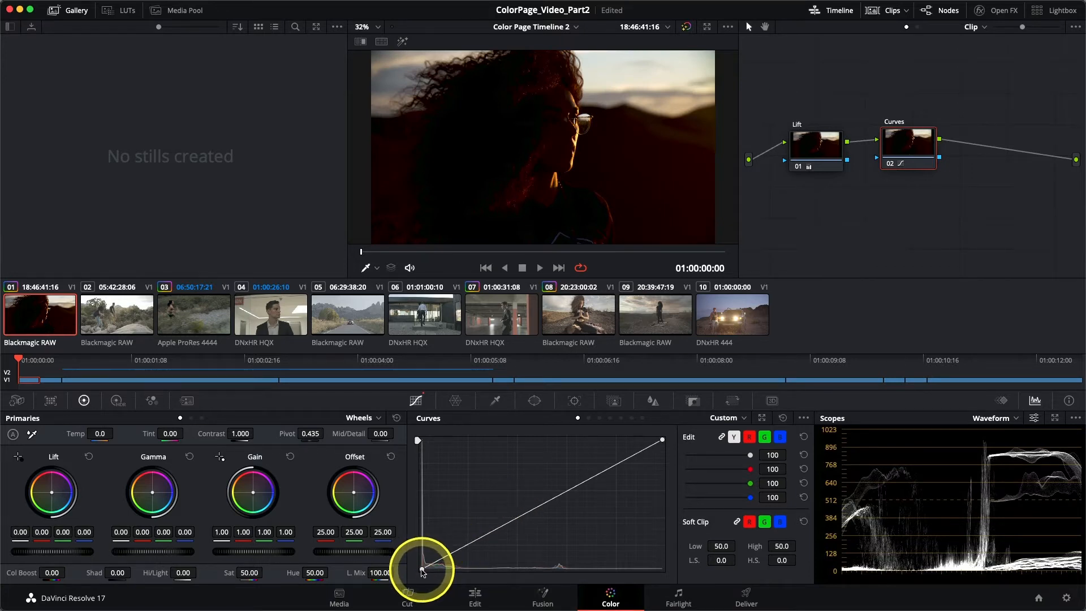
# Step: Raise the black point of the Curves node's custom curve to recover the shadows, and compare the image with all grades bypassed
pyautogui.moveTo(422, 569); pyautogui.dragTo(419, 534)
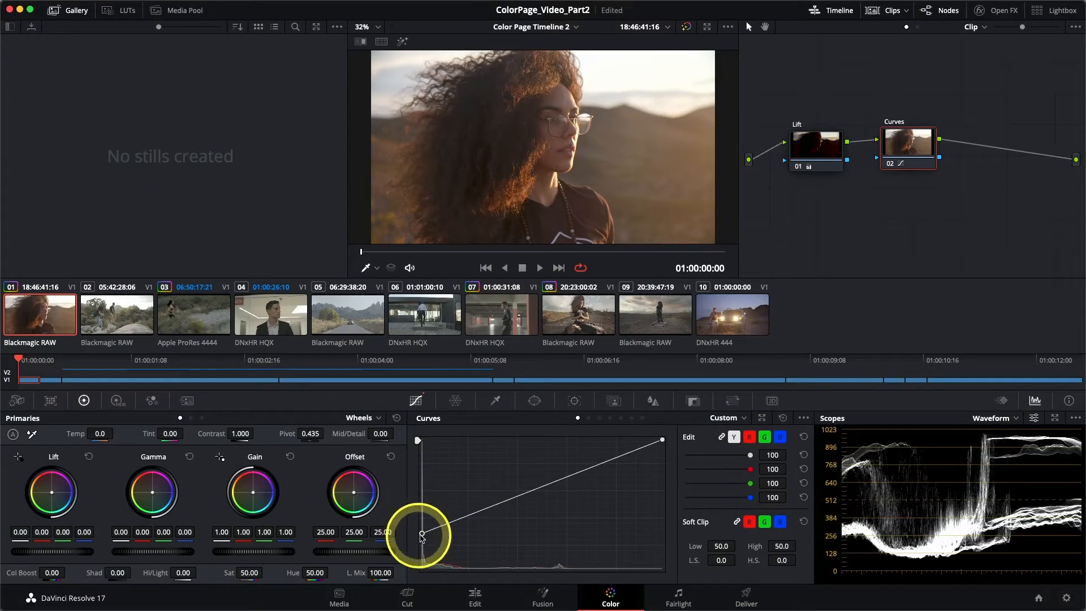
pyautogui.moveTo(423, 534); pyautogui.dragTo(423, 531)
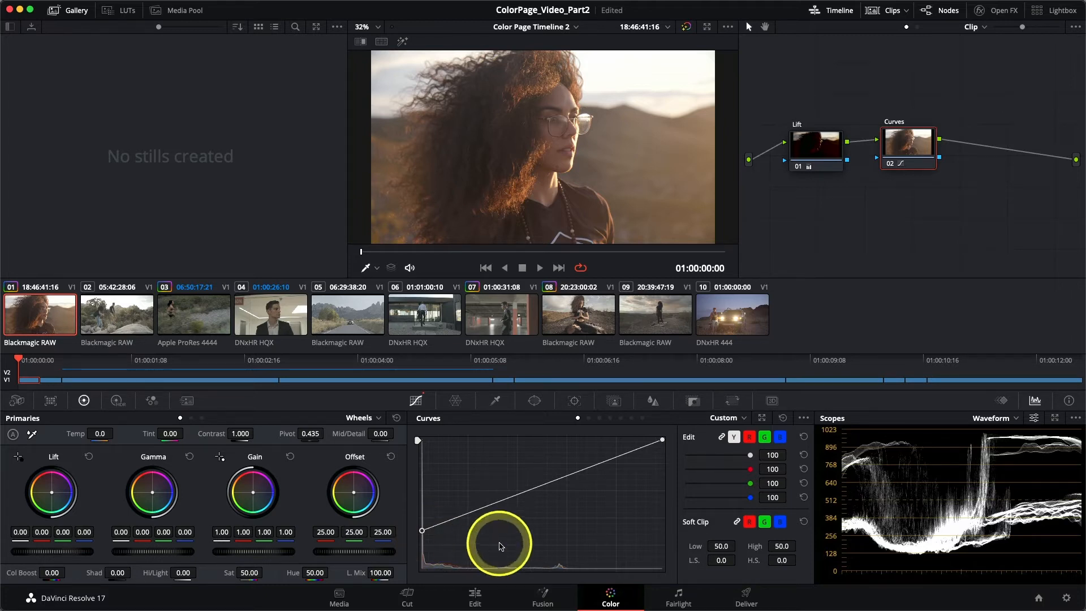
pyautogui.hotkey('shift', 'd')
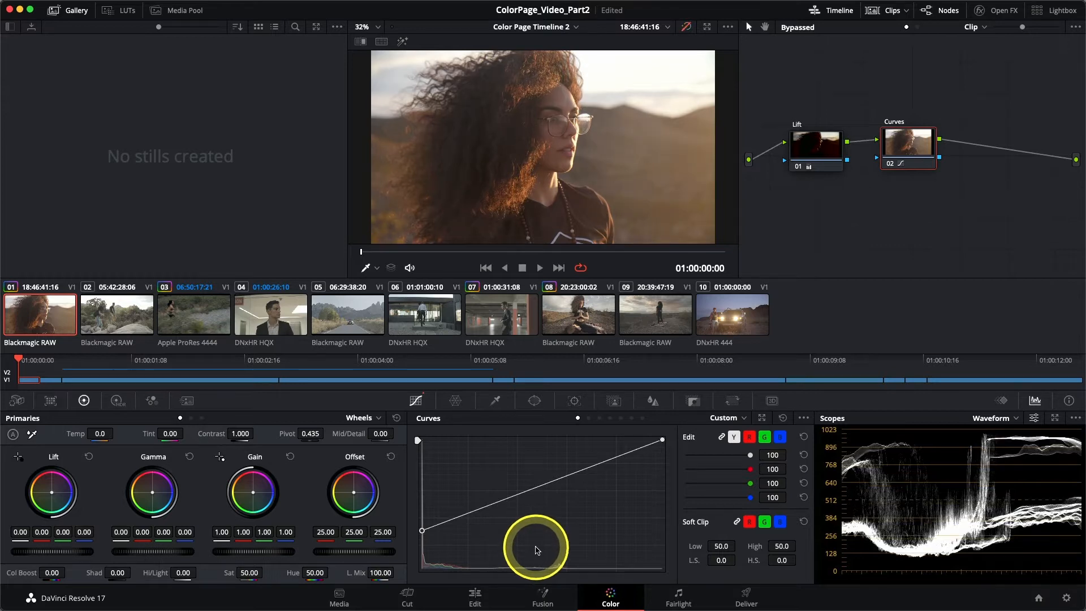
pyautogui.hotkey('shift', 'd')
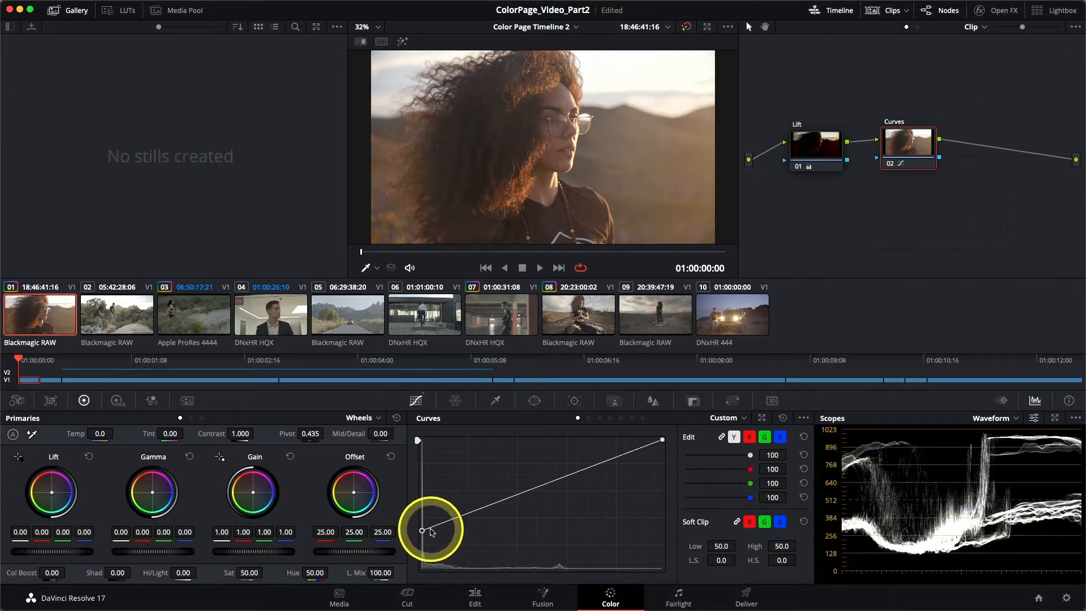
pyautogui.moveTo(422, 531); pyautogui.dragTo(424, 534)
pyautogui.hotkey('shift', 'd')
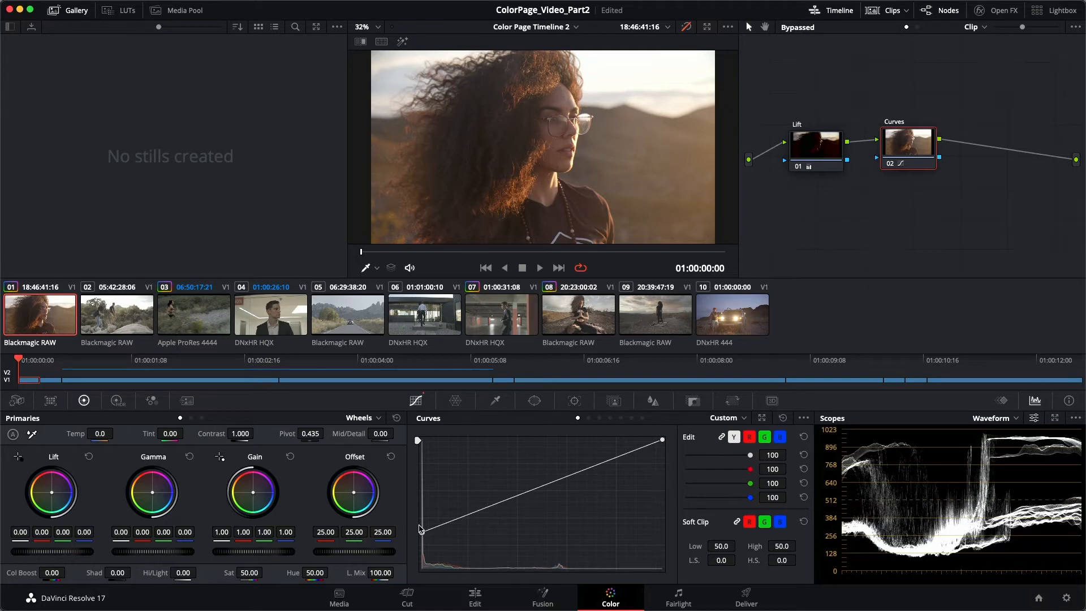
pyautogui.hotkey('shift', 'd')
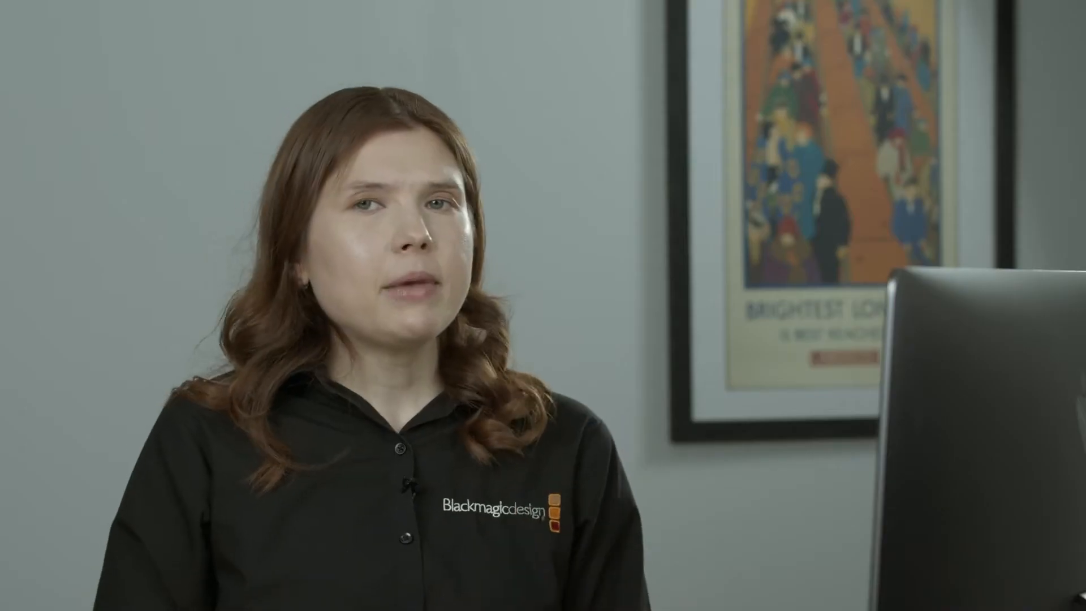
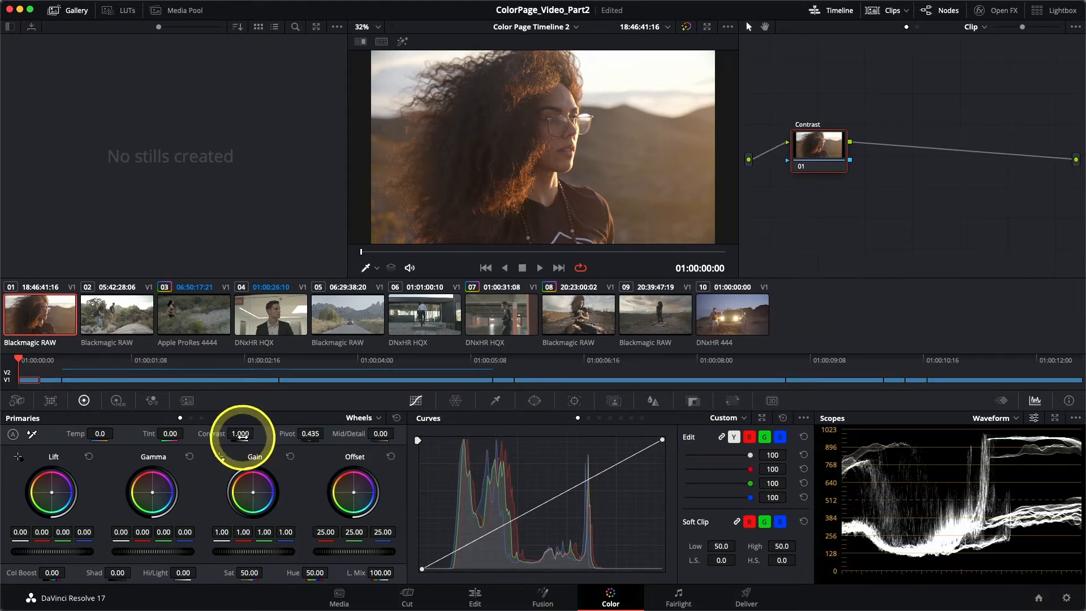
# Step: Set the Contrast node's contrast to 1.296 and pivot to 0.297, and compare the image with the node disabled and enabled
pyautogui.moveTo(242, 435); pyautogui.dragTo(325, 437)
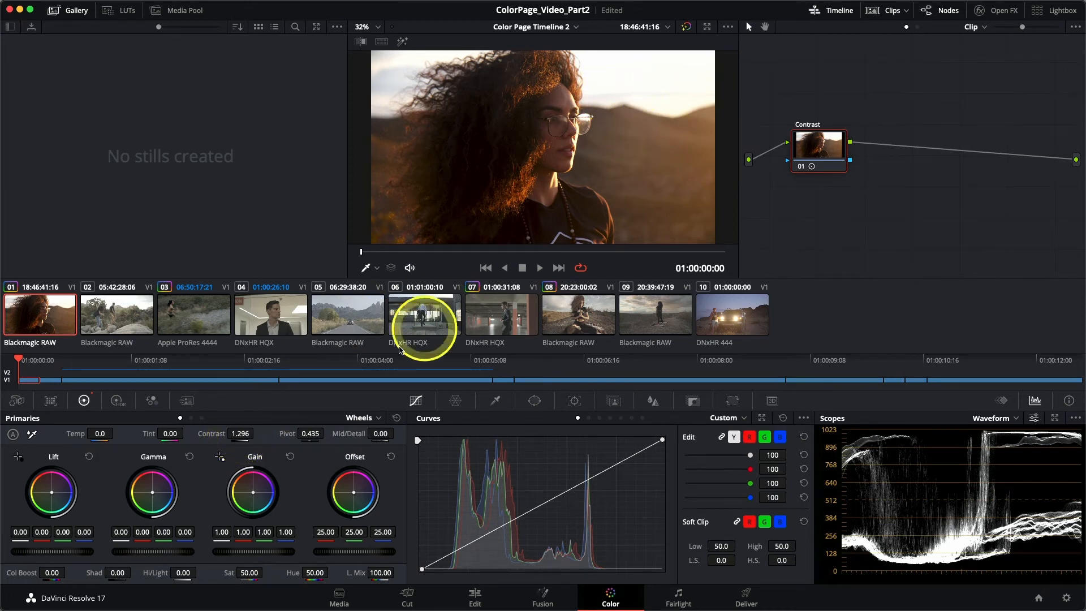
pyautogui.moveTo(315, 435); pyautogui.dragTo(276, 434)
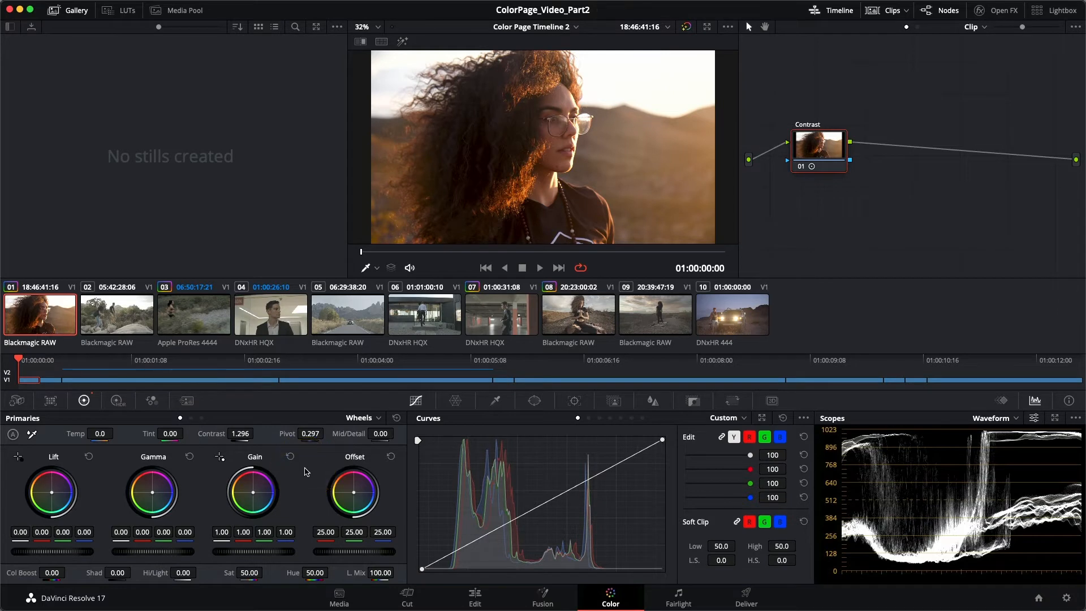
pyautogui.press('super+d')
pyautogui.press('super+d')
pyautogui.press('super+d')
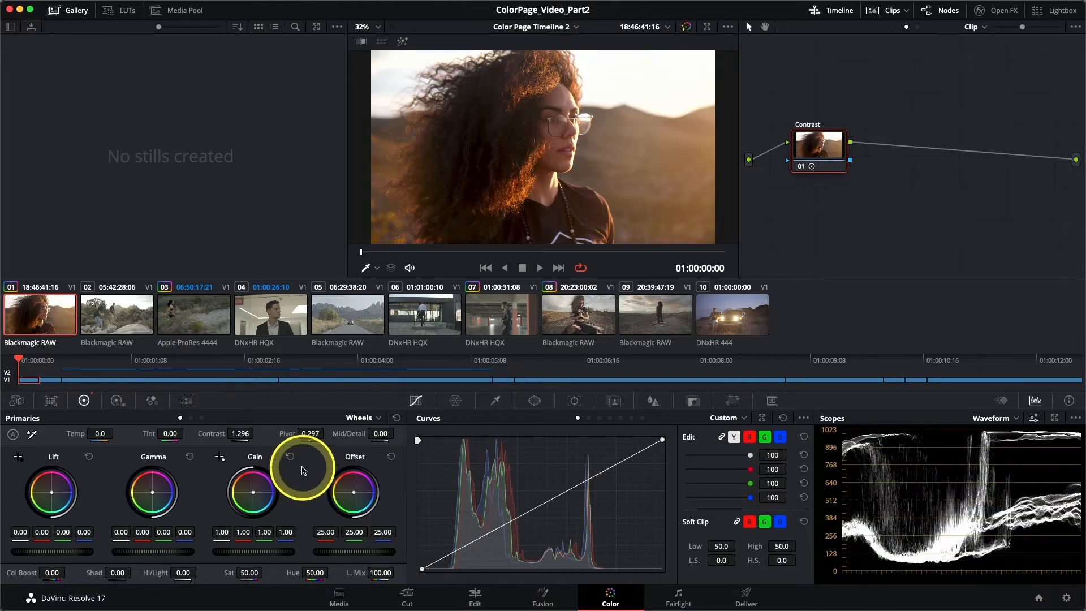
pyautogui.press('super+d')
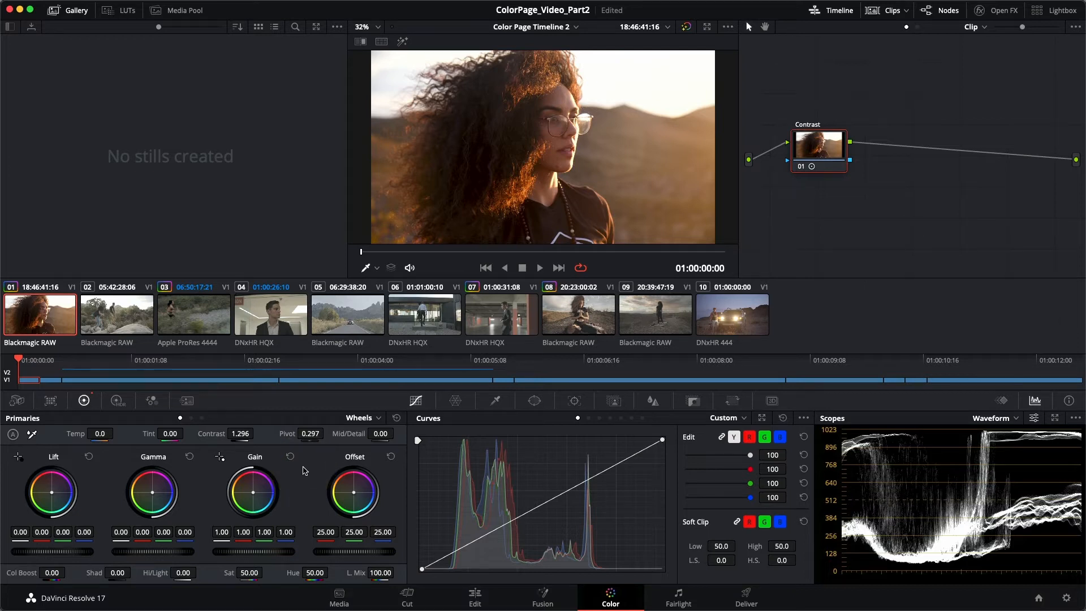
# Step: Add a serial node labelled Look and shift its offset color balance to red 19.35, green 24.03 and blue 29.81
pyautogui.hotkey('alt', 's')
pyautogui.click(306, 470)
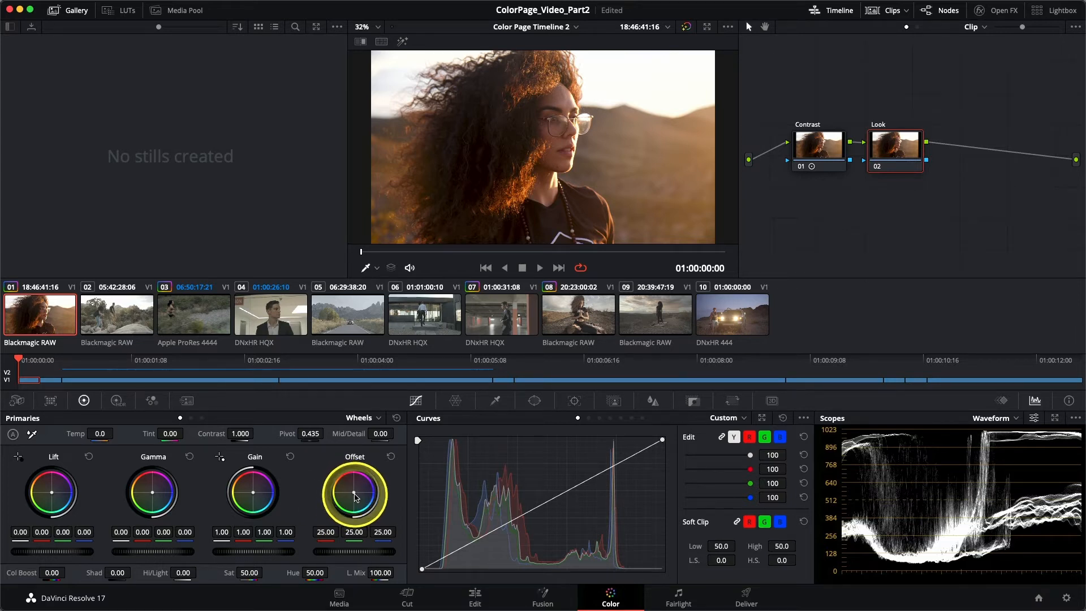
pyautogui.moveTo(354, 493); pyautogui.dragTo(363, 503)
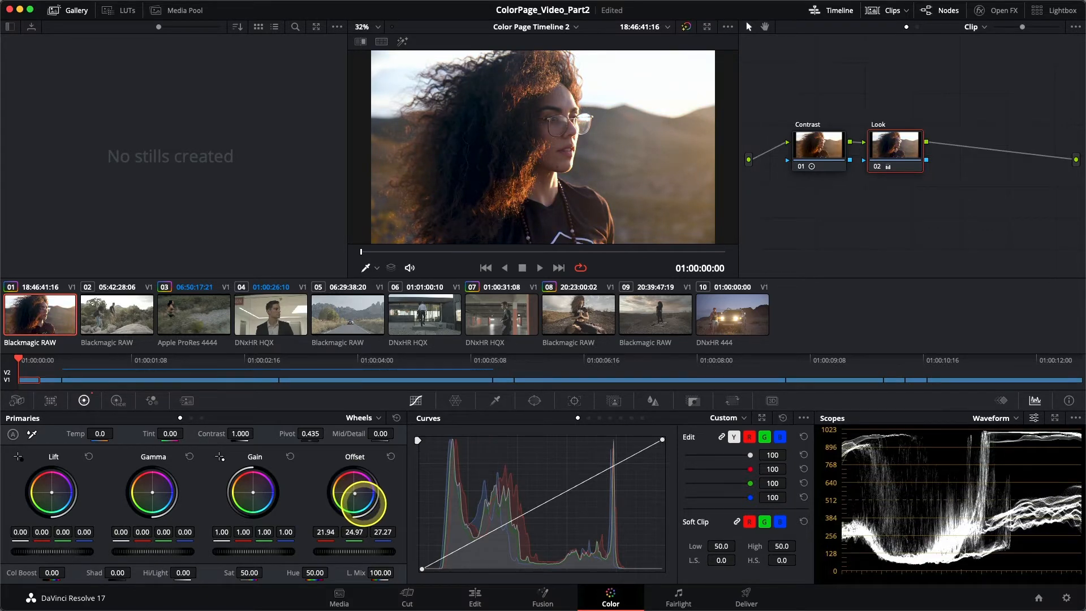
pyautogui.moveTo(364, 502); pyautogui.dragTo(365, 504)
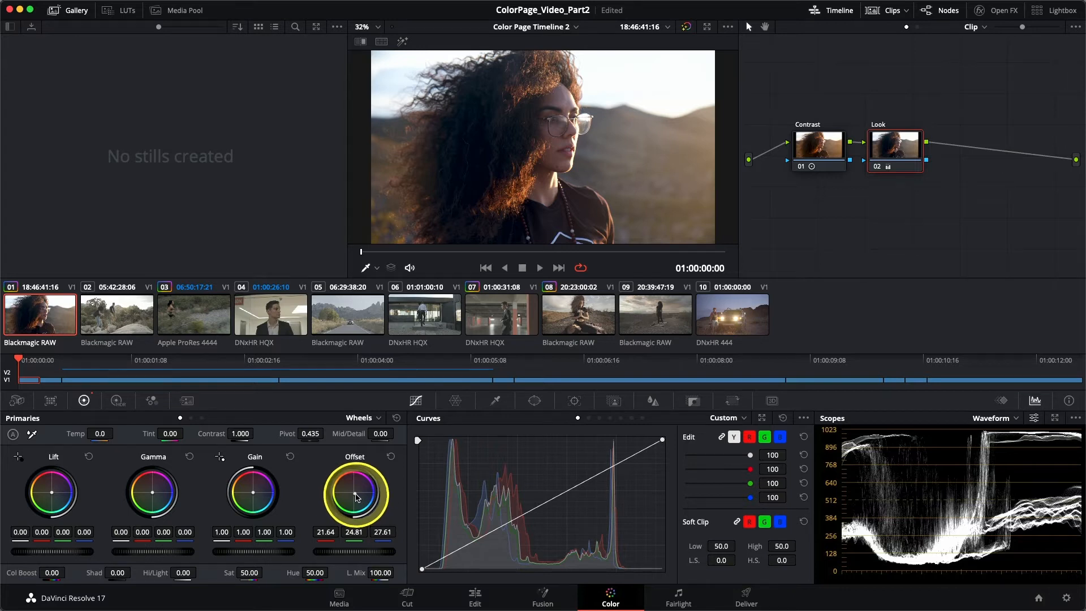
pyautogui.moveTo(356, 495); pyautogui.dragTo(367, 500)
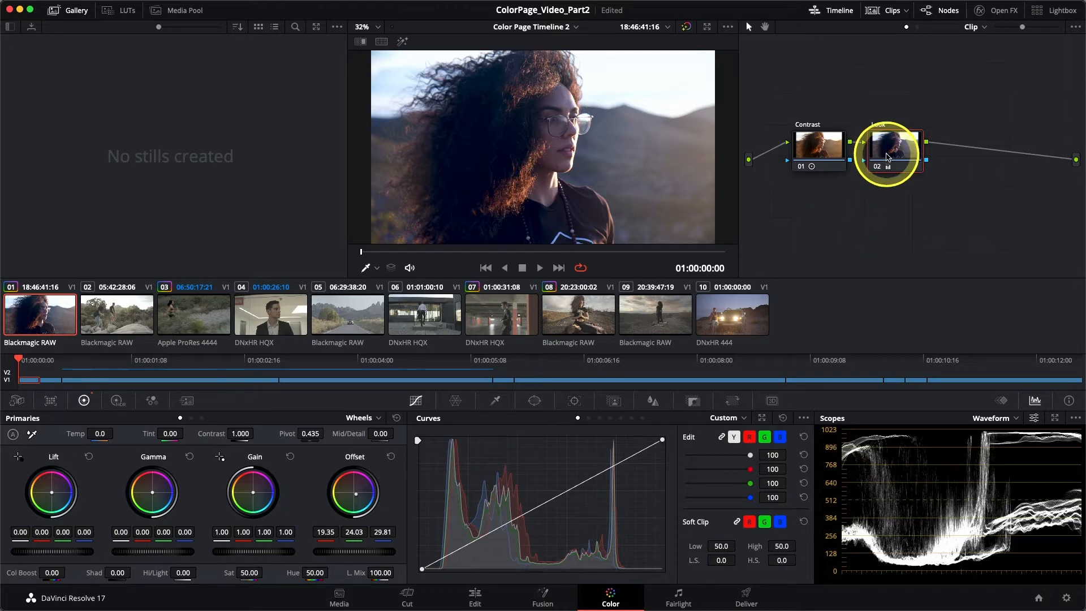
# Step: Swap the nodes so that Look comes before Contrast, and grab a still of the image
pyautogui.moveTo(887, 158)
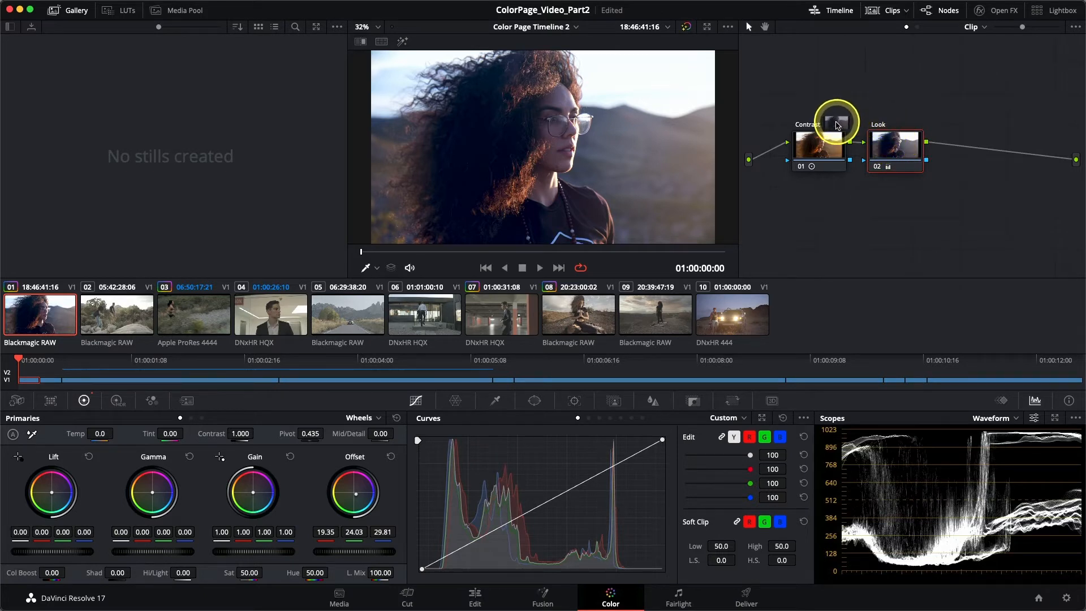
pyautogui.moveTo(817, 143); pyautogui.dragTo(812, 148)
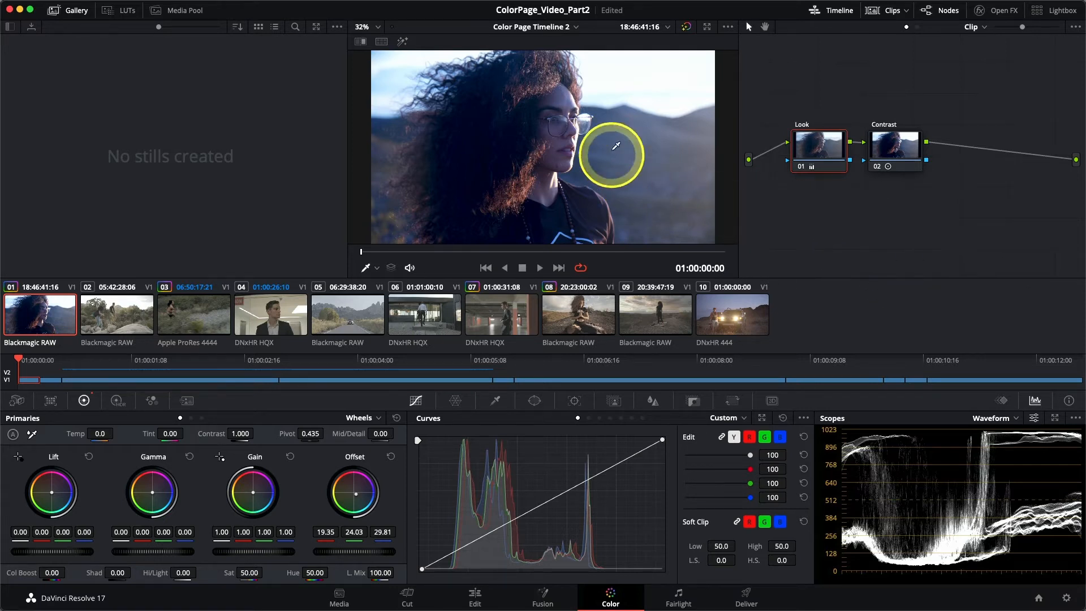
pyautogui.rightClick(535, 137)
pyautogui.click(572, 148)
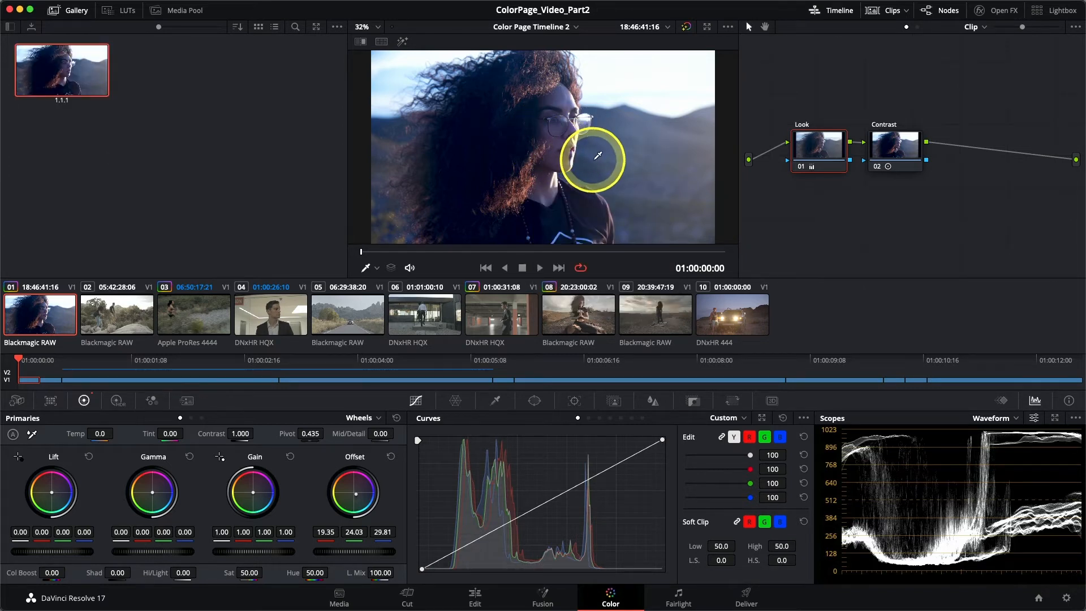
# Step: Restore the node order to Contrast before Look, and compare the image with still 1.1.1 using the image wipe
pyautogui.press('super+shift+bracketright')
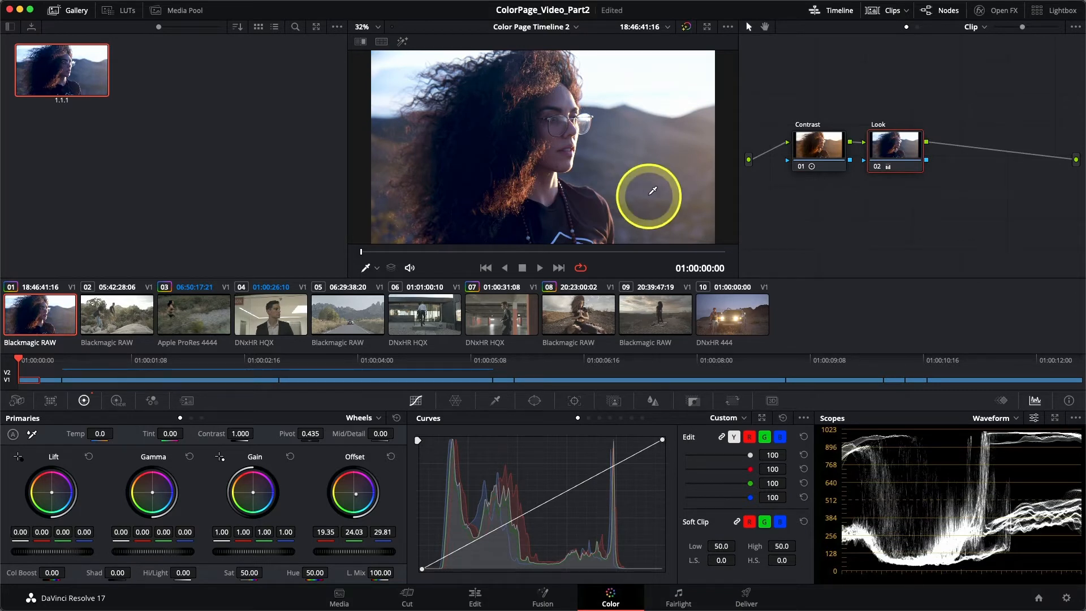
pyautogui.doubleClick(60, 78)
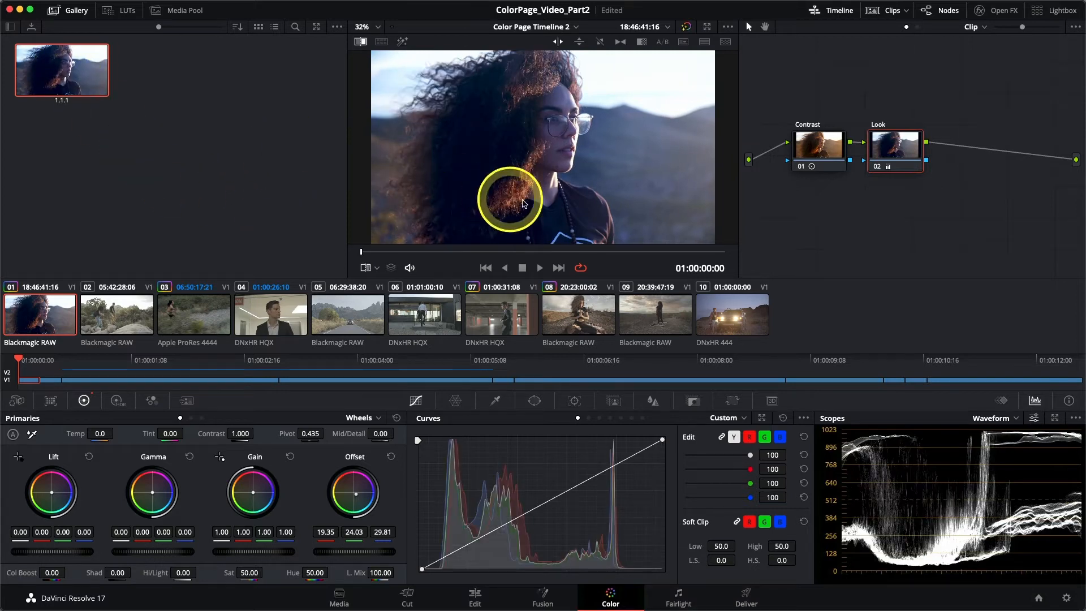
pyautogui.moveTo(547, 149); pyautogui.dragTo(382, 152)
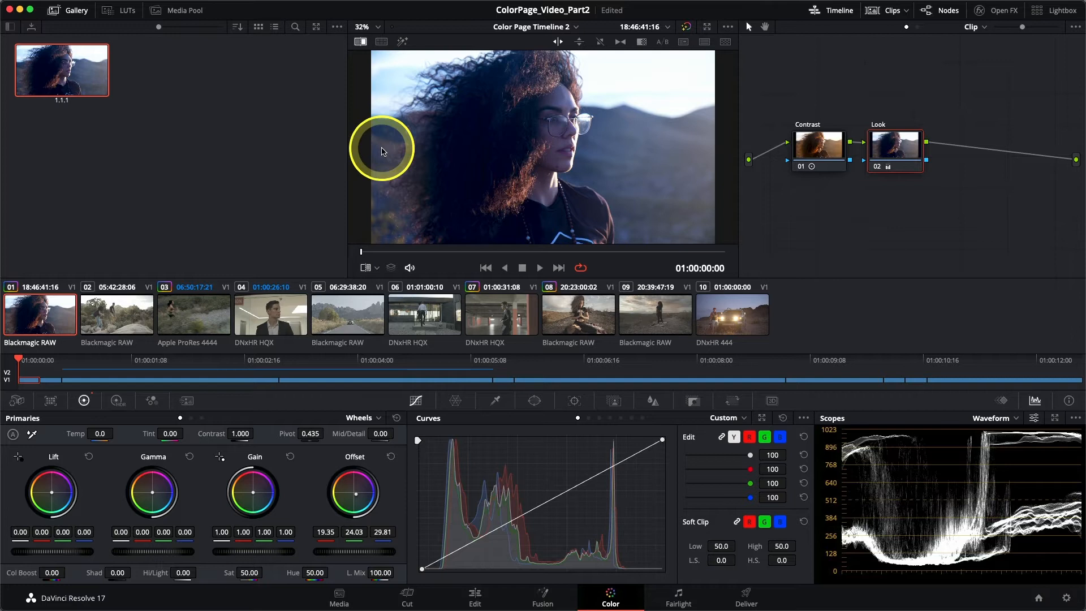
pyautogui.click(360, 43)
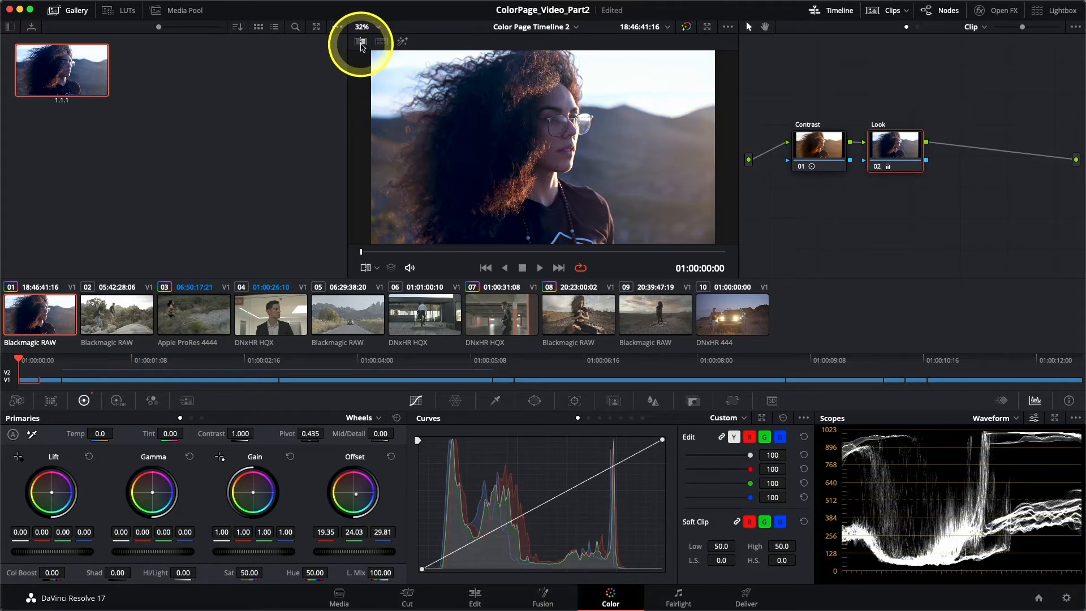
pyautogui.click(360, 42)
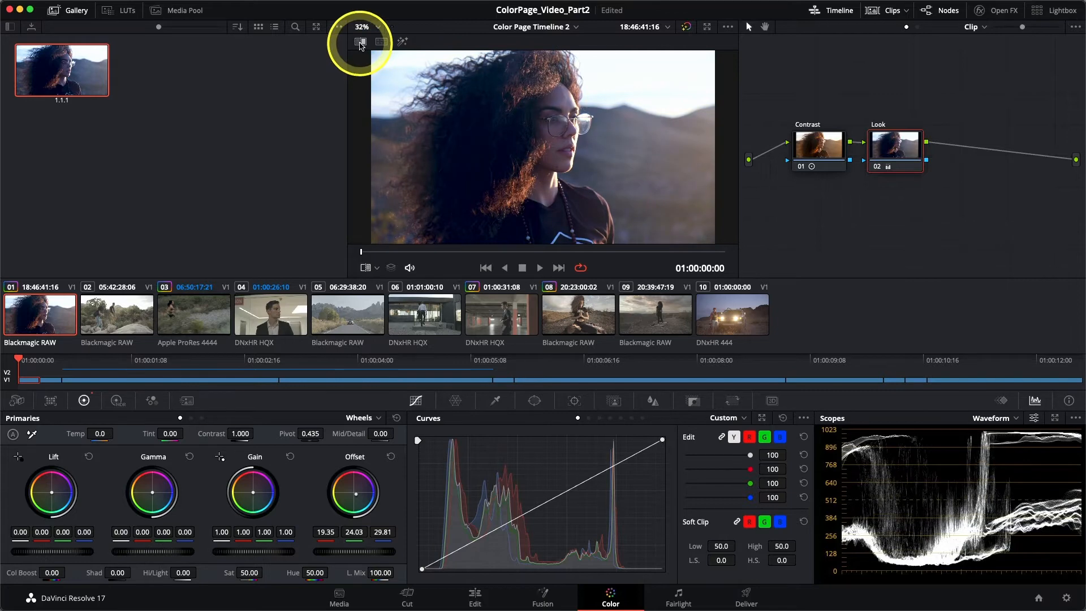
pyautogui.click(360, 42)
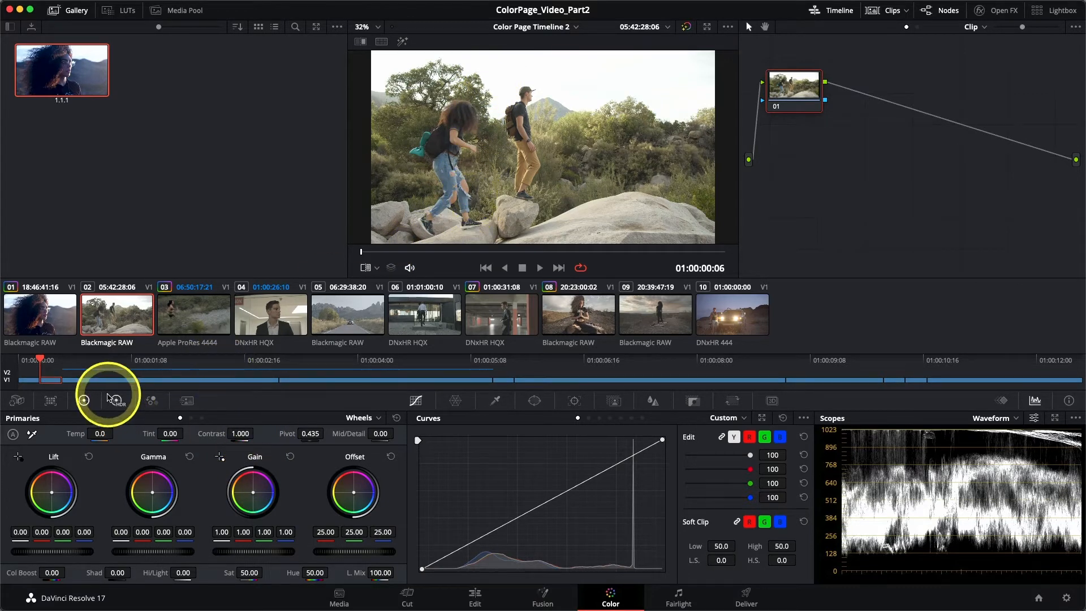
# Step: In clip 02's Camera Raw settings, set the ISO to 100 and compare the image with Highlight Recovery on and off, leaving it enabled
pyautogui.click(18, 401)
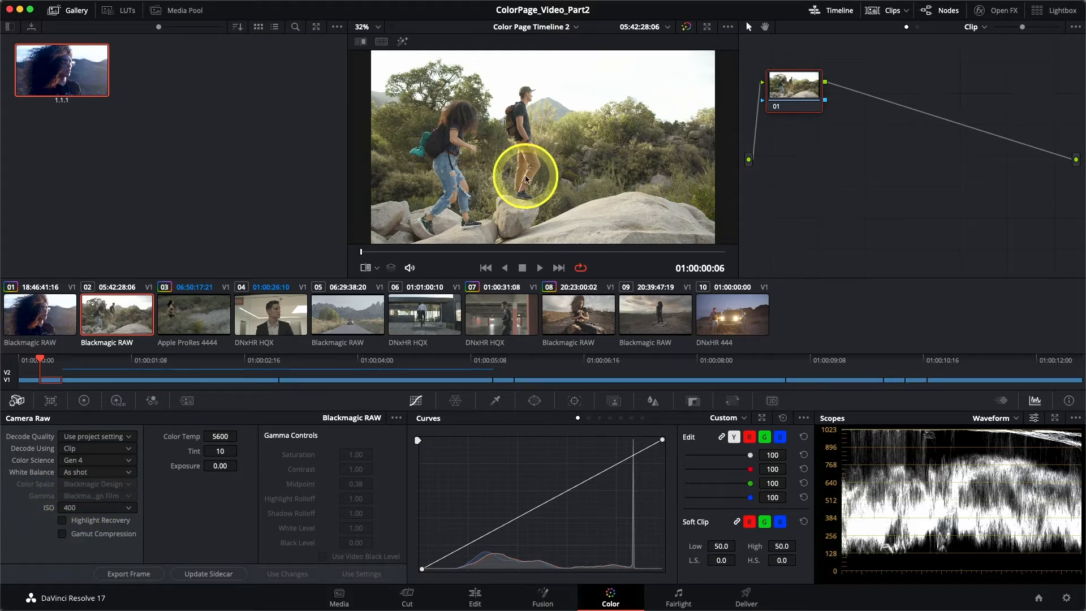
pyautogui.click(94, 508)
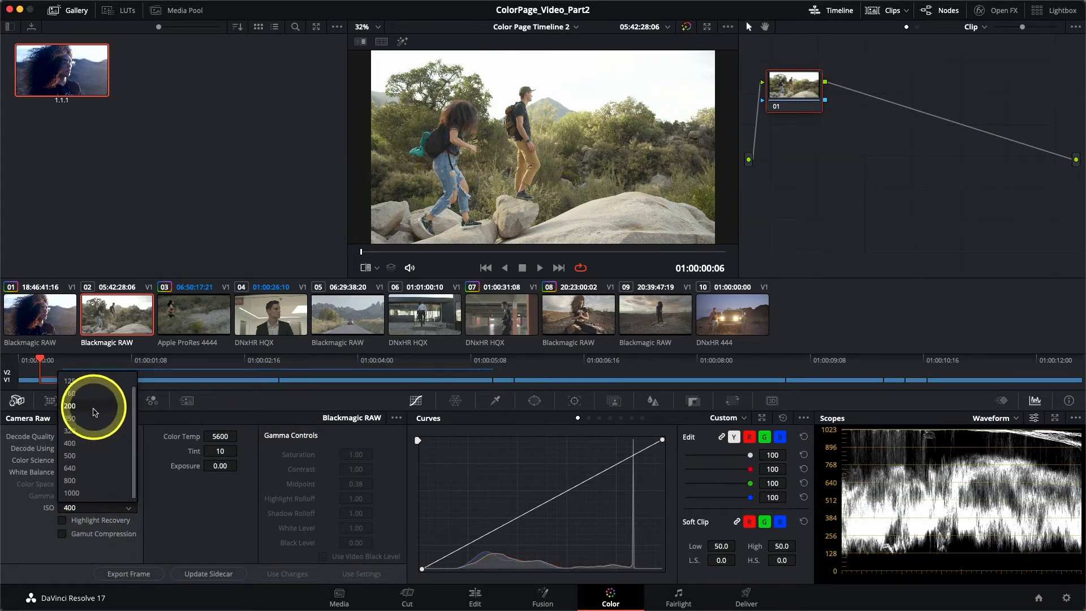
pyautogui.click(79, 382)
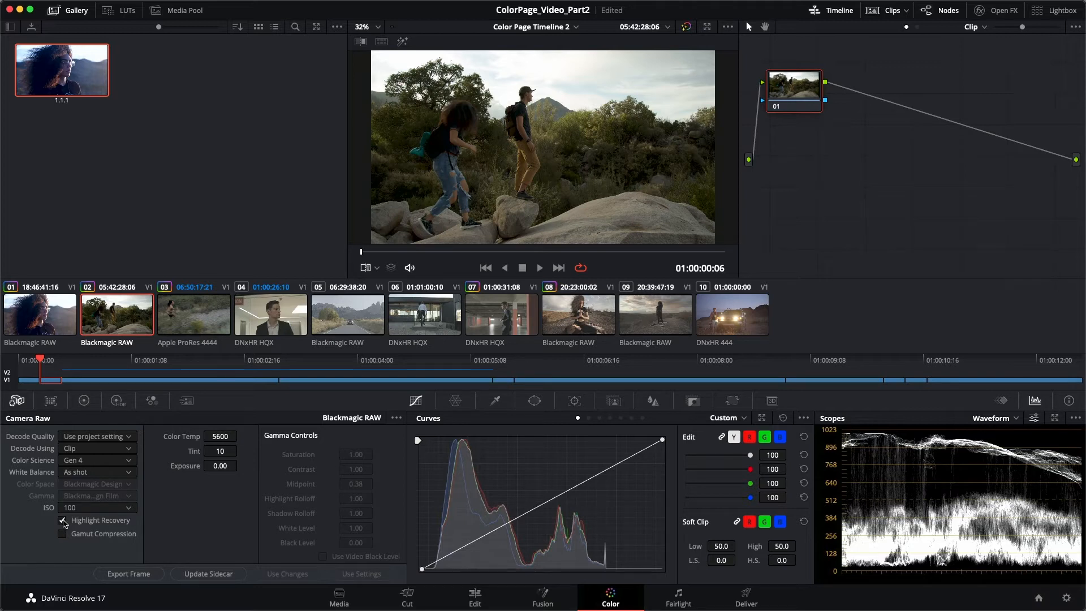
pyautogui.click(64, 521)
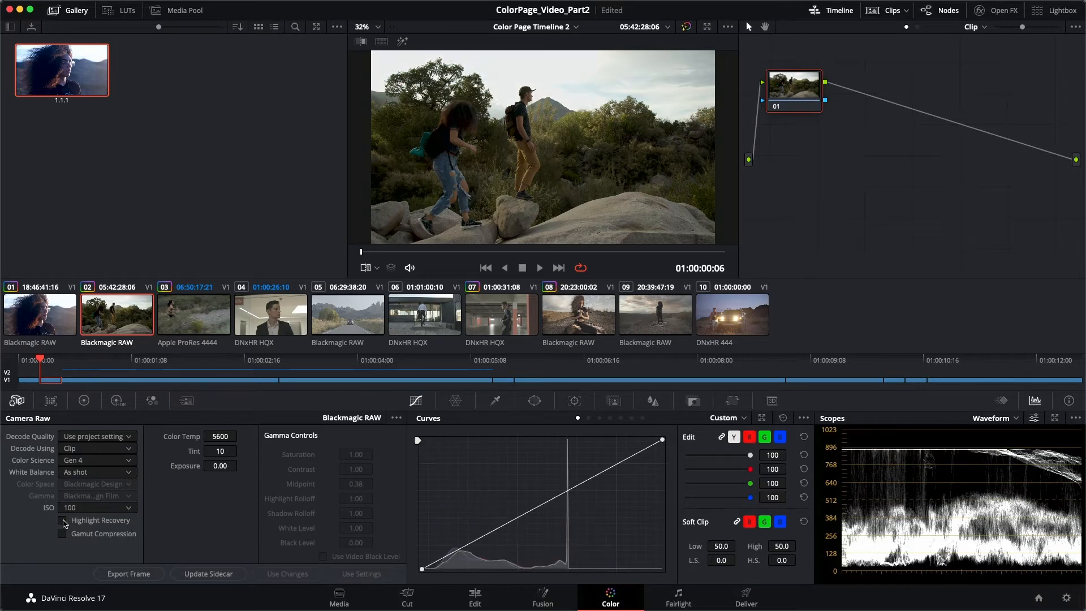
pyautogui.click(63, 521)
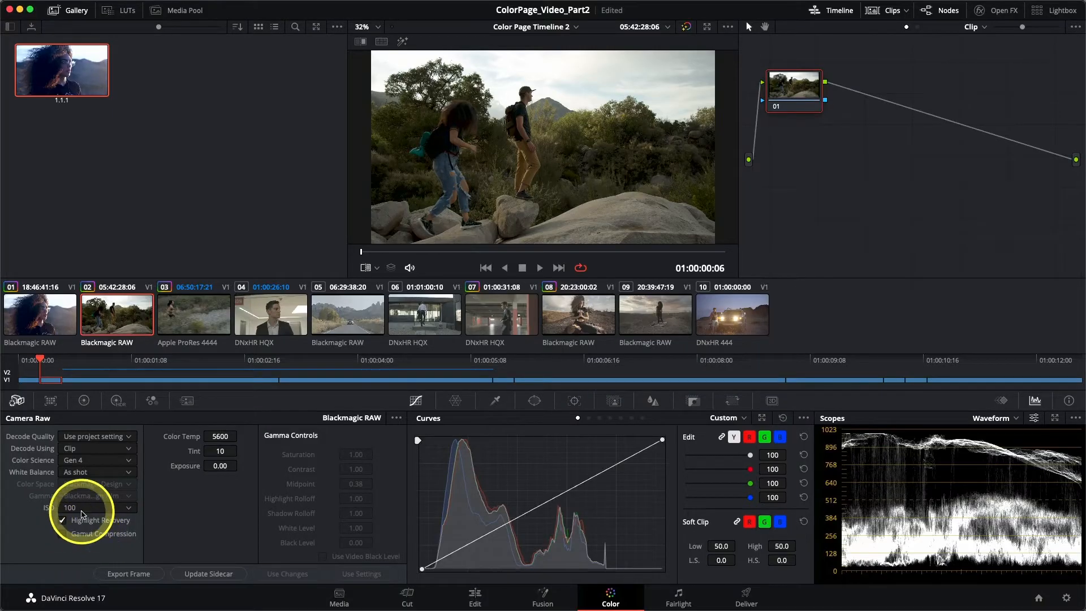
# Step: Examine the High Dynamic Range wheels and inspect each tonal zone's range on the zones graph, from Black through Specular
pyautogui.click(116, 401)
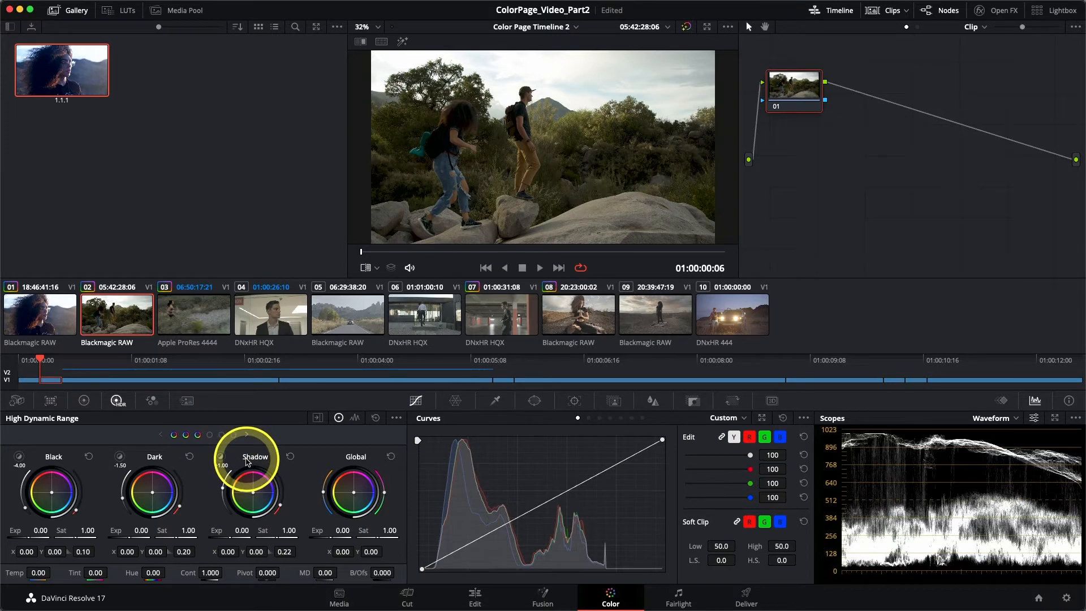
pyautogui.click(246, 438)
pyautogui.click(246, 437)
pyautogui.click(245, 438)
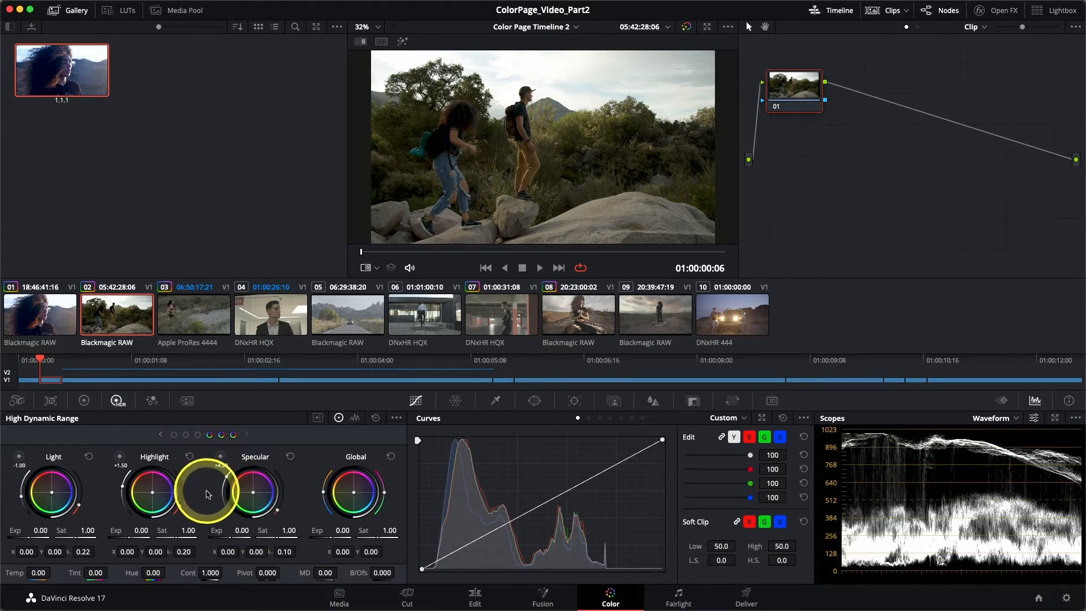
pyautogui.click(355, 418)
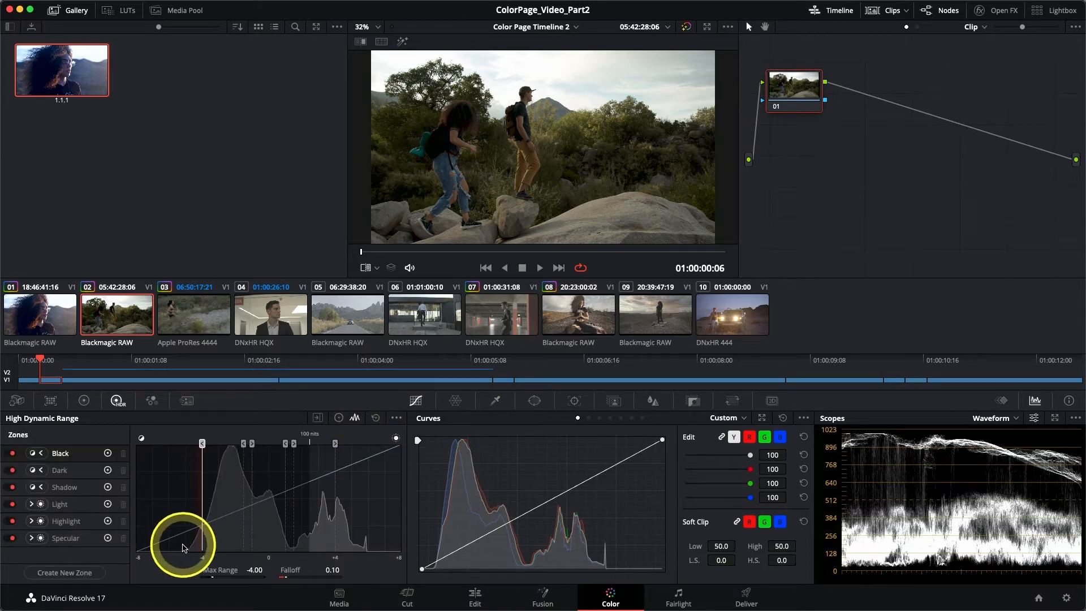
pyautogui.click(61, 469)
pyautogui.click(65, 487)
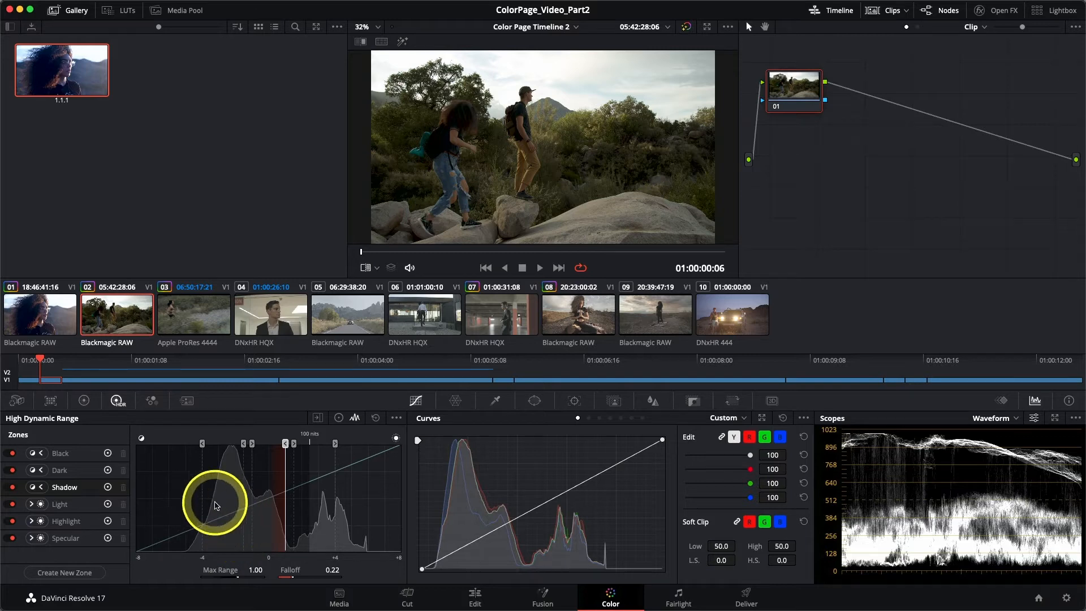
pyautogui.click(64, 470)
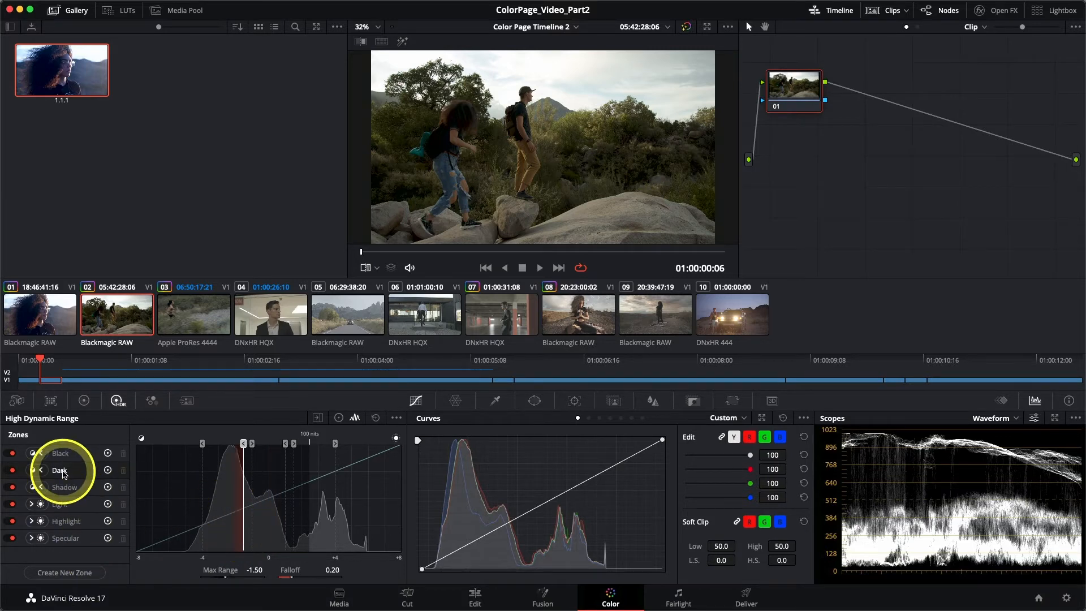
pyautogui.click(70, 453)
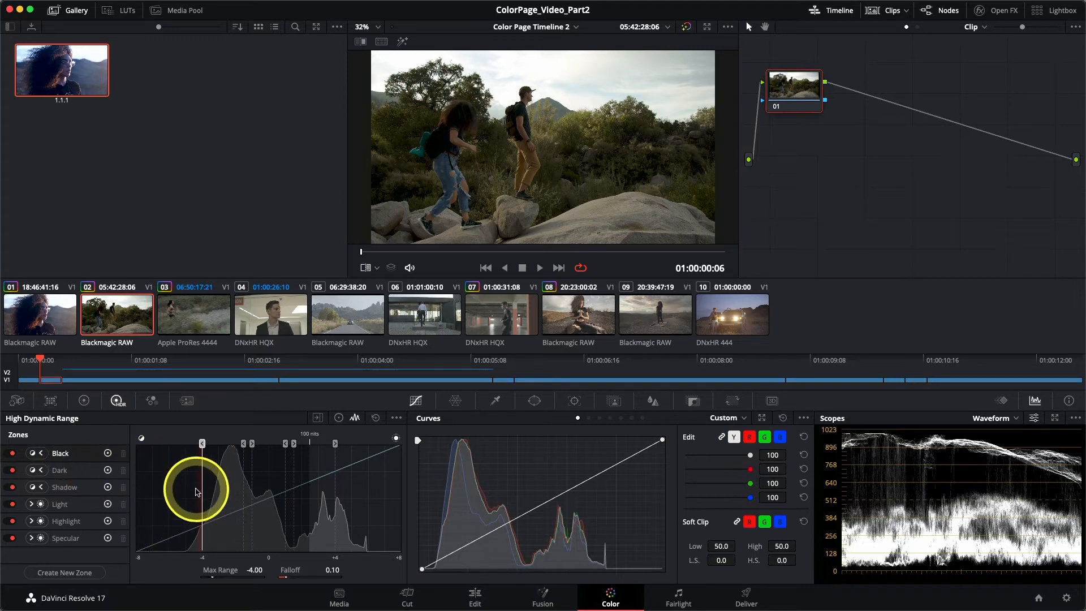
pyautogui.click(67, 504)
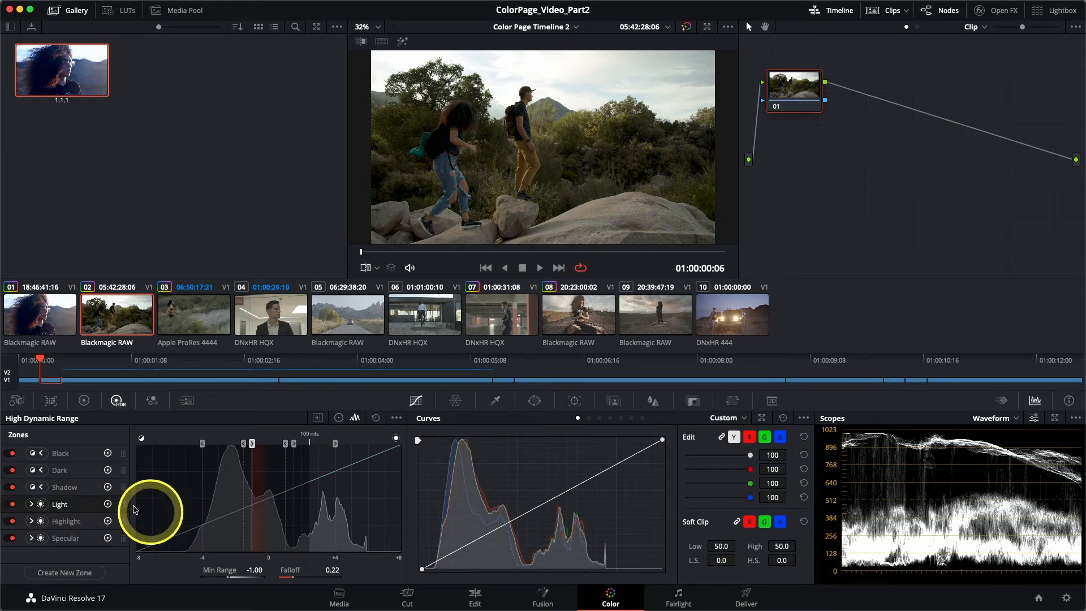
pyautogui.click(85, 491)
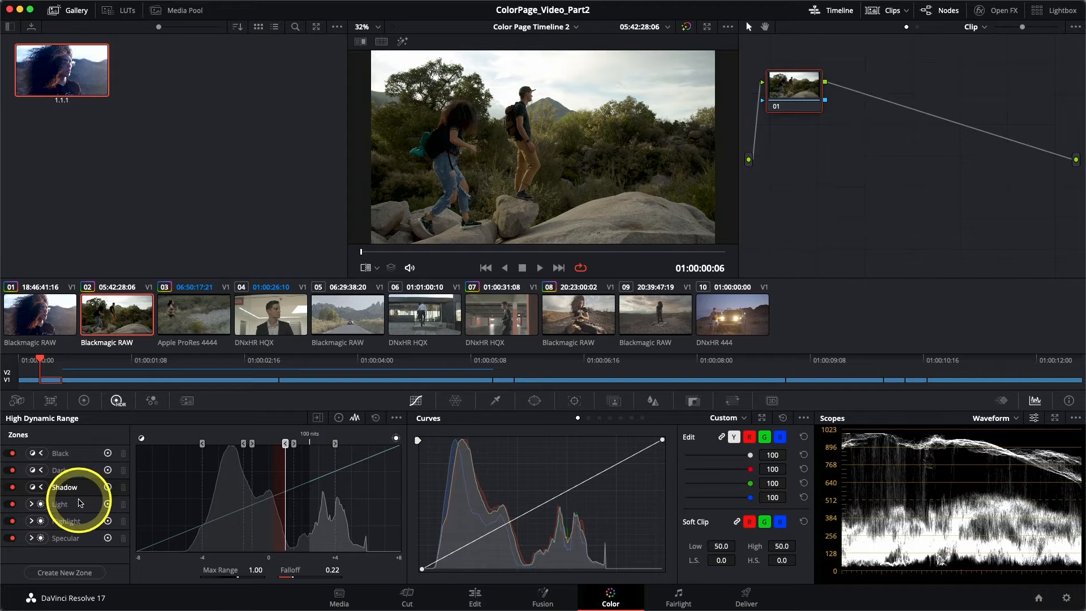
pyautogui.click(78, 503)
pyautogui.click(66, 522)
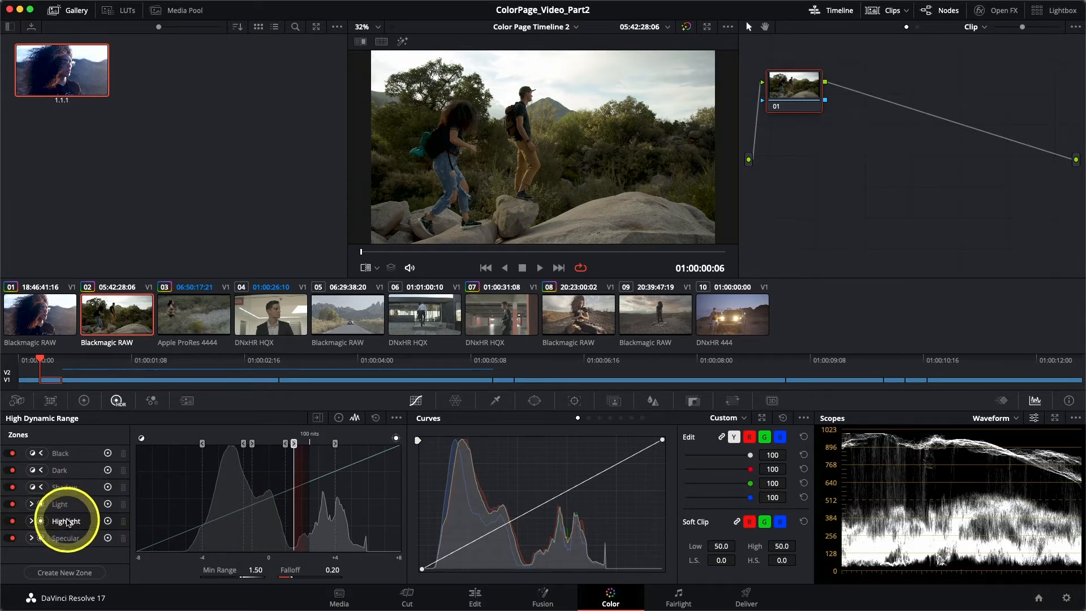
pyautogui.click(66, 539)
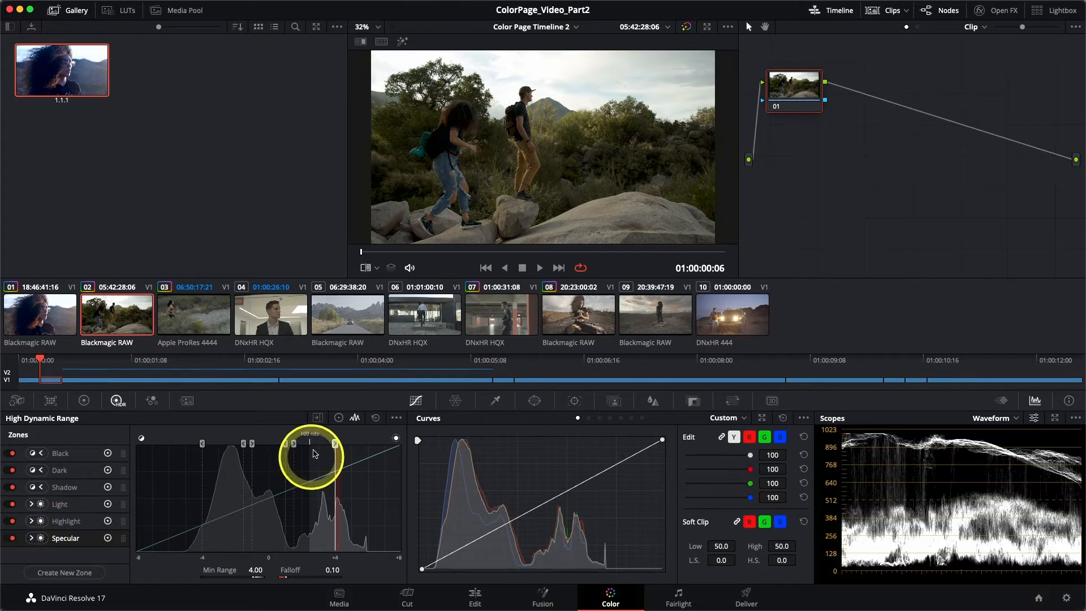
# Step: On the HDR wheels, raise the Global exposure to 0.98 and lower the Highlight exposure to -2.08
pyautogui.click(338, 419)
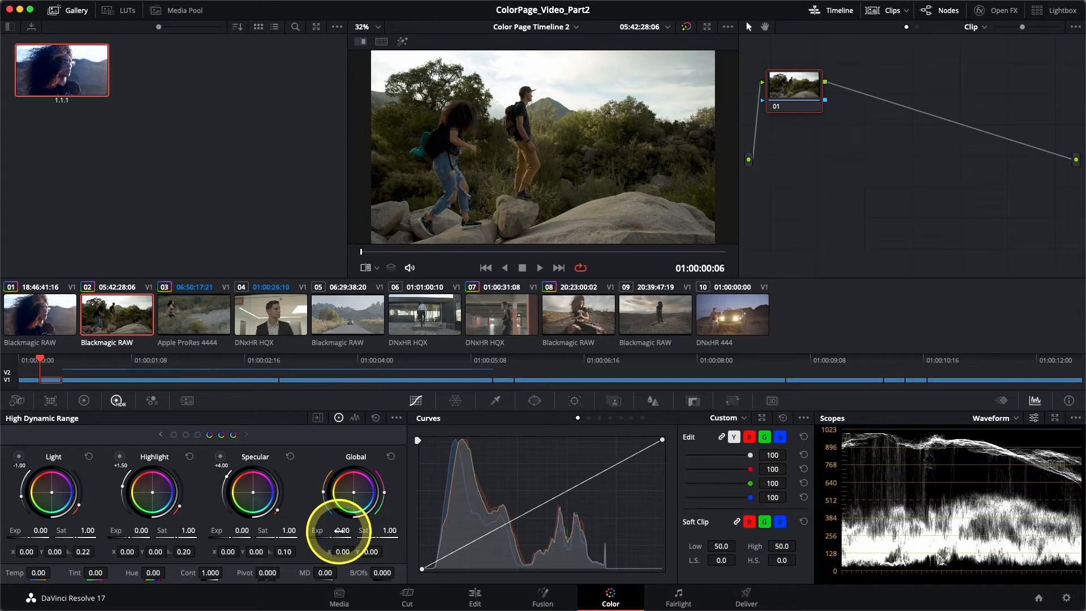
pyautogui.moveTo(341, 531); pyautogui.dragTo(570, 531)
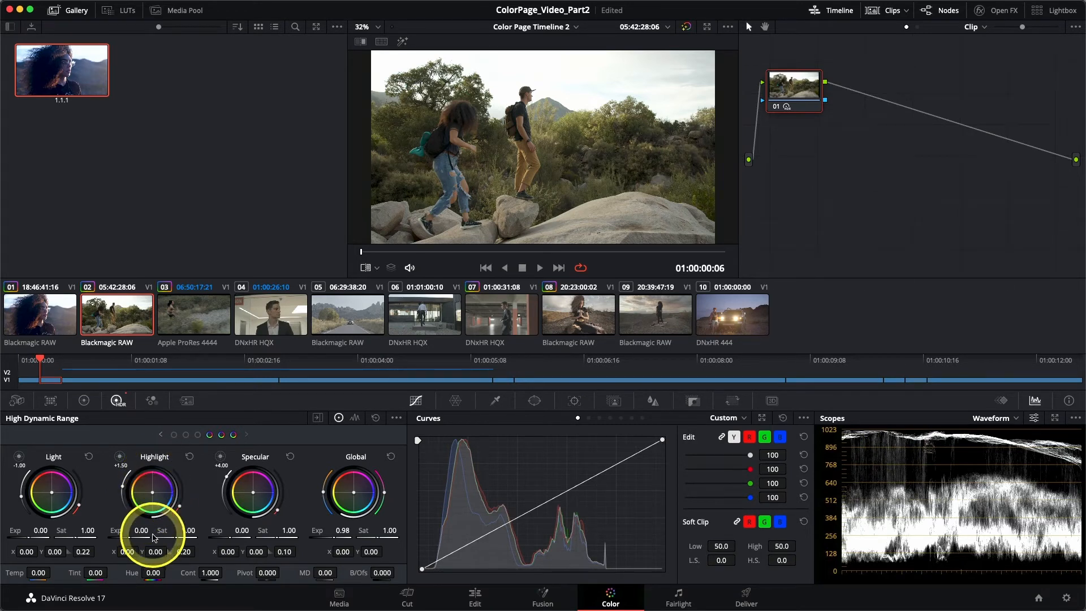
pyautogui.moveTo(143, 532); pyautogui.dragTo(28, 514)
pyautogui.moveTo(503, 304); pyautogui.dragTo(185, 271)
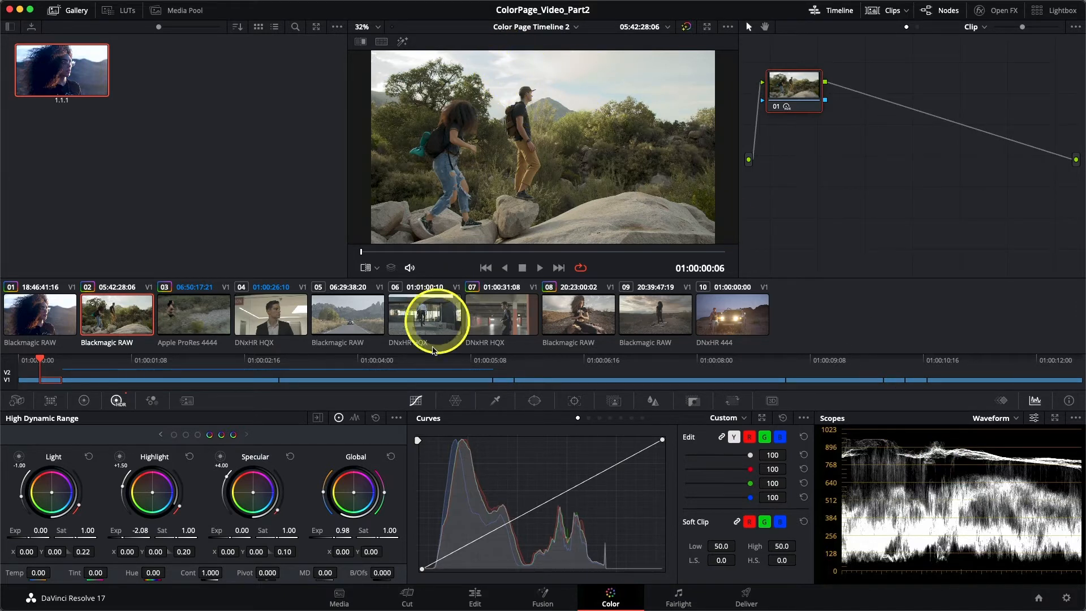
# Step: Set the Specular exposure to 0.79 and the Light exposure to -0.48, and shift the Light color balance to X 0.01, Y -0.01
pyautogui.moveTo(242, 530); pyautogui.dragTo(429, 511)
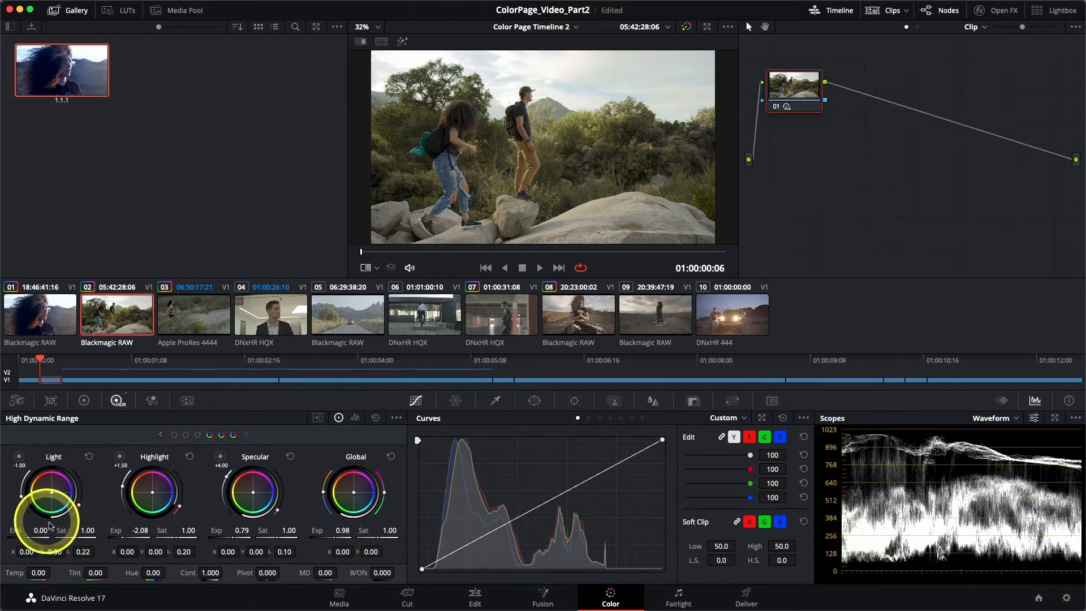
pyautogui.moveTo(43, 529)
pyautogui.mouseDown()
pyautogui.moveTo(31, 526)
pyautogui.moveTo(73, 525)
pyautogui.moveTo(42, 526)
pyautogui.moveTo(557, 308)
pyautogui.moveTo(468, 303)
pyautogui.moveTo(581, 300)
pyautogui.moveTo(570, 317)
pyautogui.moveTo(402, 308)
pyautogui.moveTo(9, 547)
pyautogui.moveTo(107, 528)
pyautogui.moveTo(37, 521)
pyautogui.moveTo(58, 514)
pyautogui.mouseUp()
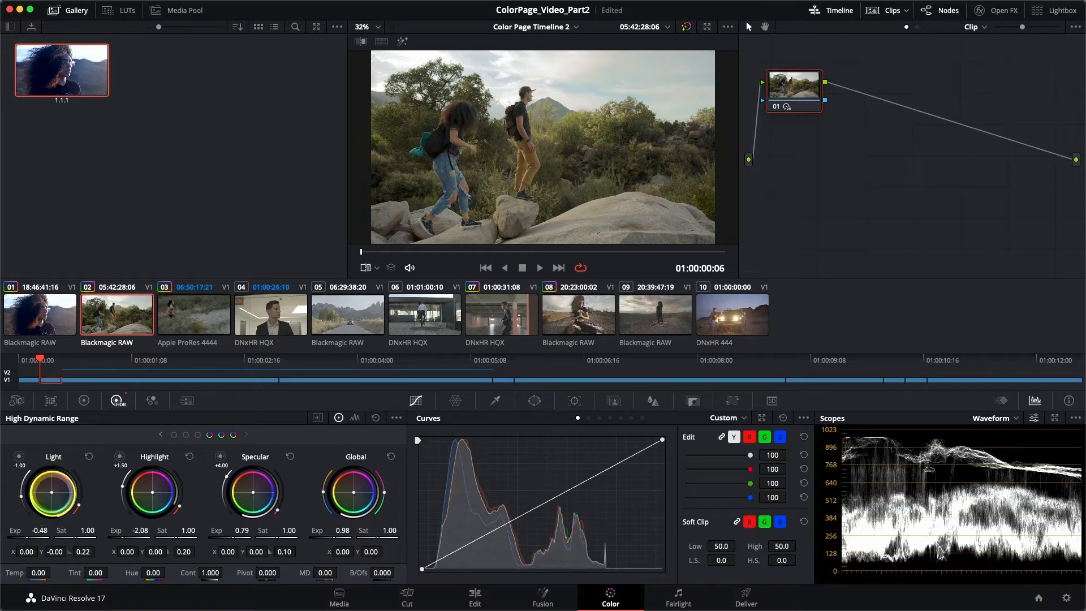
pyautogui.moveTo(52, 492); pyautogui.dragTo(54, 493)
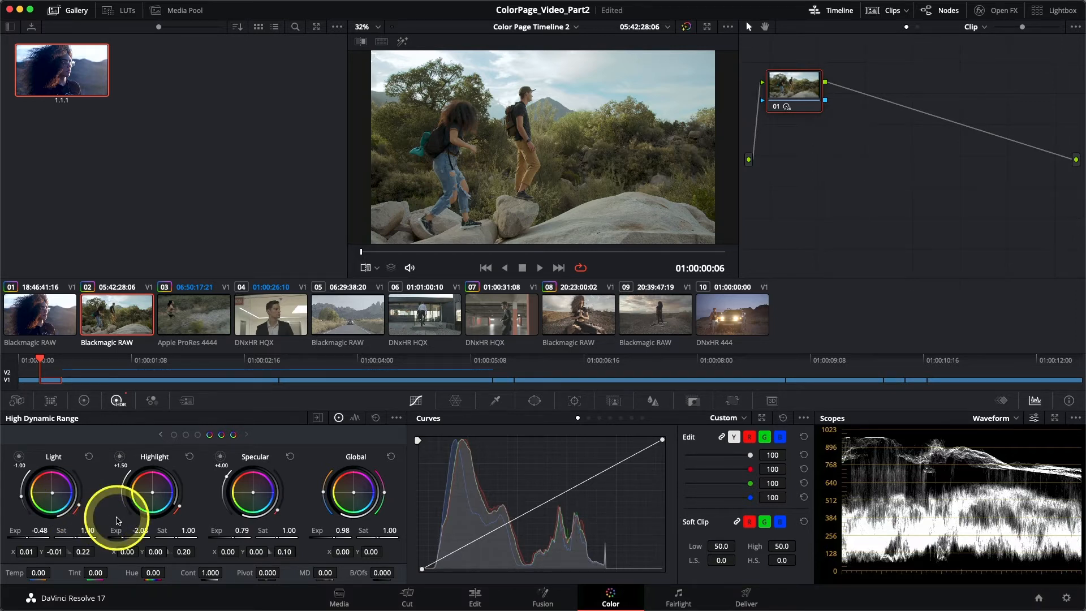
# Step: Set the Shadow zone's exposure to 0.59 and its saturation to 1.20
pyautogui.click(162, 438)
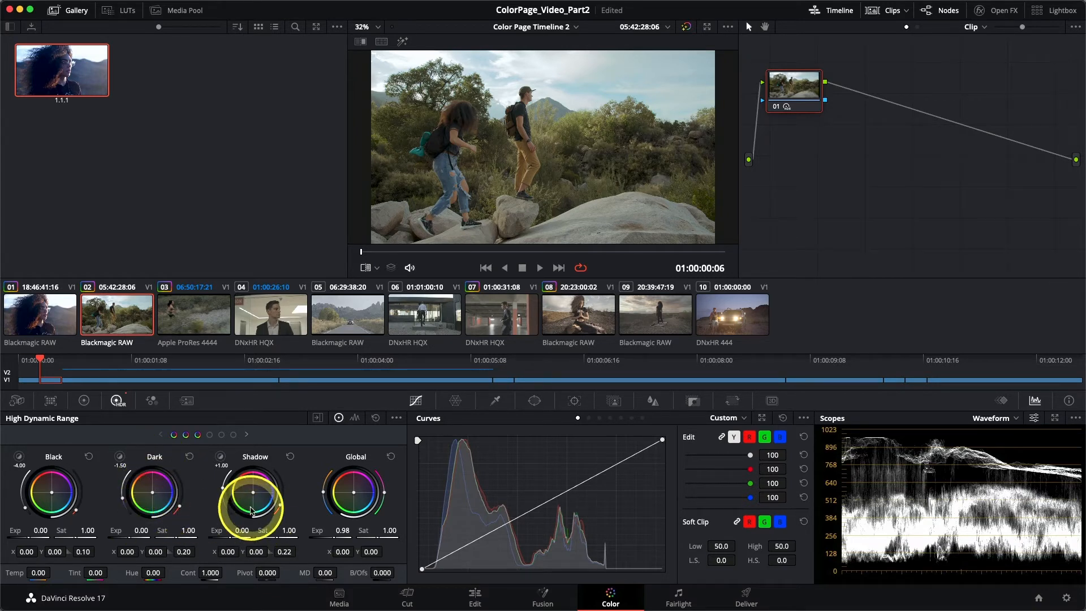
pyautogui.moveTo(244, 532); pyautogui.dragTo(383, 529)
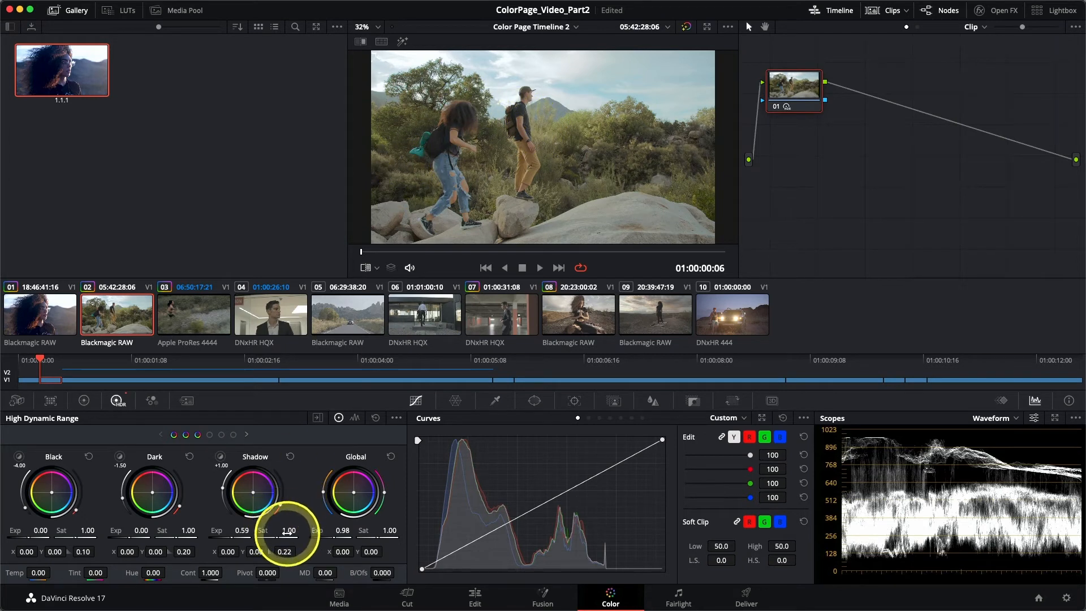
pyautogui.moveTo(289, 530); pyautogui.dragTo(315, 534)
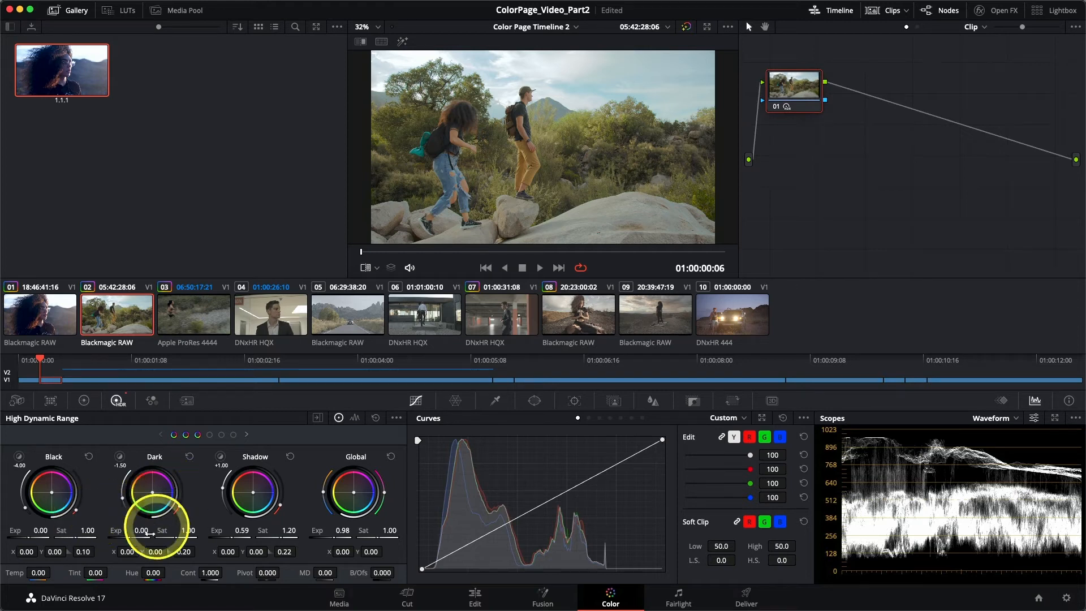
# Step: Lower the Dark zone's exposure to -0.18 and the Black zone's exposure to -1.00
pyautogui.moveTo(142, 531); pyautogui.dragTo(112, 529)
pyautogui.moveTo(87, 526); pyautogui.dragTo(141, 530)
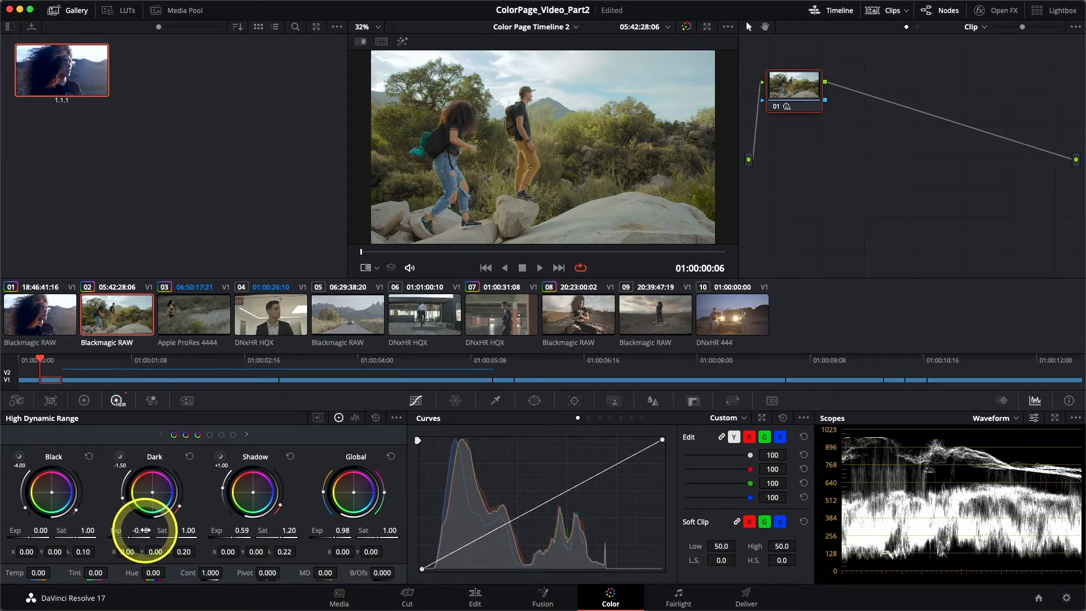
pyautogui.moveTo(44, 532); pyautogui.dragTo(43, 530)
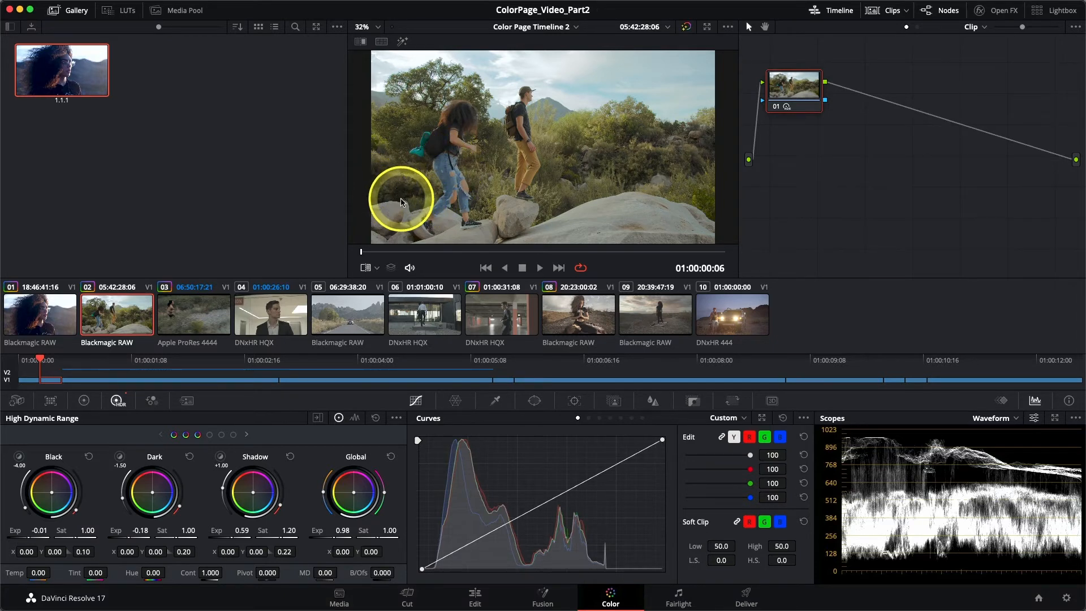
pyautogui.moveTo(40, 530); pyautogui.dragTo(34, 524)
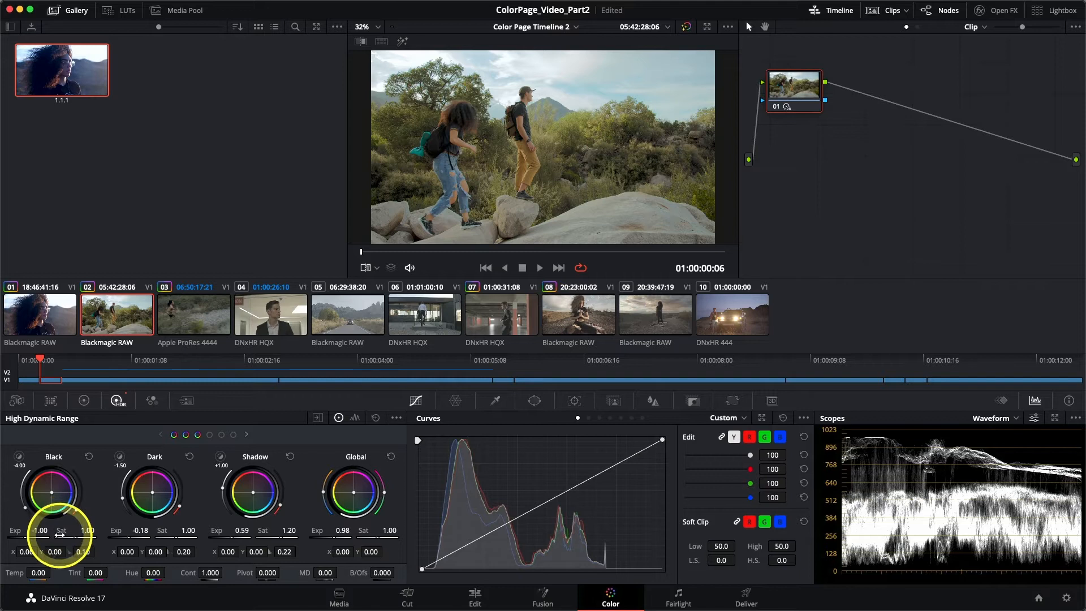
pyautogui.moveTo(61, 530); pyautogui.dragTo(26, 512)
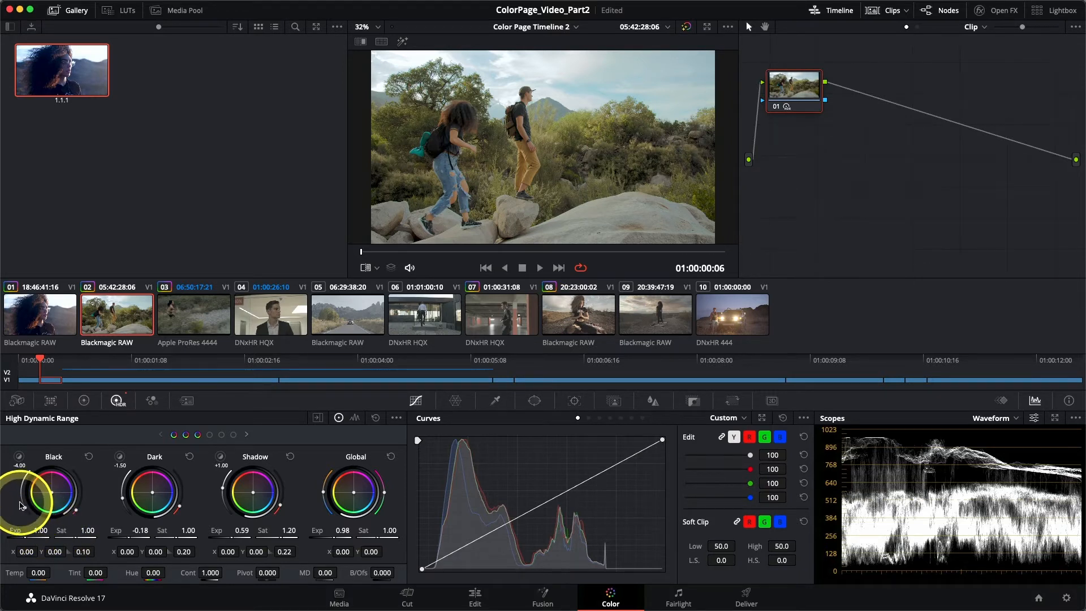
pyautogui.moveTo(23, 505); pyautogui.dragTo(30, 507)
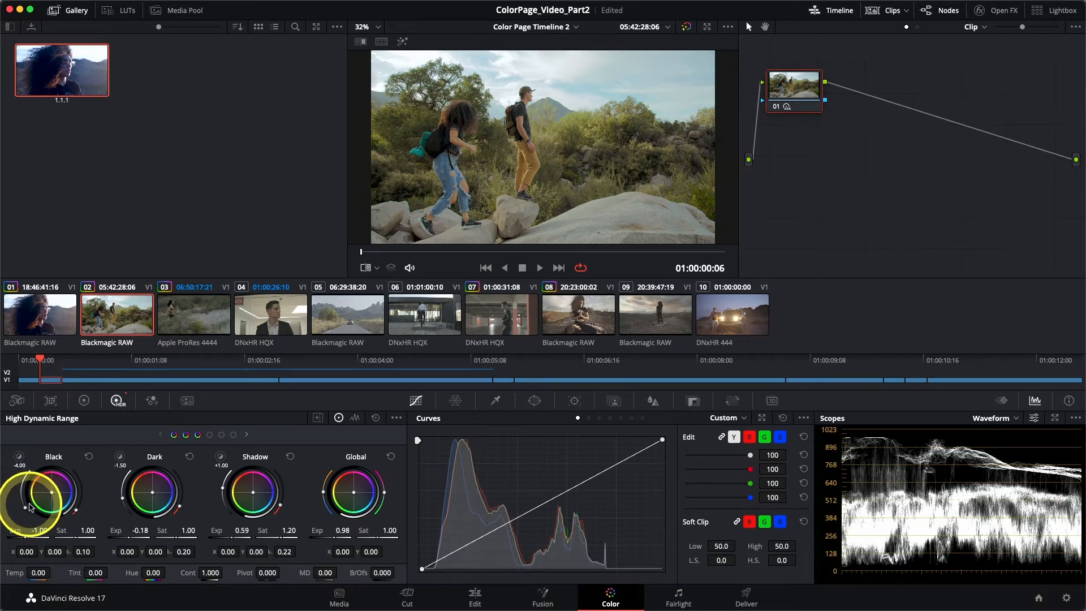
# Step: Preview the image areas affected by the Black, Dark and Shadow zones one by one, and return to the Light, Highlight and Specular wheels
pyautogui.click(19, 458)
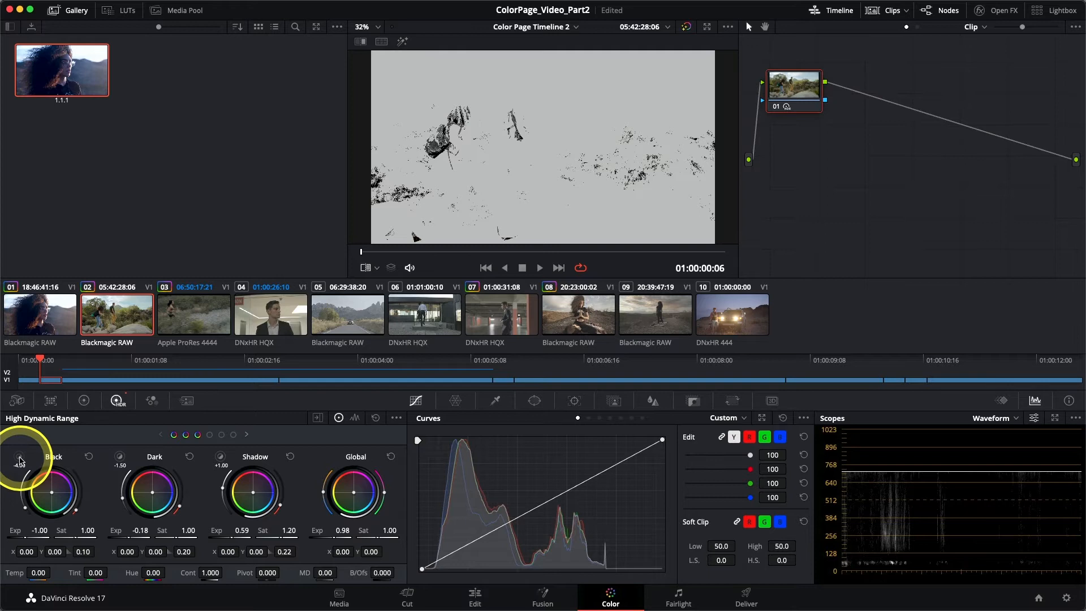
pyautogui.click(19, 458)
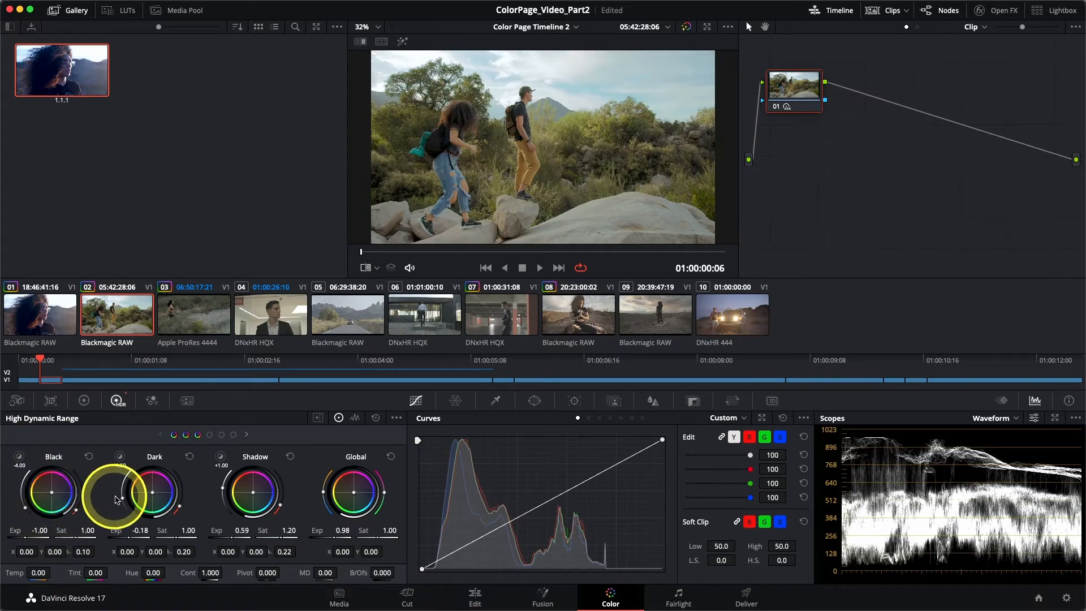
pyautogui.click(120, 457)
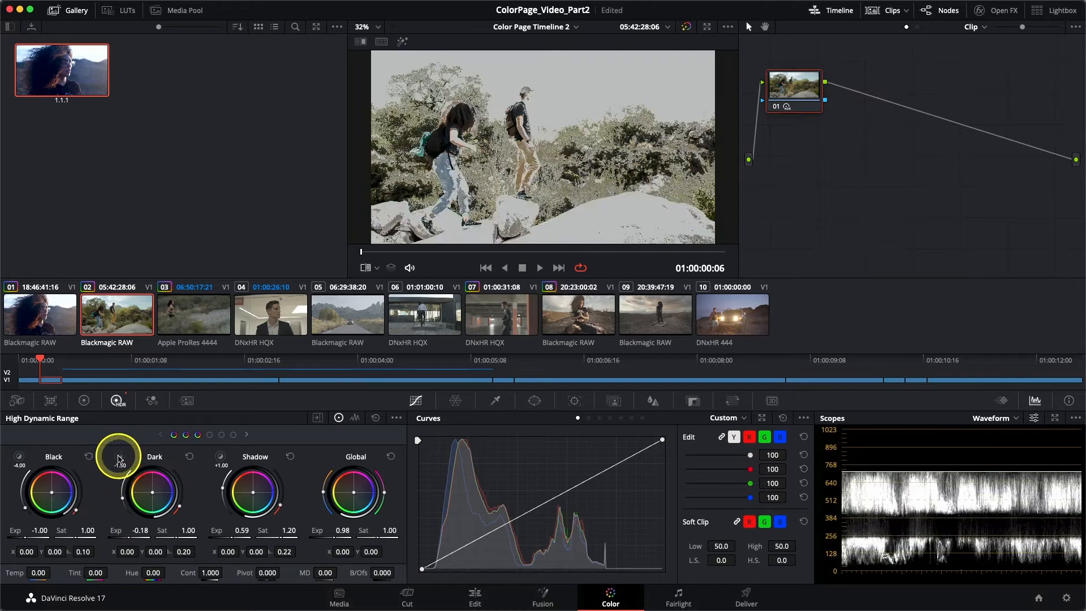
pyautogui.click(119, 458)
pyautogui.click(118, 459)
pyautogui.click(118, 459)
pyautogui.click(221, 459)
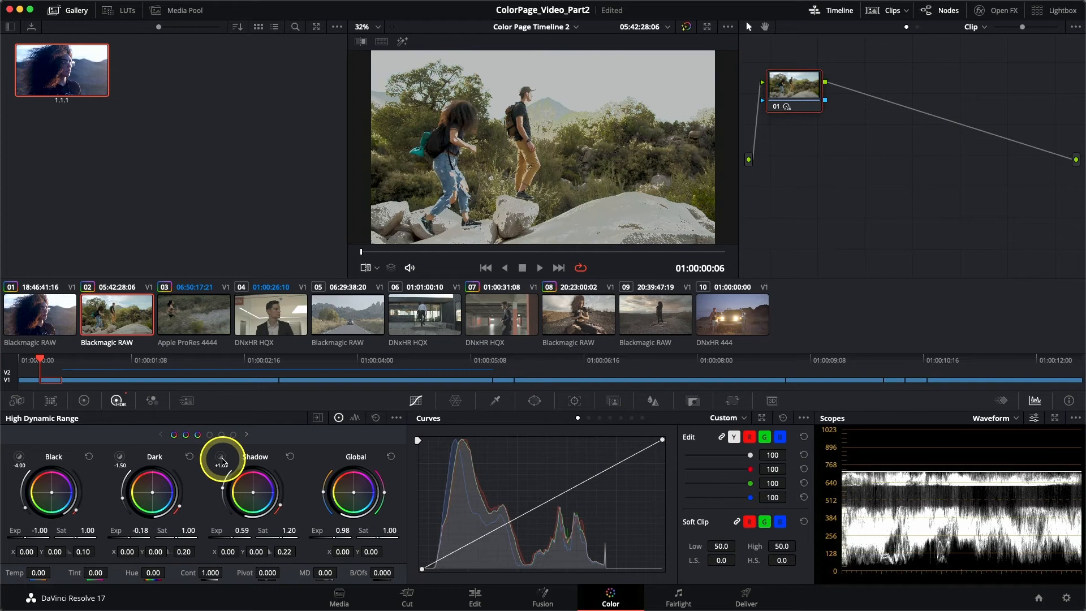
pyautogui.click(222, 461)
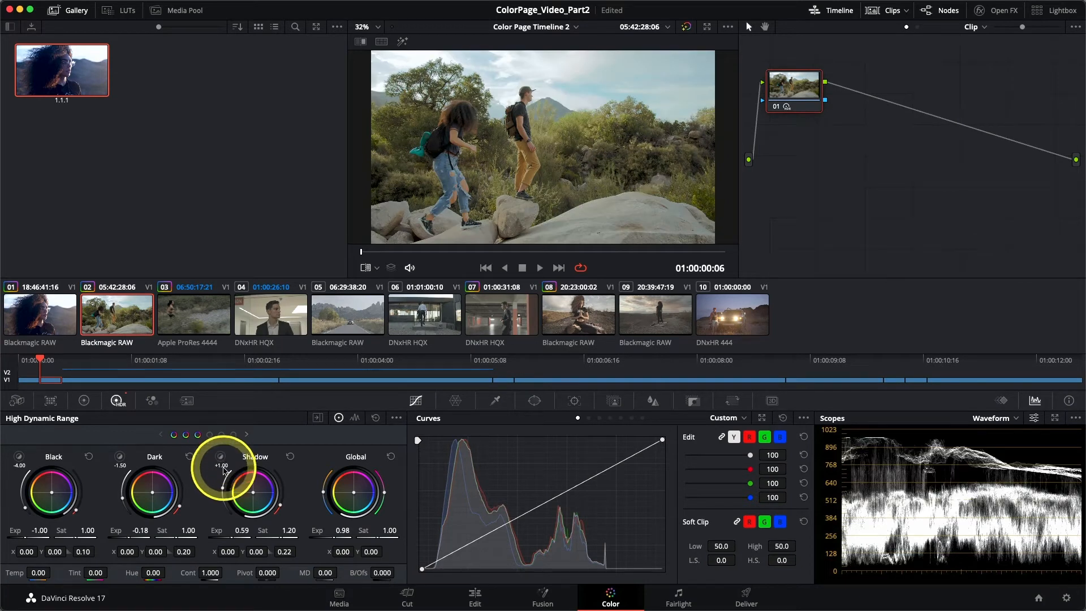
pyautogui.click(232, 434)
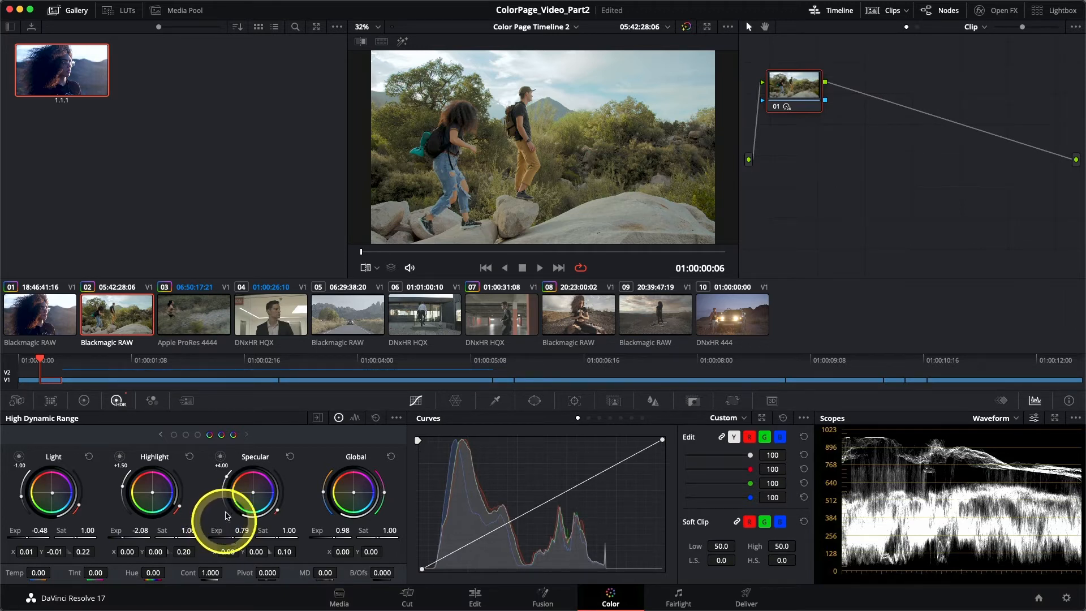
# Step: Set the Light zone's range boundary to +0.97 in the HDR wheels while previewing the affected areas in highlight view
pyautogui.click(402, 43)
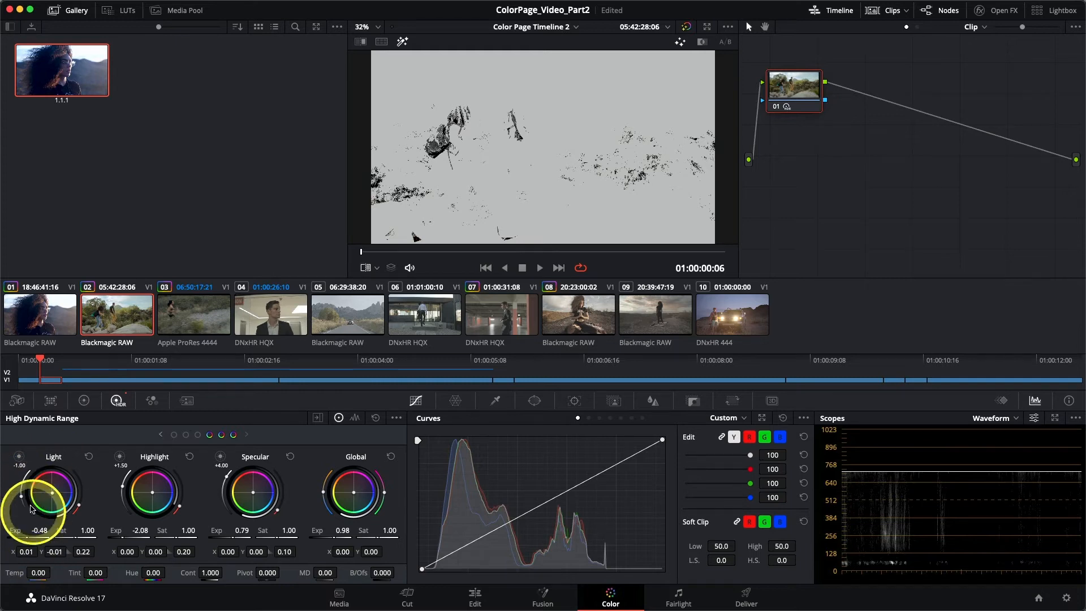
pyautogui.moveTo(21, 499); pyautogui.dragTo(23, 499)
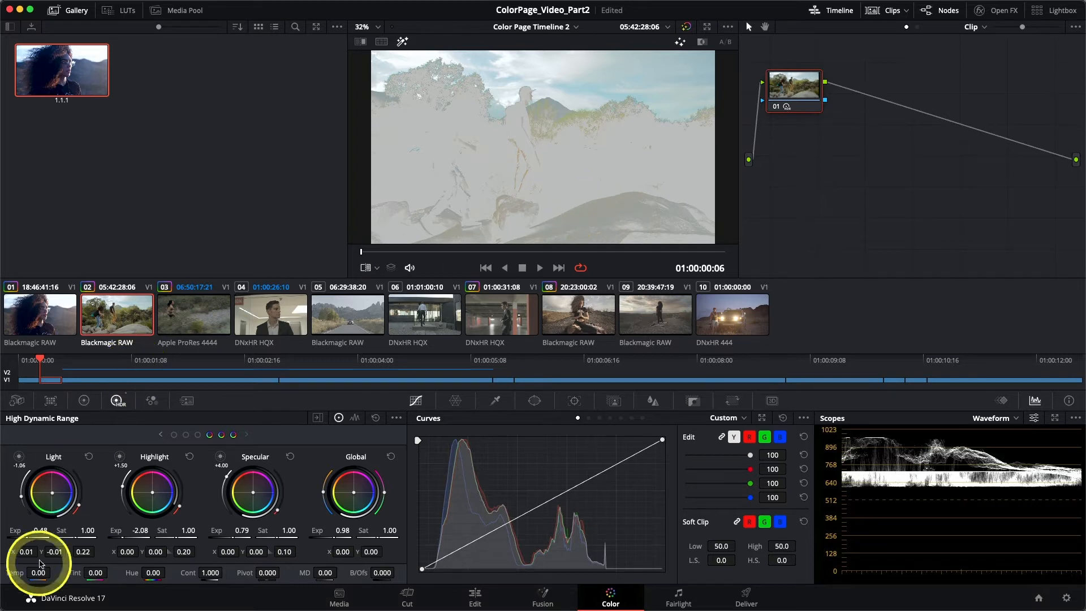
pyautogui.moveTo(20, 497); pyautogui.dragTo(20, 490)
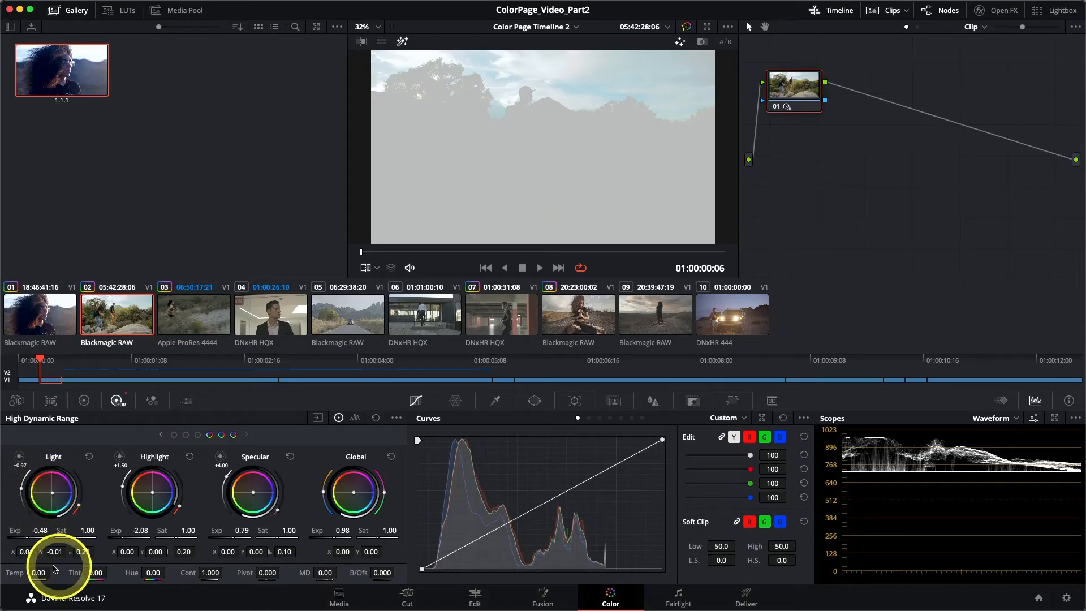
pyautogui.click(403, 41)
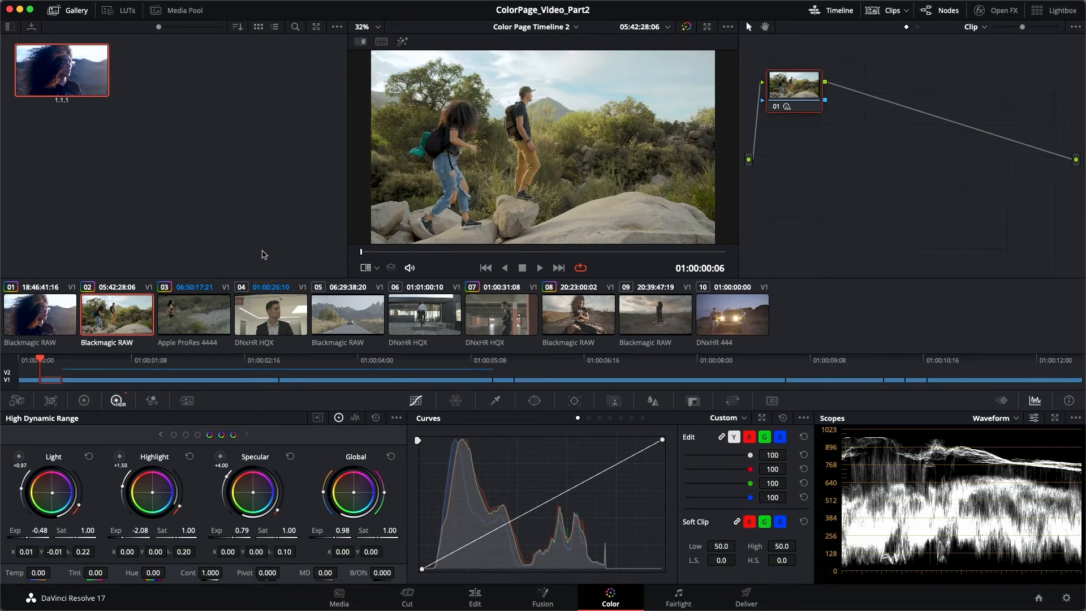
# Step: Toggle clip 02's grading node off and on to compare the image before and after the grade
pyautogui.press('super+d')
pyautogui.press('super+d')
pyautogui.press('super+d')
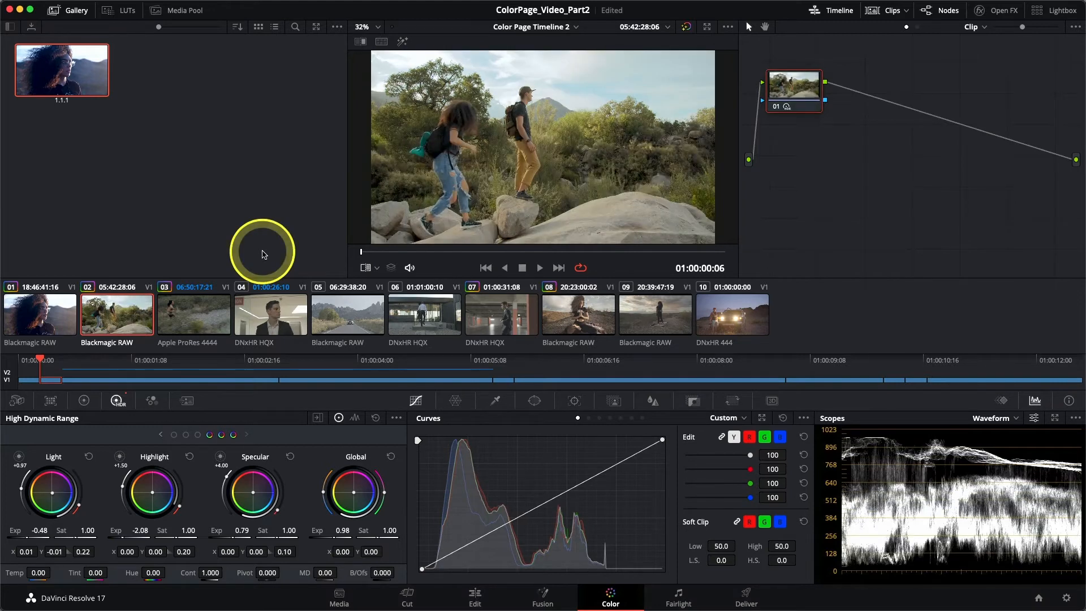
pyautogui.press('super+d')
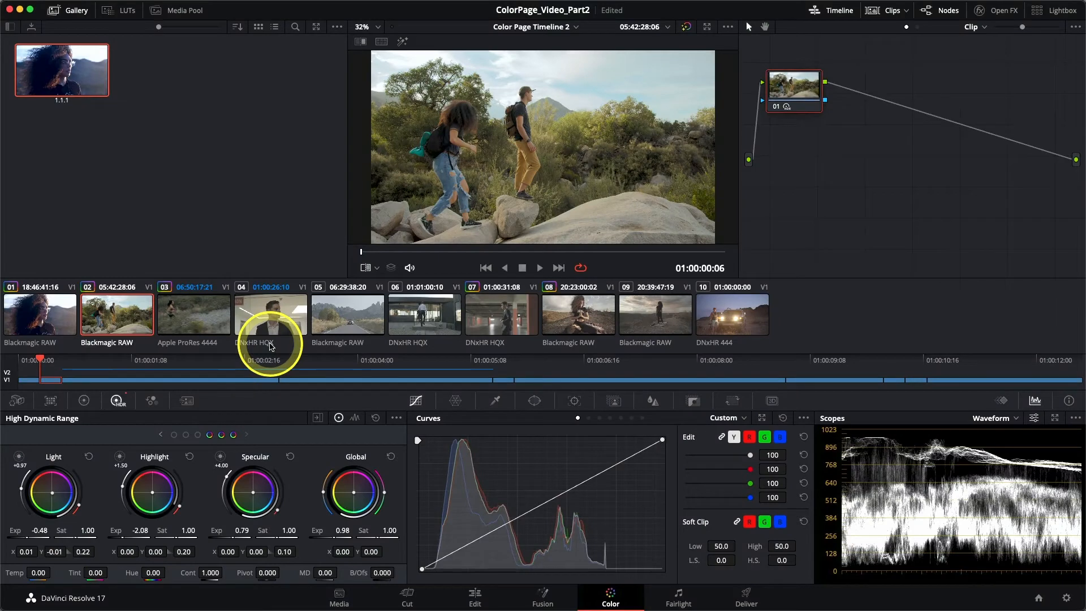
# Step: Select clip 03, play through it, and add a serial node after node 01
pyautogui.click(183, 317)
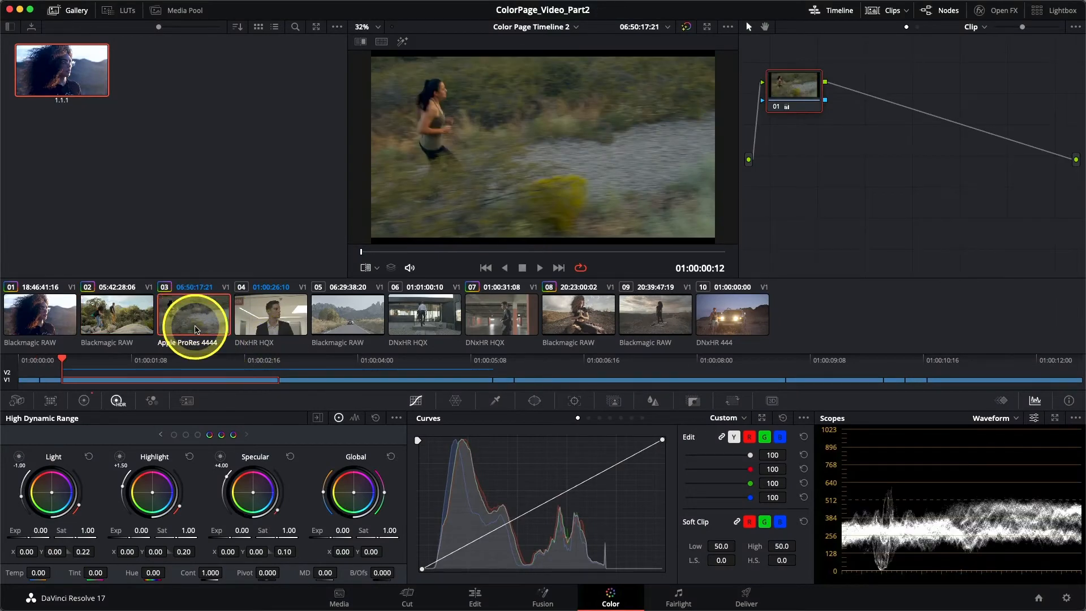
pyautogui.press('space')
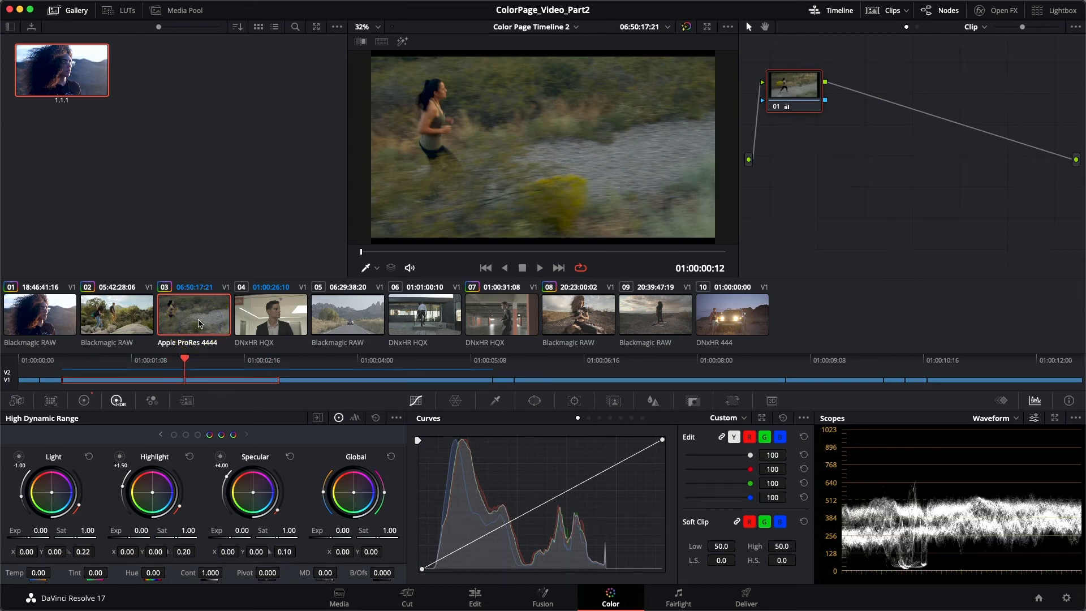
pyautogui.hotkey('alt', 's')
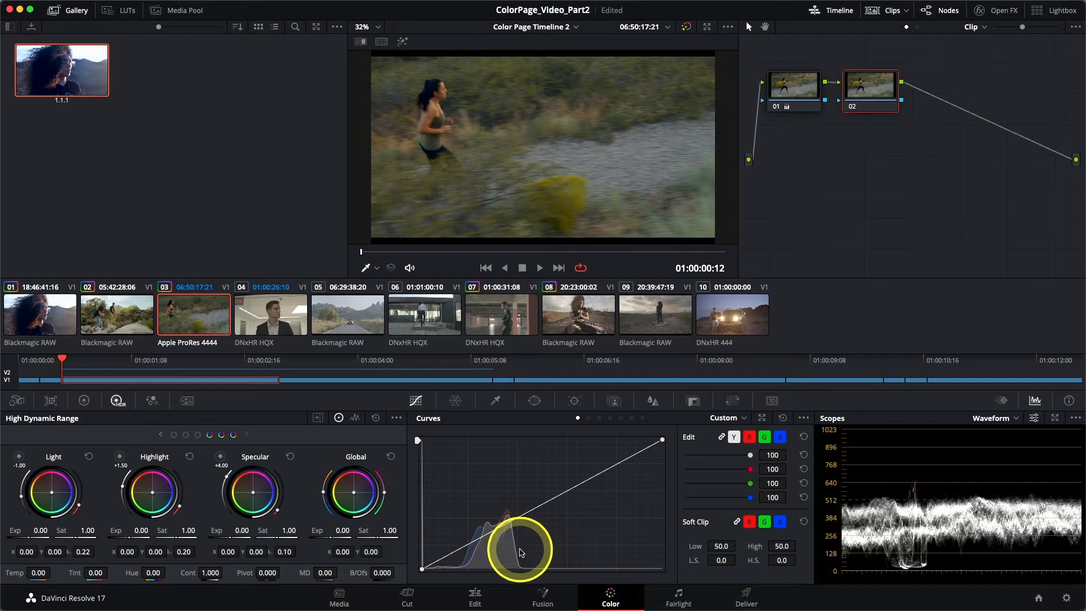
# Step: Create a Magic Mask Person stroke on the runner's head at clip 03's first frame and show the mask overlay
pyautogui.click(614, 401)
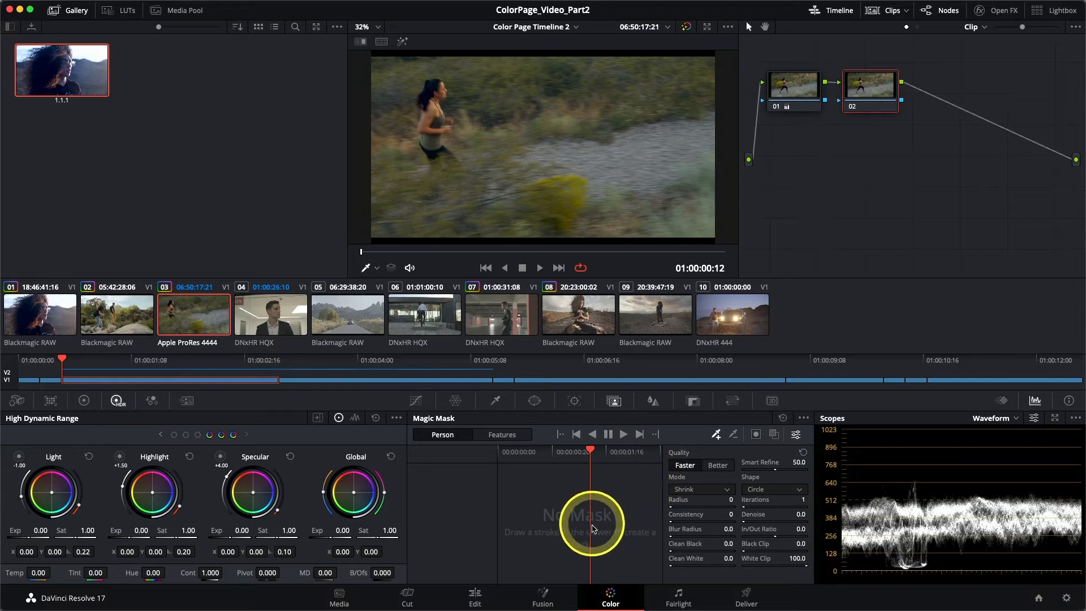
pyautogui.click(443, 446)
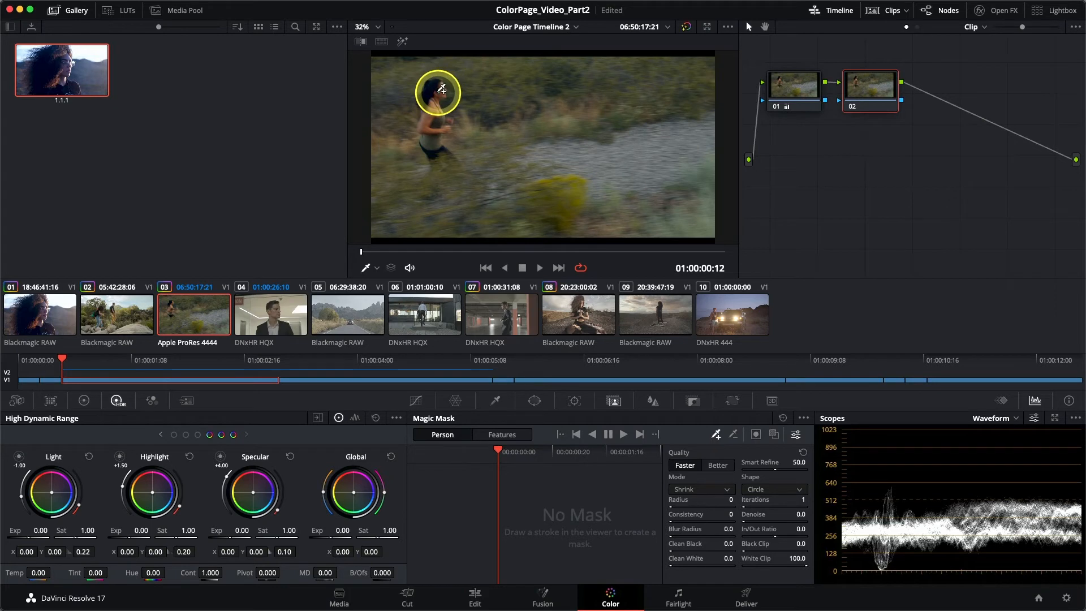
pyautogui.moveTo(439, 91); pyautogui.dragTo(443, 110)
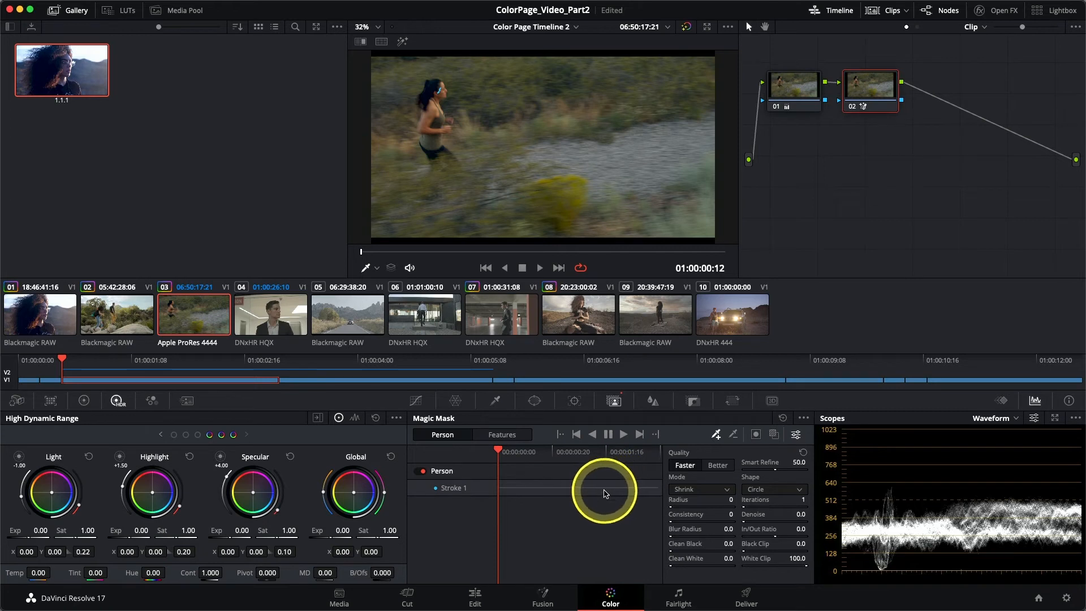
pyautogui.click(773, 439)
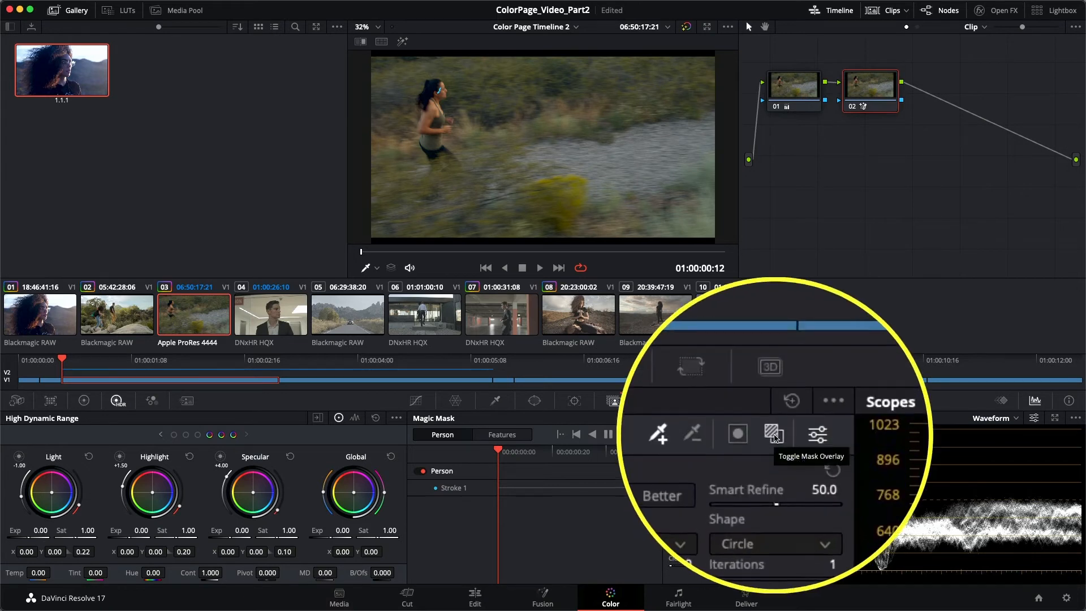
pyautogui.click(773, 435)
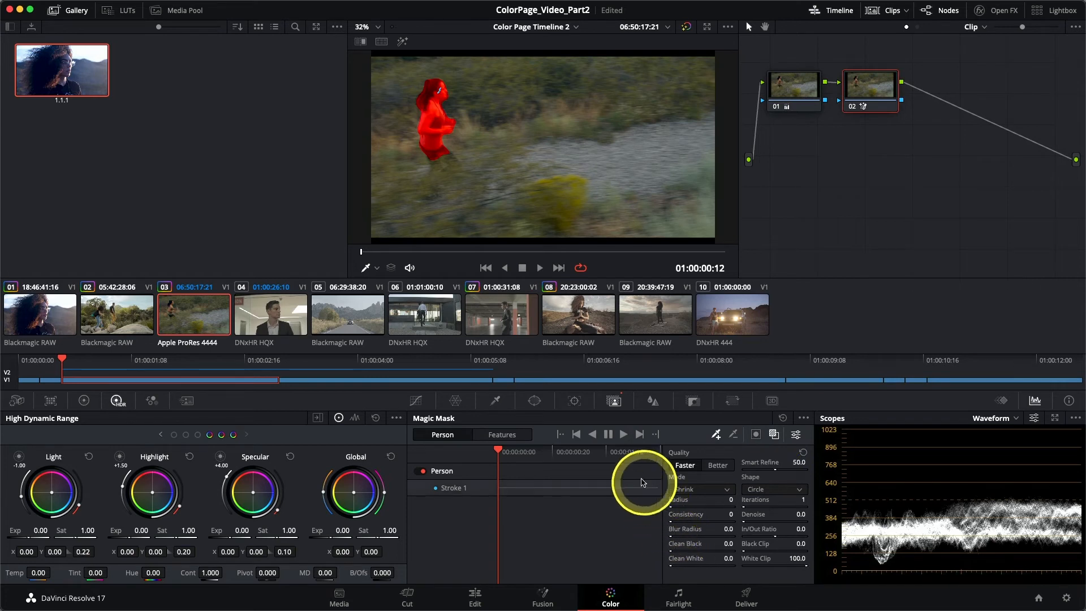
# Step: Track the runner's mask forward through clip 03 and scrub through the frames to check it
pyautogui.click(623, 436)
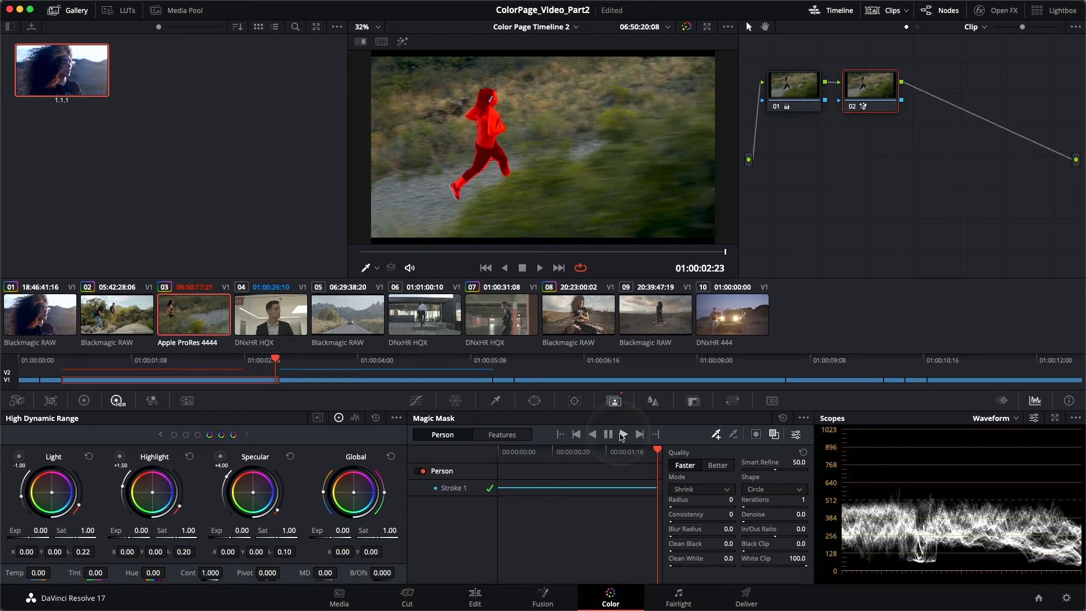
pyautogui.moveTo(724, 251); pyautogui.dragTo(559, 247)
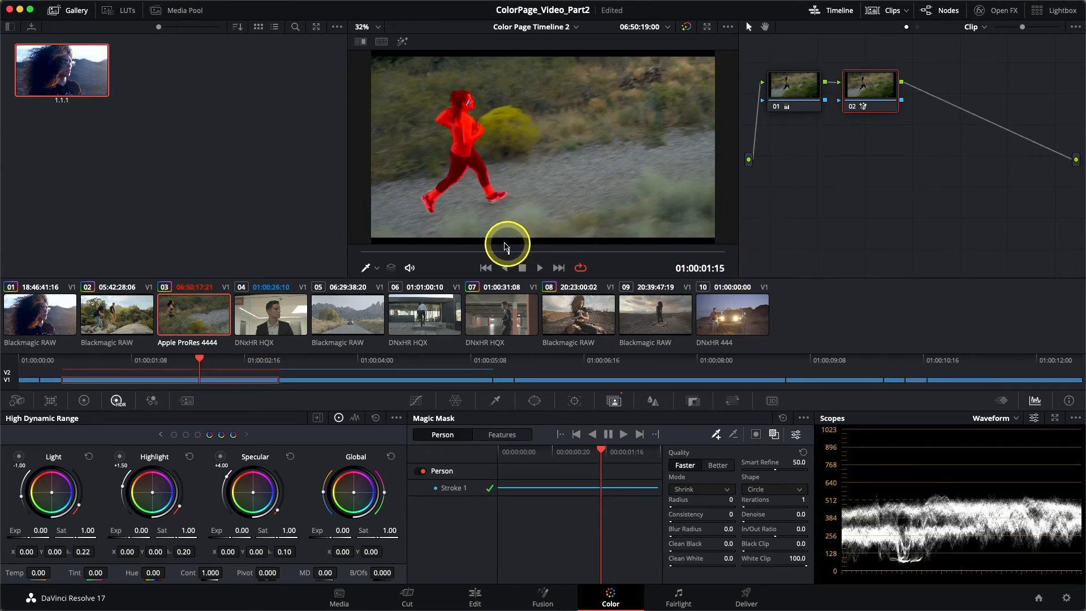
pyautogui.moveTo(428, 242); pyautogui.dragTo(354, 252)
pyautogui.rightClick(778, 267)
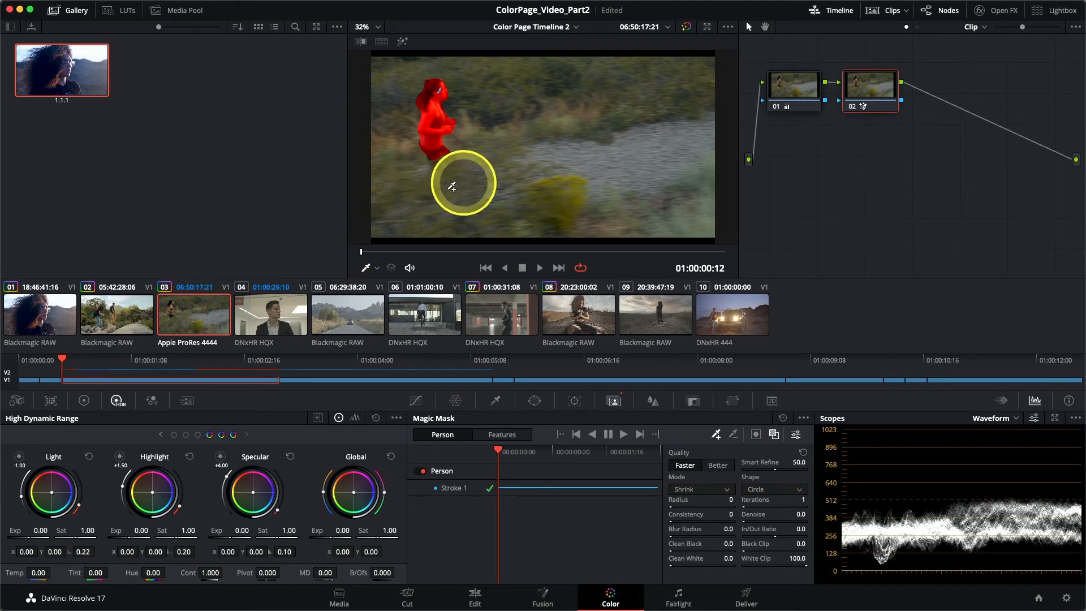
pyautogui.click(398, 252)
pyautogui.moveTo(398, 252); pyautogui.dragTo(533, 232)
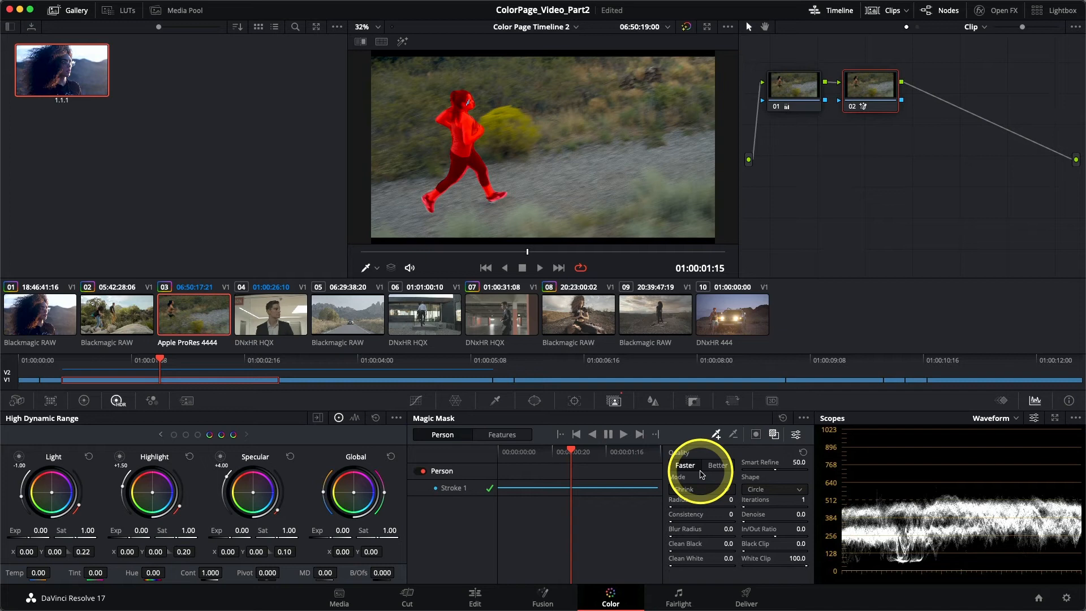
# Step: Compare the Better mask quality on an earlier frame and return the quality to Faster
pyautogui.click(718, 466)
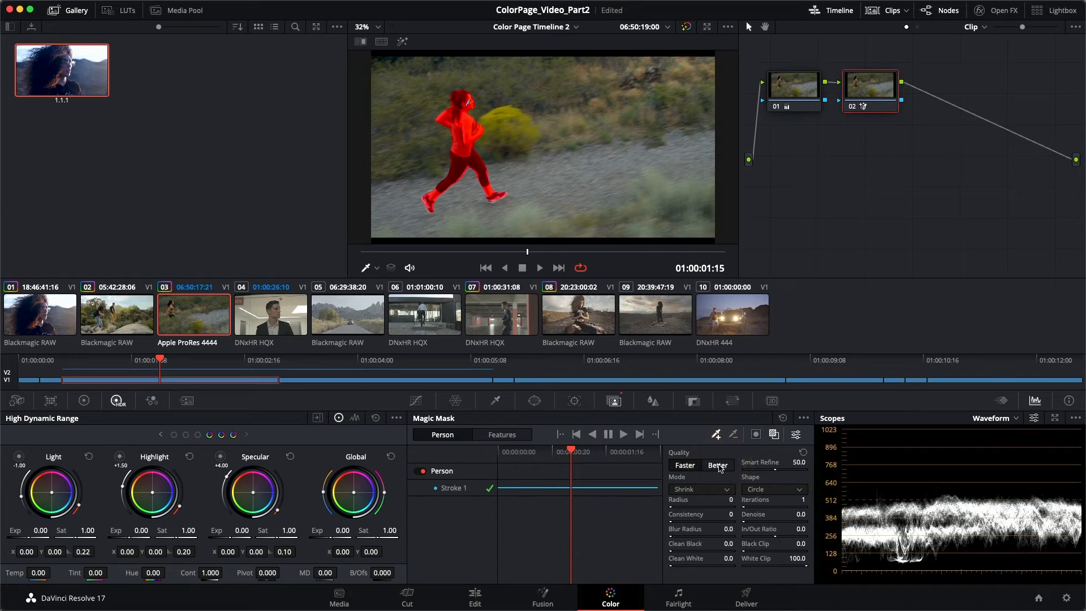
pyautogui.click(719, 466)
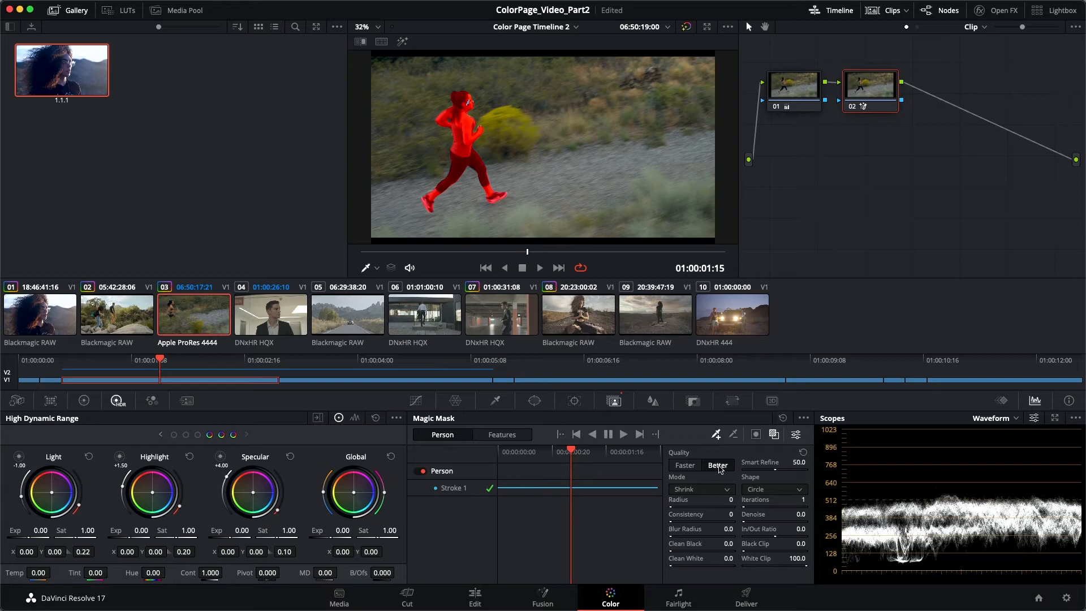
pyautogui.moveTo(525, 252); pyautogui.dragTo(438, 253)
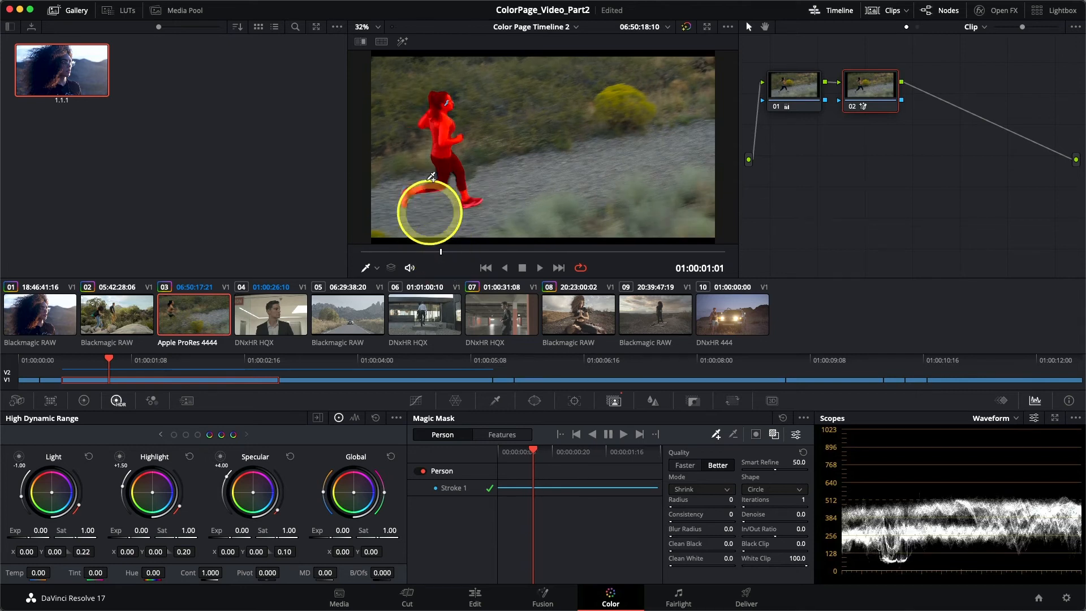
pyautogui.click(684, 470)
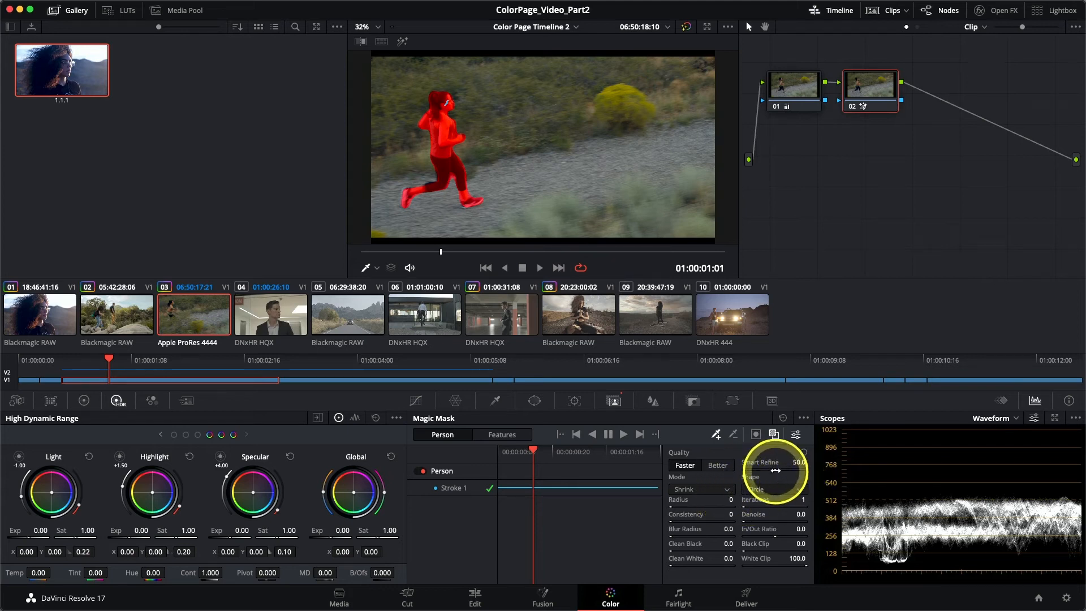
# Step: Raise the mask's Smart Refine to 75.1 and set its Blur Radius to 20
pyautogui.moveTo(842, 471); pyautogui.dragTo(919, 475)
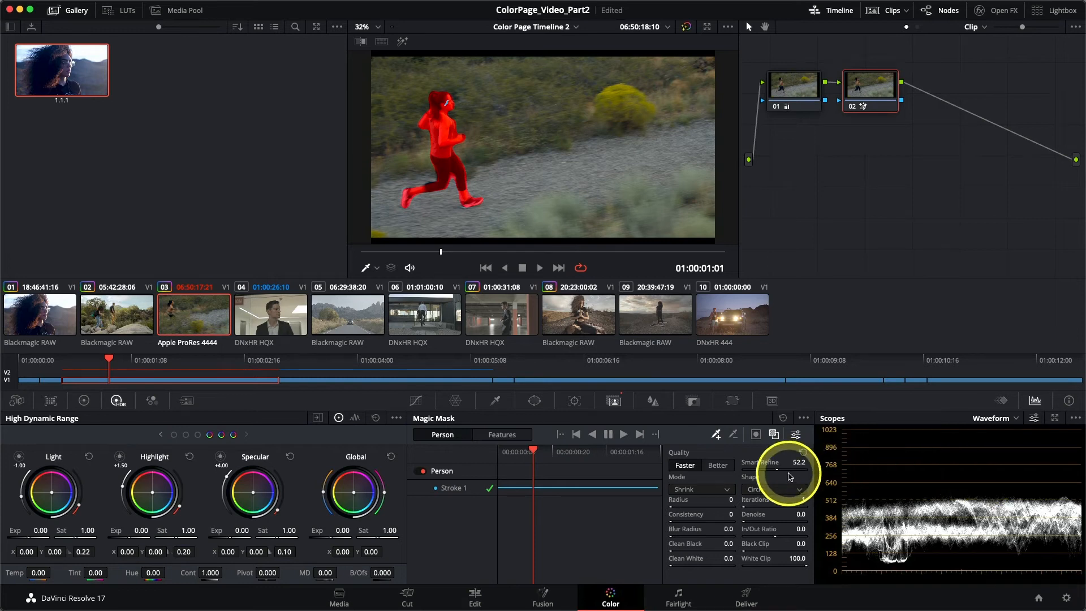
pyautogui.moveTo(831, 477); pyautogui.dragTo(1077, 472)
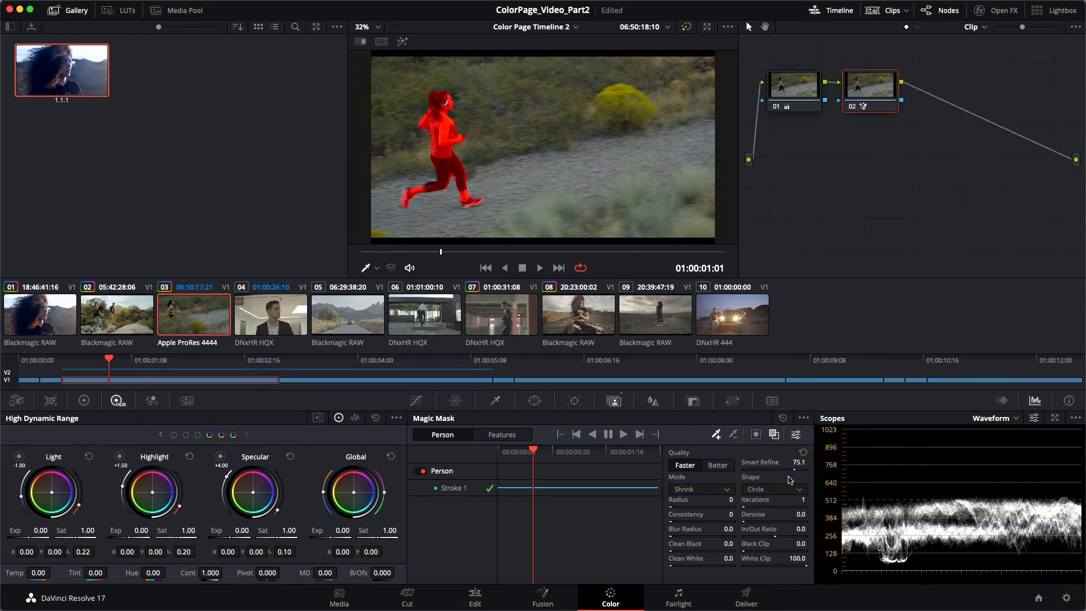
pyautogui.click(679, 527)
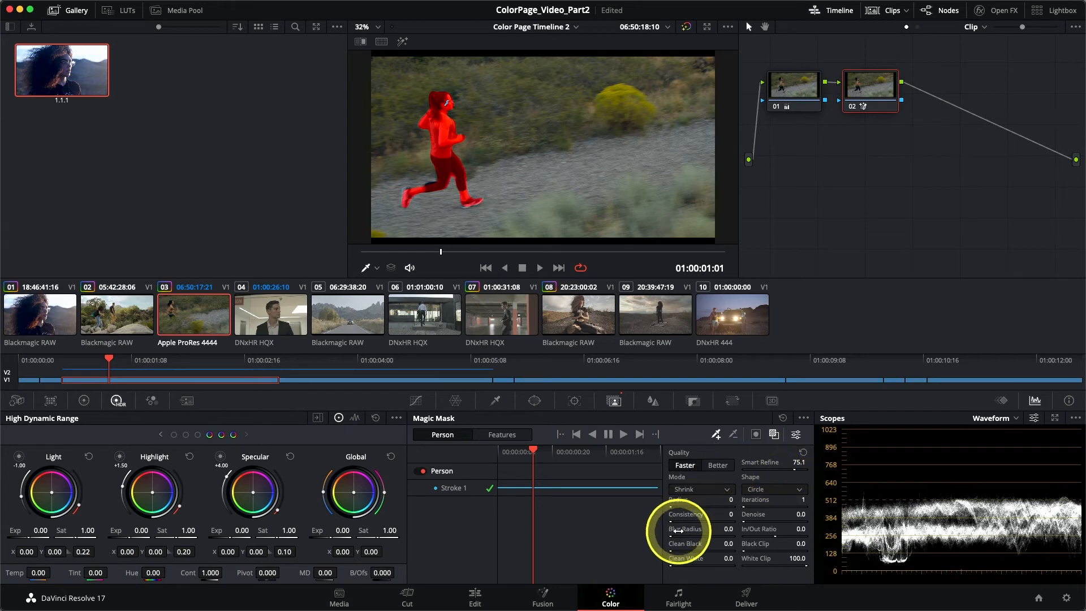
pyautogui.moveTo(679, 530); pyautogui.dragTo(726, 529)
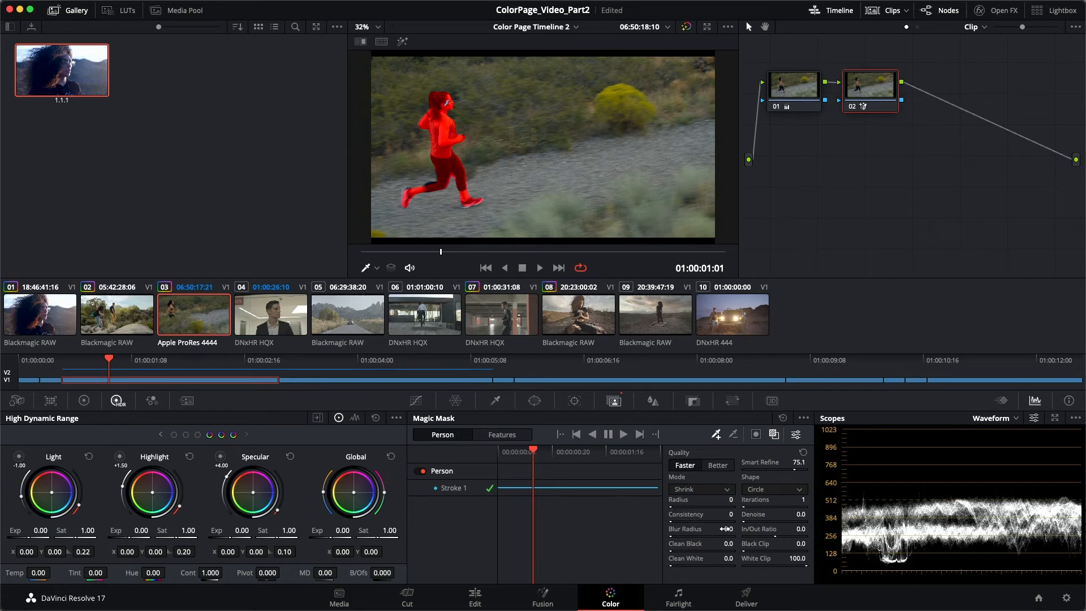
pyautogui.click(726, 529)
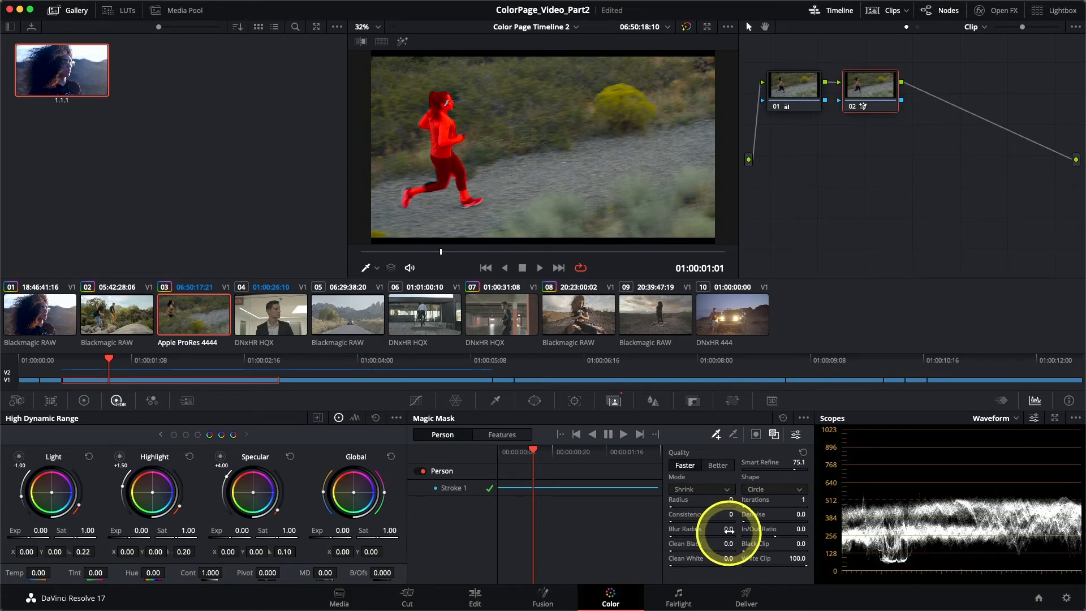
pyautogui.click(729, 529)
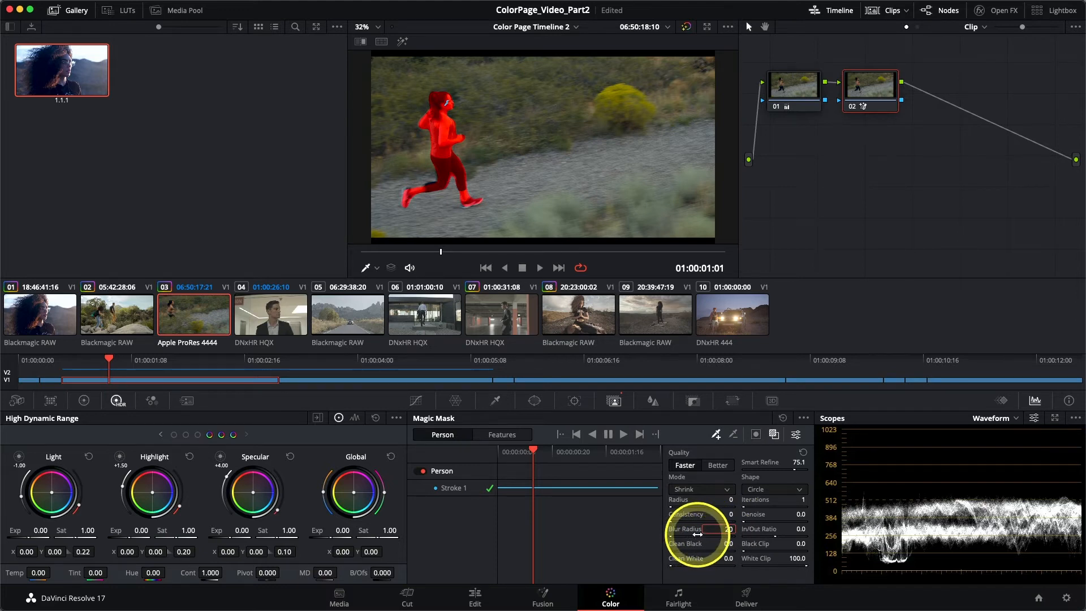
pyautogui.press('Return')
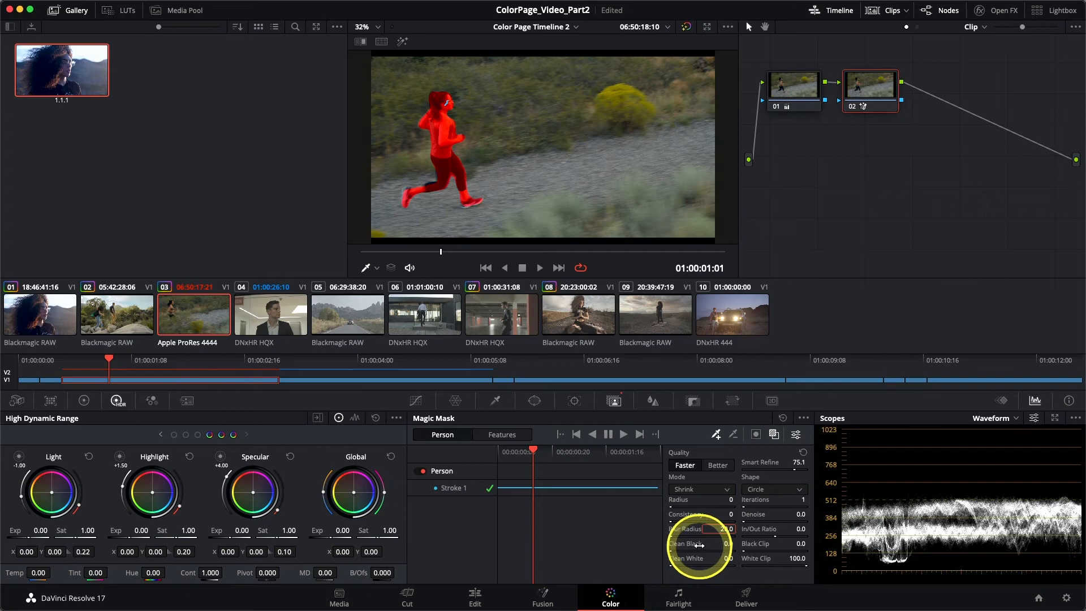
# Step: Hide the mask overlay and look over the Magic Mask options without changing any
pyautogui.click(774, 435)
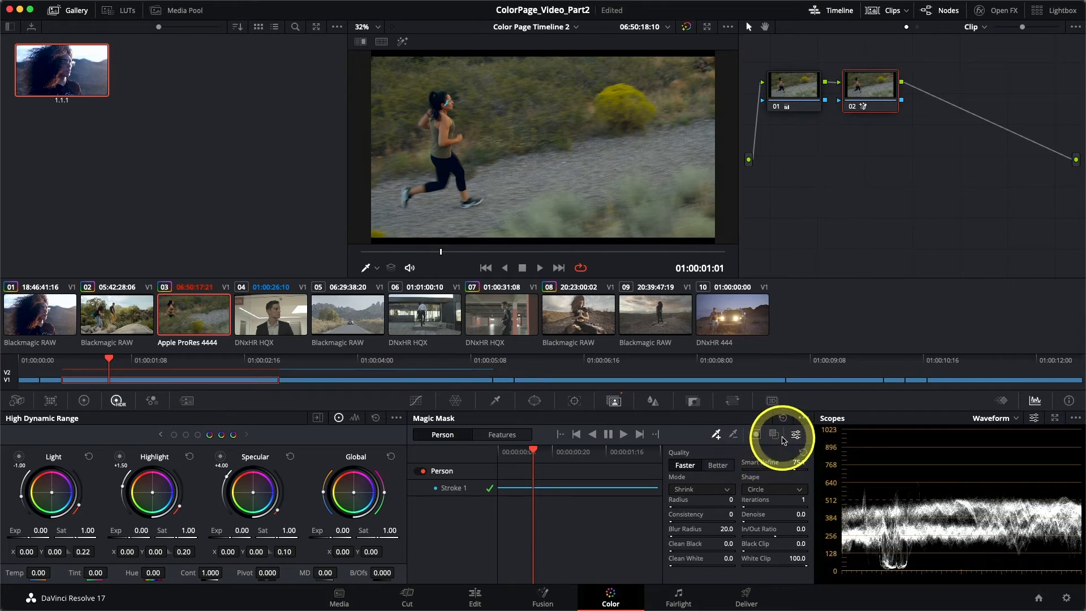
pyautogui.click(804, 418)
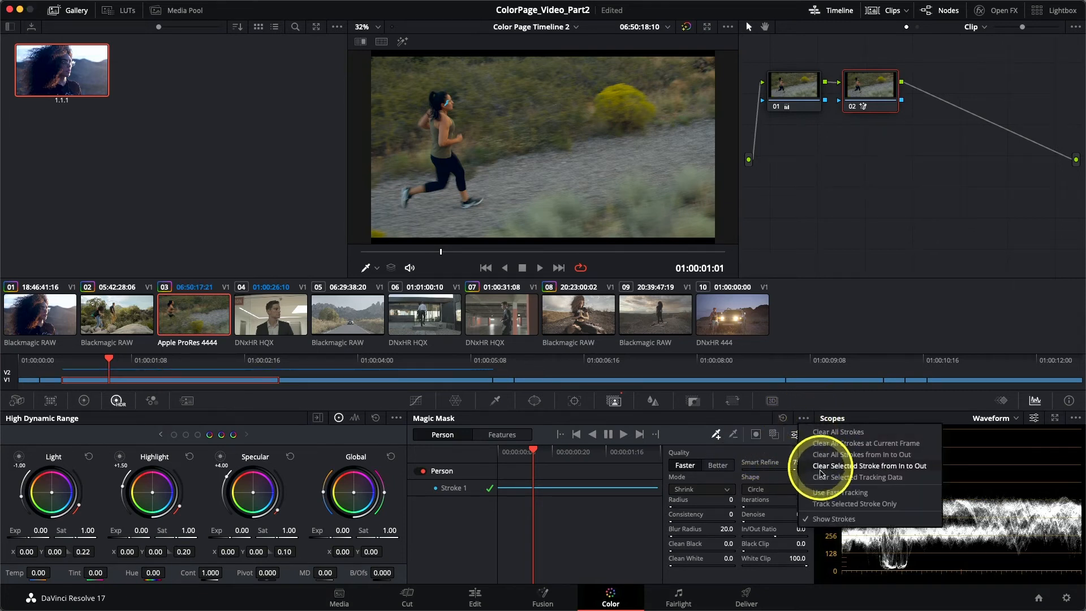
pyautogui.click(746, 419)
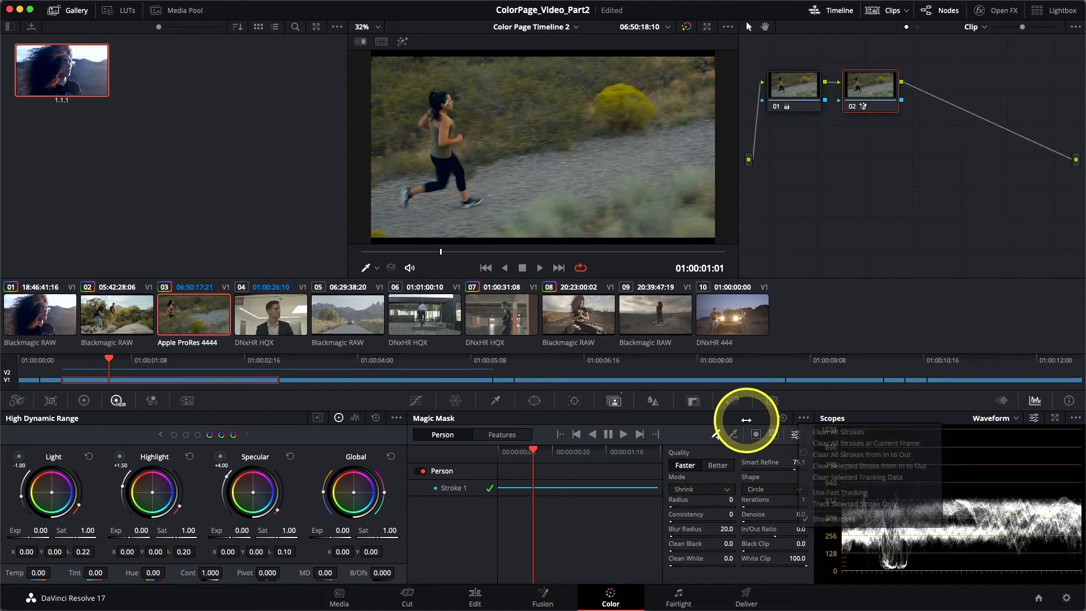
# Step: Switch from Magic Mask and HDR to Curves and Primaries, and raise node 02's master Gamma to 0.02
pyautogui.click(416, 400)
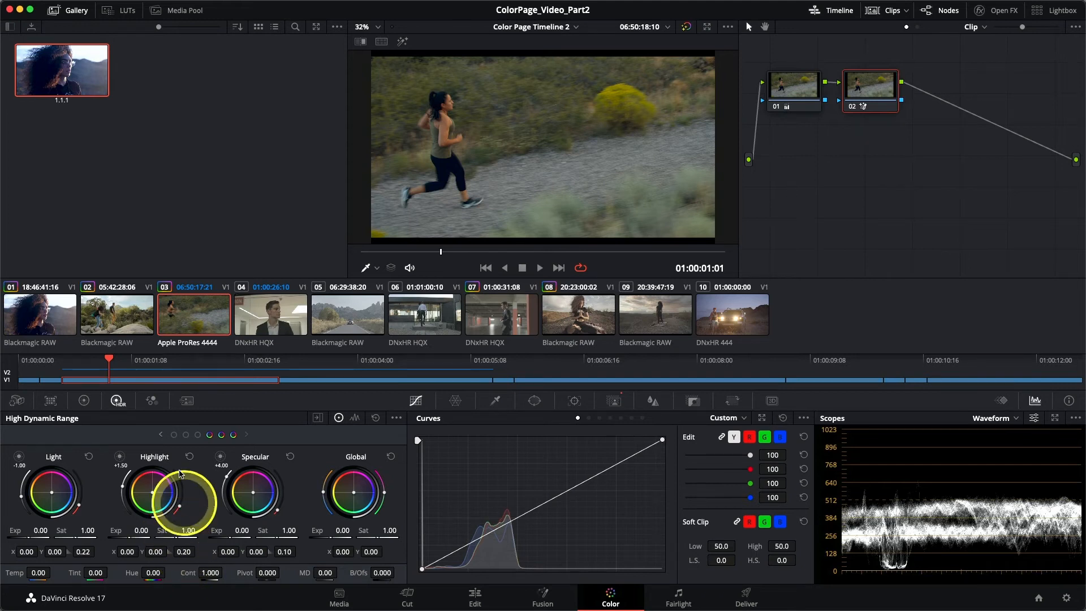
pyautogui.click(84, 400)
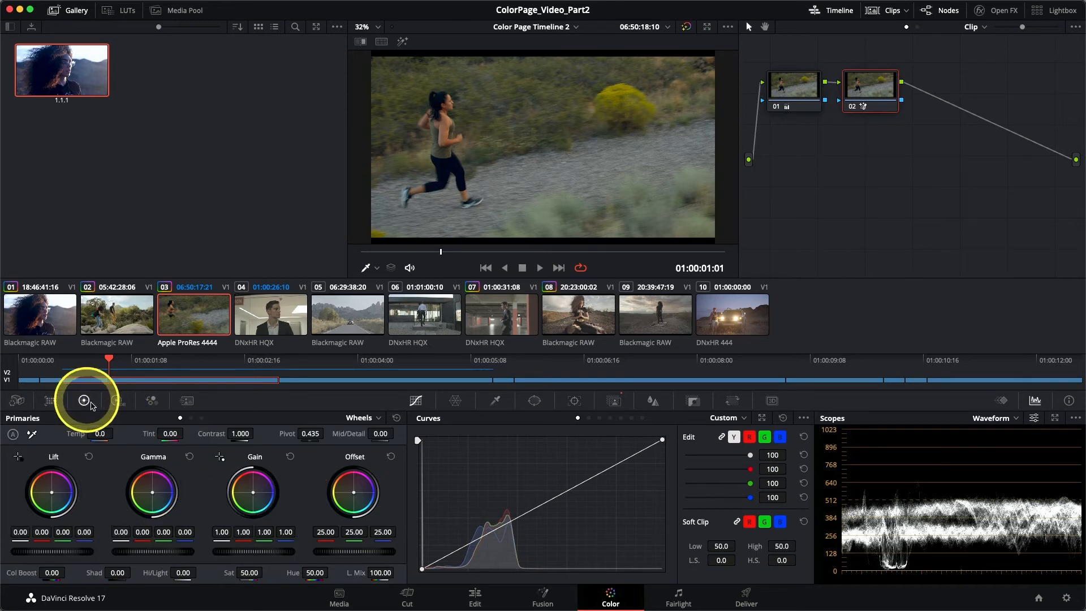
pyautogui.moveTo(145, 552); pyautogui.dragTo(195, 554)
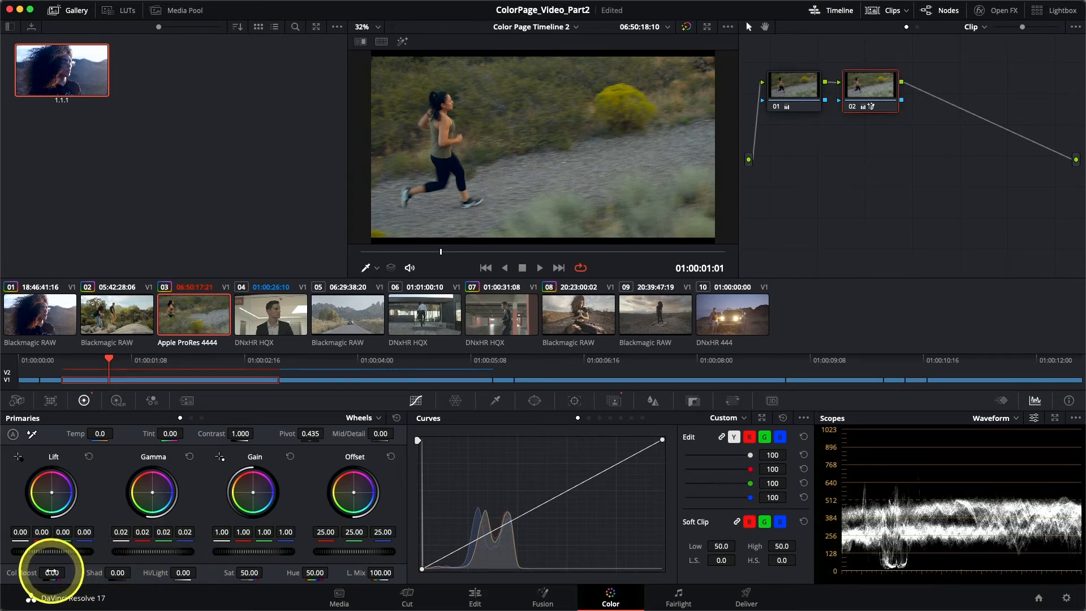
# Step: Set node 02's Color Boost to 8 and Contrast to 1.118, and compare the runner with the node off and on
pyautogui.moveTo(51, 572); pyautogui.dragTo(63, 570)
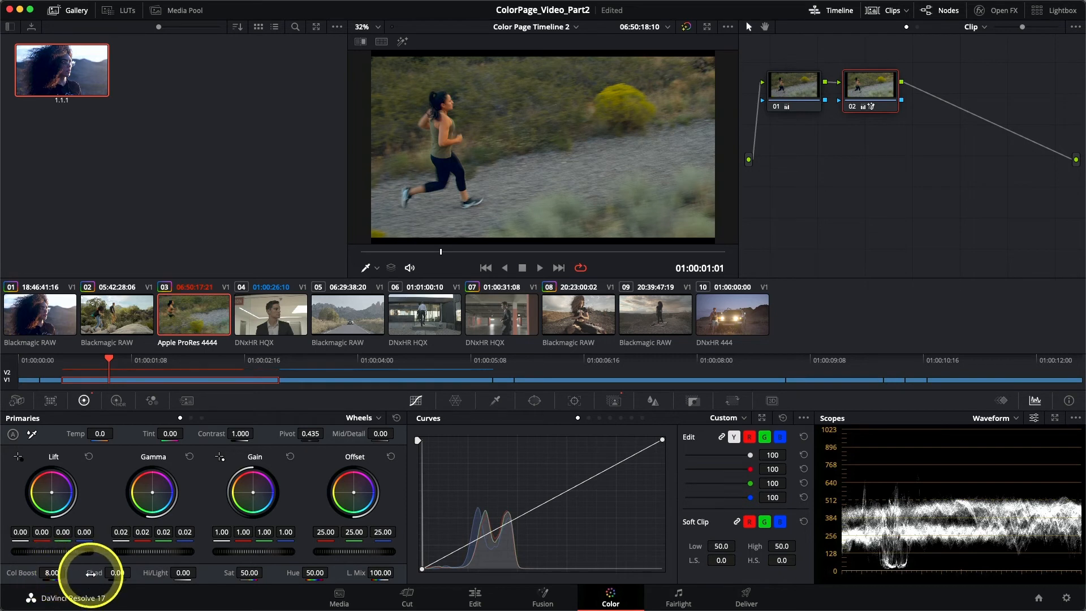
pyautogui.moveTo(241, 434); pyautogui.dragTo(268, 434)
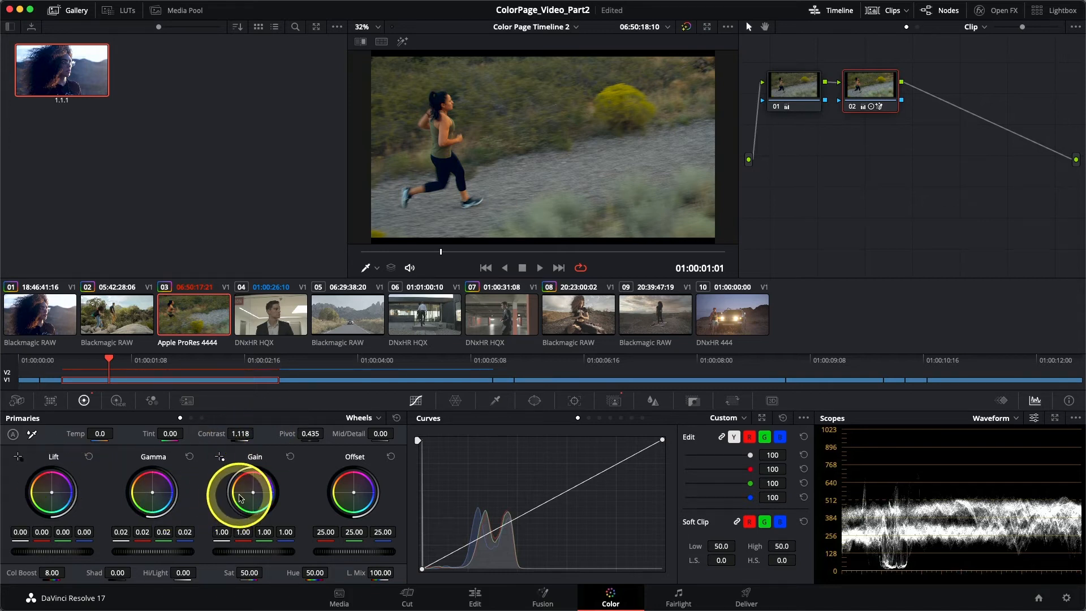
pyautogui.press('super+d')
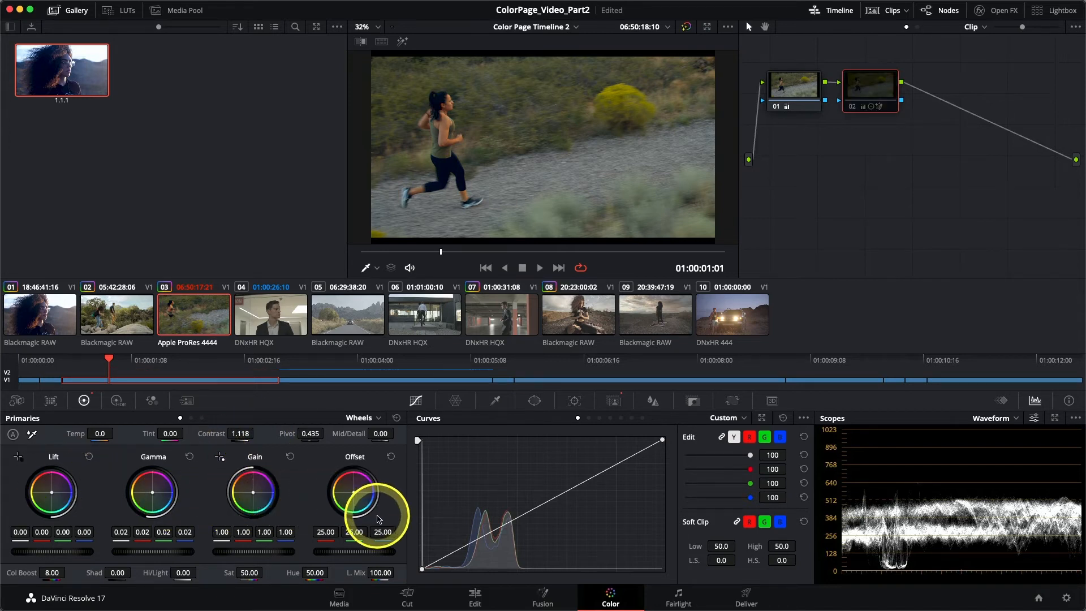
pyautogui.press('super+d')
pyautogui.press('super+d')
pyautogui.press('super+d')
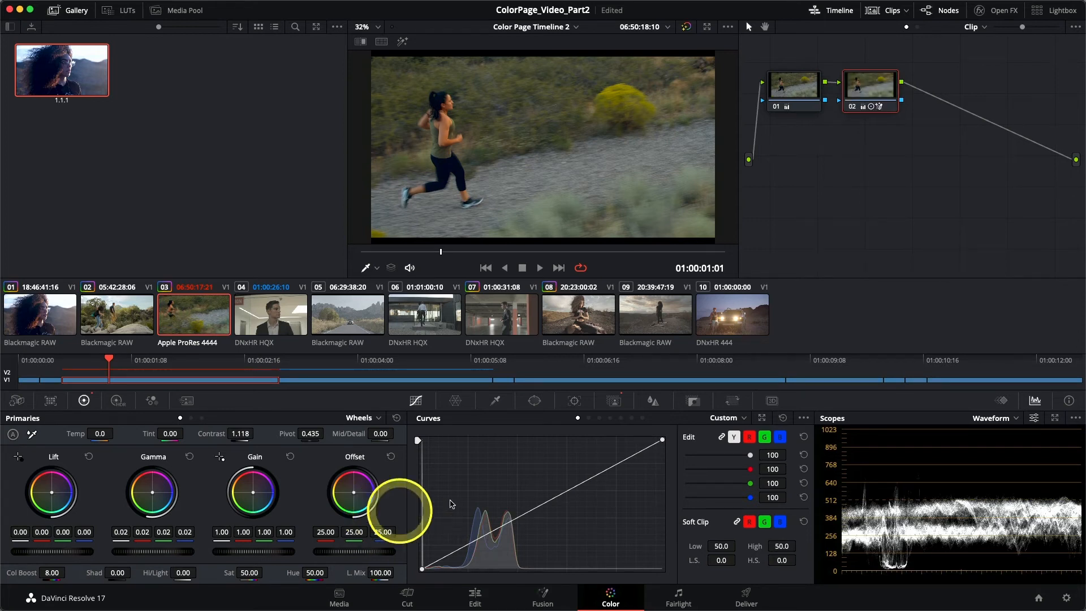
# Step: Play clip 03 on loop to review the grade on the runner
pyautogui.click(540, 270)
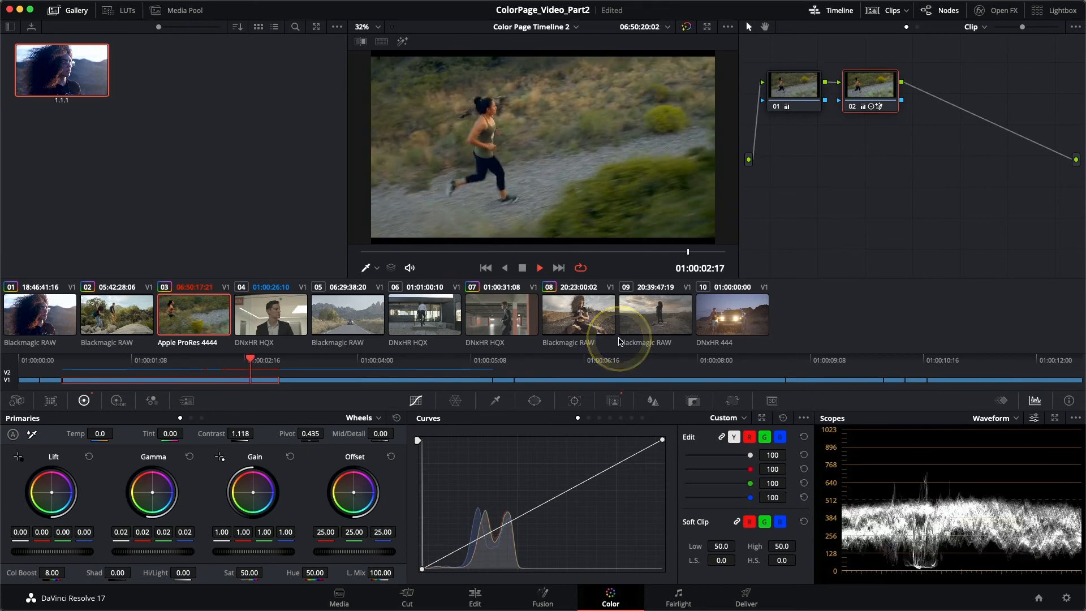
pyautogui.click(538, 268)
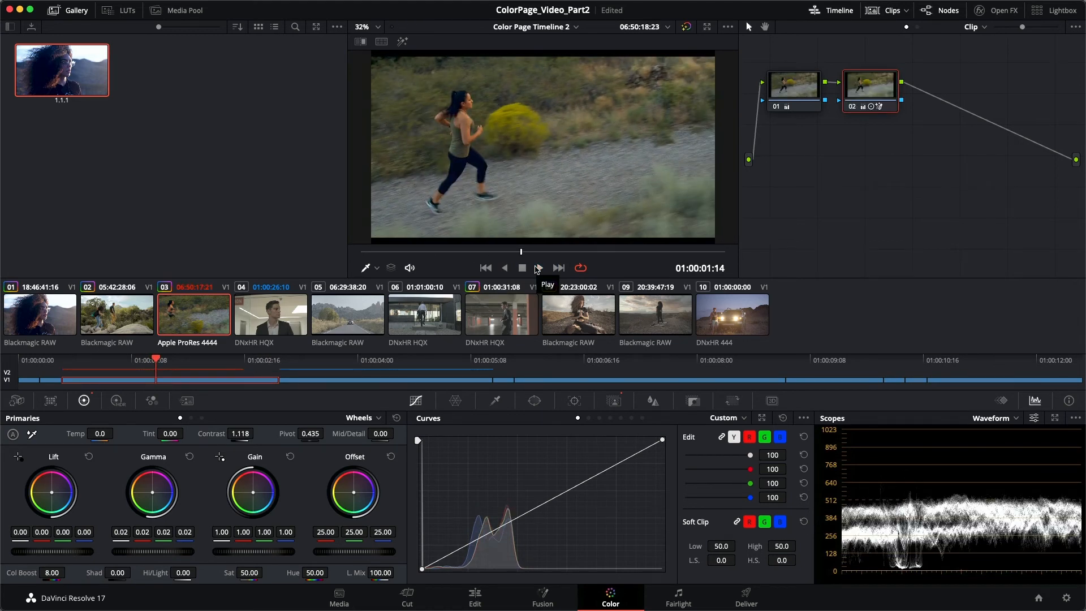
pyautogui.click(537, 268)
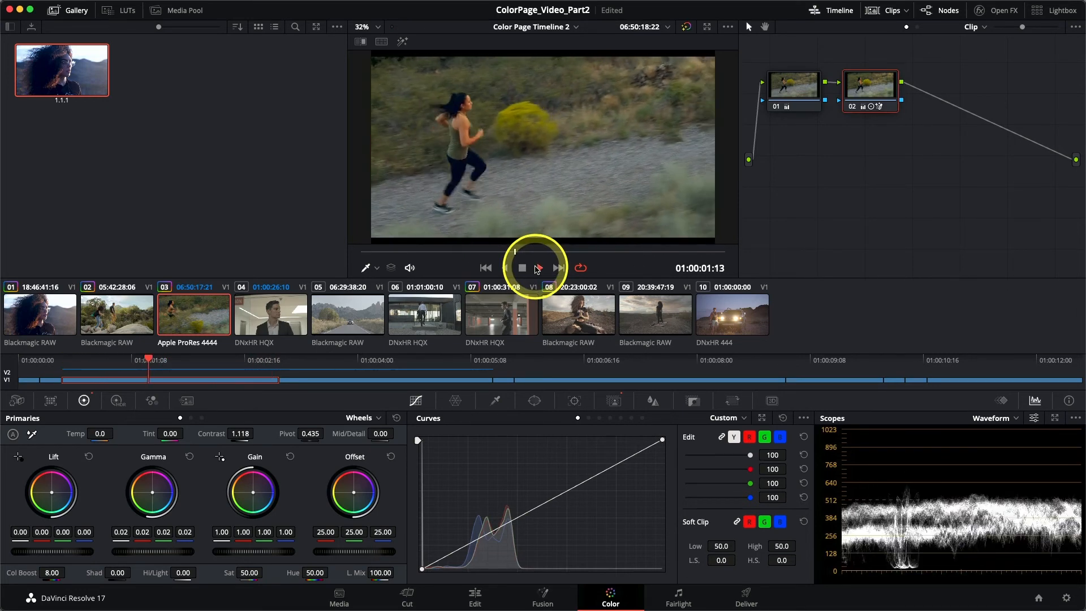
pyautogui.click(538, 268)
# Step: Reset node 02's primaries and invert its Magic Mask to select the background, checking it with the mask overlay
pyautogui.click(810, 154)
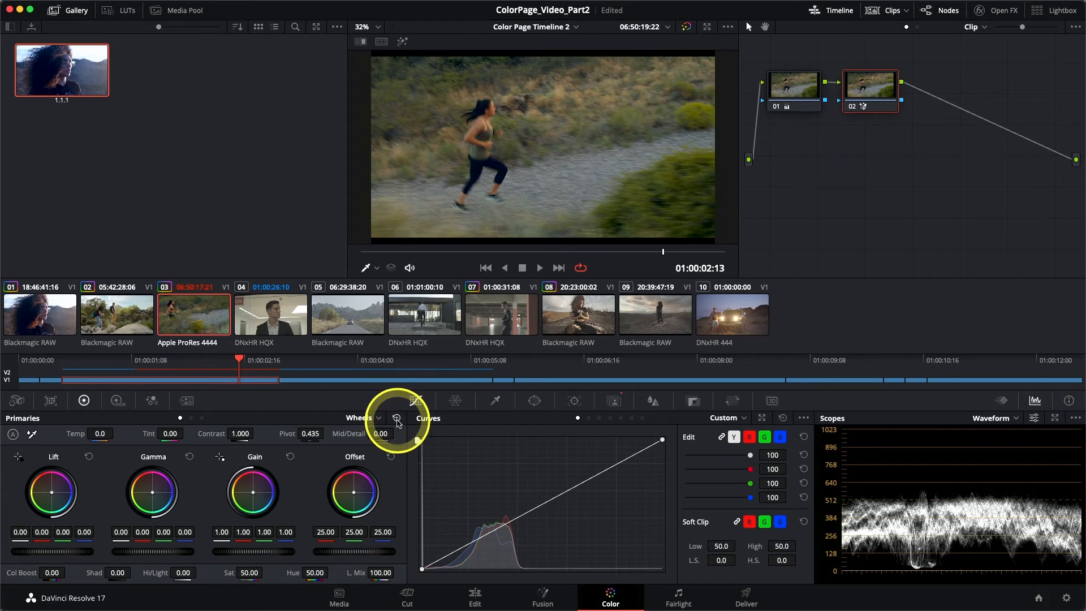
pyautogui.click(612, 401)
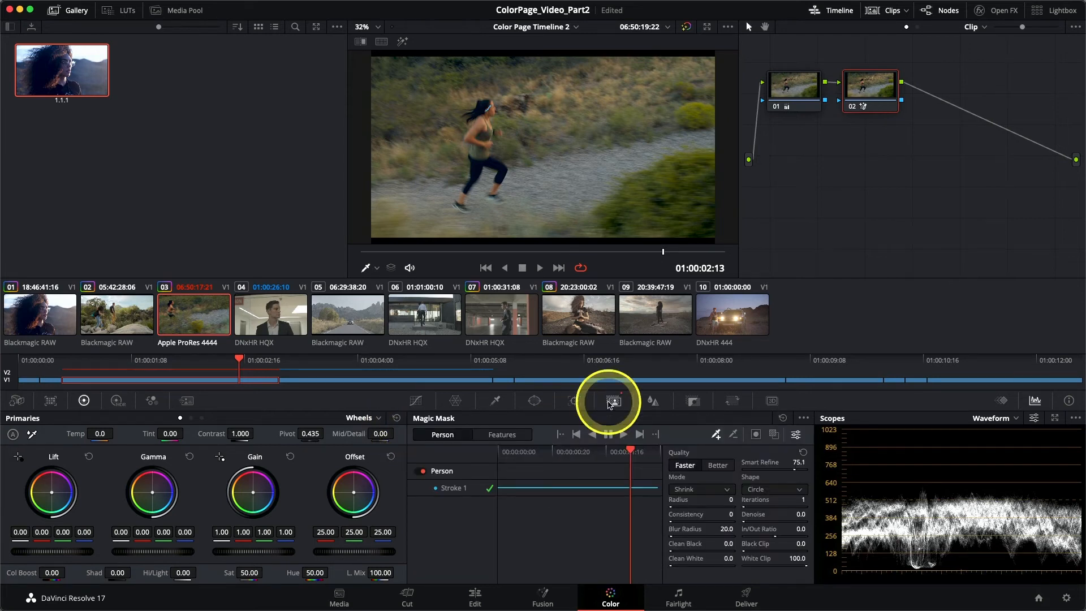
pyautogui.click(773, 434)
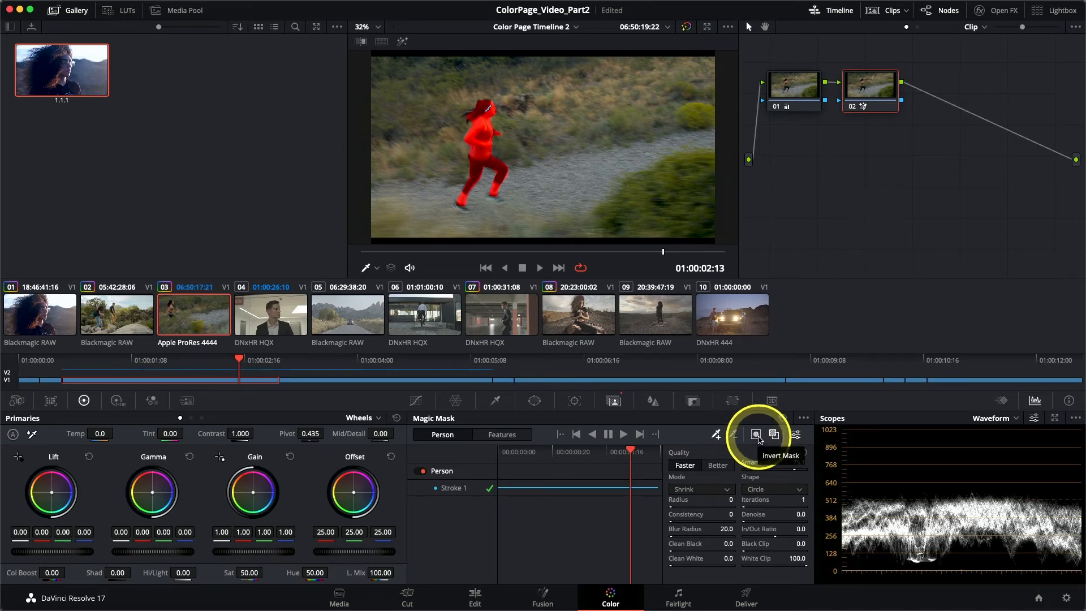
pyautogui.click(756, 434)
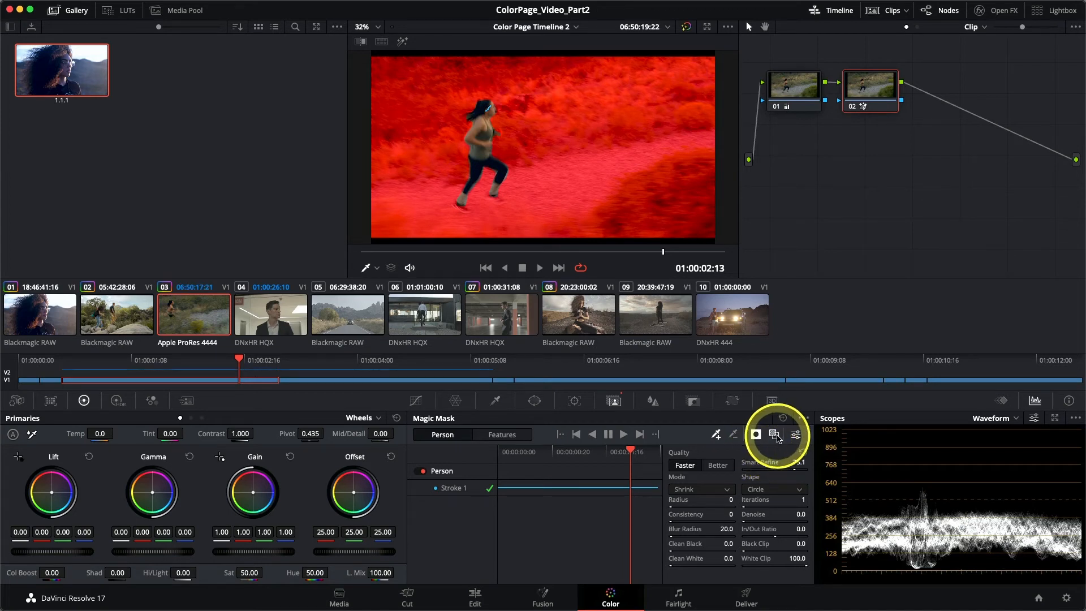
pyautogui.click(773, 435)
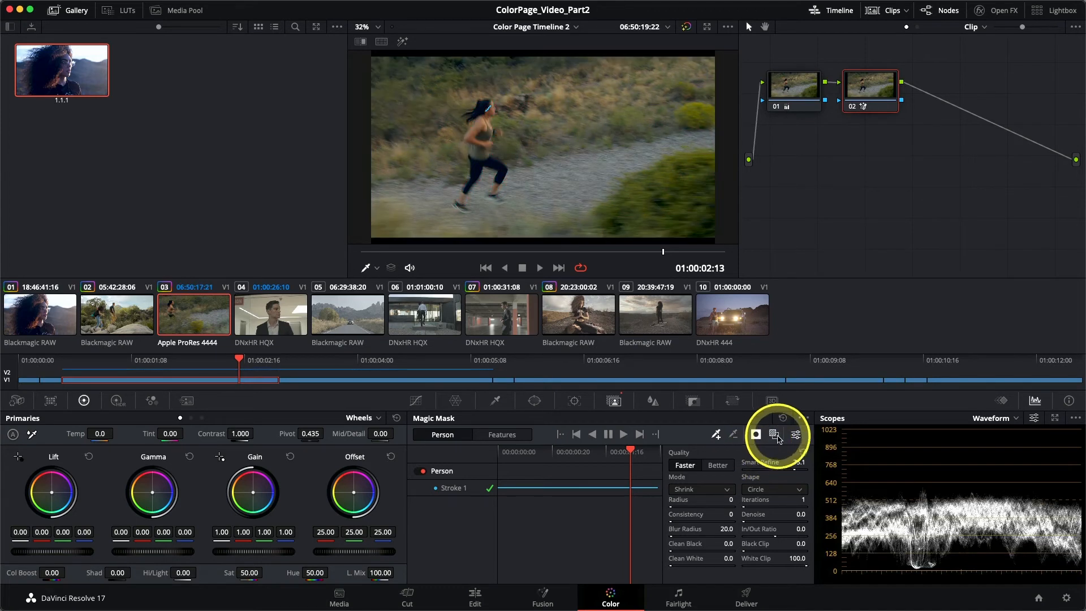
# Step: Desaturate the background around the runner by setting node 02's Saturation to 0, and play clip 03
pyautogui.click(415, 400)
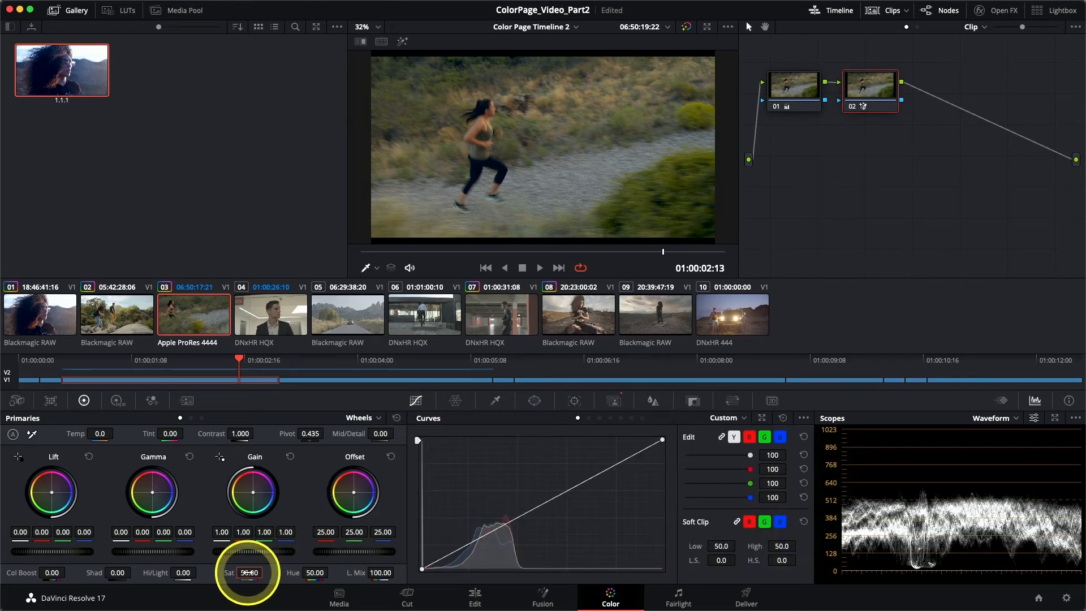
pyautogui.moveTo(230, 573); pyautogui.dragTo(173, 573)
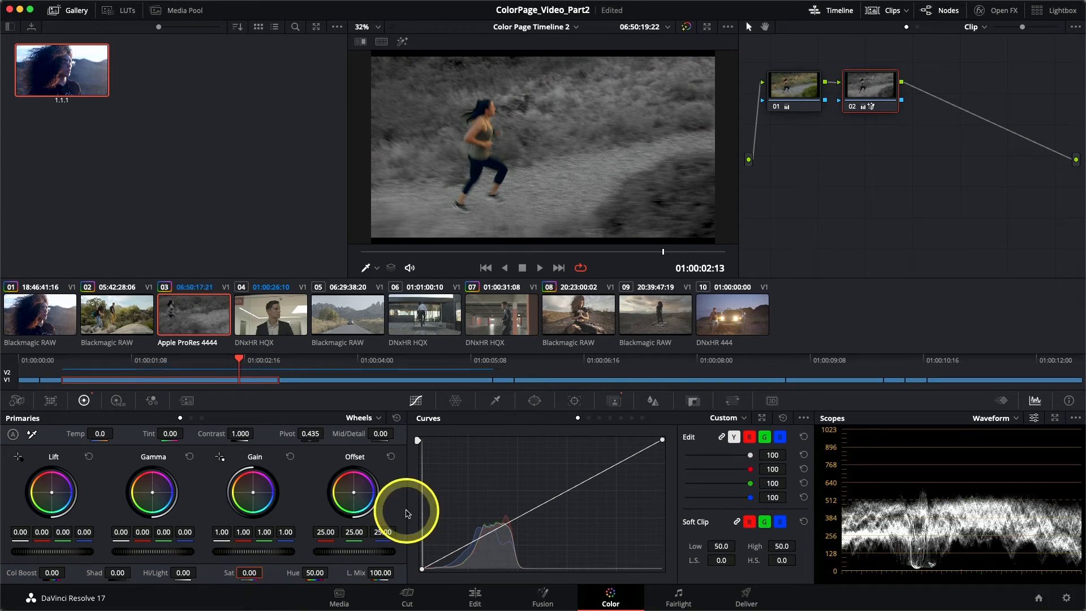
pyautogui.click(539, 268)
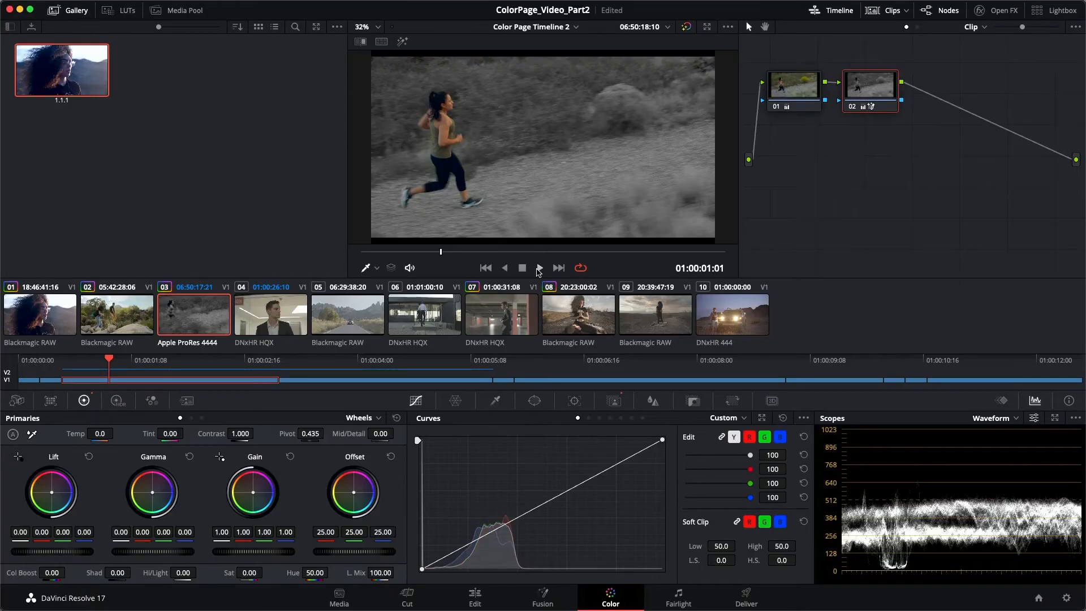
# Step: Go to clip 04, play it through, and return to its first frame
pyautogui.press('Down')
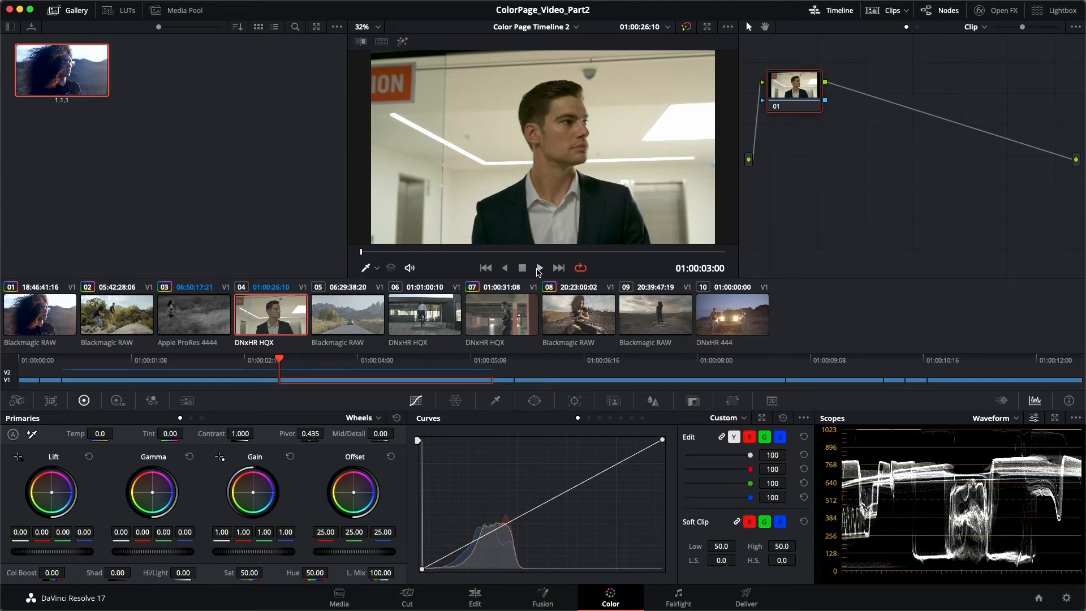
pyautogui.click(537, 270)
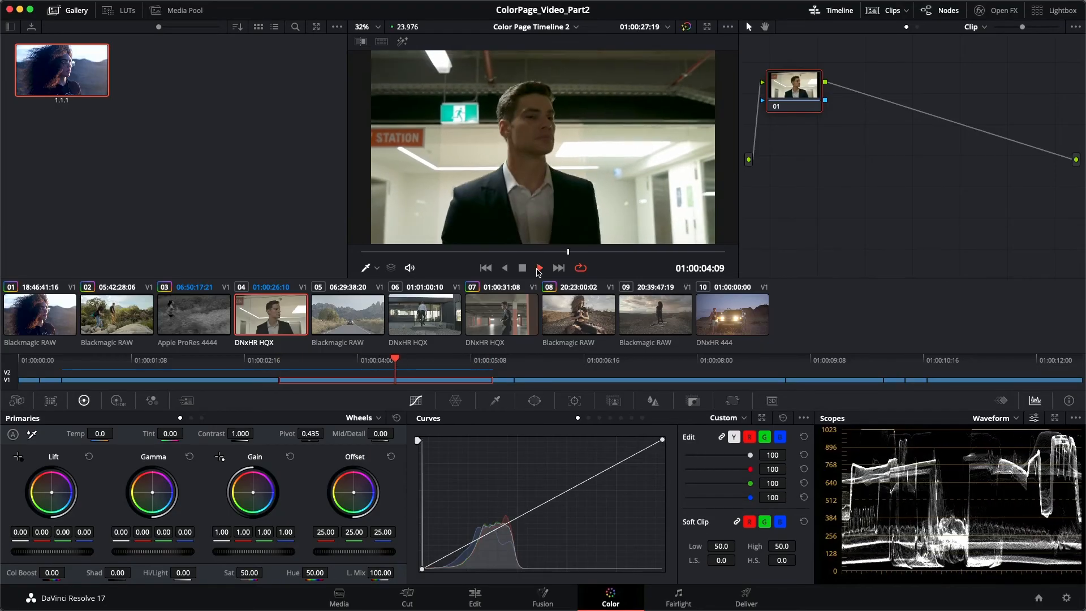
pyautogui.click(538, 267)
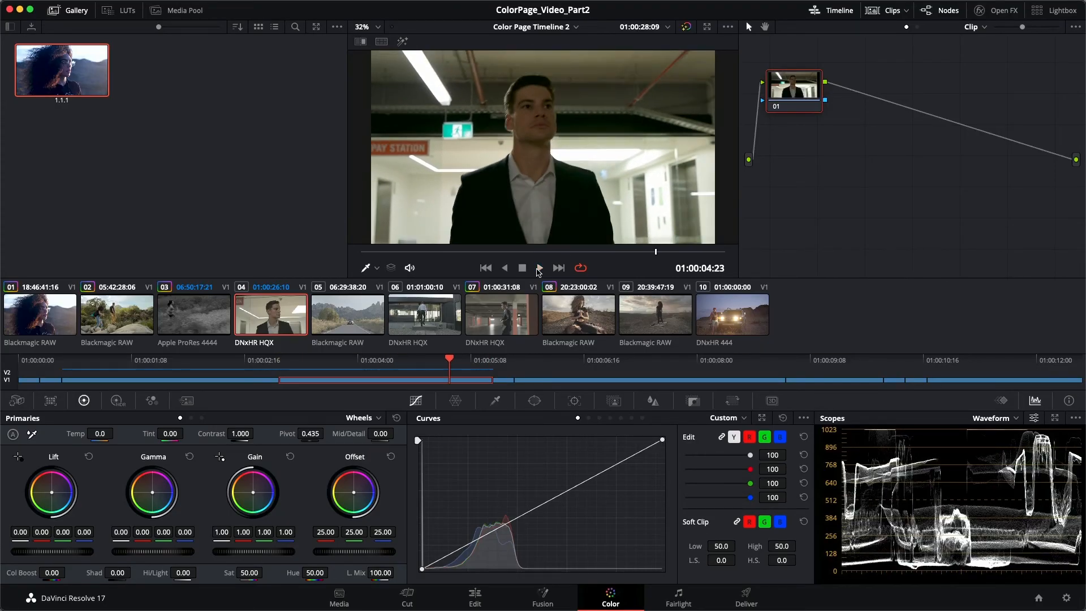
pyautogui.press('Down')
pyautogui.press('Up')
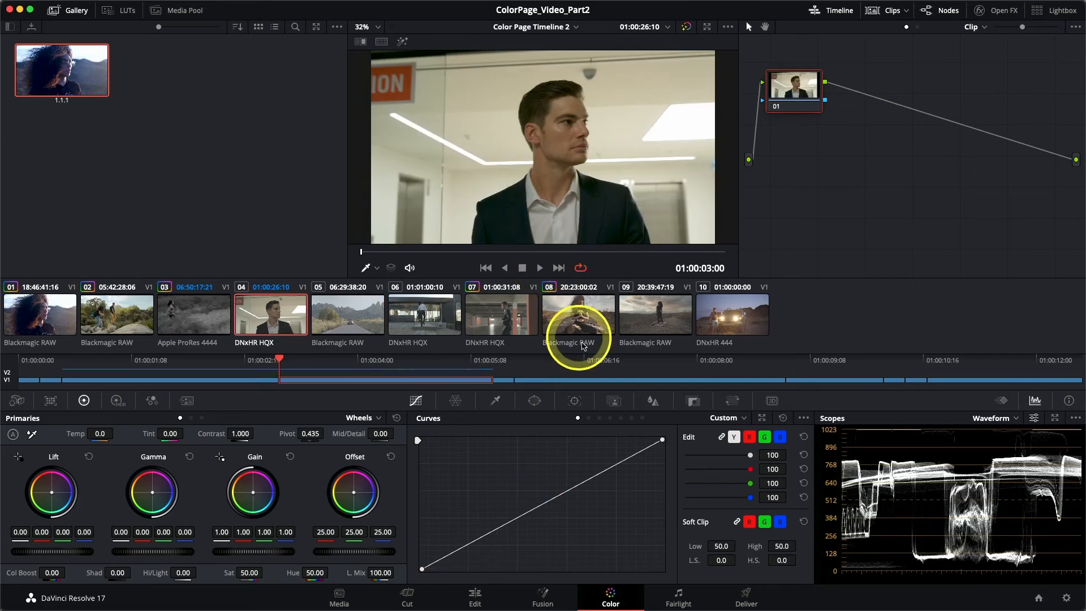
# Step: Create a Magic Mask Face feature on clip 04 with a short stroke on the man's face, and show the overlay
pyautogui.click(613, 400)
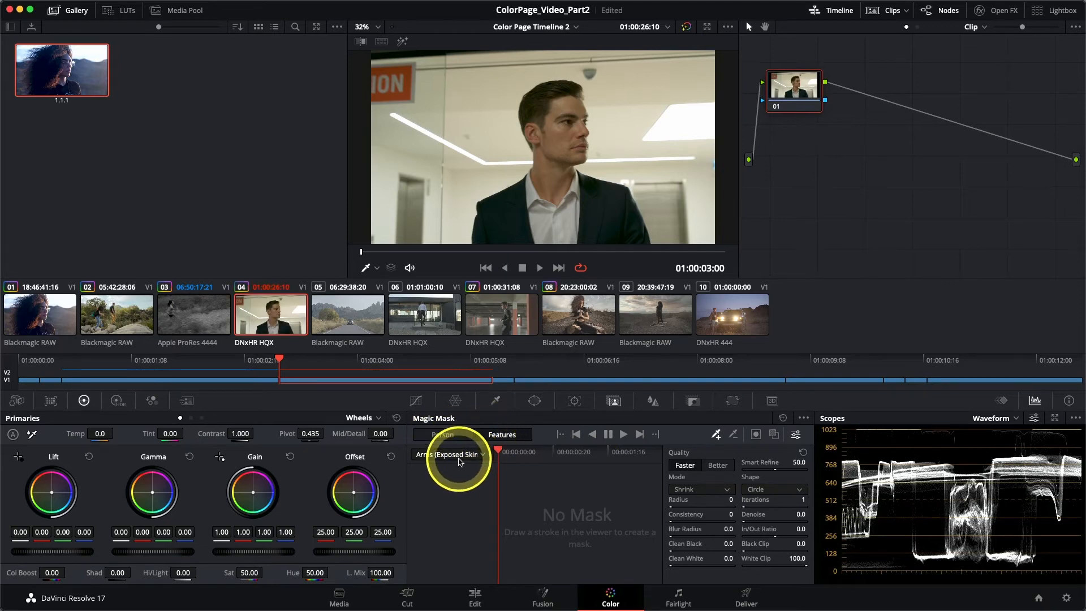
pyautogui.click(440, 457)
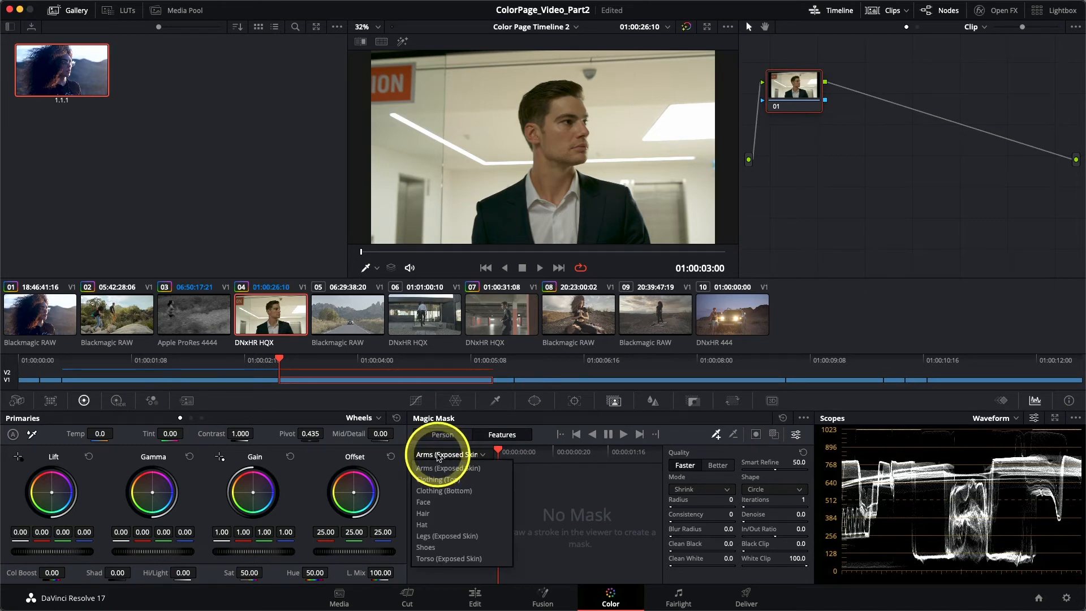
pyautogui.click(425, 502)
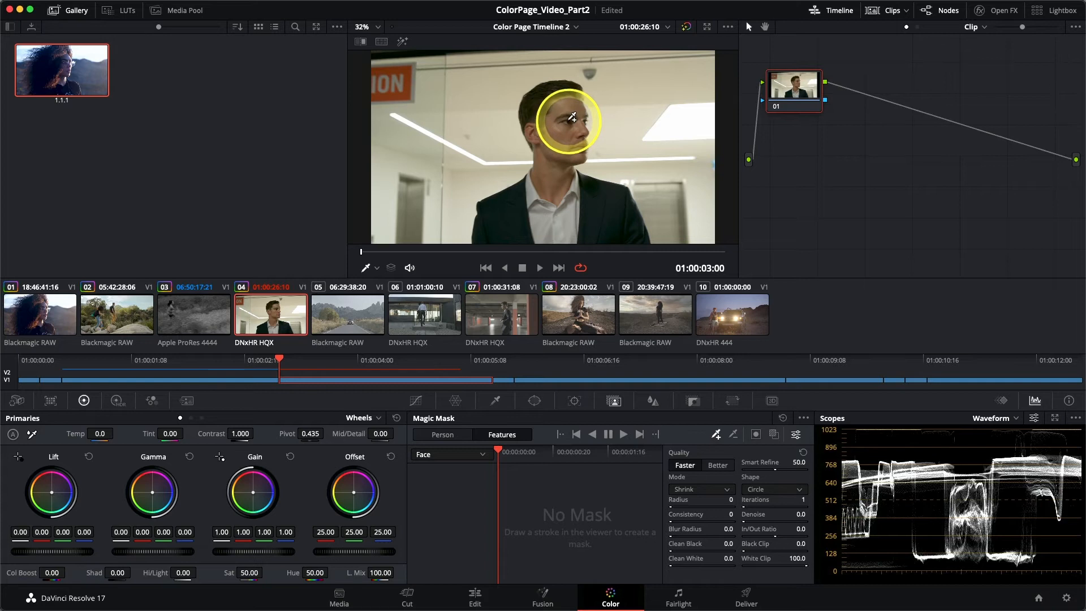
pyautogui.moveTo(568, 117); pyautogui.dragTo(569, 130)
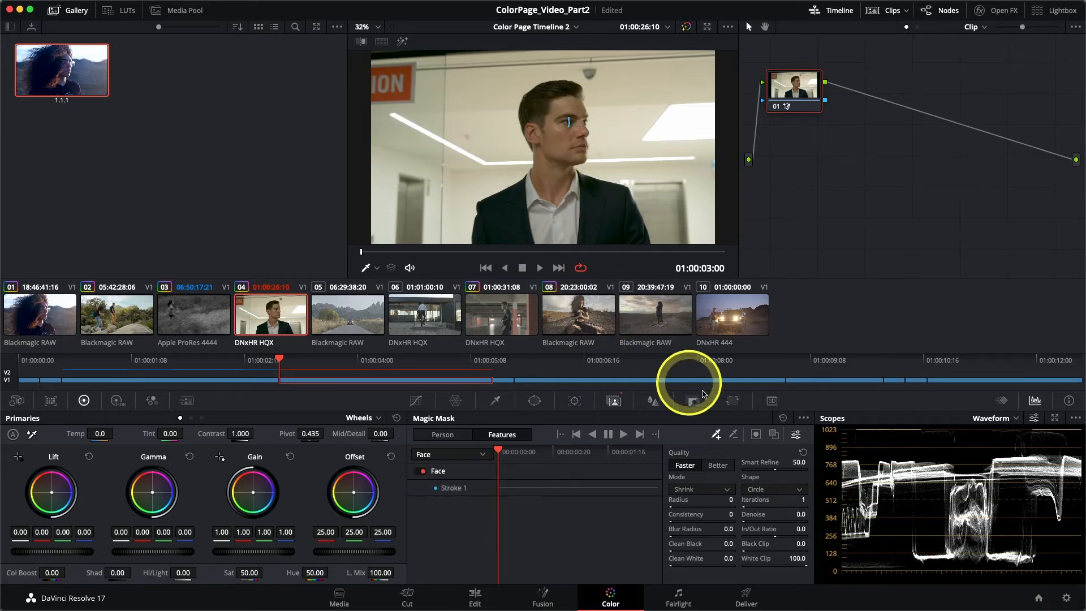
pyautogui.click(773, 435)
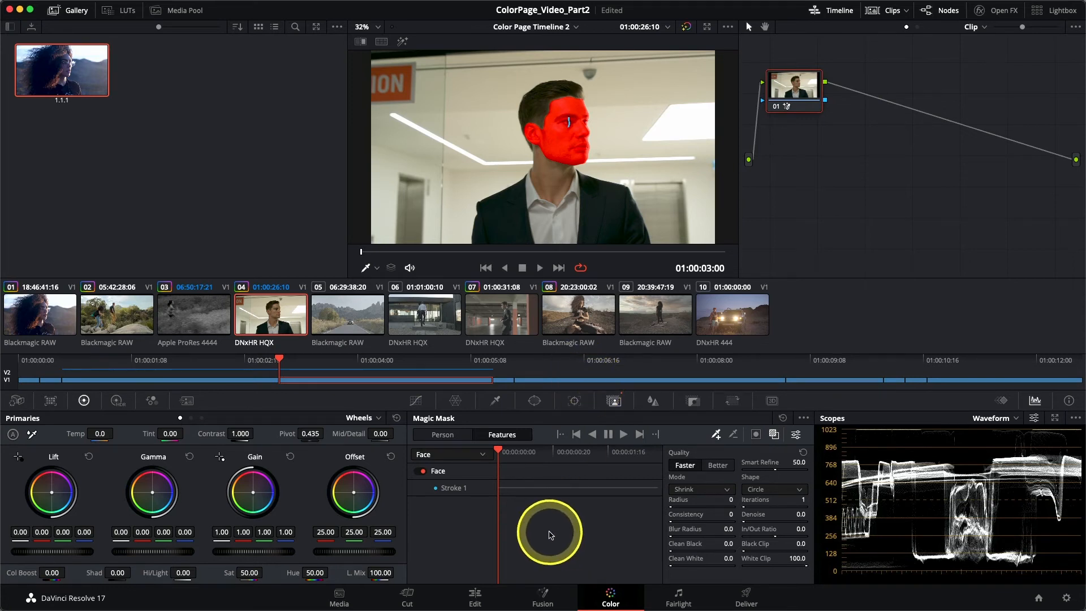
# Step: Add a Torso (Exposed Skin) stroke on the man's neck and track both mask strokes forward through clip 04
pyautogui.click(431, 456)
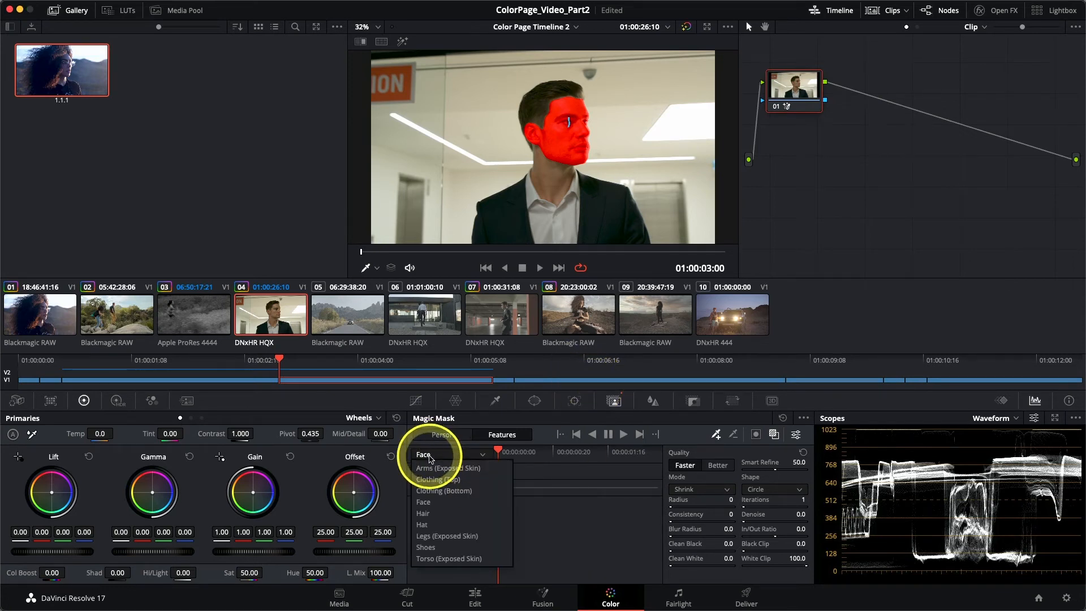
pyautogui.click(442, 560)
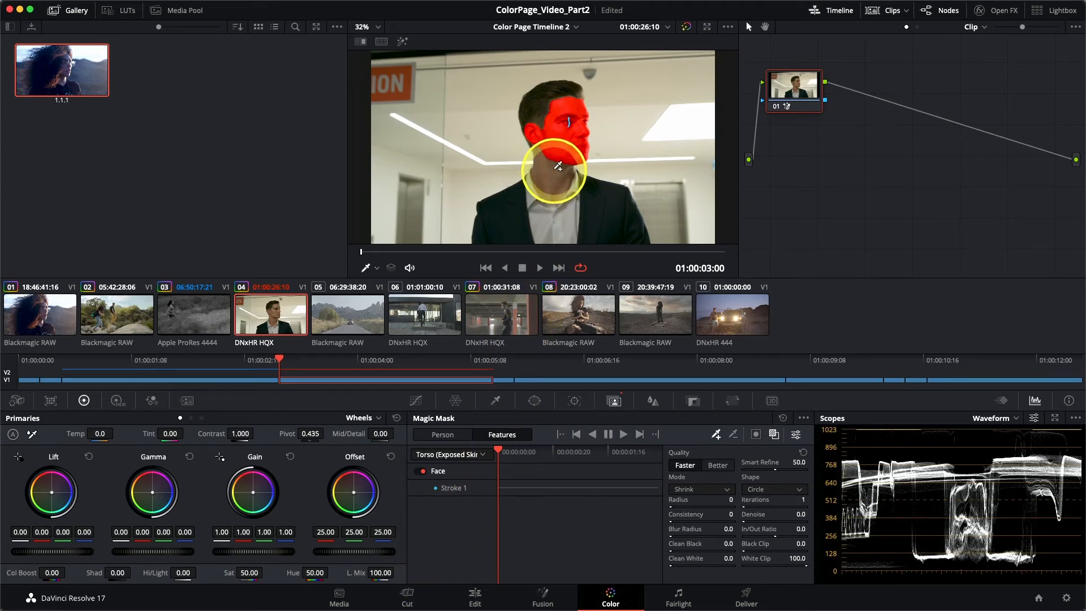
pyautogui.moveTo(554, 170); pyautogui.dragTo(556, 175)
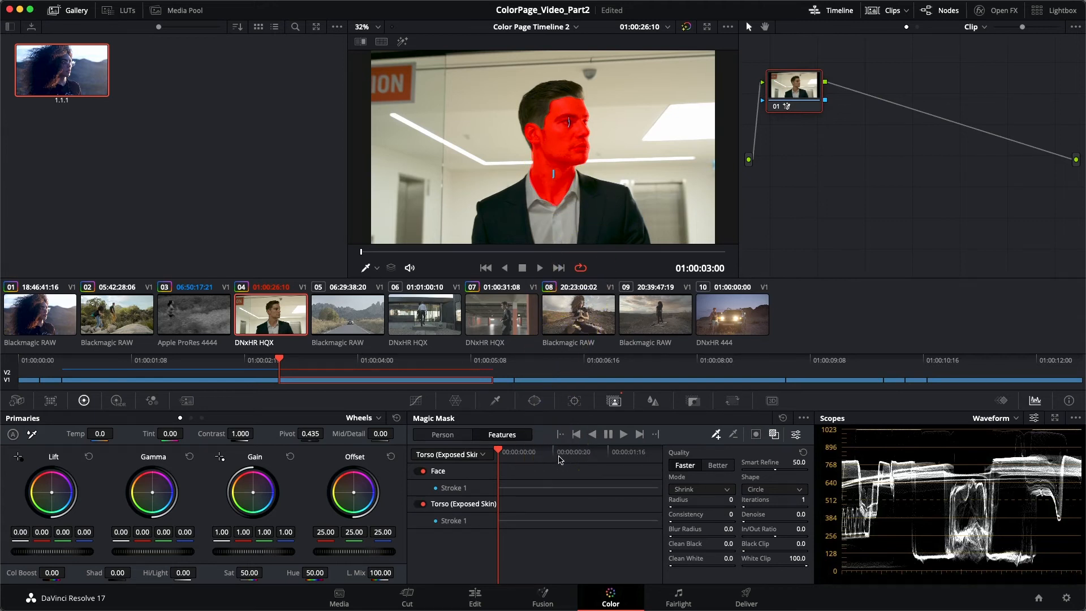
pyautogui.click(623, 434)
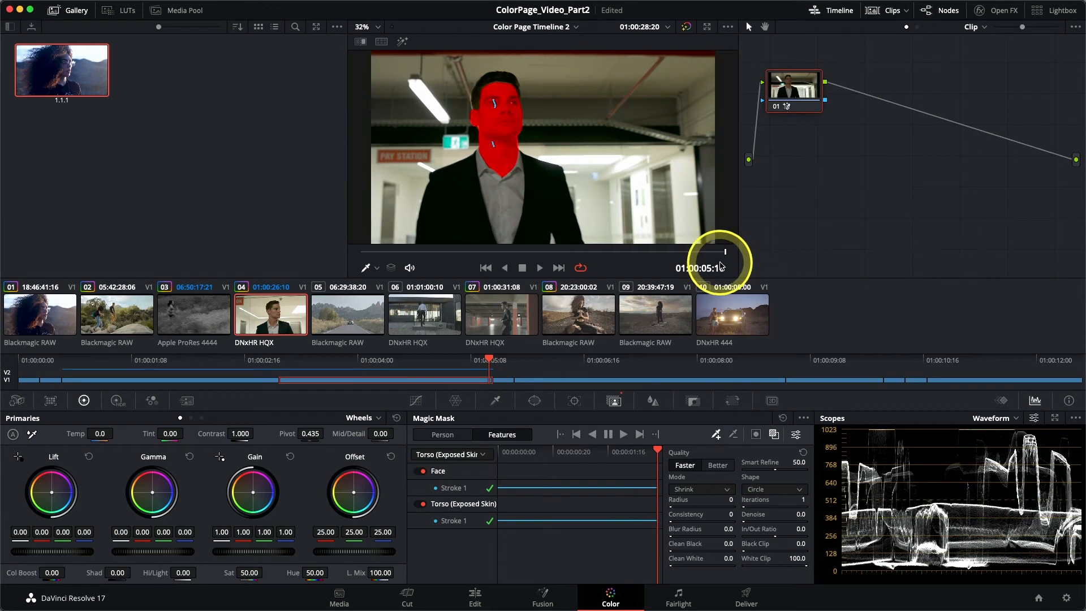
# Step: Scrub through the tracked mask, and set its Smart Refine to 70 and Blur Radius to 40
pyautogui.moveTo(684, 250); pyautogui.dragTo(758, 267)
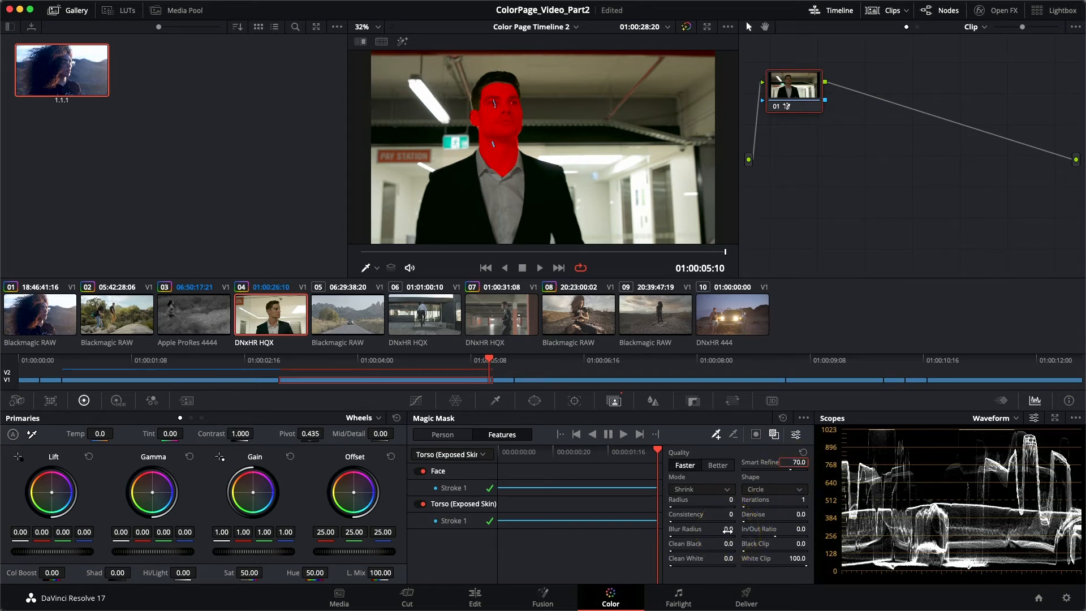
pyautogui.click(728, 533)
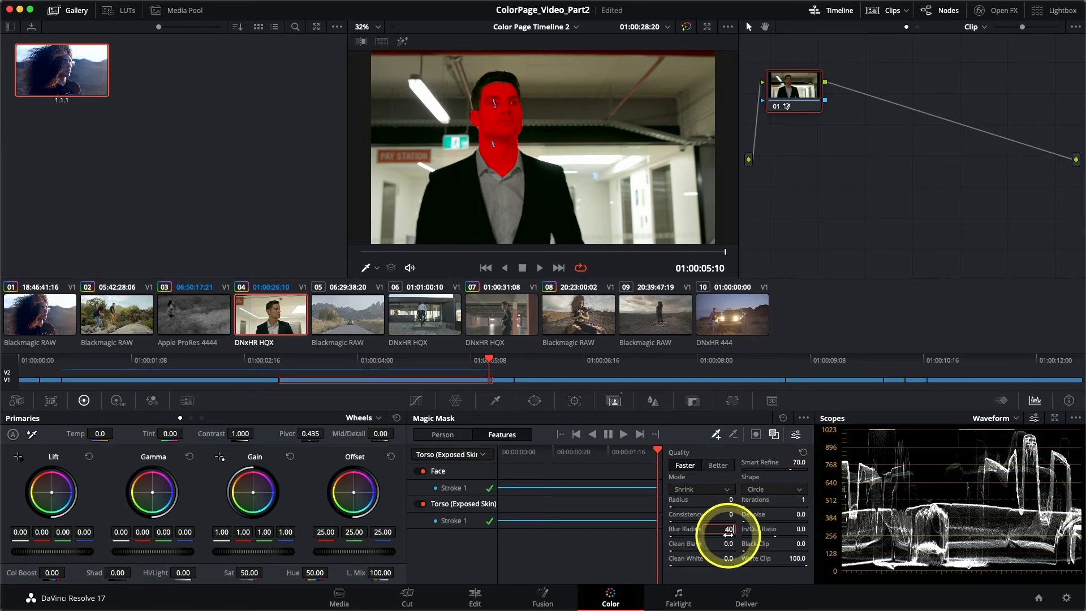
pyautogui.press('Return')
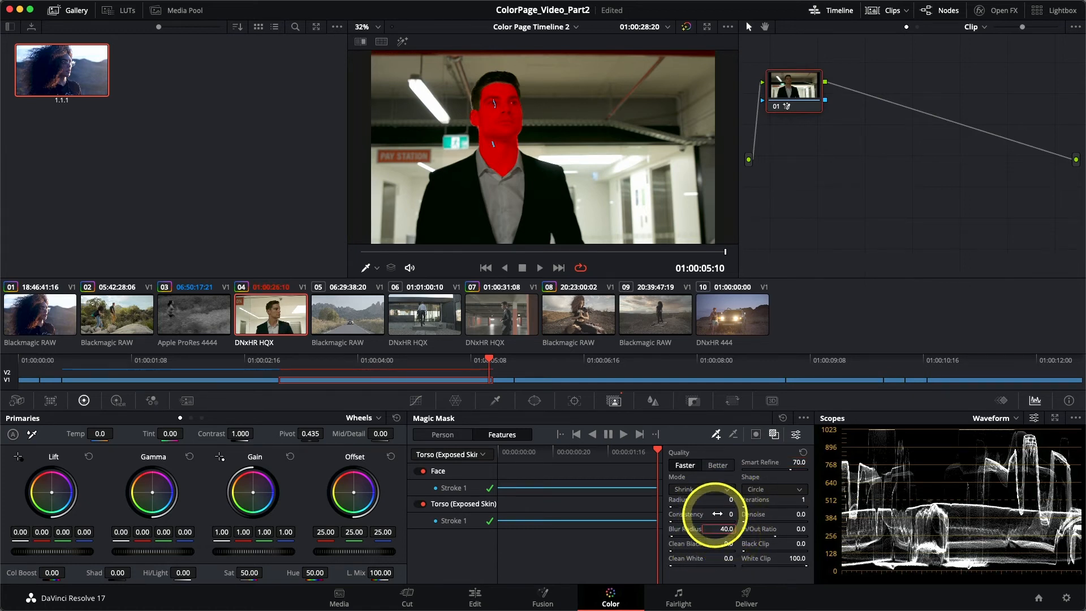
# Step: Raise the masked skin's master Gamma to 0.03 and Color Boost to 3, and compare with node 01 off and on
pyautogui.click(424, 404)
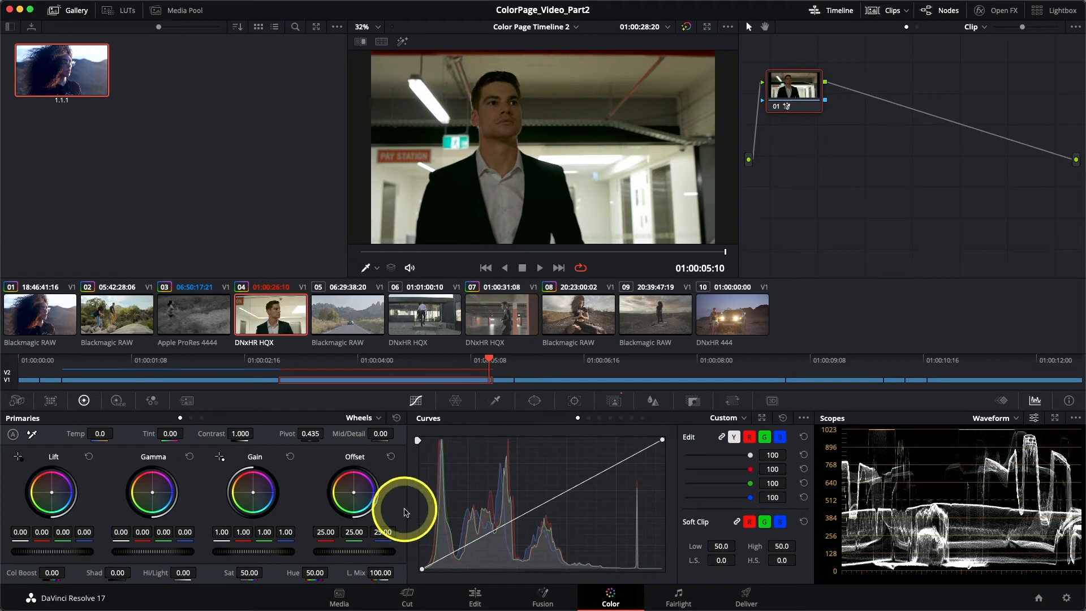
pyautogui.moveTo(146, 551); pyautogui.dragTo(251, 550)
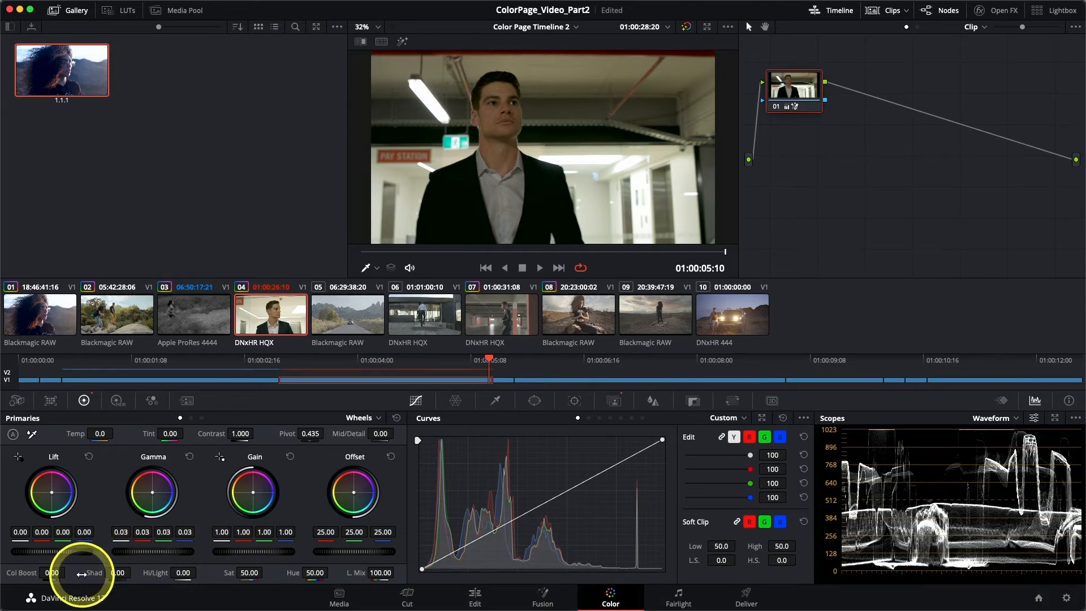
pyautogui.moveTo(66, 574); pyautogui.dragTo(60, 574)
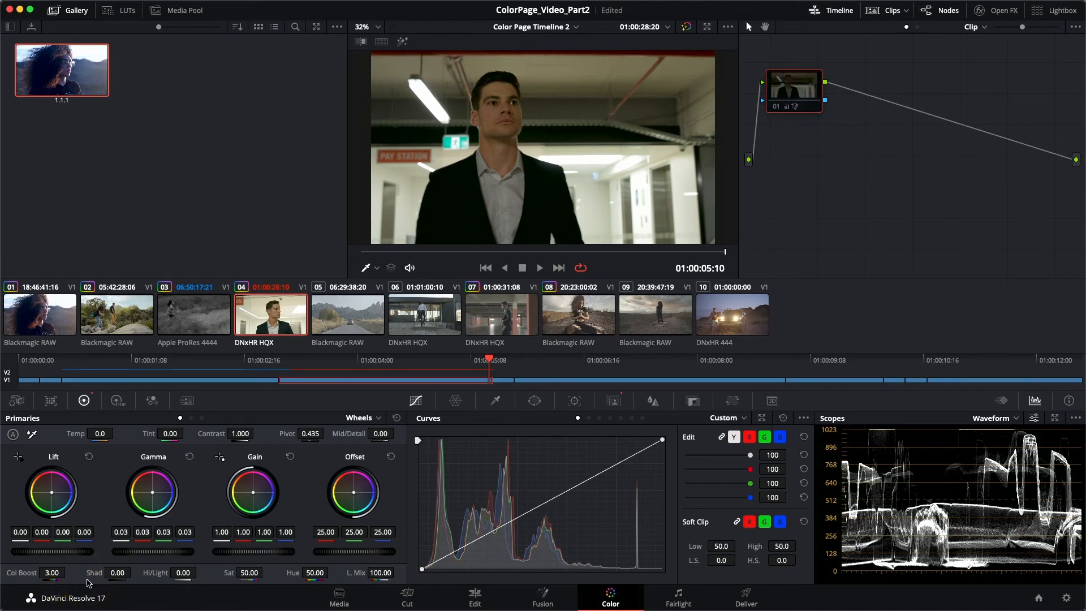
pyautogui.press('super+d')
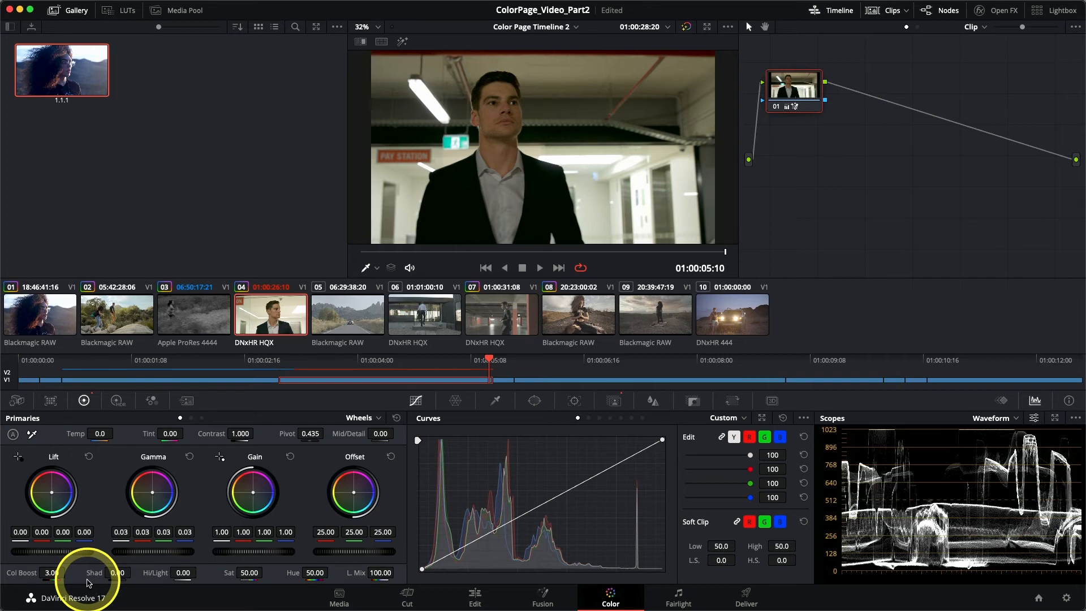
# Step: Compare clip 04 with its node grade bypassed and restored, and play the clip to check the skin grade in motion
pyautogui.press('super+d')
pyautogui.press('super+d')
pyautogui.press('space')
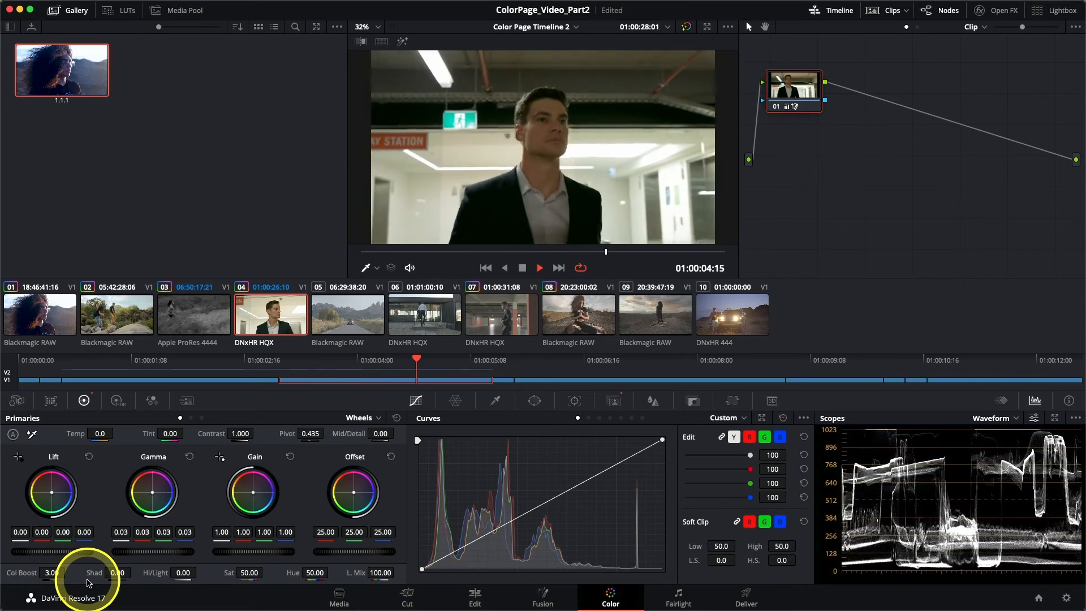
pyautogui.press('space')
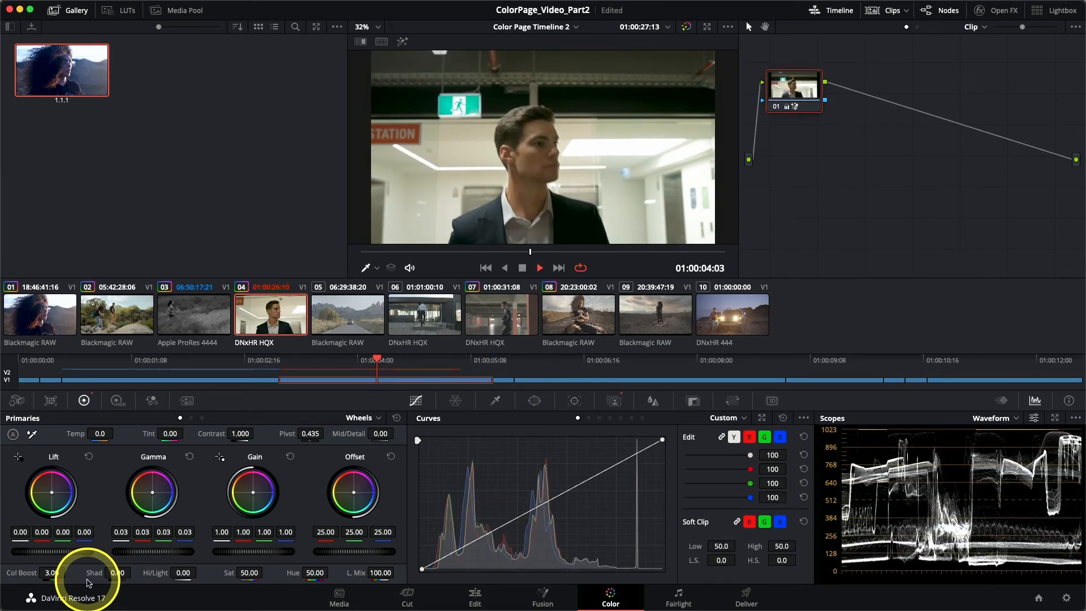
pyautogui.press('space')
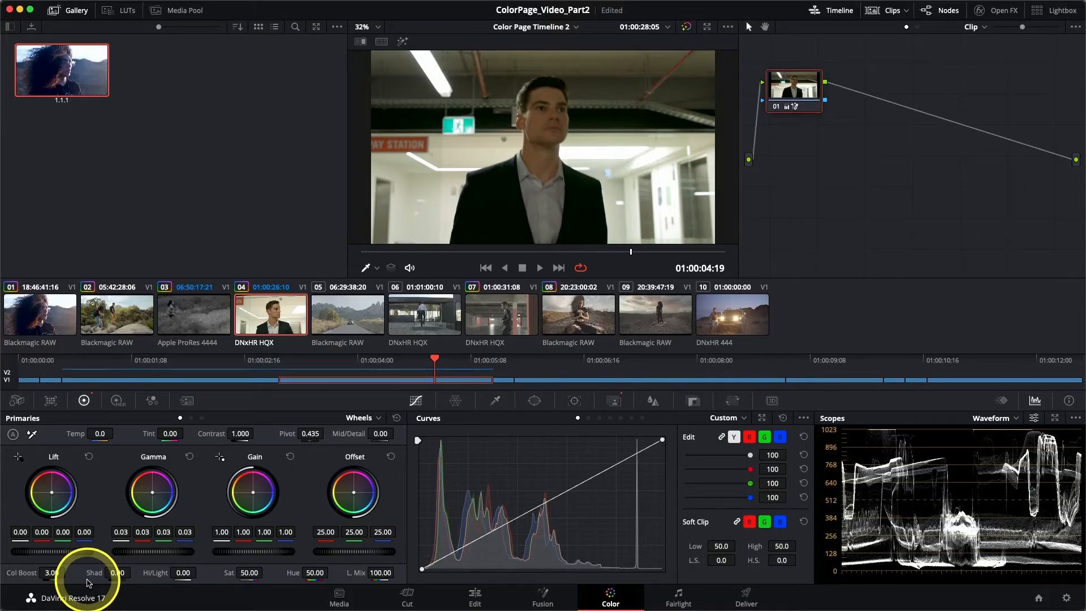
# Step: Go to clip 05 and open the Color Warper as a floating window, resized and moved below the car and mountains in the image
pyautogui.press('Down')
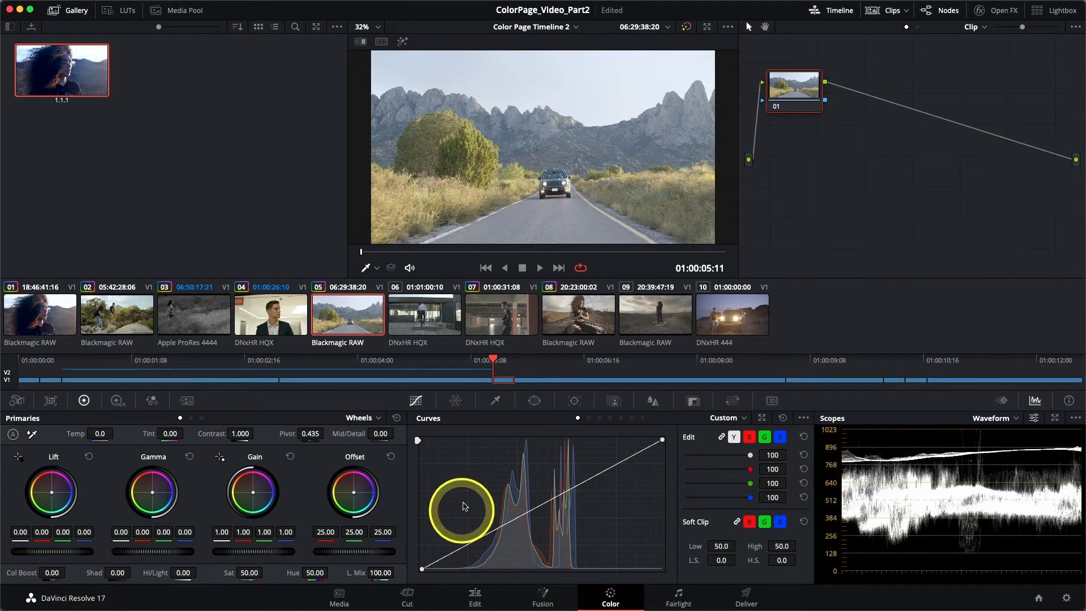
pyautogui.click(455, 403)
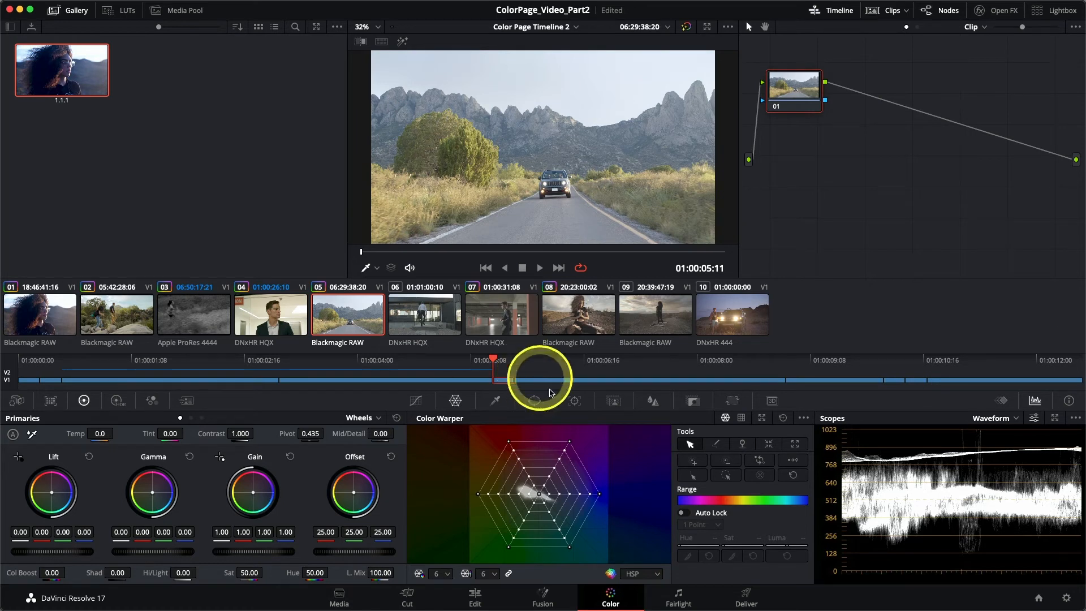
pyautogui.click(762, 421)
pyautogui.moveTo(639, 127); pyautogui.dragTo(664, 227)
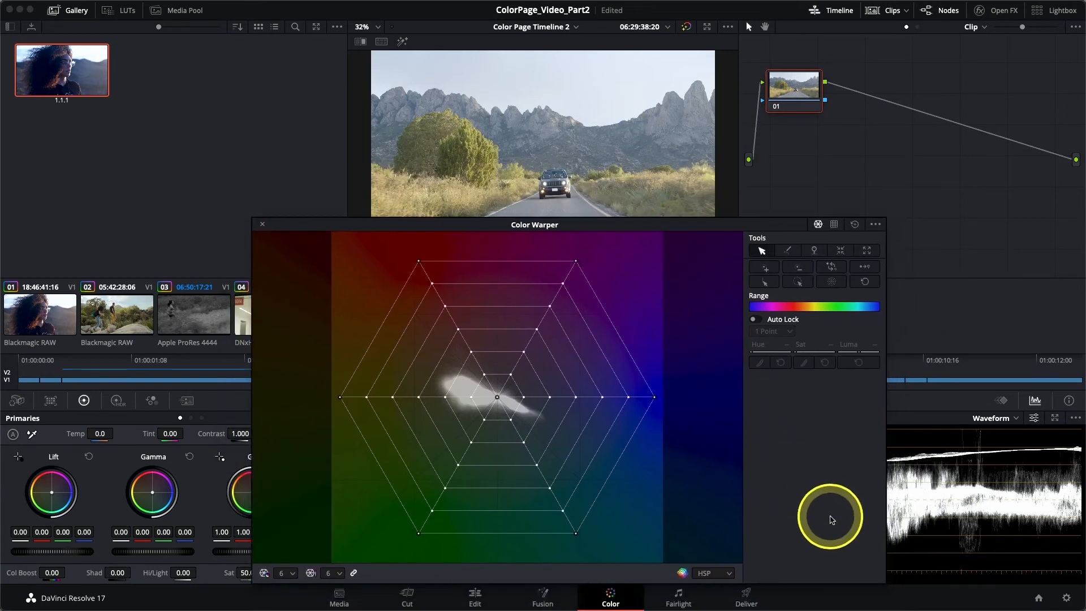
pyautogui.moveTo(885, 580); pyautogui.dragTo(824, 560)
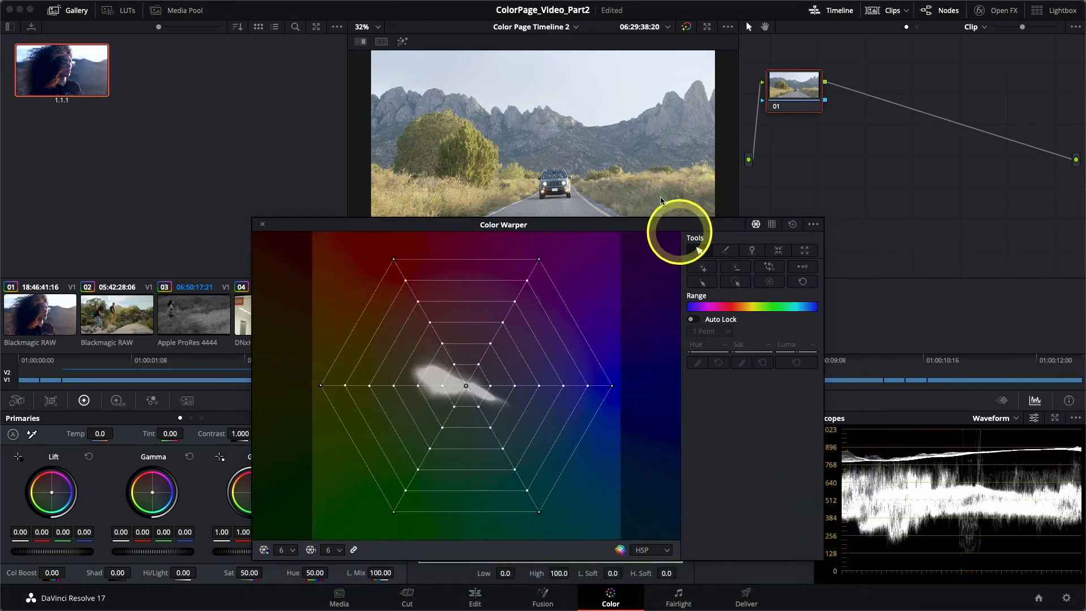
pyautogui.moveTo(650, 227); pyautogui.dragTo(689, 259)
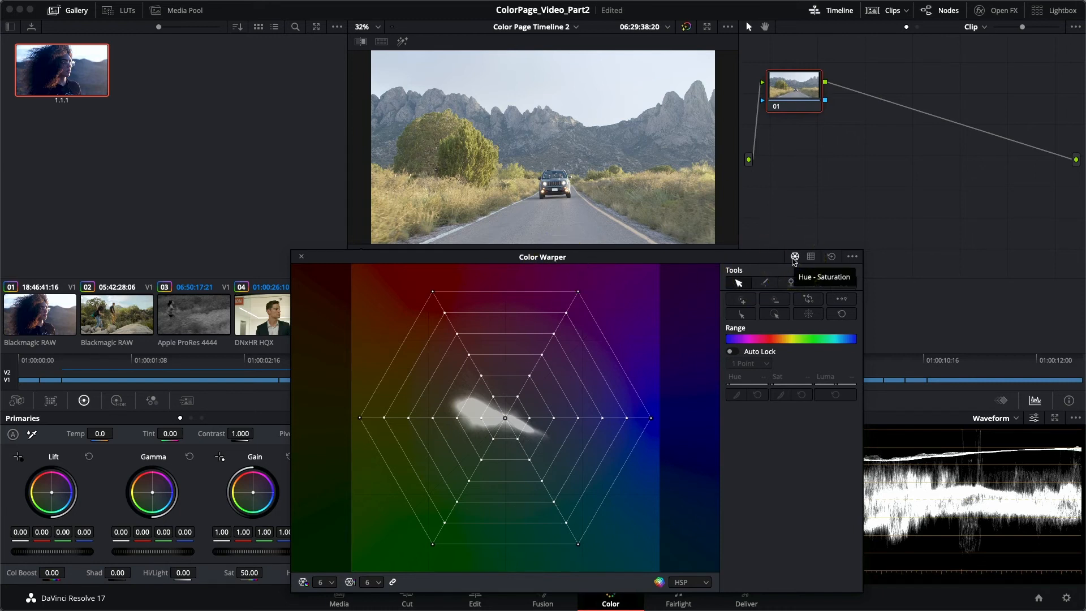
# Step: Try warping the tree foliage in clip 05 toward green, to about Hue 0.80 and Sat 0.58
pyautogui.click(465, 148)
pyautogui.moveTo(461, 139); pyautogui.dragTo(444, 160)
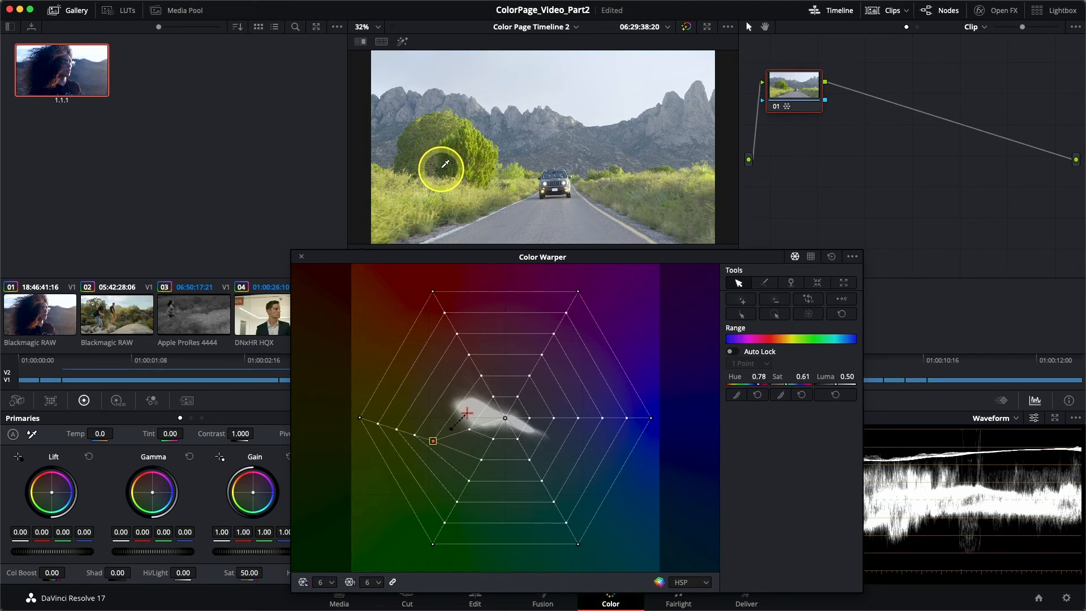
pyautogui.moveTo(445, 164)
pyautogui.mouseDown()
pyautogui.moveTo(457, 170)
pyautogui.moveTo(438, 166)
pyautogui.moveTo(448, 163)
pyautogui.moveTo(443, 181)
pyautogui.mouseUp()
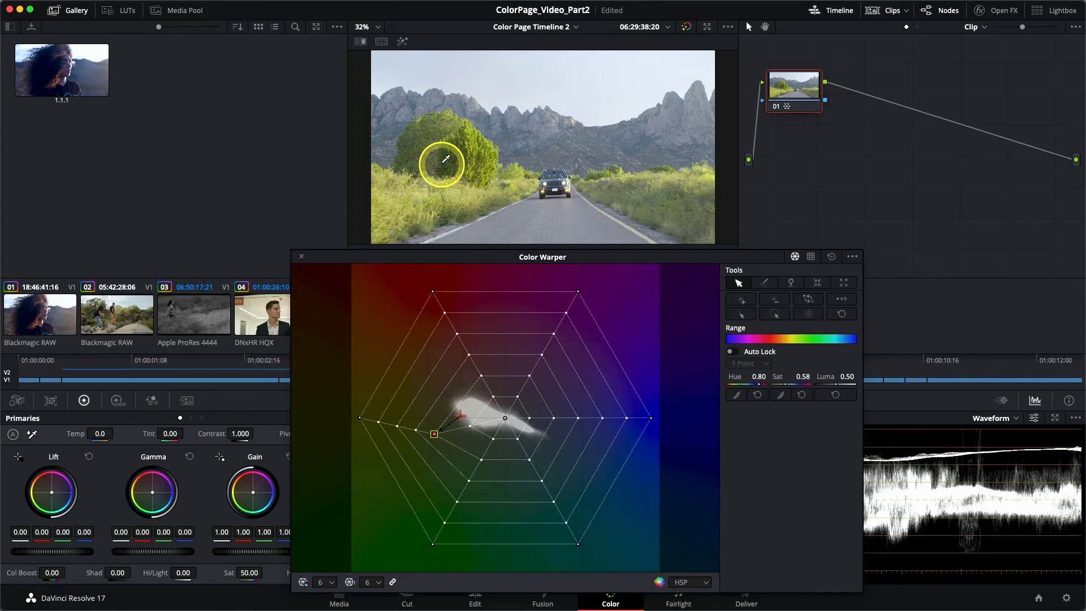
# Step: Warp the foliage to golden orange at Hue 0.89 and Sat 0.65, and sample the mountains, grass and road against the color grid
pyautogui.moveTo(443, 156); pyautogui.dragTo(464, 125)
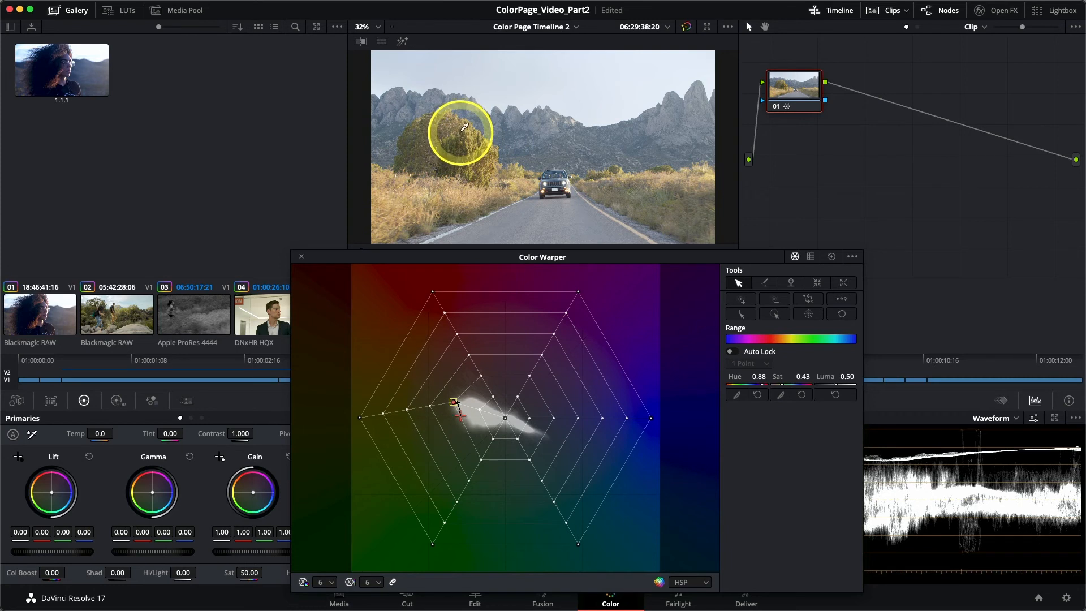
pyautogui.moveTo(463, 127)
pyautogui.mouseDown()
pyautogui.moveTo(438, 109)
pyautogui.moveTo(446, 118)
pyautogui.moveTo(440, 111)
pyautogui.moveTo(436, 138)
pyautogui.moveTo(531, 192)
pyautogui.moveTo(564, 178)
pyautogui.moveTo(600, 126)
pyautogui.moveTo(627, 118)
pyautogui.mouseUp()
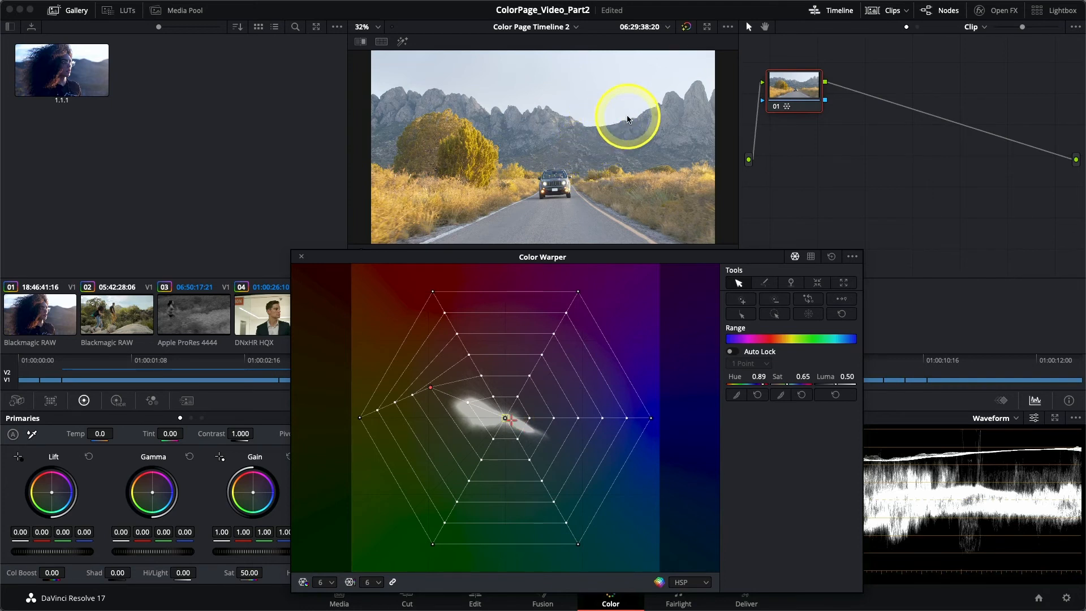
pyautogui.moveTo(507, 105)
pyautogui.mouseDown()
pyautogui.moveTo(497, 121)
pyautogui.moveTo(516, 136)
pyautogui.moveTo(528, 194)
pyautogui.moveTo(572, 215)
pyautogui.moveTo(673, 199)
pyautogui.moveTo(630, 188)
pyautogui.moveTo(602, 206)
pyautogui.moveTo(594, 157)
pyautogui.moveTo(557, 97)
pyautogui.moveTo(521, 81)
pyautogui.moveTo(401, 100)
pyautogui.moveTo(409, 174)
pyautogui.mouseUp()
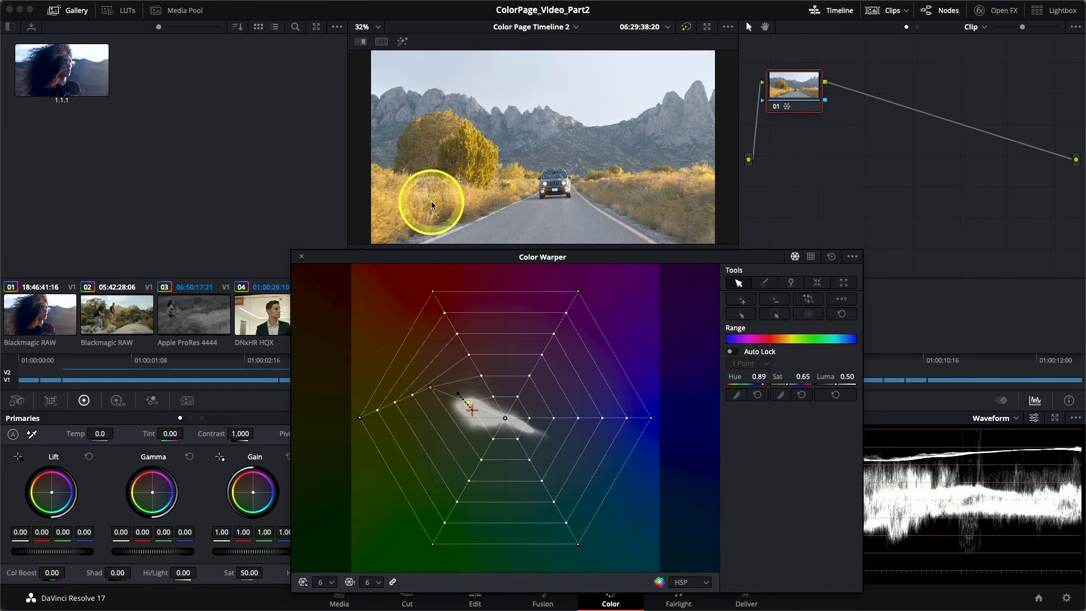
pyautogui.moveTo(433, 205); pyautogui.dragTo(500, 214)
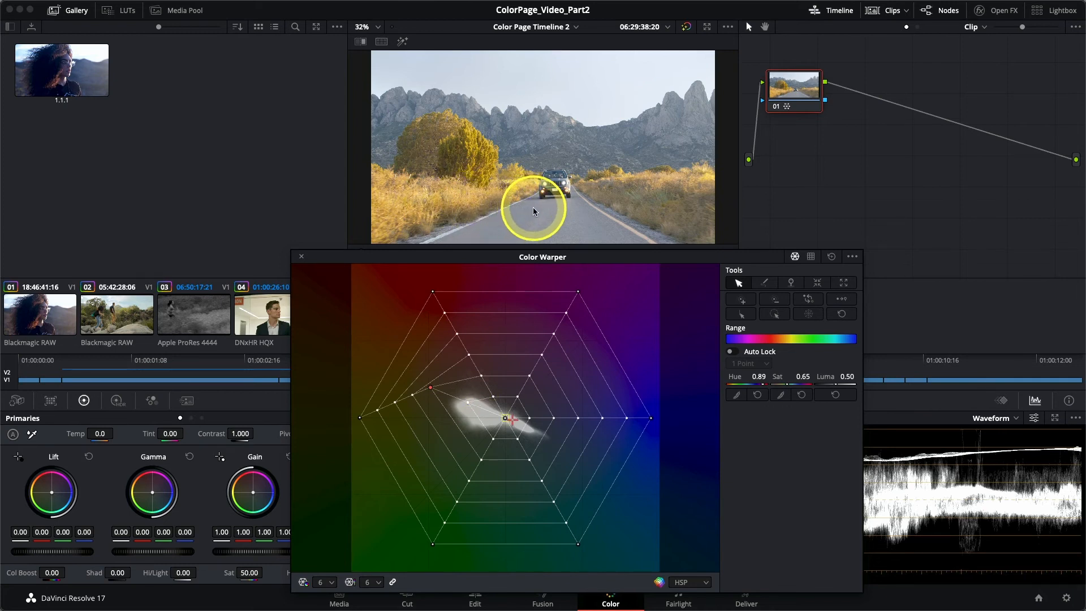
pyautogui.moveTo(532, 211)
pyautogui.mouseDown()
pyautogui.moveTo(625, 213)
pyautogui.moveTo(622, 194)
pyautogui.moveTo(627, 215)
pyautogui.moveTo(616, 221)
pyautogui.mouseUp()
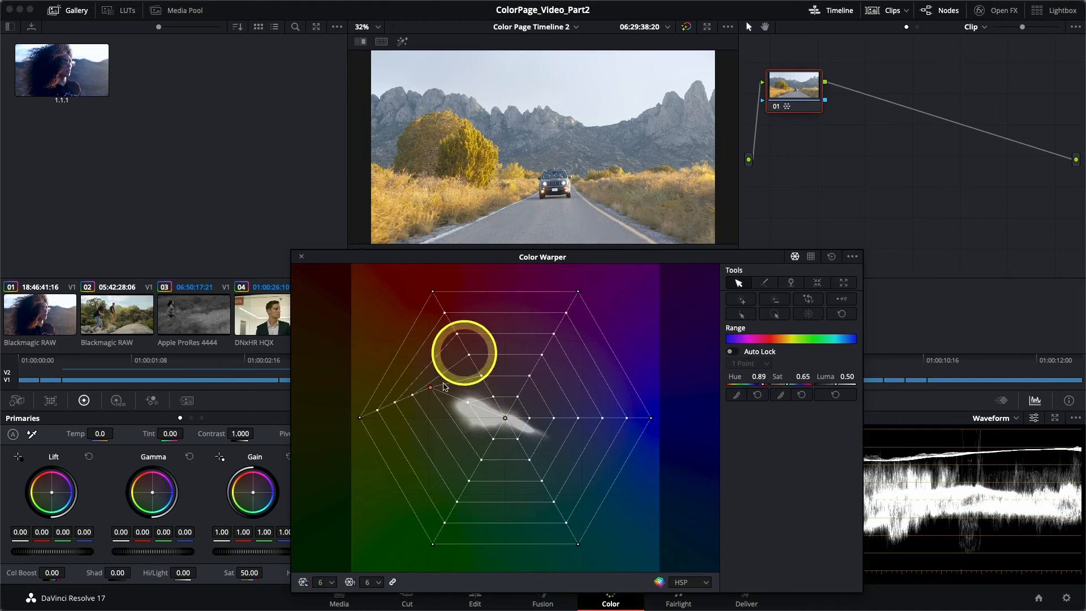
# Step: Set the Color Warper's linked hue and saturation resolution to 12, try pulling the mountains' blue point to Sat 0.62, and reset that point
pyautogui.click(331, 583)
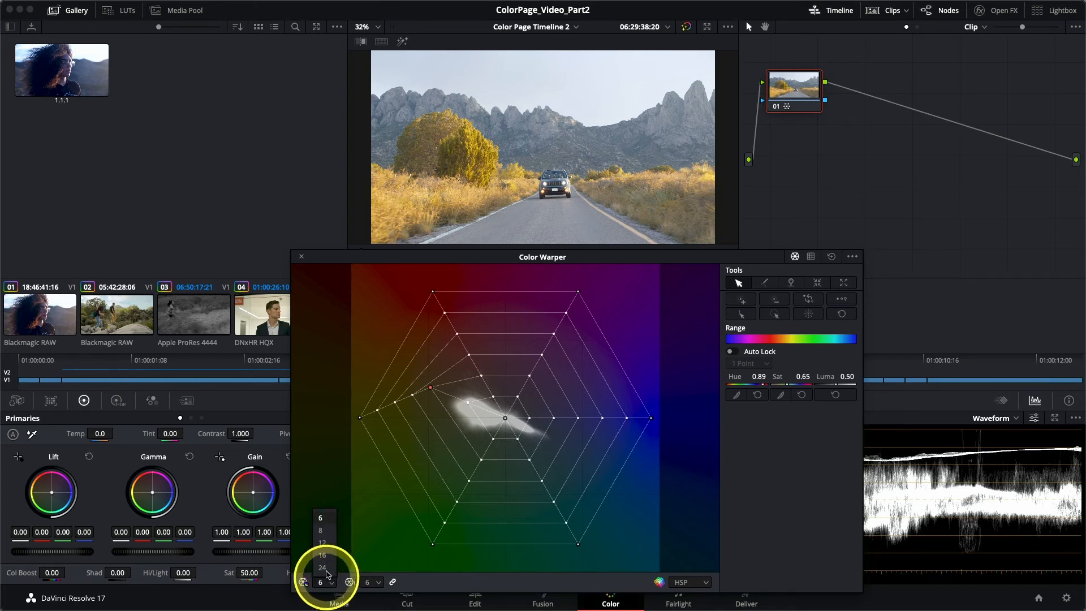
pyautogui.click(323, 543)
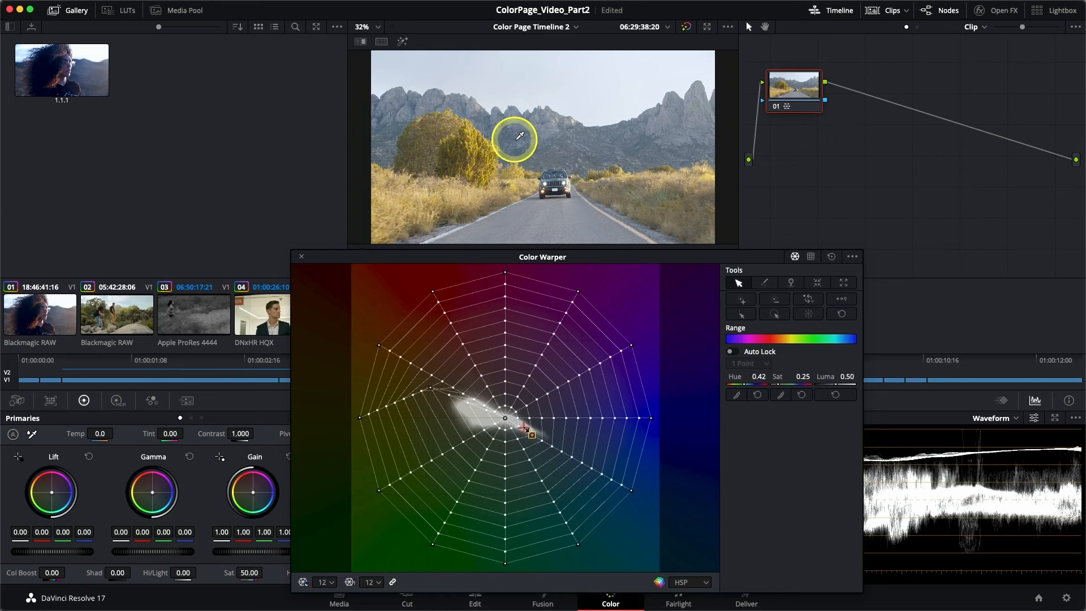
pyautogui.moveTo(511, 138); pyautogui.dragTo(538, 165)
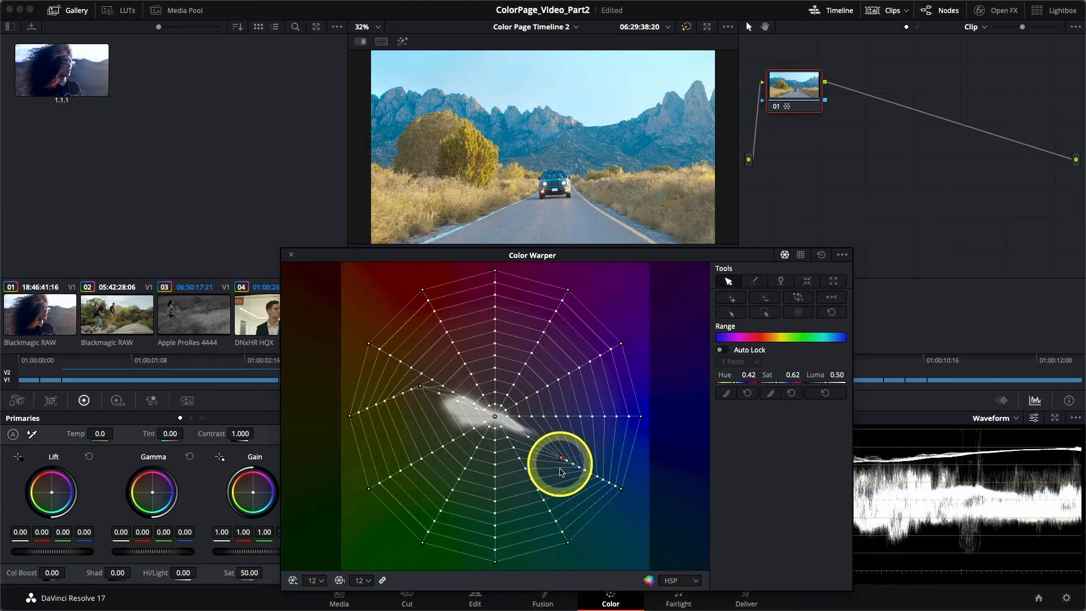
pyautogui.doubleClick(561, 458)
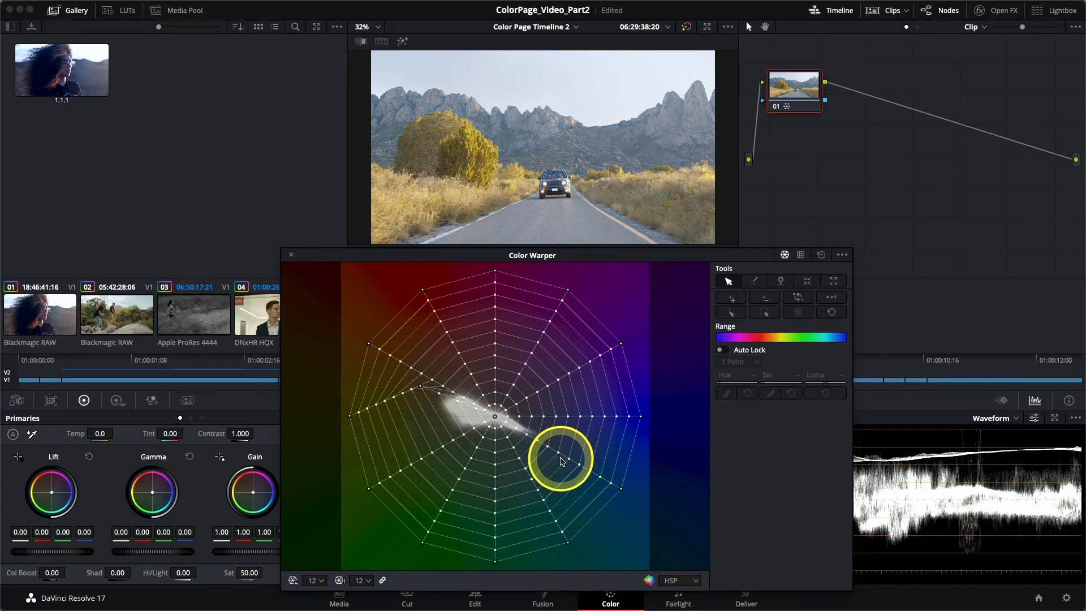
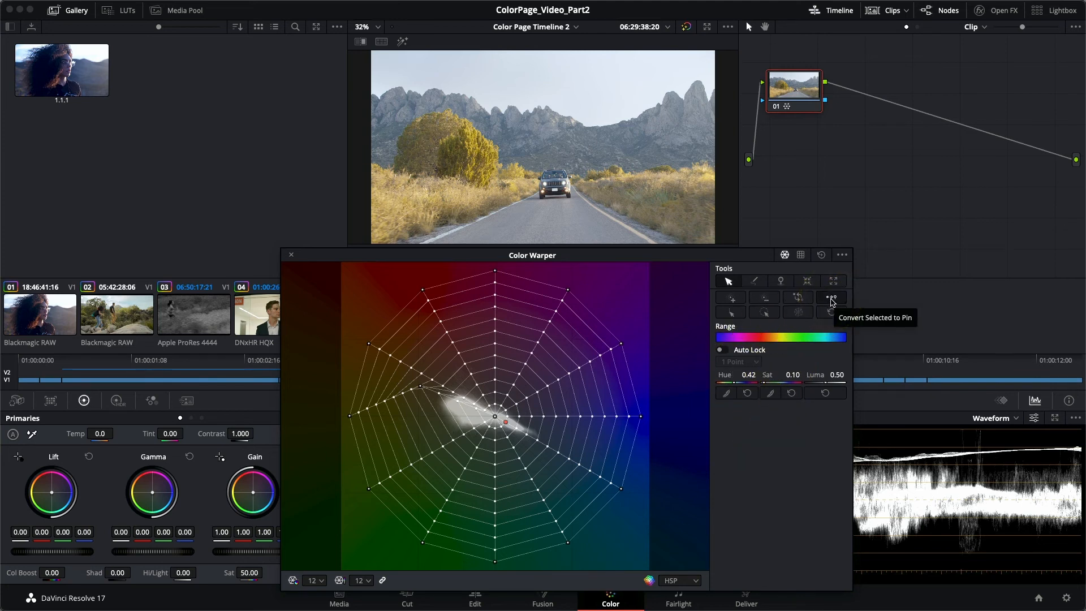
# Step: Pin the low-saturation blue point beside the grid's center, and warp the mountains' blue to Hue 0.41 and Sat 0.45
pyautogui.click(831, 299)
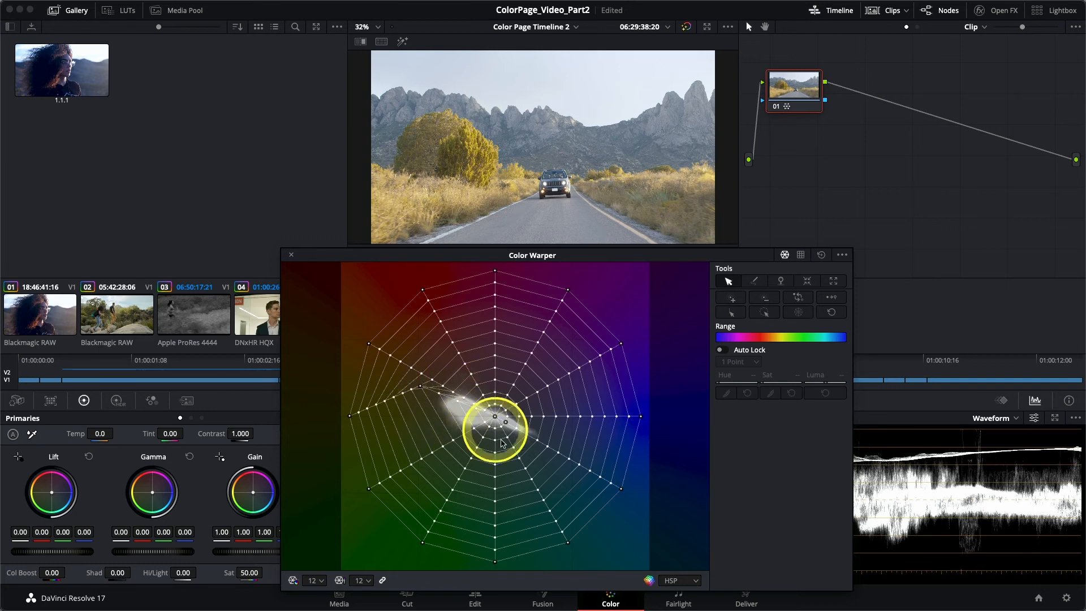
pyautogui.click(505, 131)
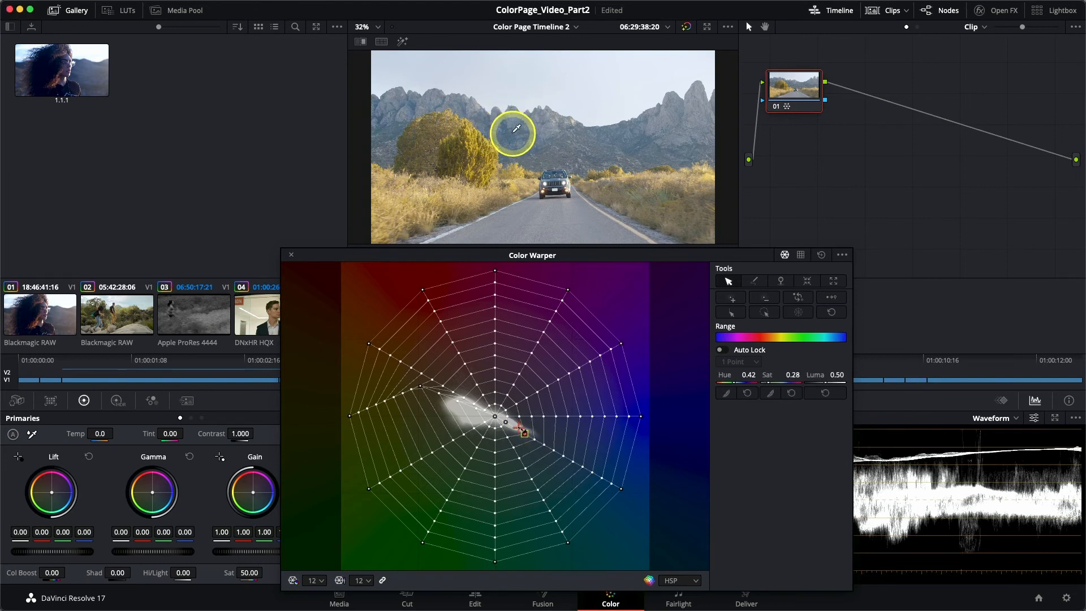
pyautogui.moveTo(503, 120); pyautogui.dragTo(549, 147)
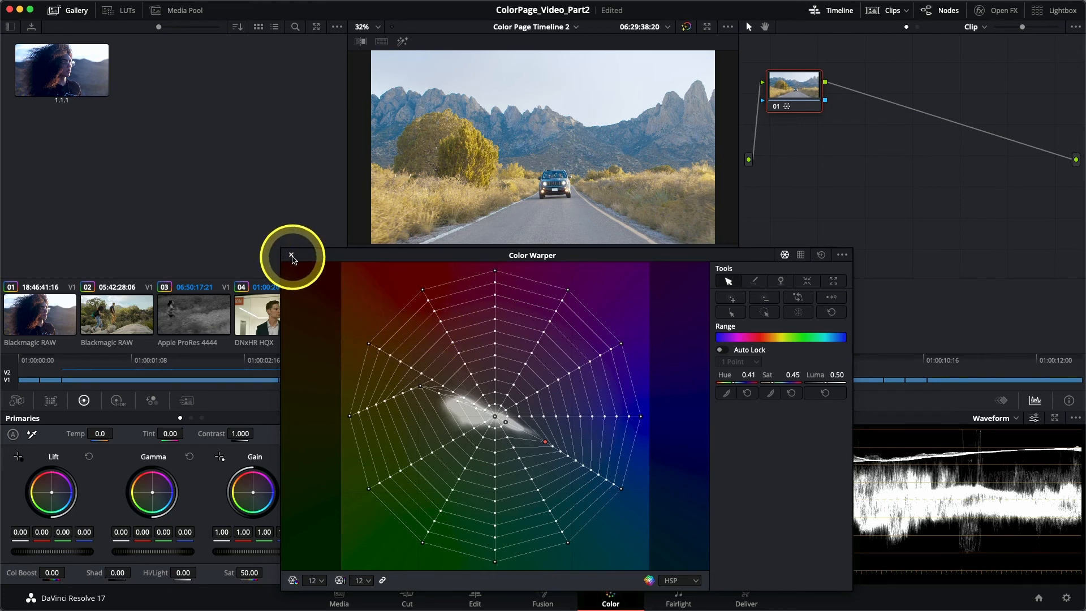
pyautogui.click(292, 256)
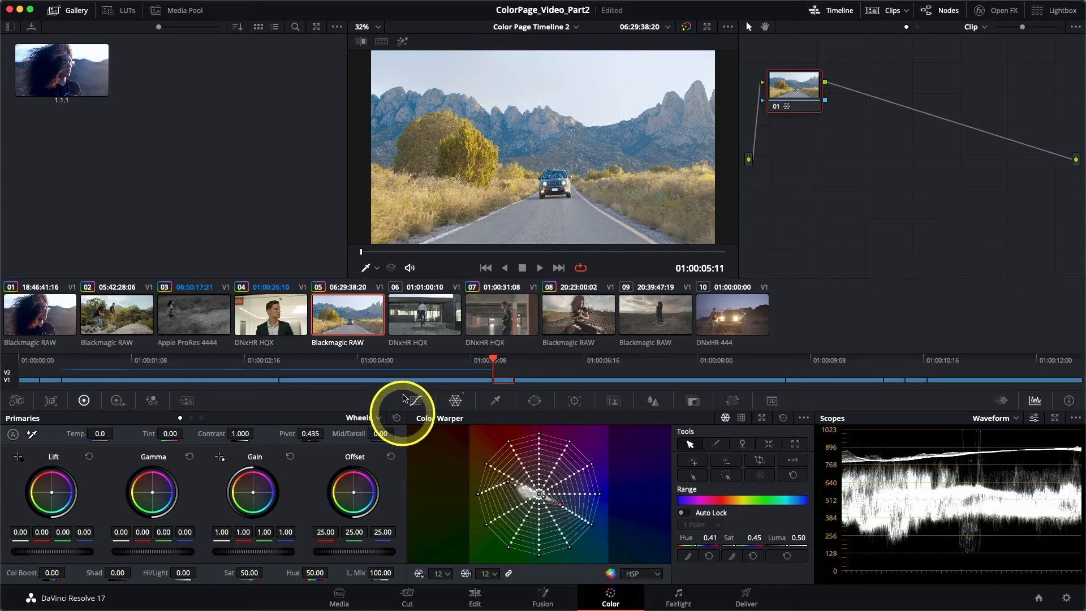
# Step: Search the Open FX library for "tilt" and apply Tilt-Shift Blur to node 01 of clip 06
pyautogui.click(444, 322)
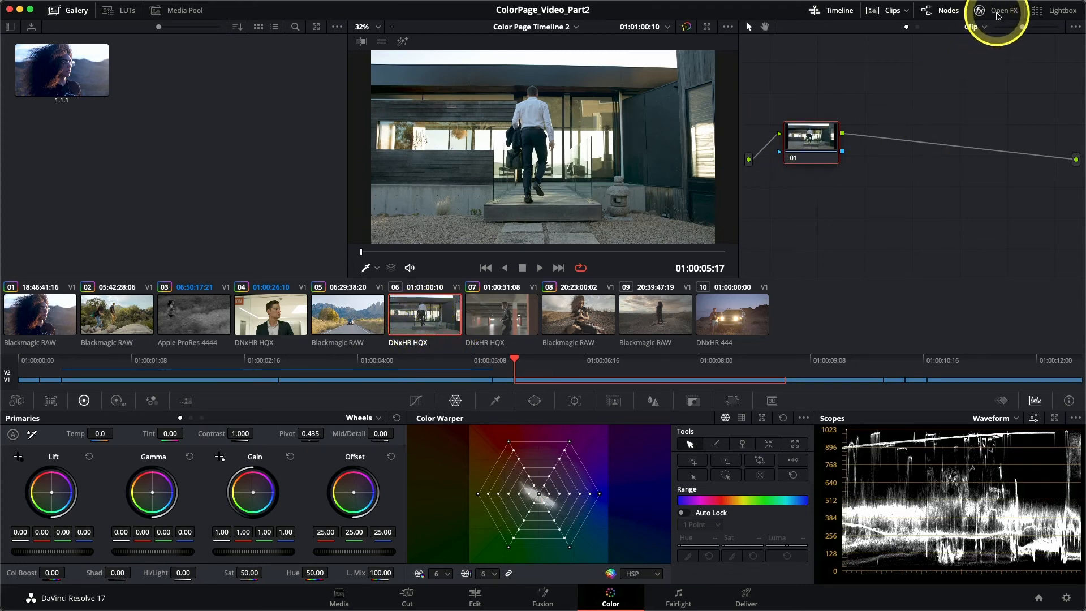
pyautogui.click(997, 13)
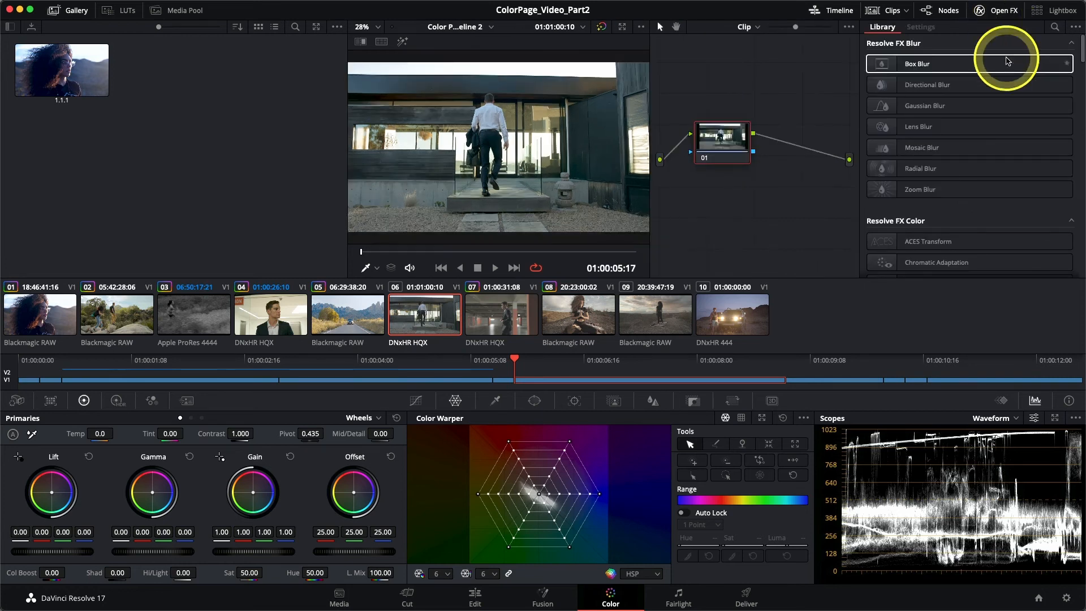
pyautogui.moveTo(1081, 52)
pyautogui.mouseDown()
pyautogui.moveTo(1082, 242)
pyautogui.moveTo(1082, 47)
pyautogui.mouseUp()
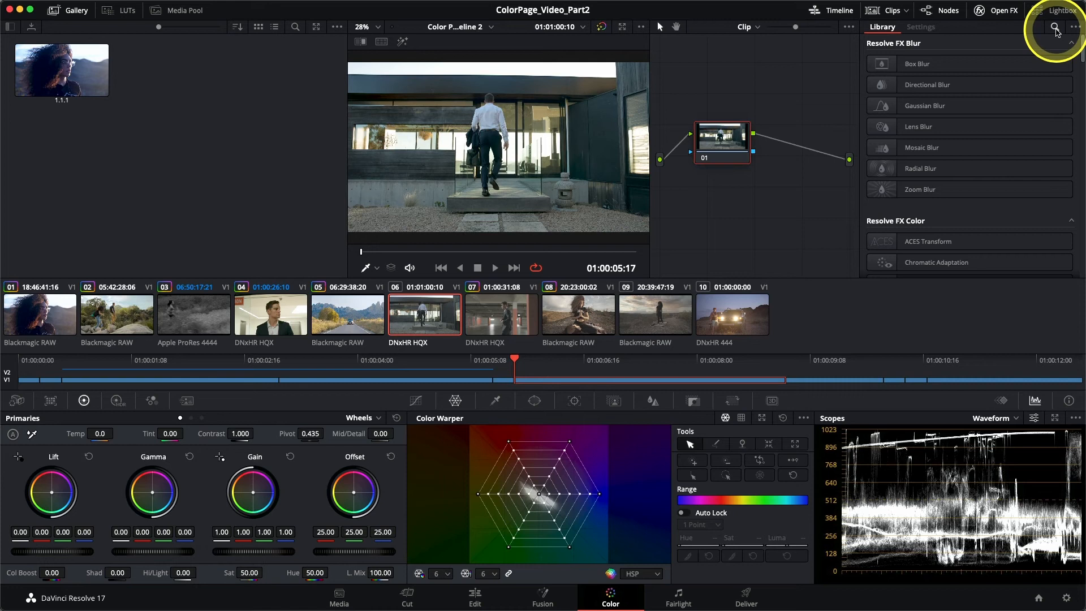
pyautogui.click(1054, 28)
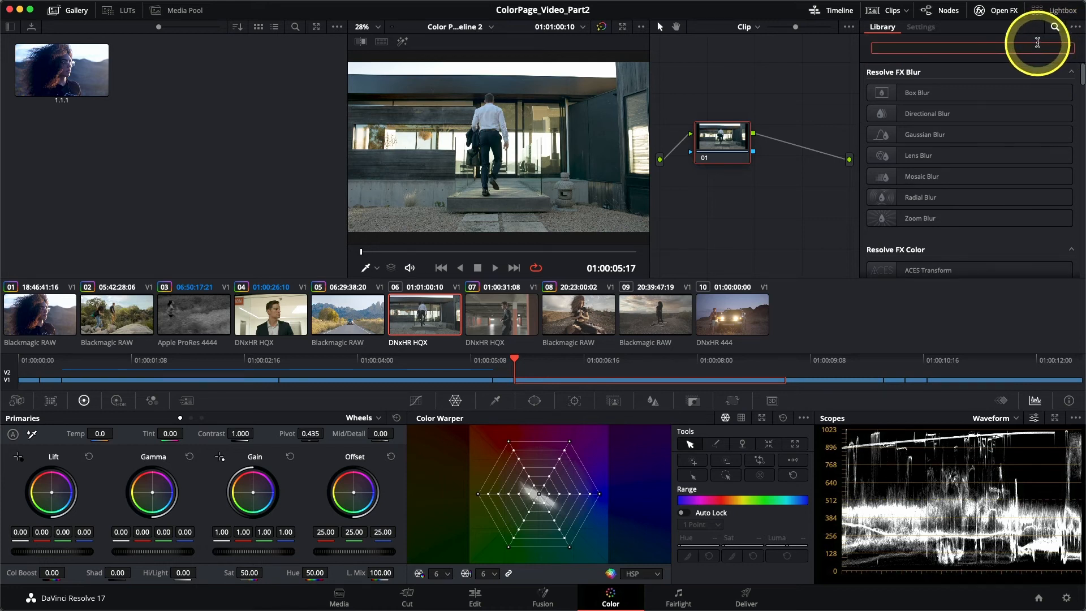
pyautogui.write('tilt')
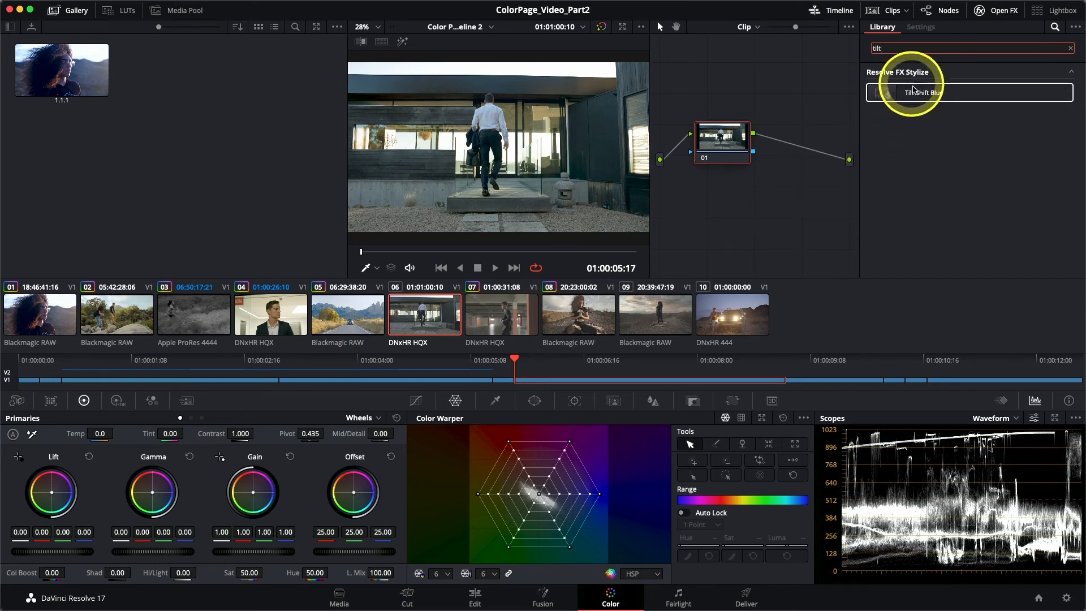
pyautogui.moveTo(920, 94); pyautogui.dragTo(724, 146)
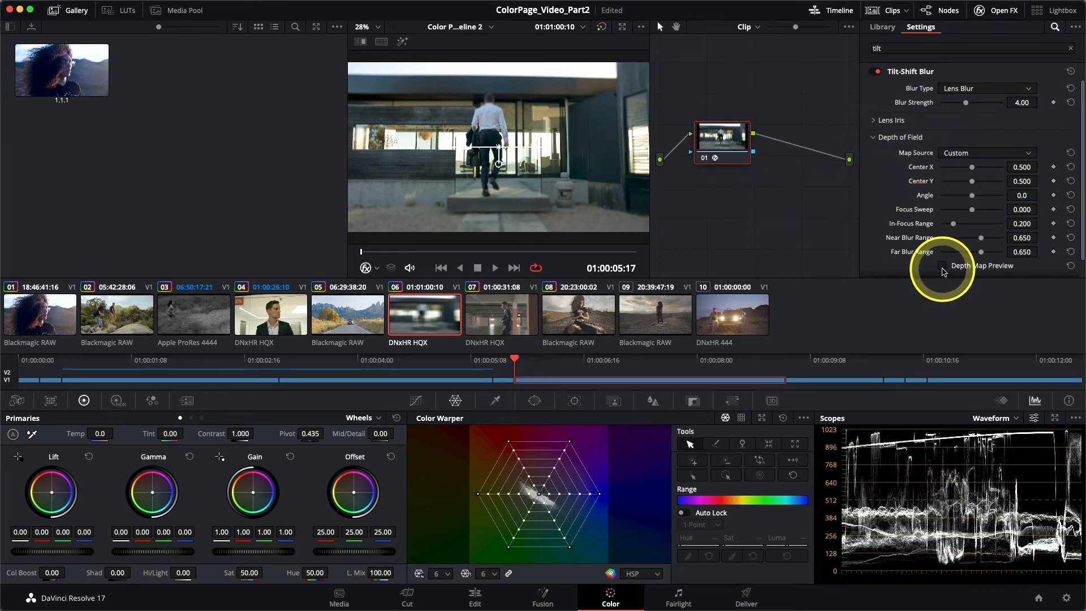
# Step: Set the Tilt-Shift Blur's Focus Sweep to -0.083 using the depth map preview, and return to the normal image
pyautogui.click(943, 267)
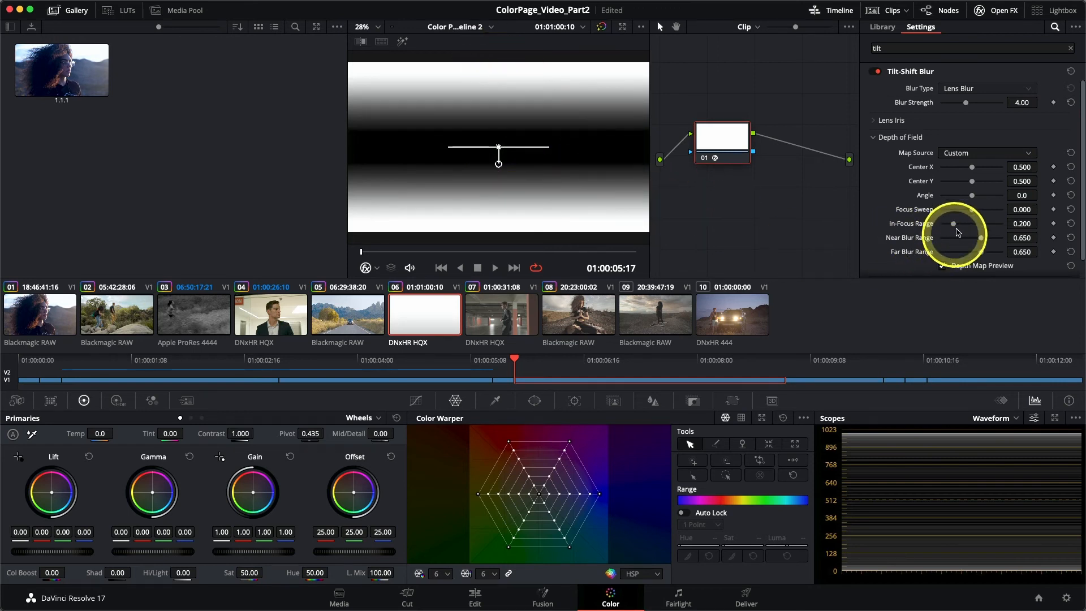
pyautogui.moveTo(973, 212); pyautogui.dragTo(970, 213)
pyautogui.click(942, 266)
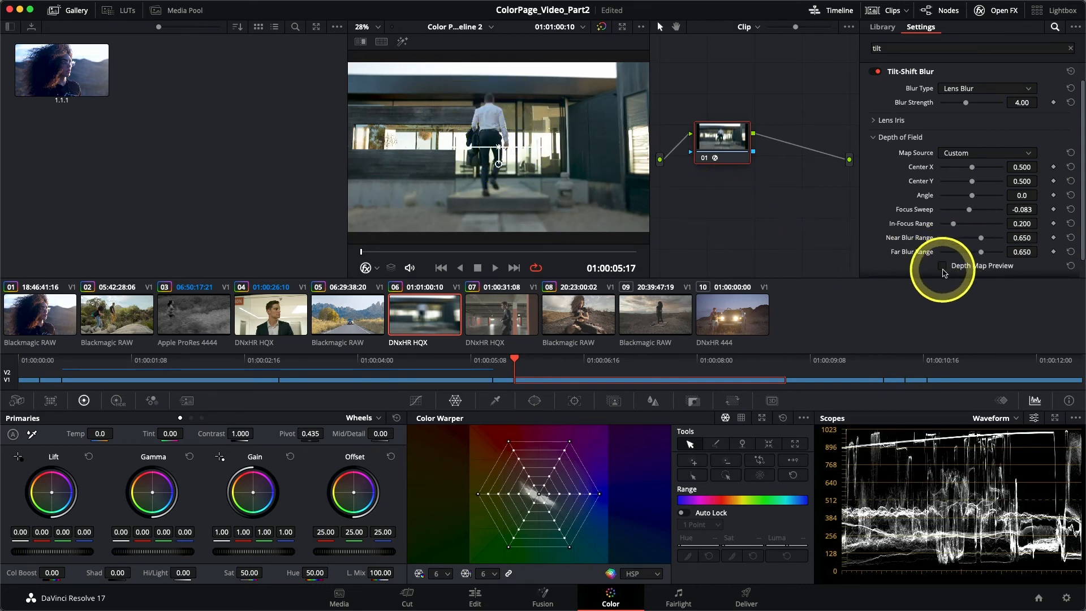
# Step: Widen the In-Focus Range to 0.303 using the depth map preview, and reduce the Near Blur Range to 0.614
pyautogui.click(942, 267)
pyautogui.moveTo(955, 228); pyautogui.dragTo(959, 227)
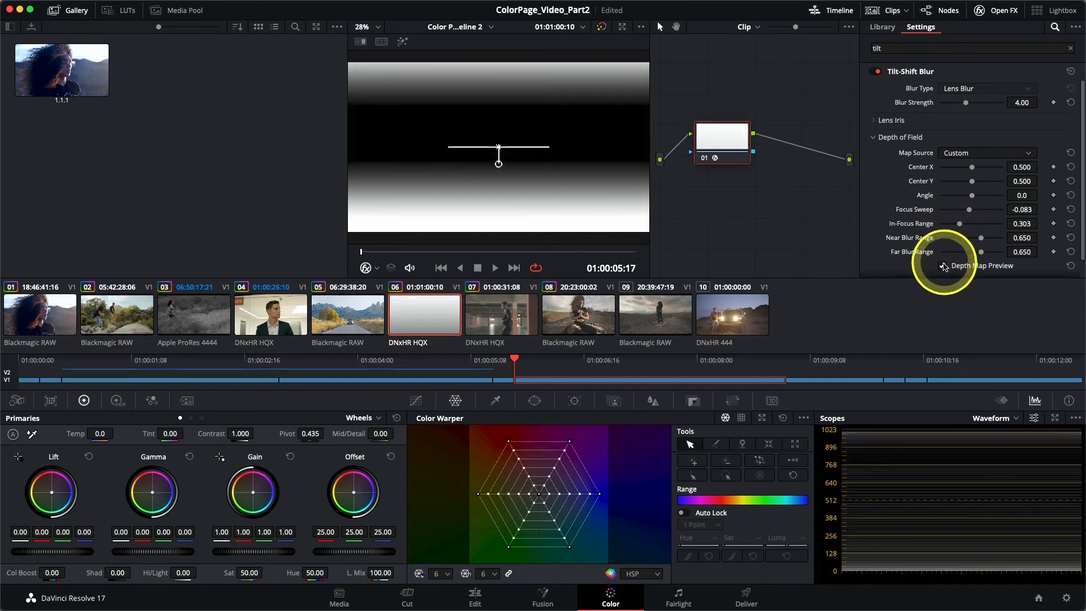
pyautogui.click(942, 266)
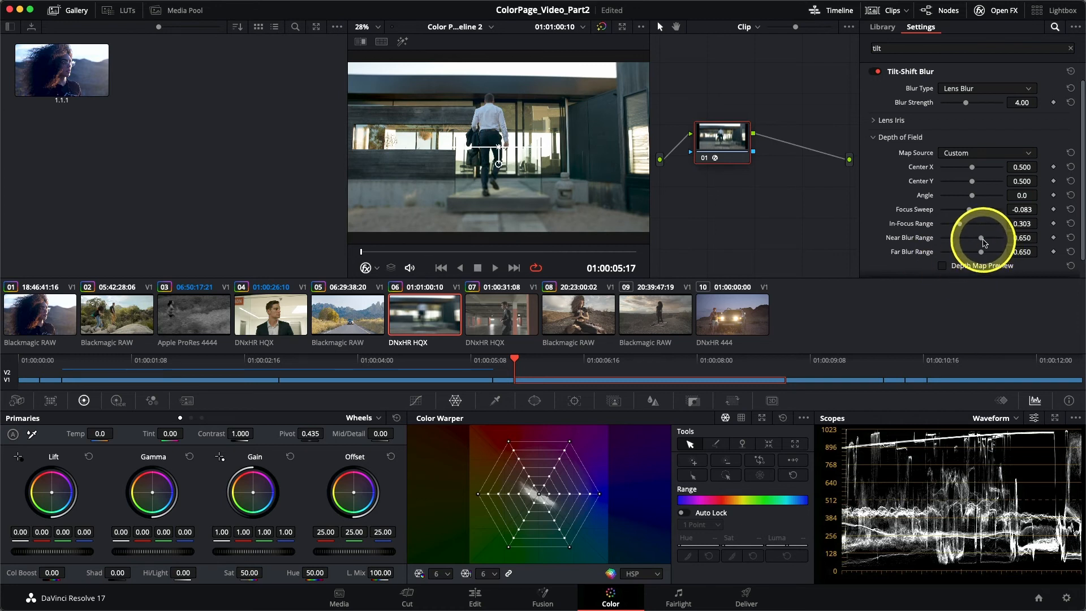
pyautogui.moveTo(984, 243)
pyautogui.mouseDown()
pyautogui.moveTo(993, 240)
pyautogui.moveTo(981, 241)
pyautogui.mouseUp()
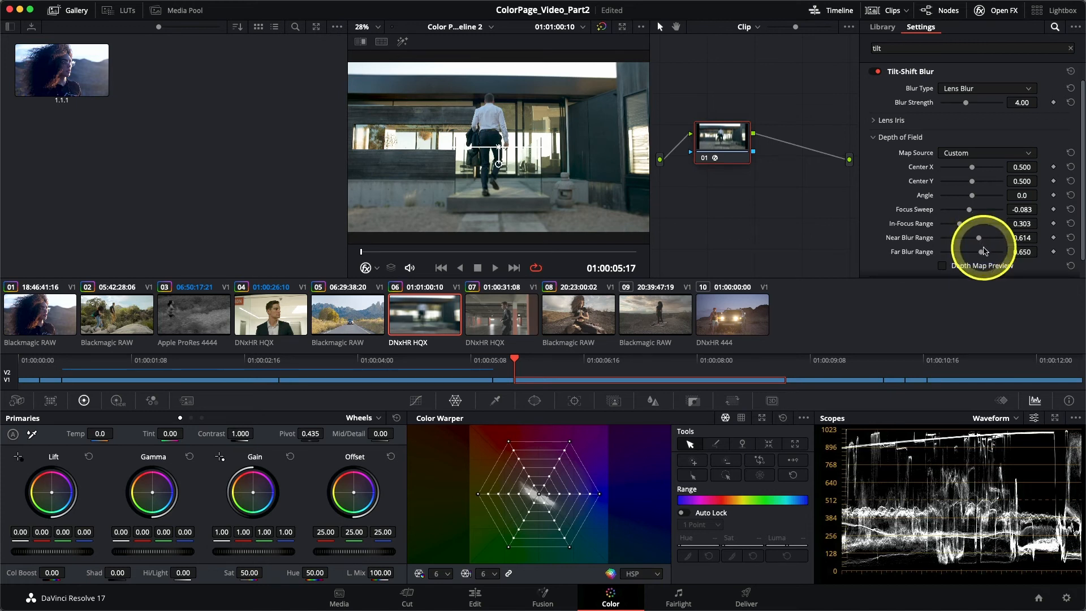
# Step: Set the Tilt-Shift Blur's Far Blur Range to 0.679 and play clip 06 full screen to review it
pyautogui.moveTo(979, 254); pyautogui.dragTo(983, 253)
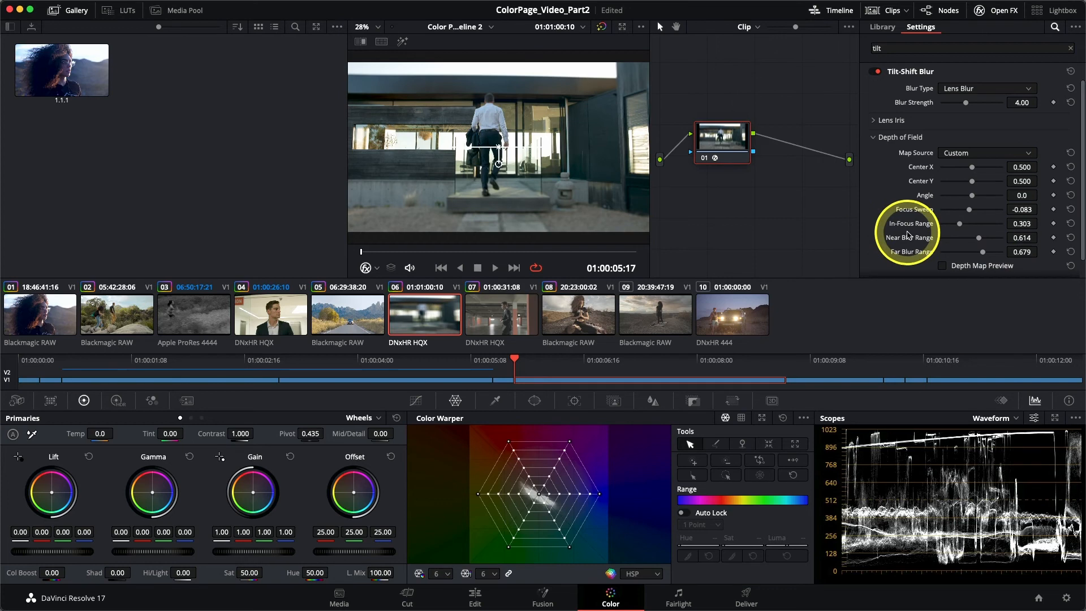
pyautogui.press('super+f')
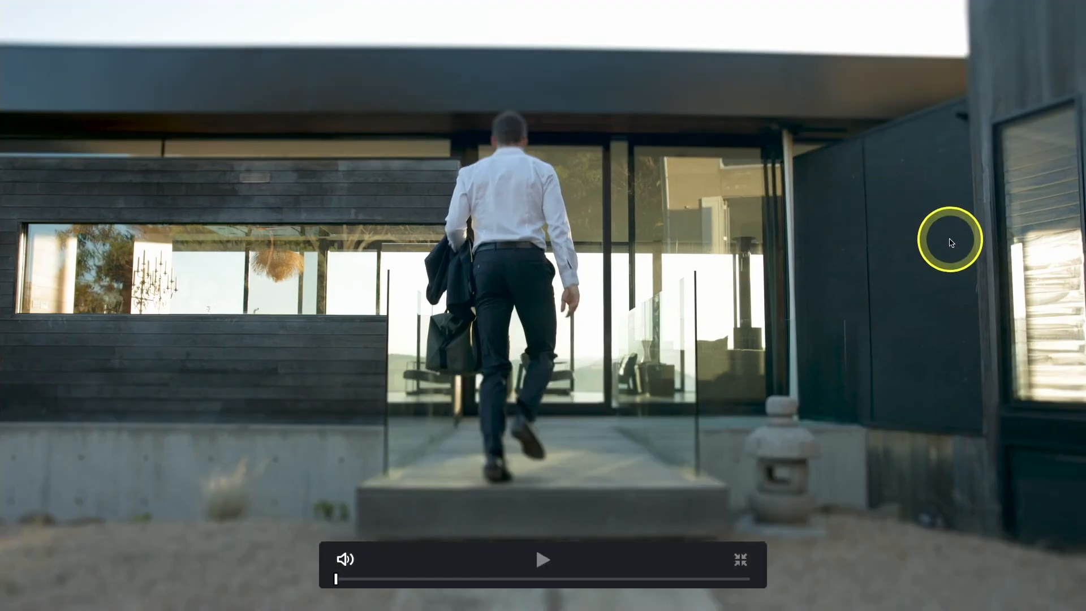
pyautogui.press('space')
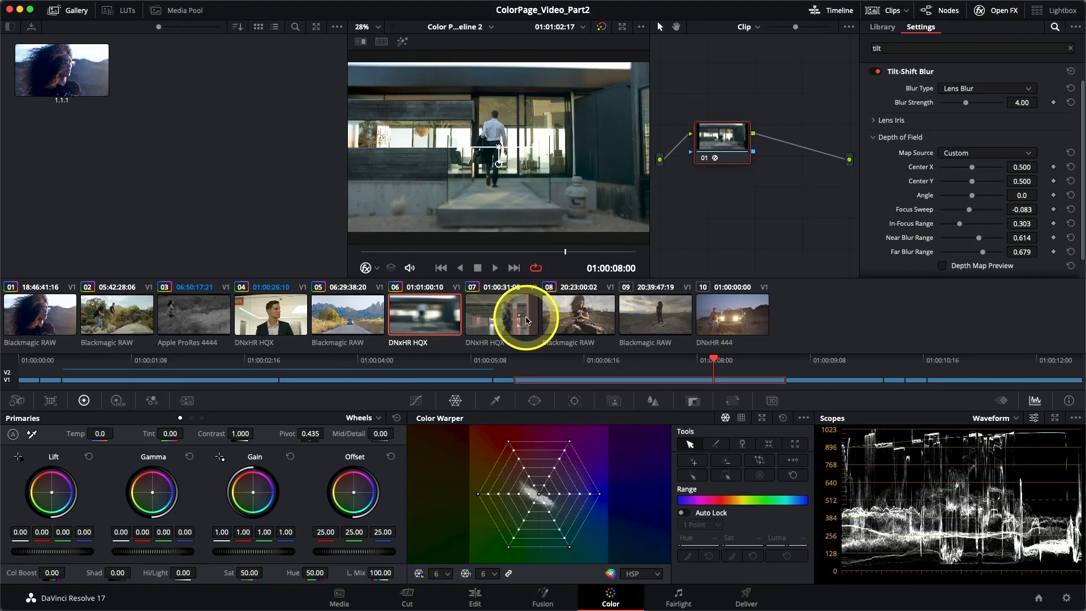
# Step: Add a serial node to clip 07 and place a small circular power window with softness 0.92 around the man's head
pyautogui.click(525, 320)
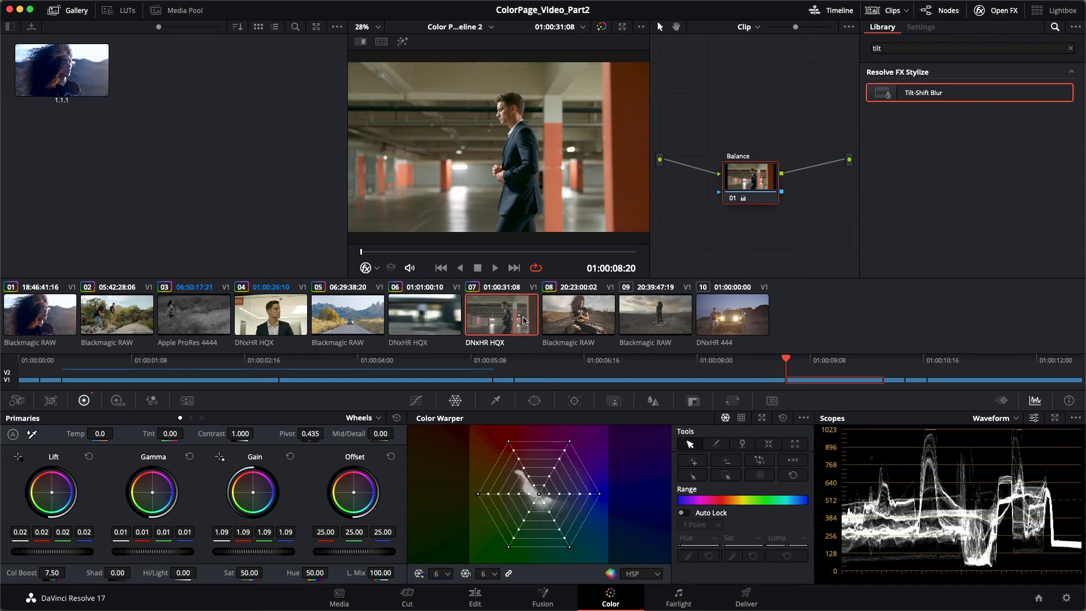
pyautogui.click(714, 237)
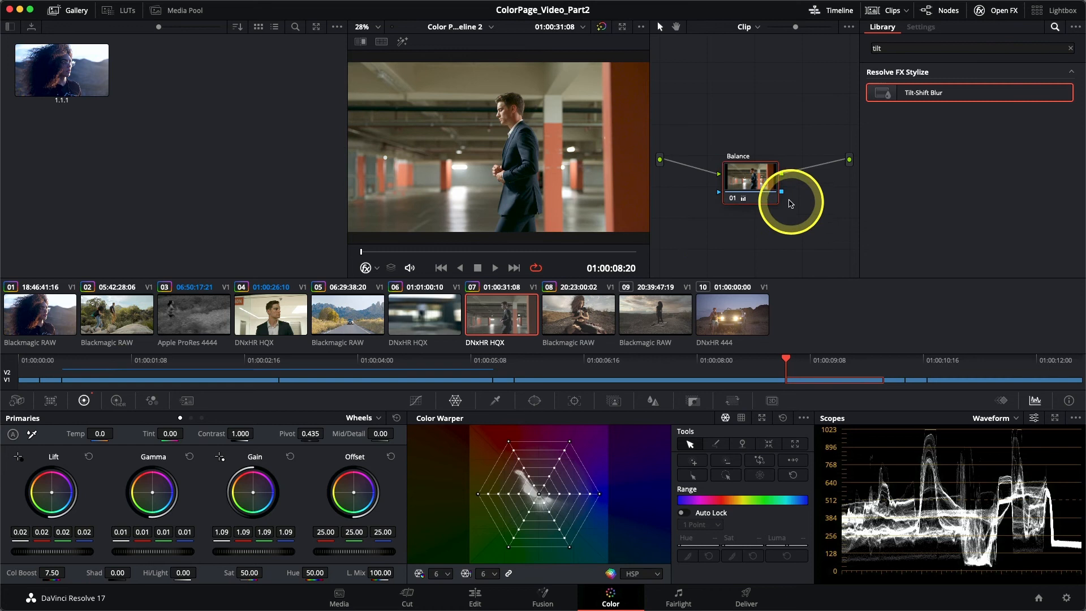
pyautogui.hotkey('alt', 's')
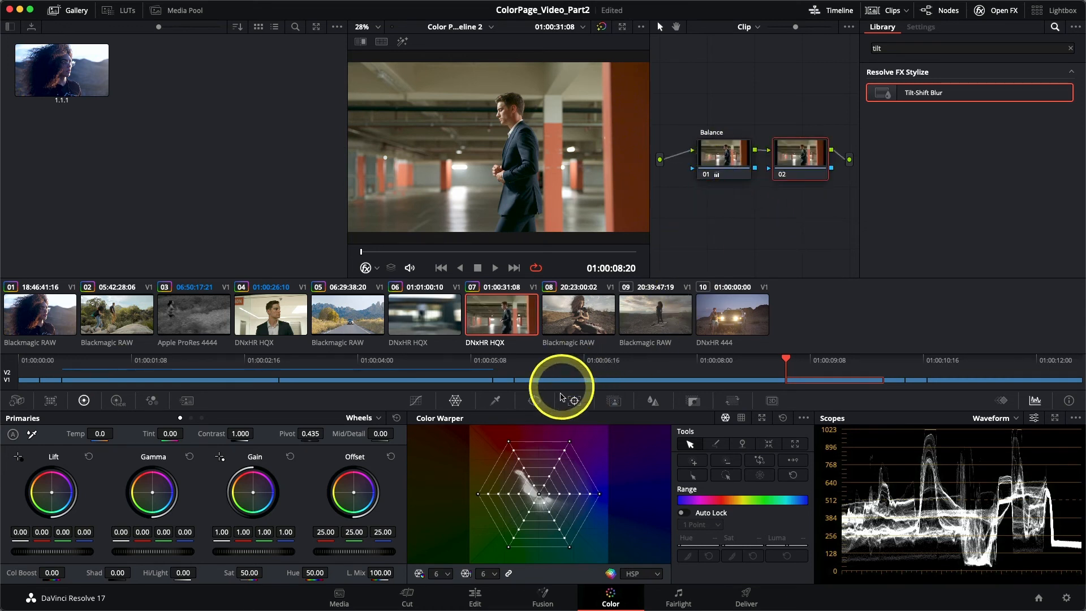
pyautogui.click(542, 403)
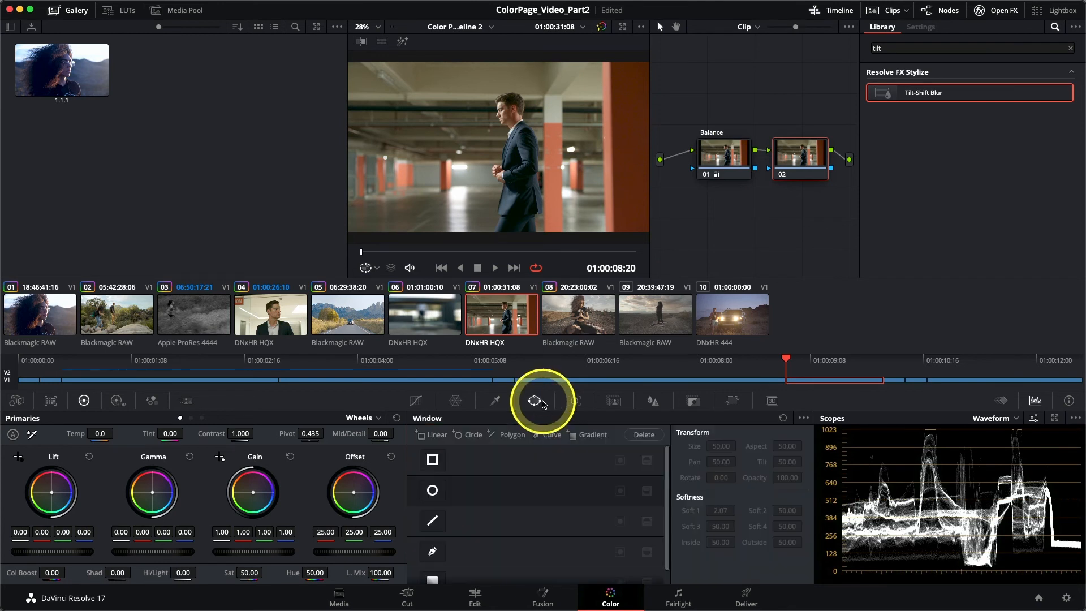
pyautogui.click(433, 490)
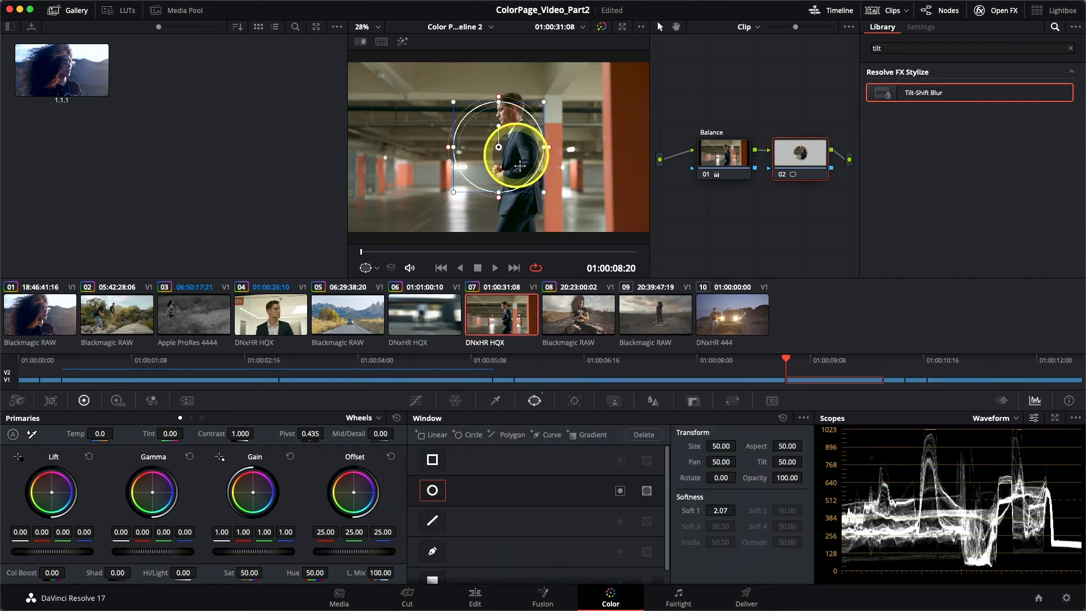
pyautogui.moveTo(534, 185); pyautogui.dragTo(508, 111)
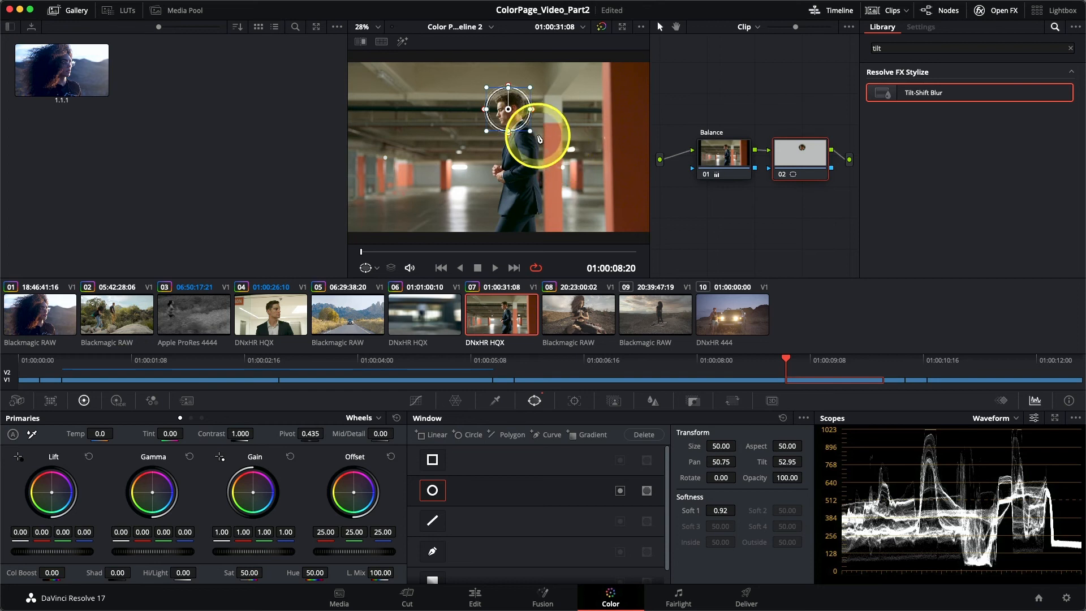
pyautogui.moveTo(530, 131); pyautogui.dragTo(511, 117)
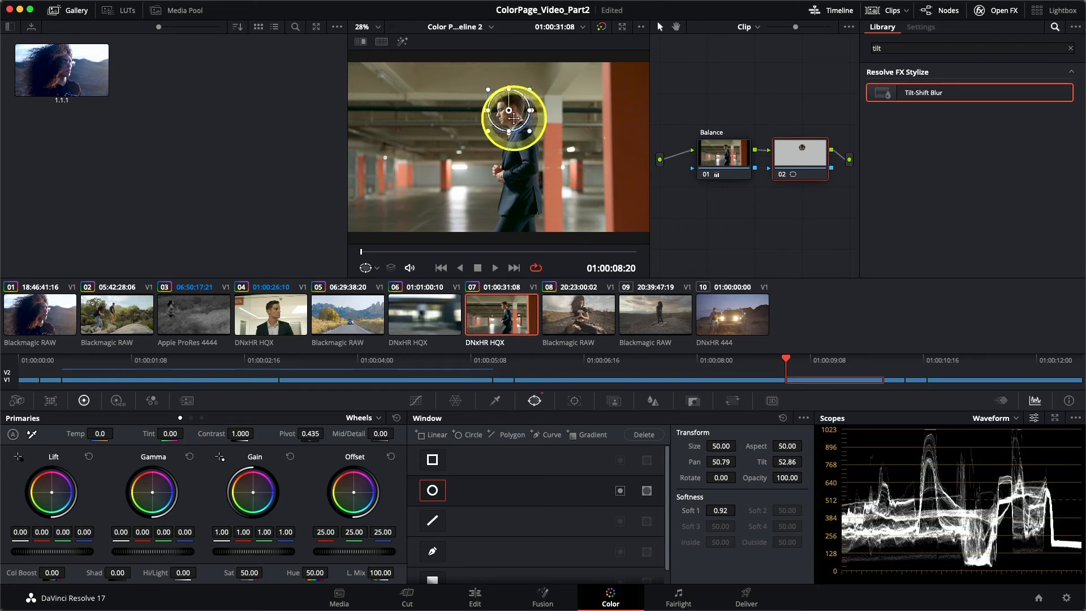
# Step: Track the head window forward through clip 07, enlarge the viewer, and scrub back to the clip's start
pyautogui.click(574, 401)
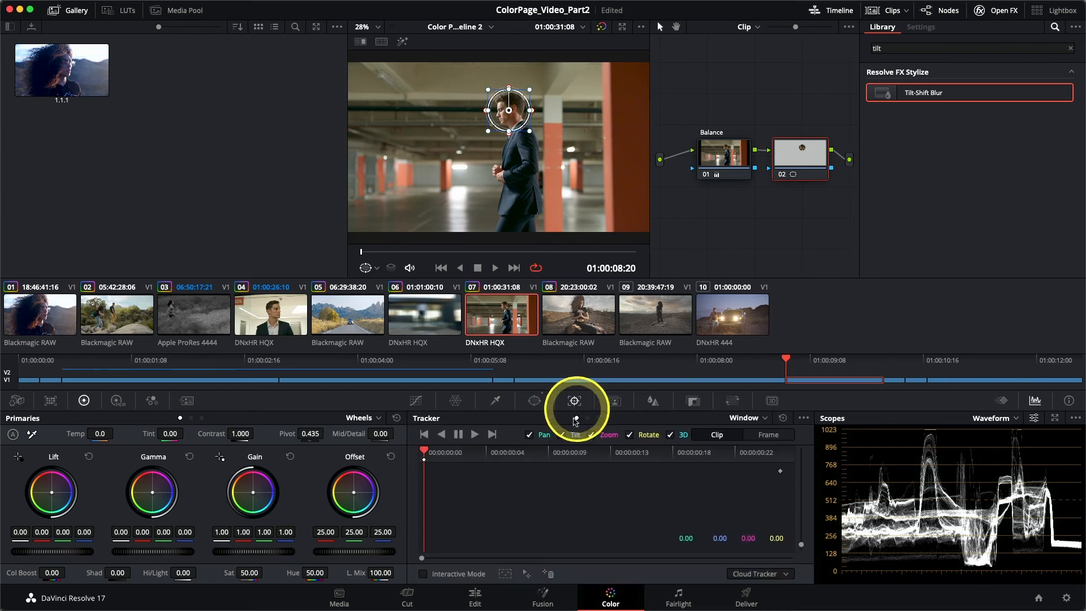
pyautogui.click(474, 433)
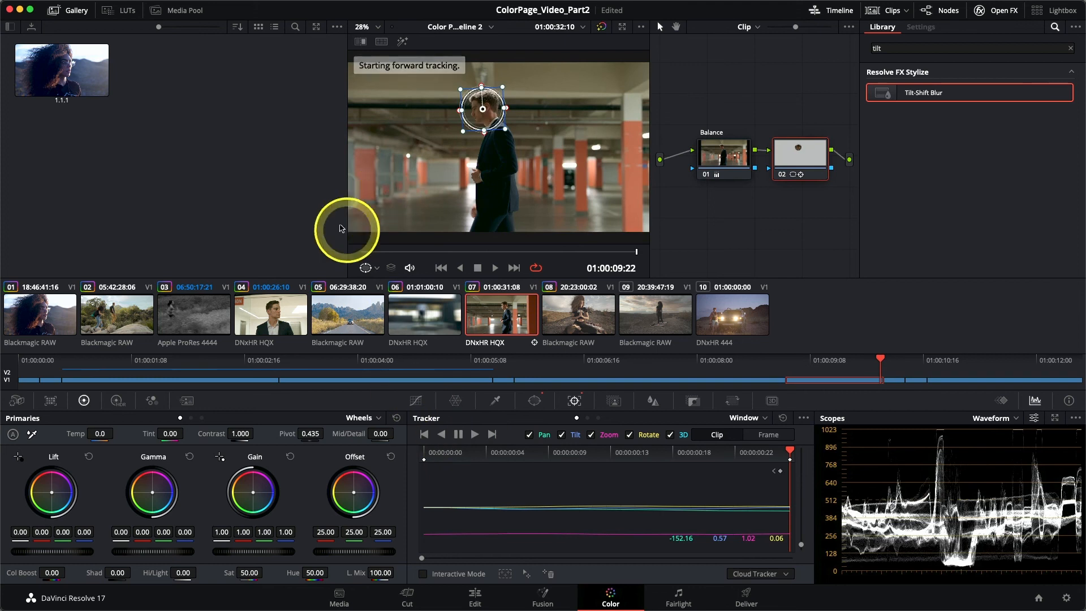
pyautogui.moveTo(351, 203); pyautogui.dragTo(304, 198)
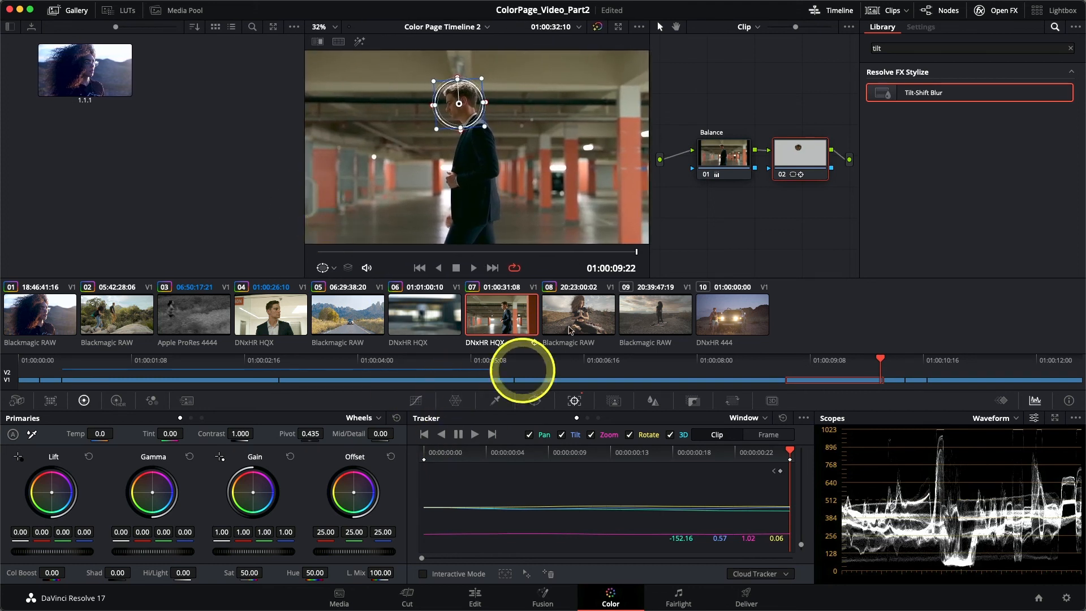
pyautogui.moveTo(614, 253); pyautogui.dragTo(309, 248)
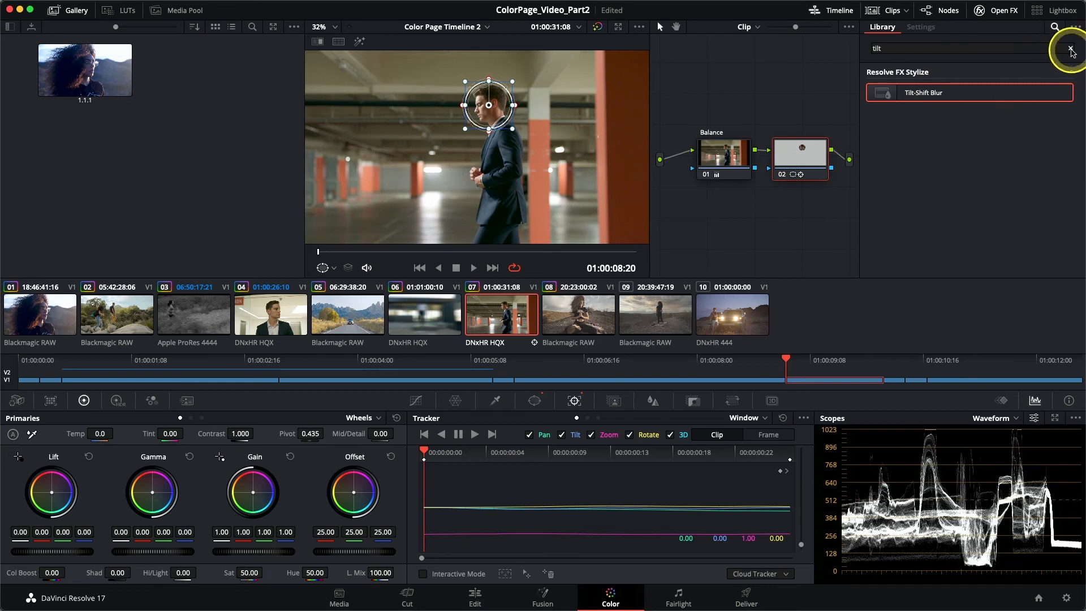
# Step: Clear the effects search, apply Mosaic Blur to node 02 of clip 07, and play the result
pyautogui.click(1070, 50)
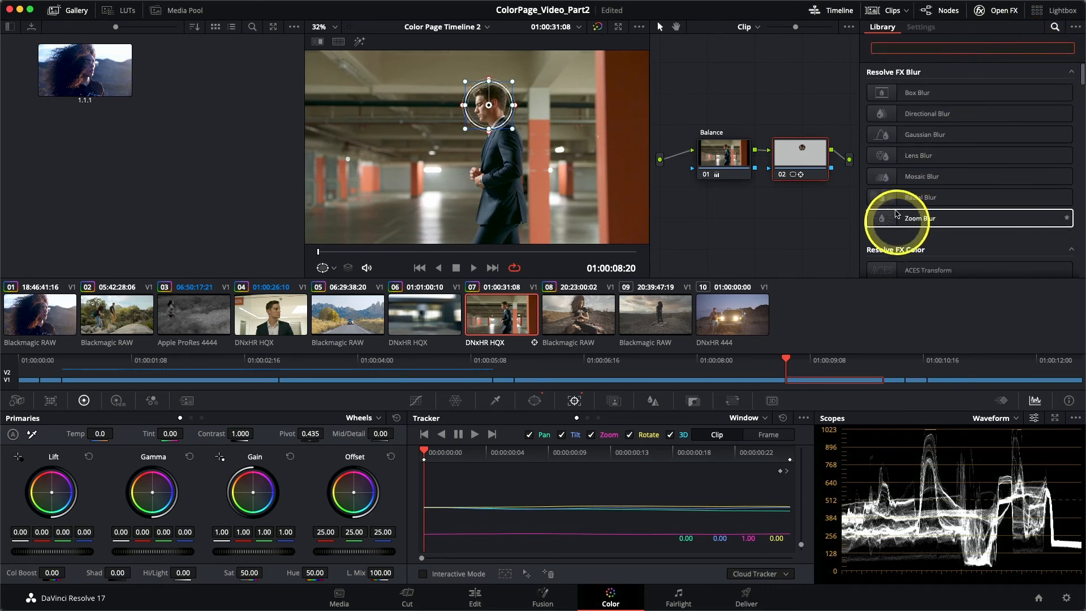
pyautogui.moveTo(922, 180); pyautogui.dragTo(816, 165)
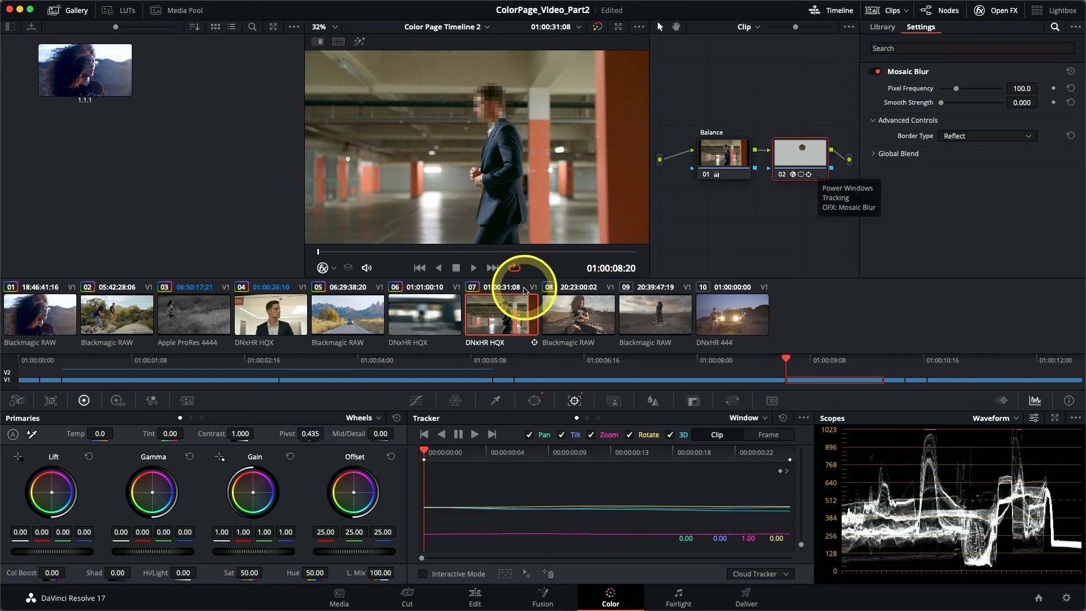
pyautogui.click(474, 268)
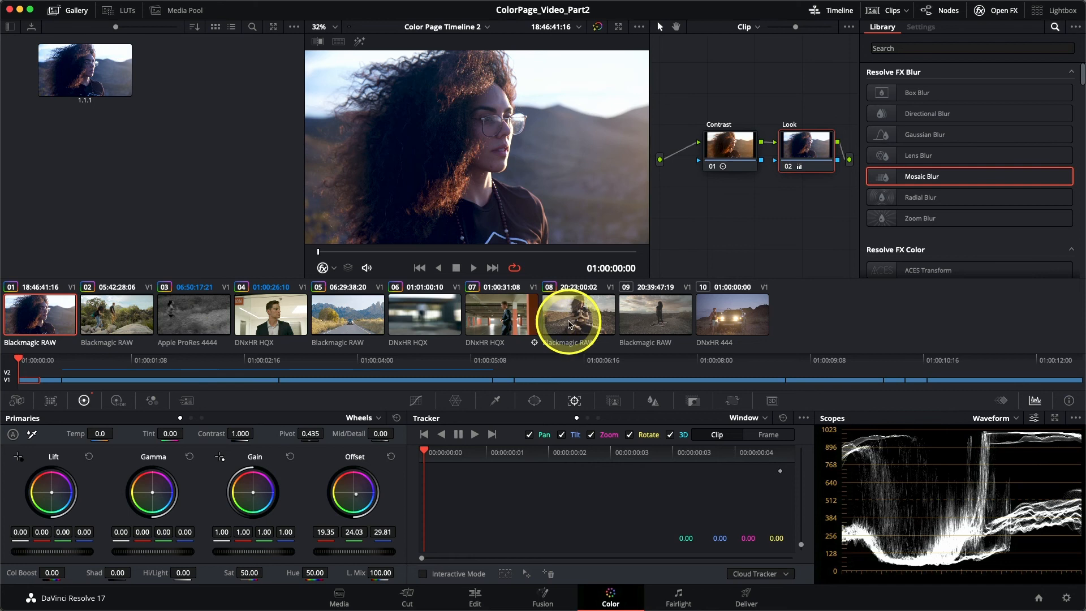
# Step: Grab a still of clip 01 into the gallery and label it Blue Look
pyautogui.click(569, 324)
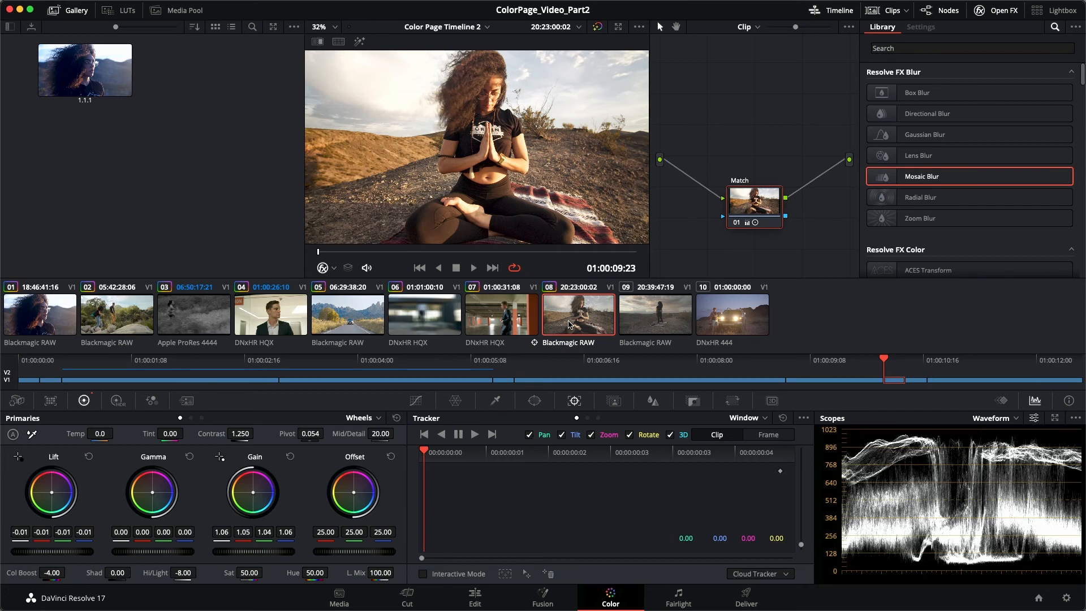
pyautogui.click(43, 308)
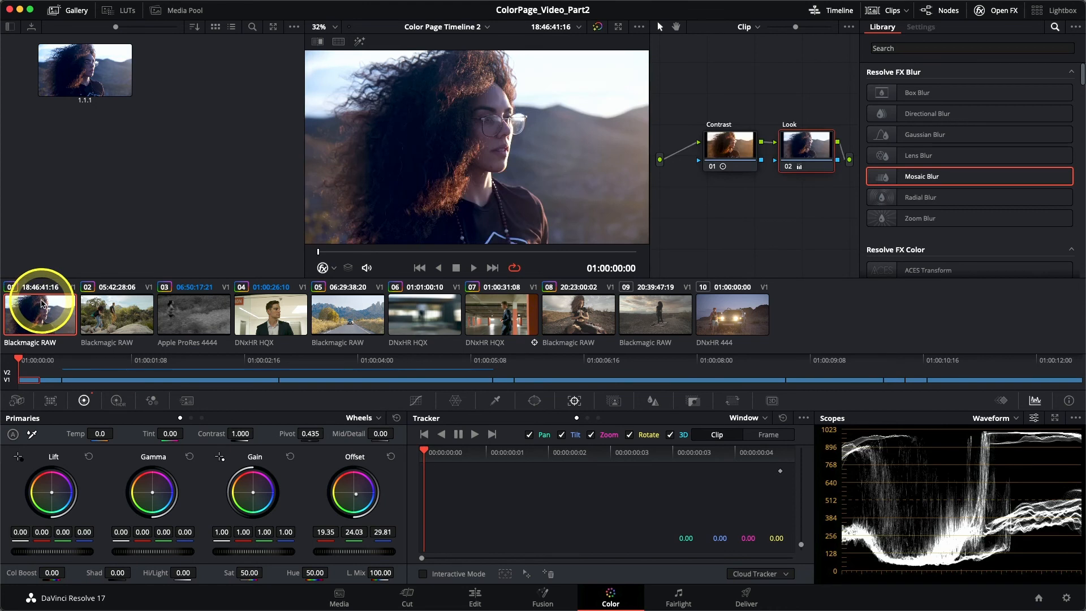
pyautogui.rightClick(427, 139)
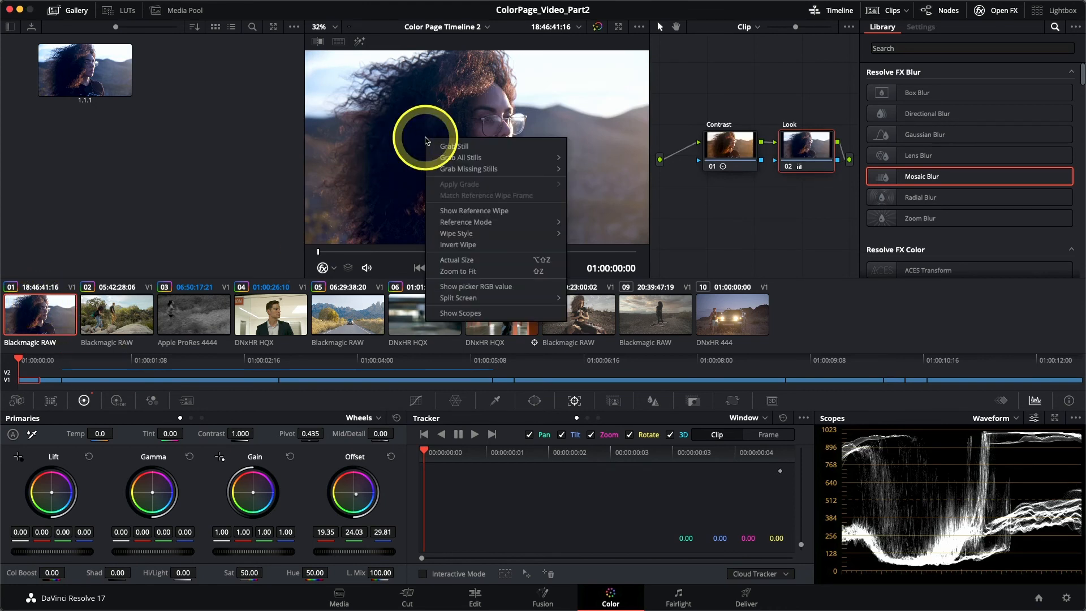
pyautogui.click(452, 145)
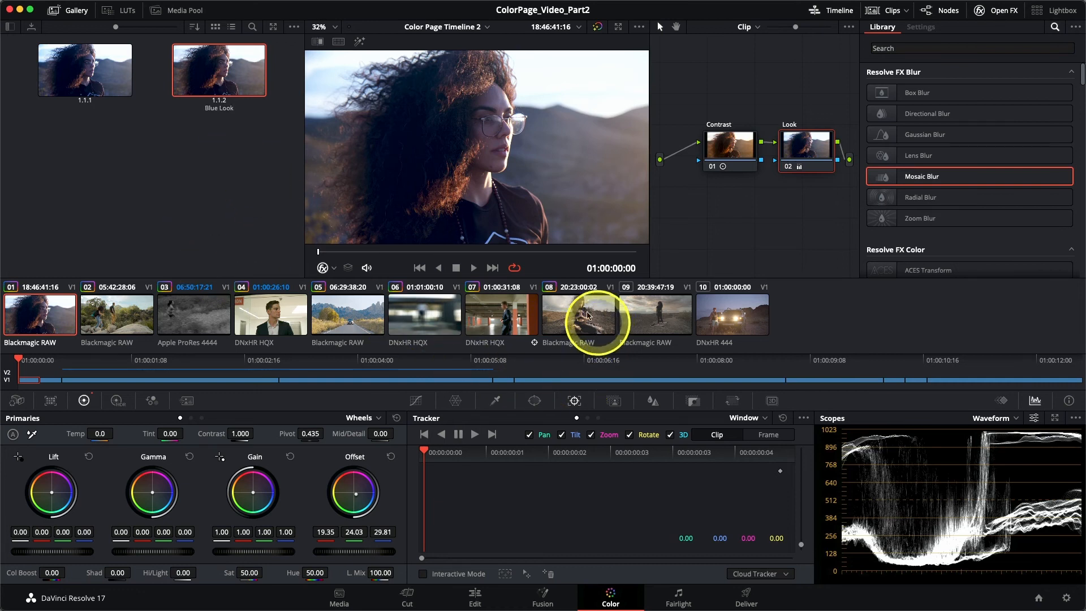
# Step: Hide the Open FX library and apply the Blue Look still's grade to clip 08
pyautogui.click(571, 315)
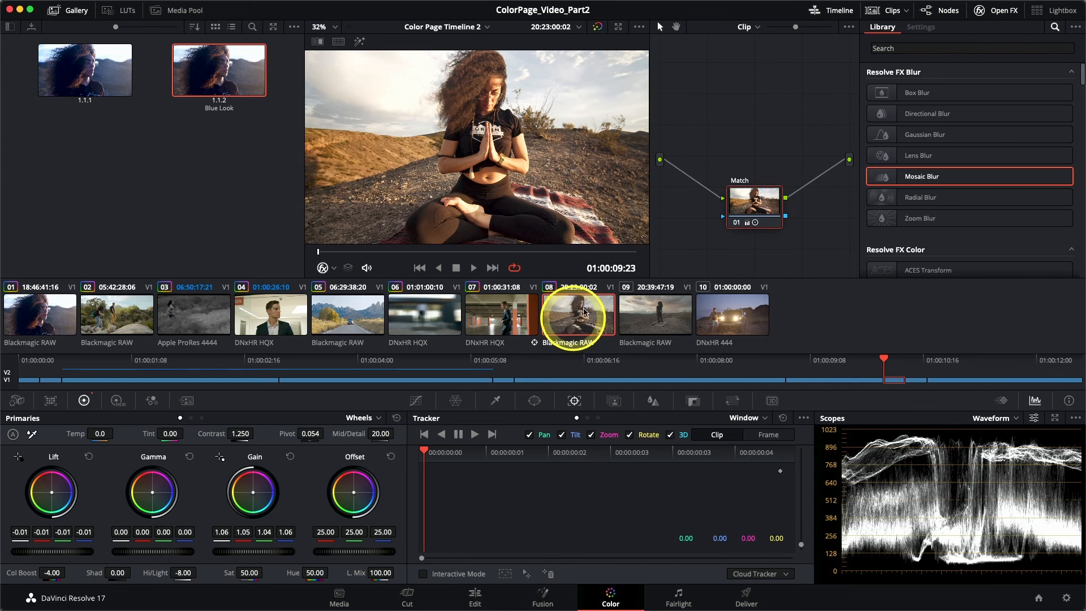
pyautogui.click(998, 11)
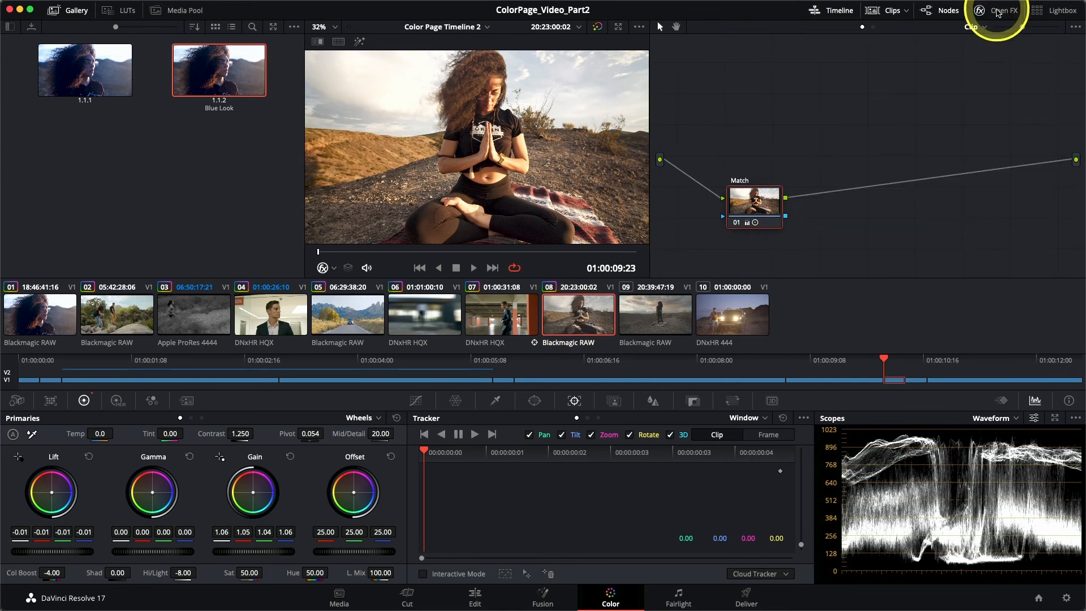
pyautogui.moveTo(760, 197); pyautogui.dragTo(784, 188)
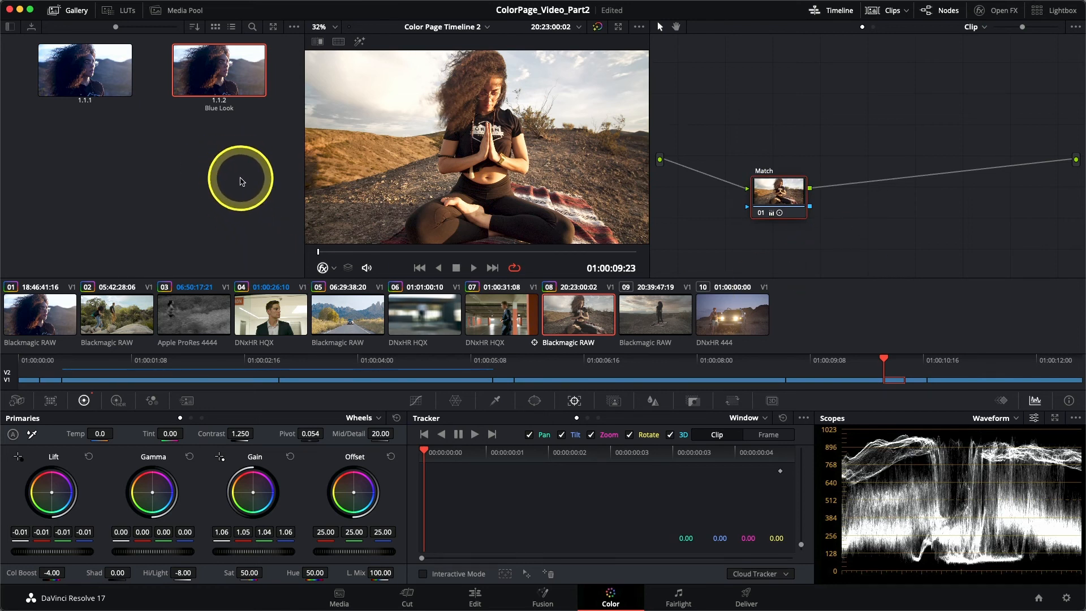
pyautogui.rightClick(216, 66)
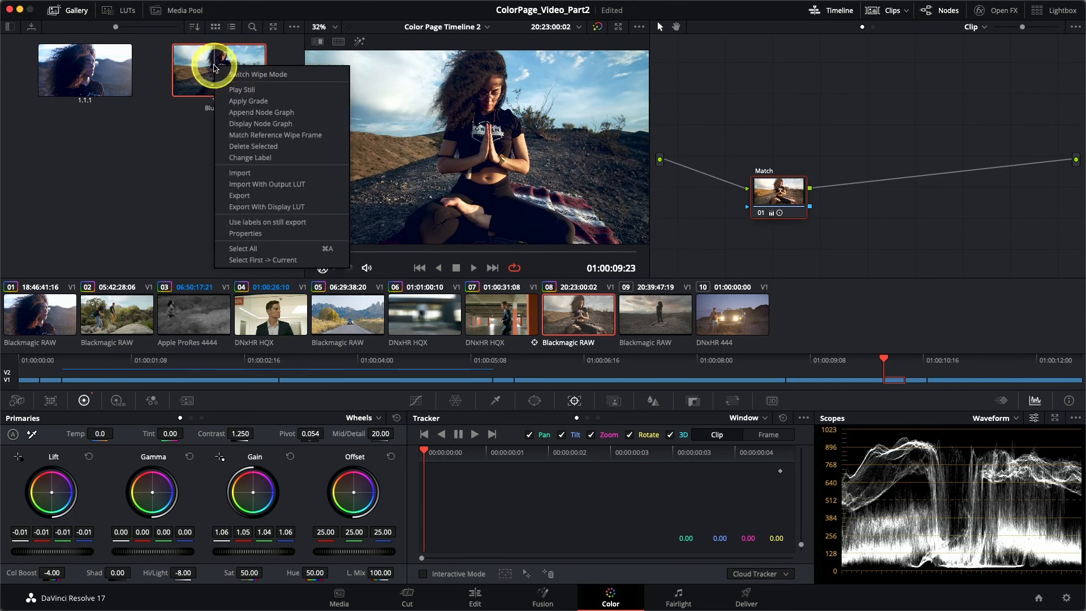
pyautogui.click(237, 103)
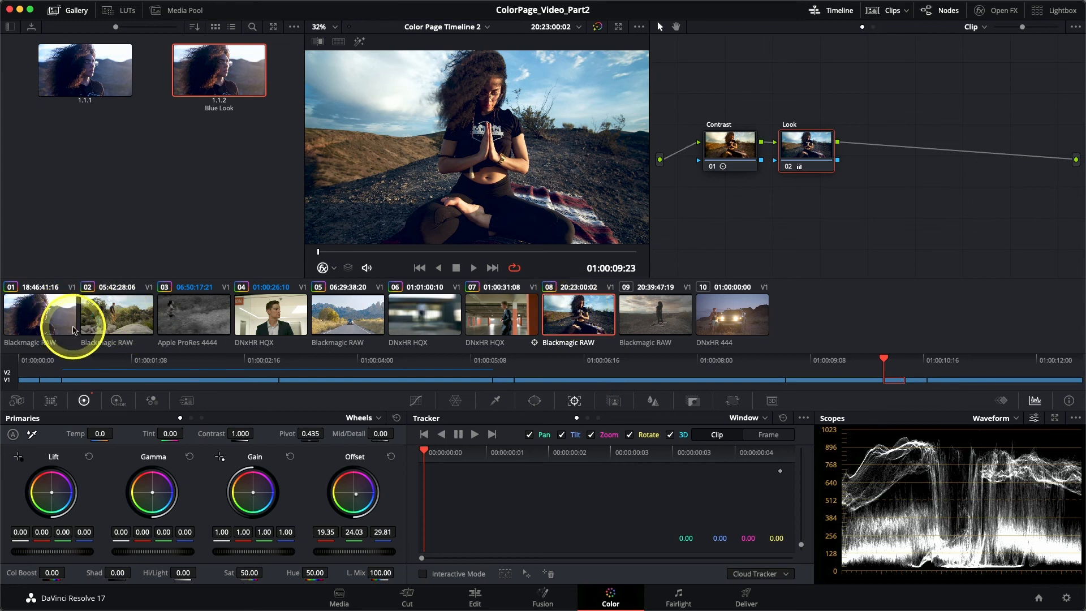
# Step: Compare the look of clips 01 and 08 by alternating between them, and undo the grade applied to clip 08
pyautogui.click(75, 331)
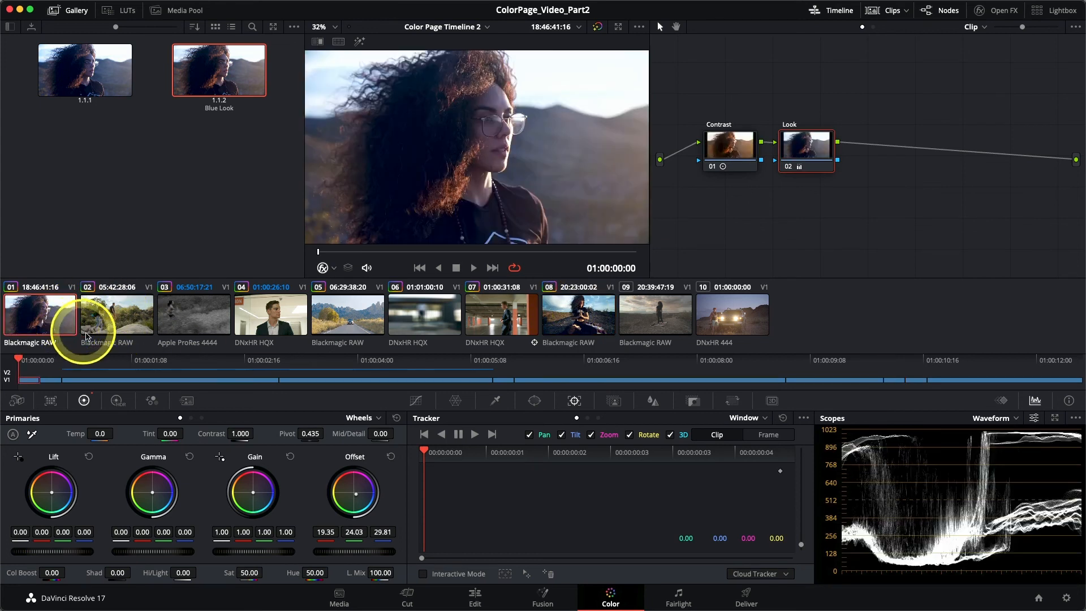
pyautogui.click(567, 324)
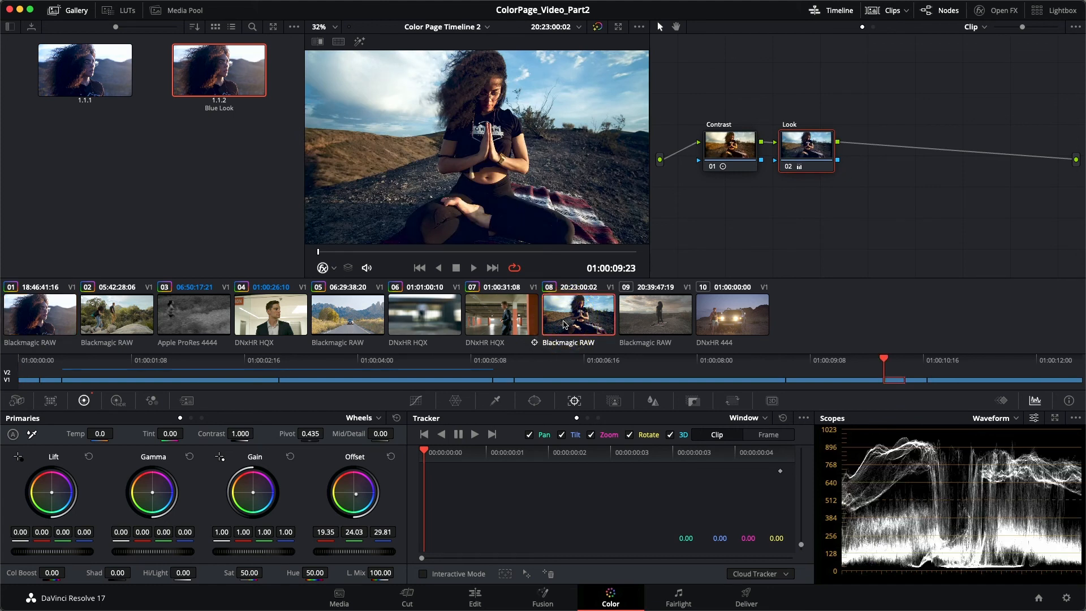
pyautogui.click(55, 318)
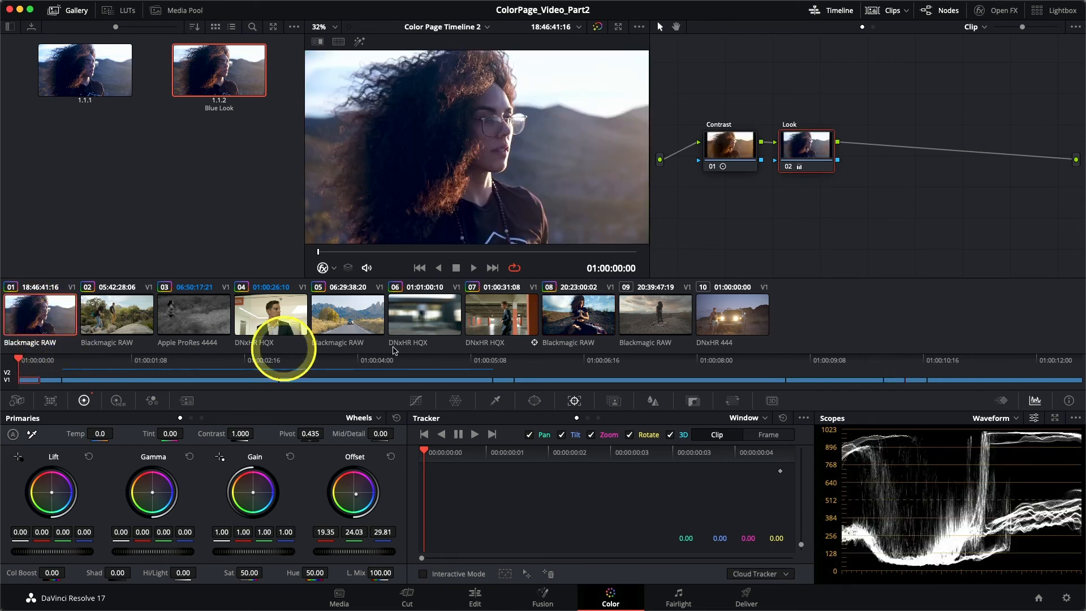
pyautogui.click(573, 322)
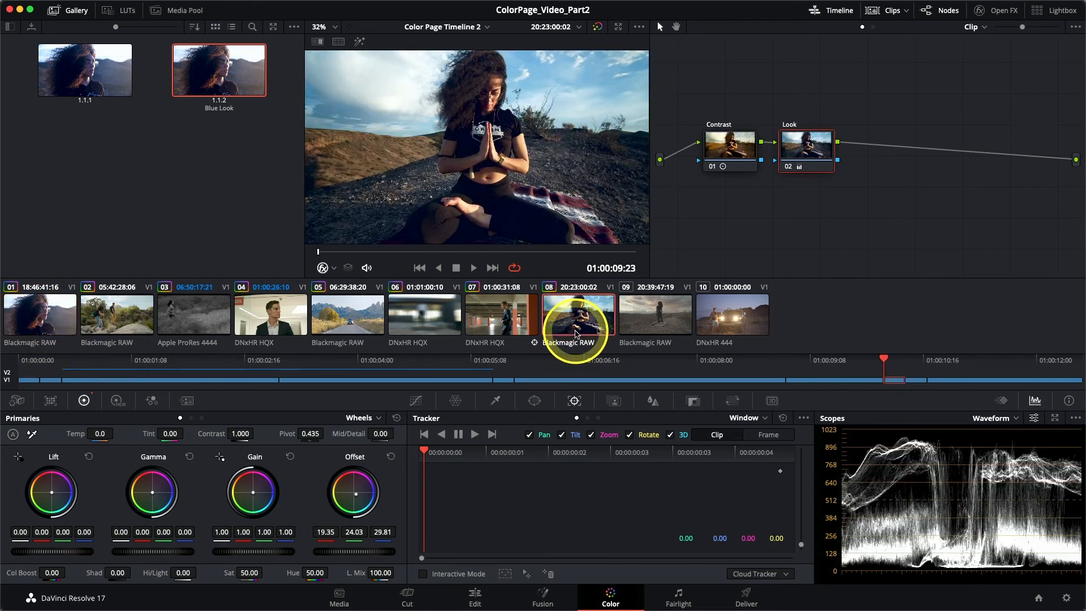
pyautogui.click(53, 311)
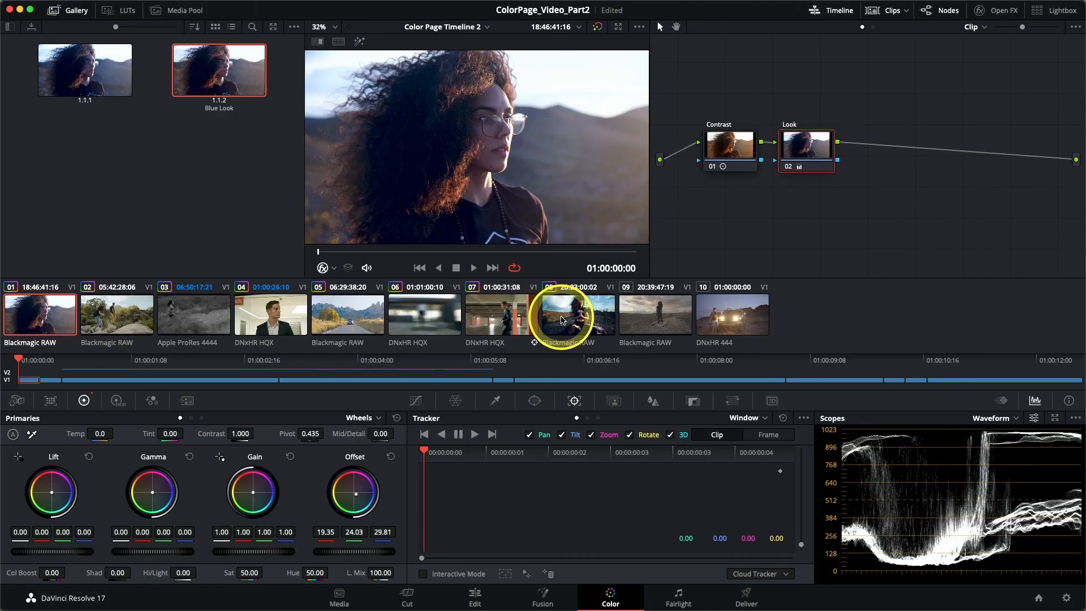
pyautogui.click(562, 320)
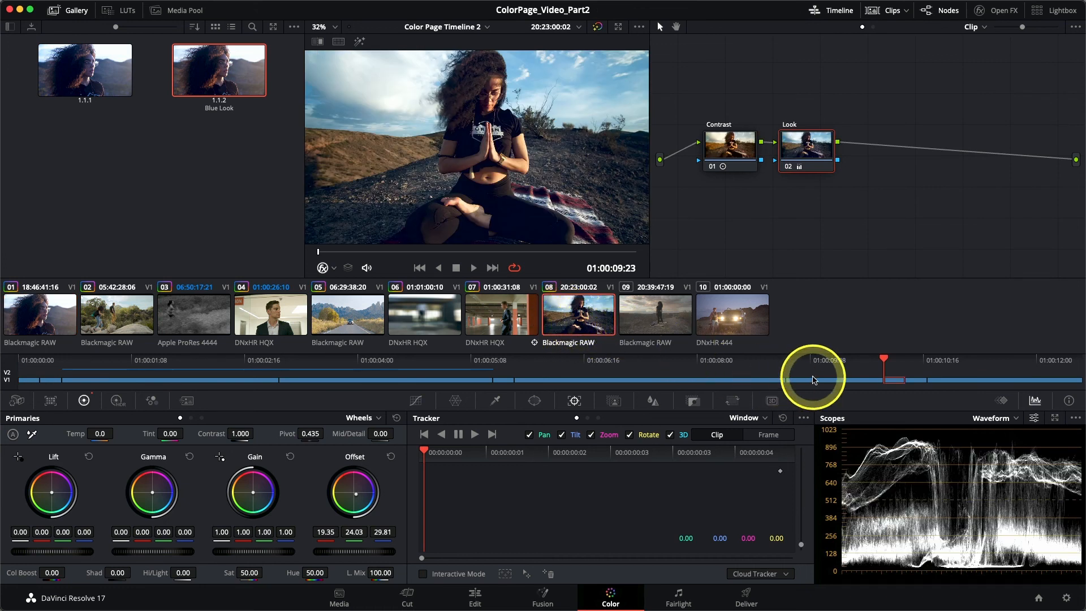
pyautogui.press('=')
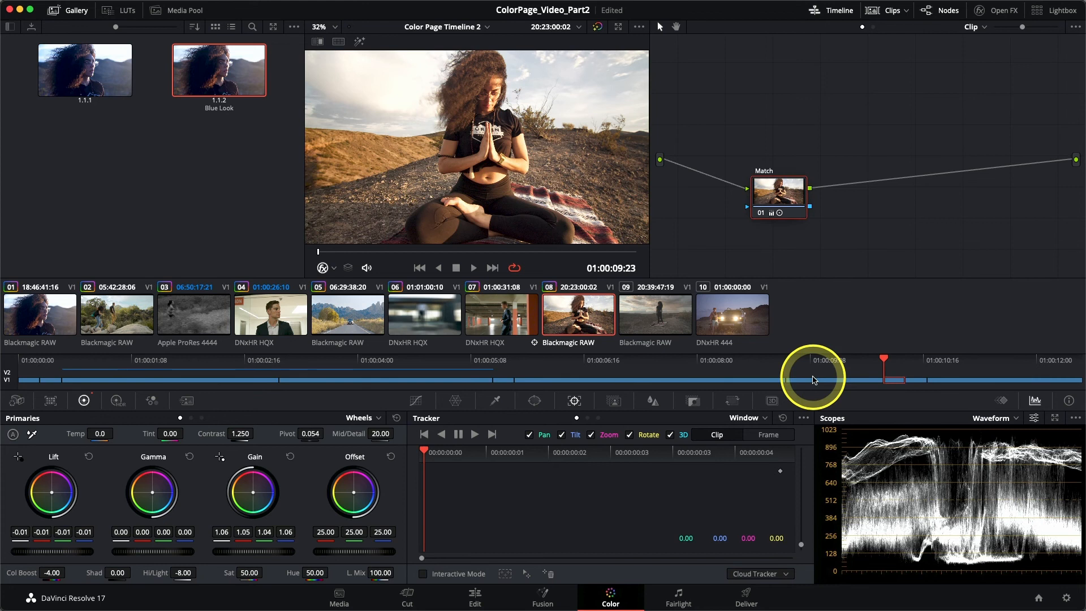
# Step: Move clip 08's Match node closer to the graph's input and disable it to preview the image without its correction
pyautogui.moveTo(777, 187); pyautogui.dragTo(729, 135)
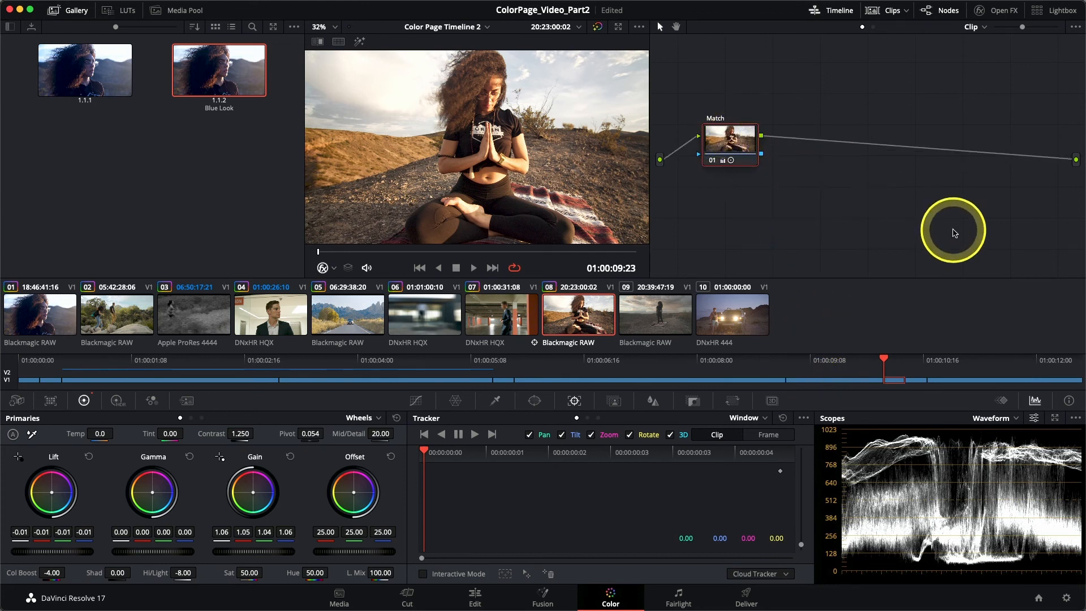
pyautogui.press('super+d')
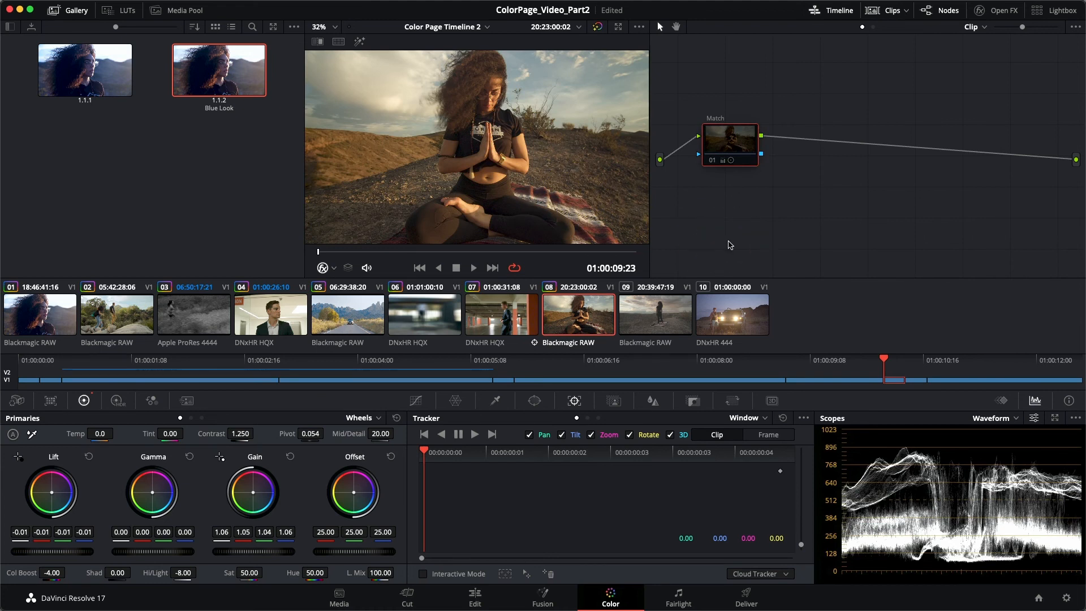
# Step: Re-enable clip 08's Match node and append the Blue Look still's node graph to it
pyautogui.press('super+d')
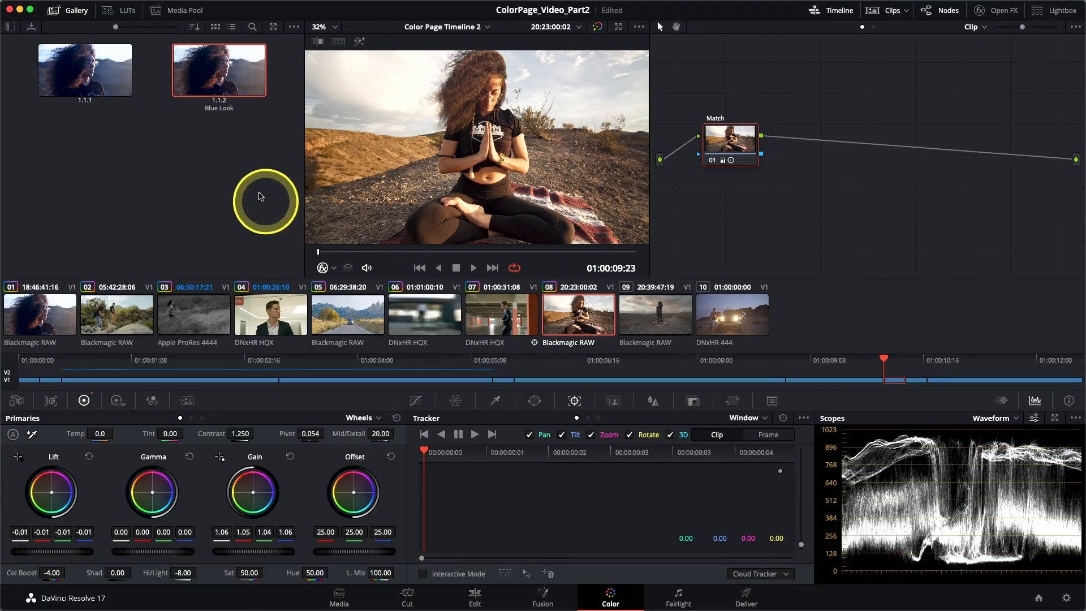
pyautogui.rightClick(204, 69)
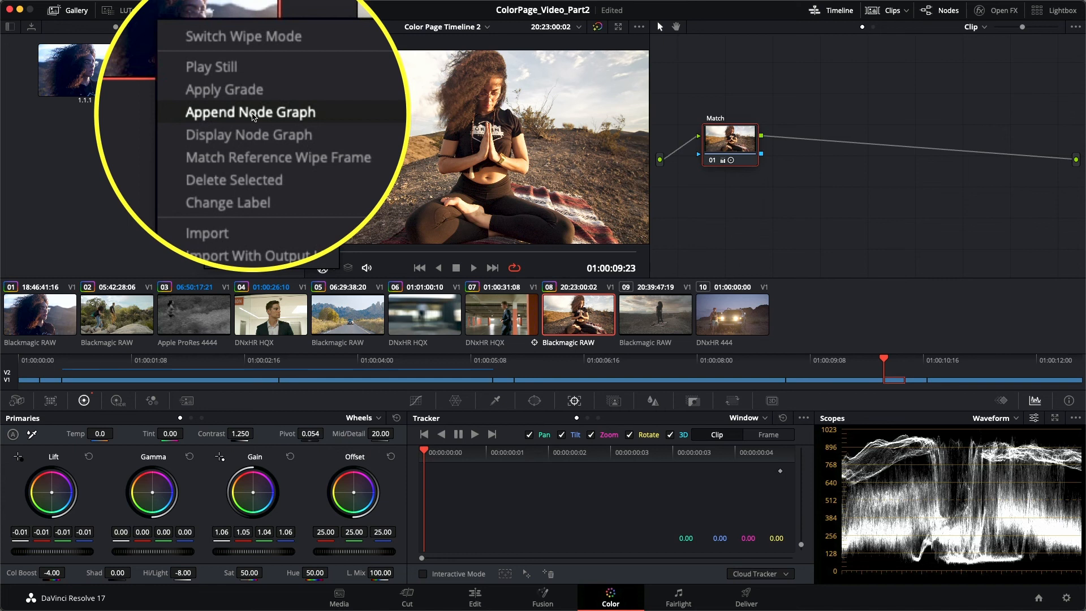
pyautogui.click(243, 111)
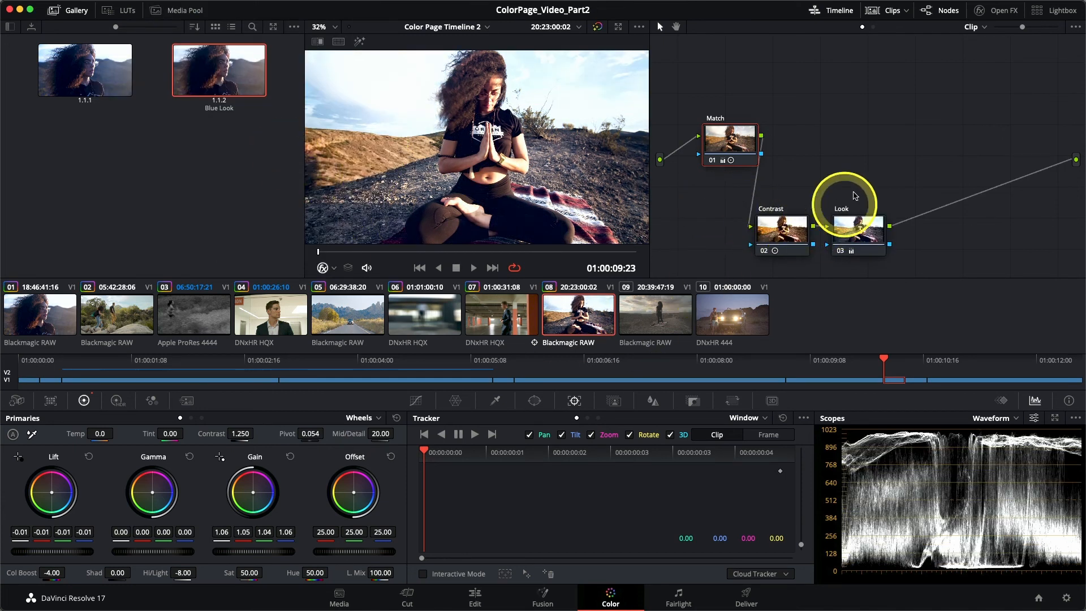
# Step: Delete the appended Contrast node from clip 08 and move the Look node up beside the Match node
pyautogui.click(773, 231)
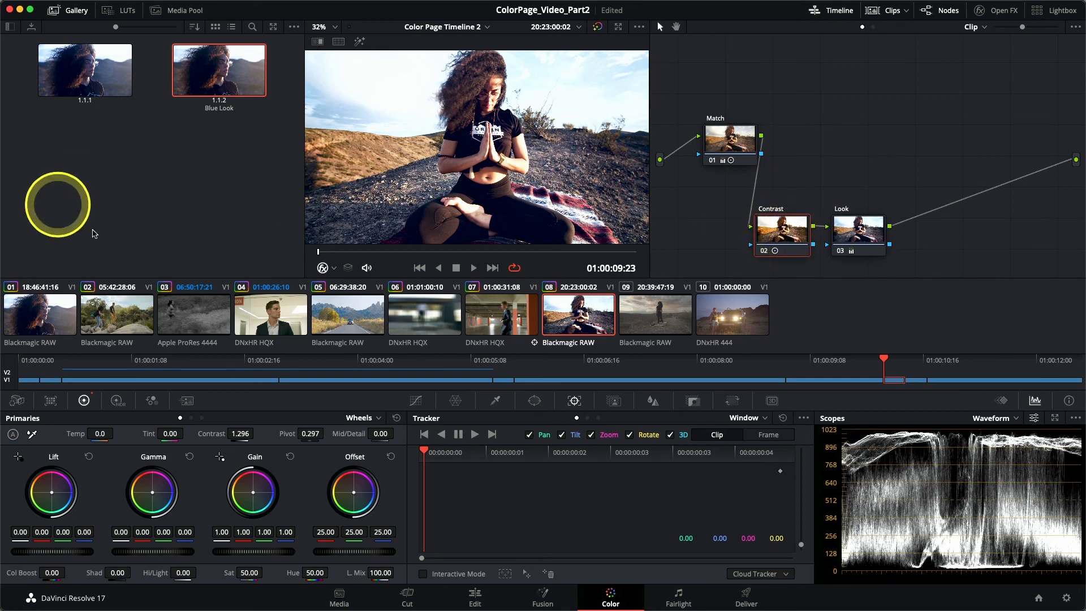
pyautogui.click(59, 327)
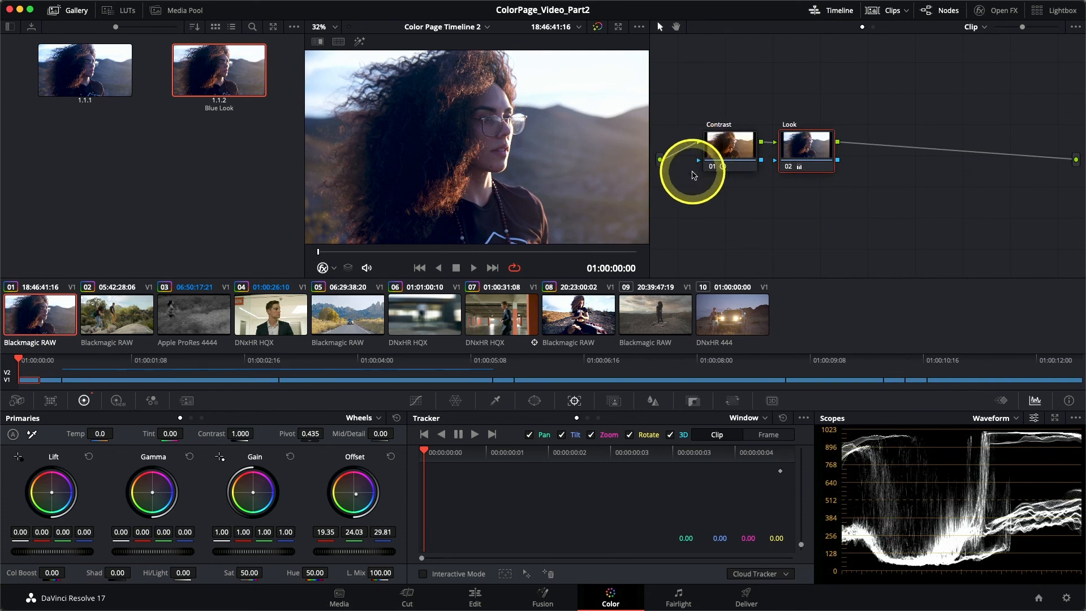
pyautogui.click(595, 323)
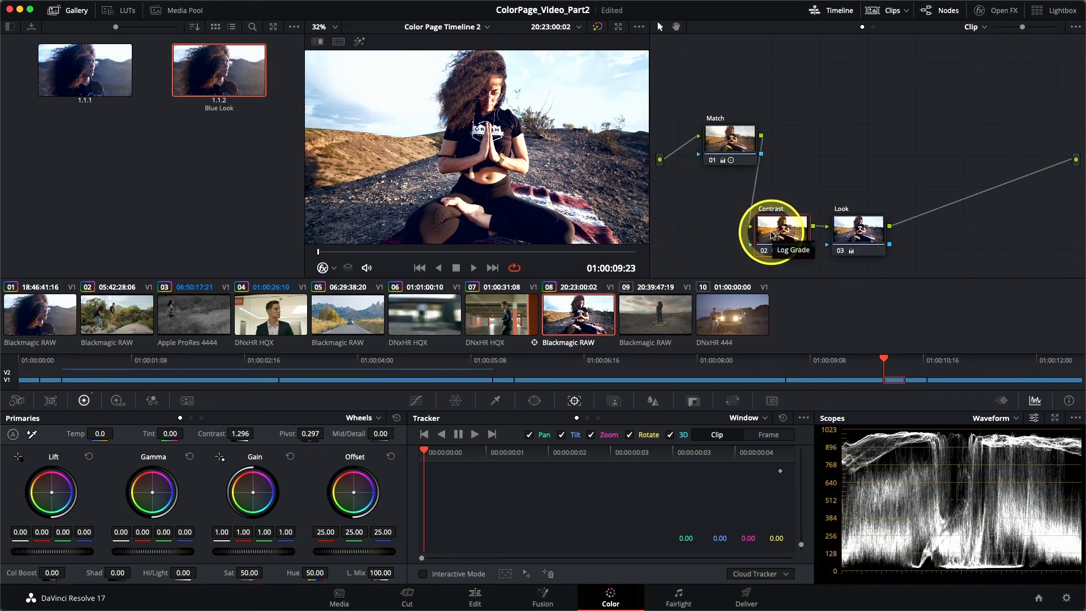
pyautogui.press('Delete')
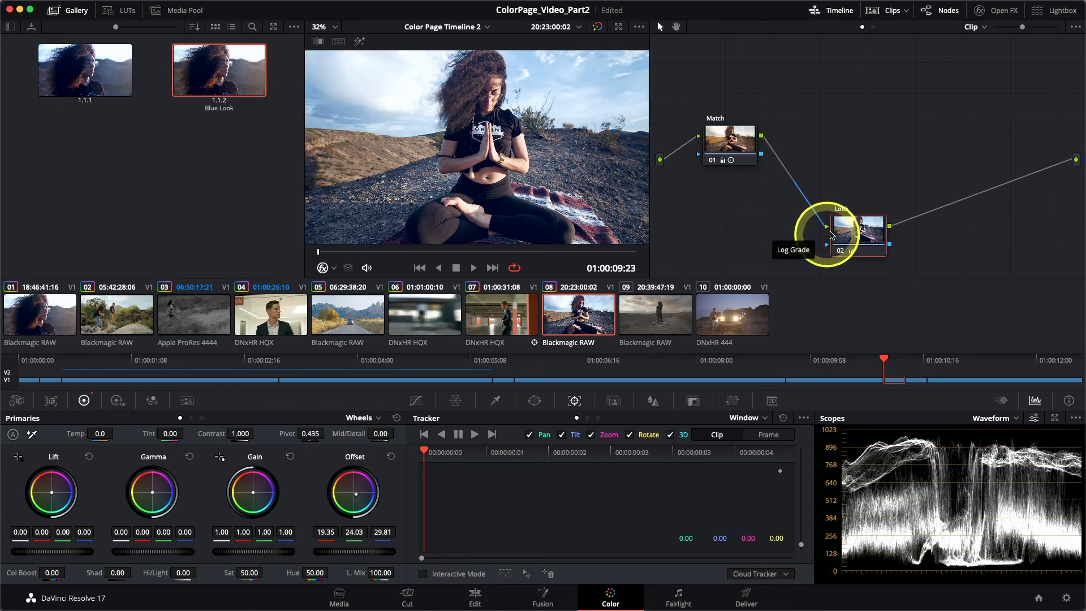
pyautogui.moveTo(856, 237); pyautogui.dragTo(840, 157)
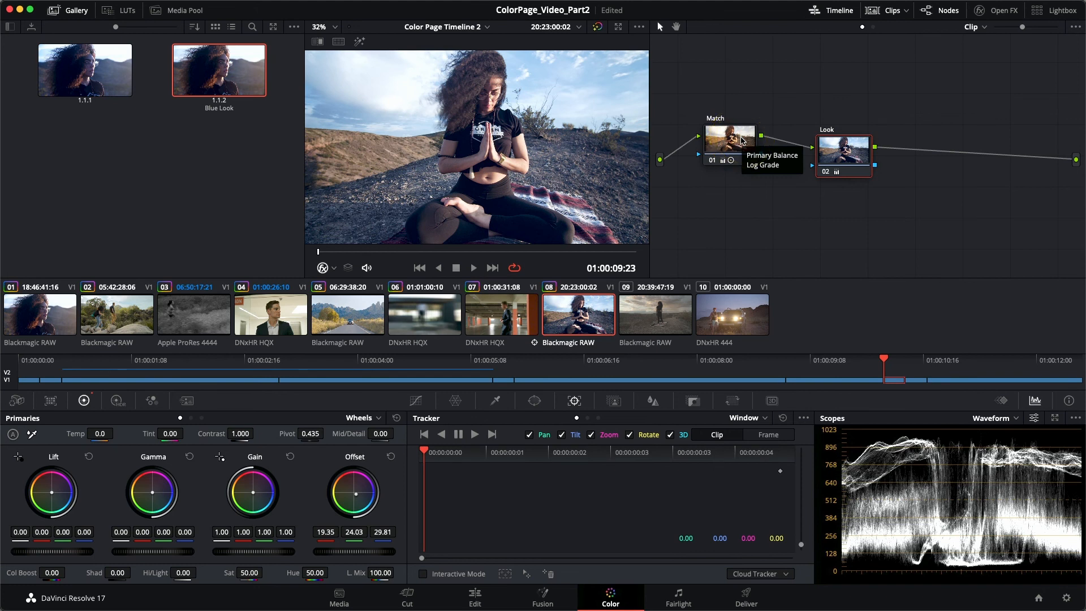
pyautogui.moveTo(826, 159); pyautogui.dragTo(813, 150)
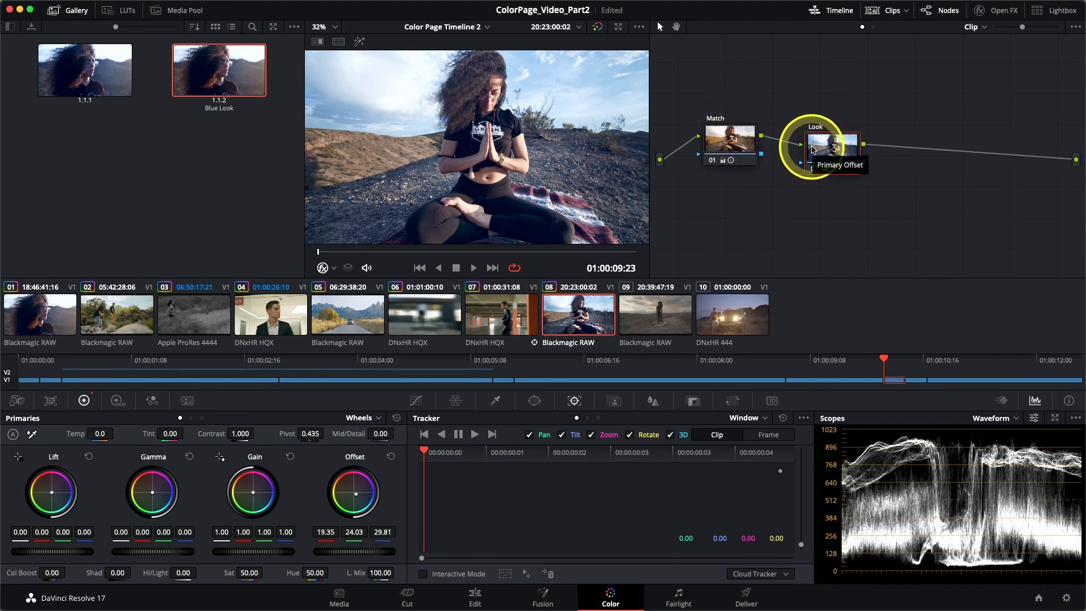
# Step: Compare the blue look on clips 01 and 08 by alternating between them
pyautogui.click(62, 315)
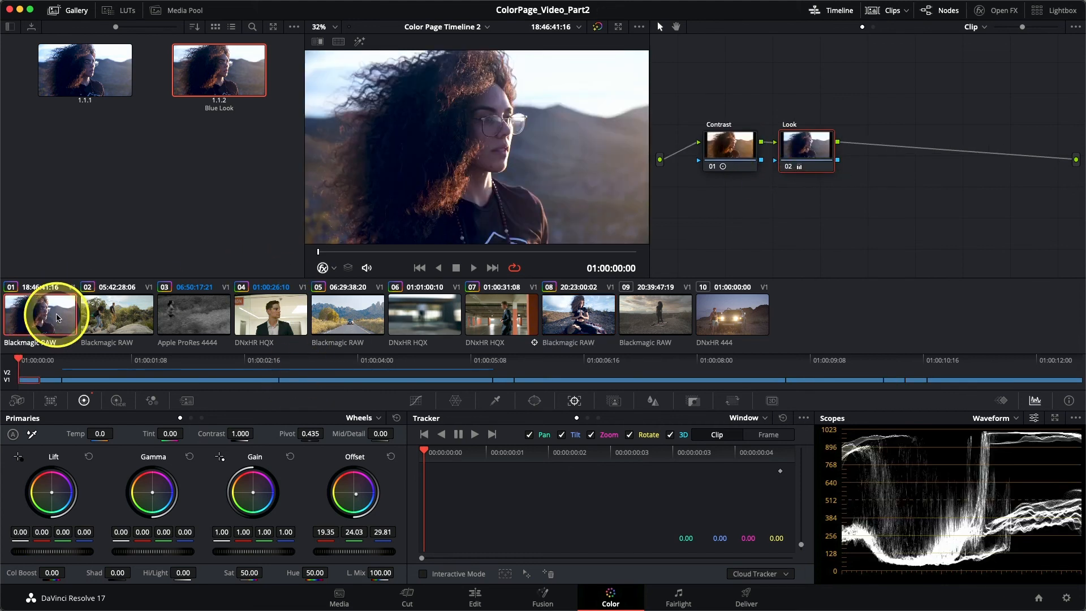
pyautogui.click(578, 324)
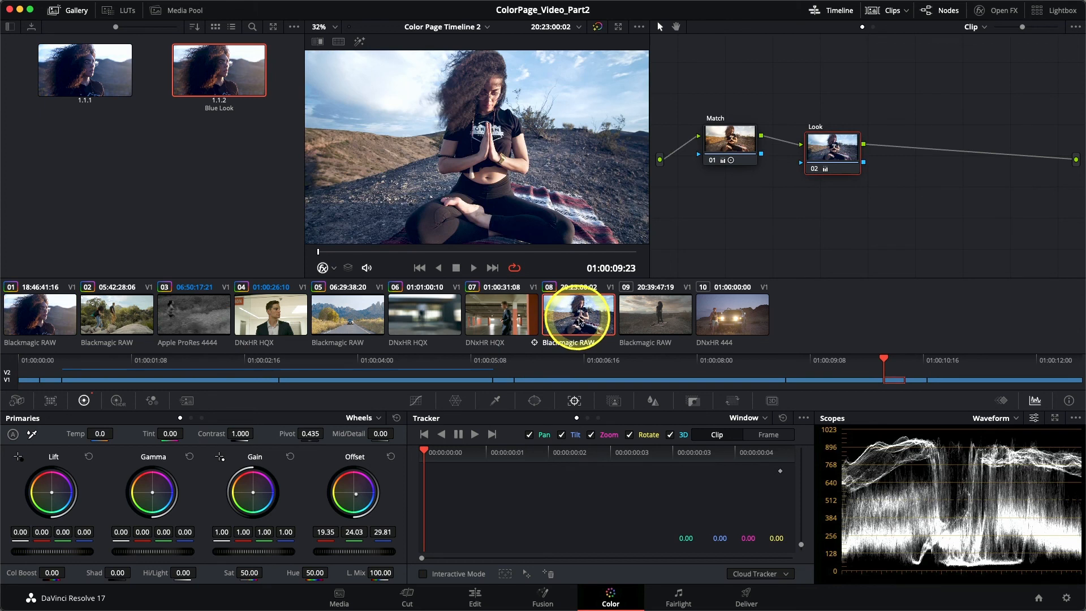
pyautogui.click(41, 313)
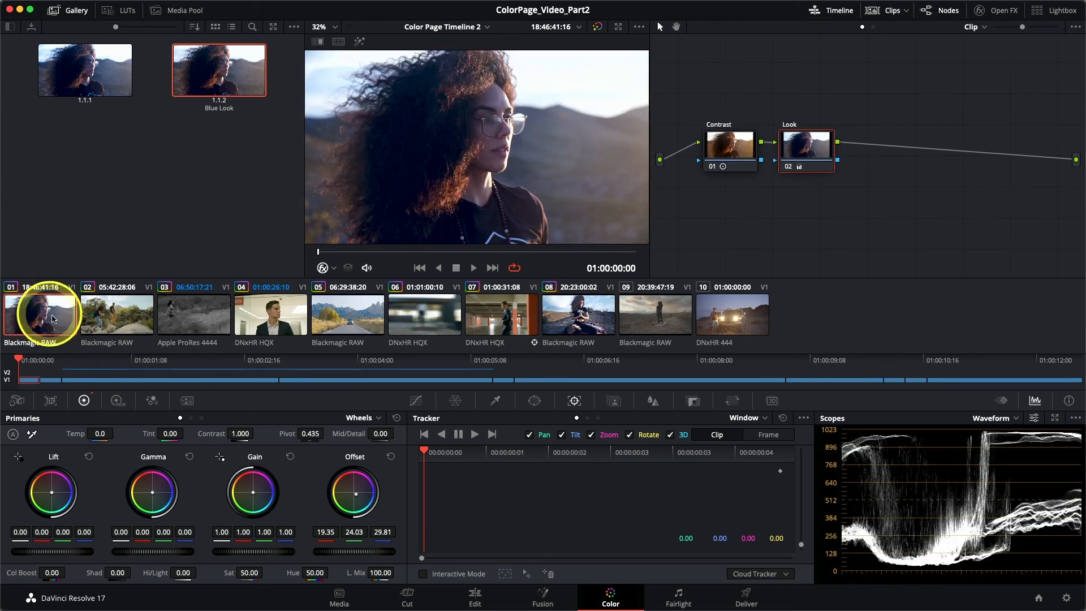
pyautogui.click(586, 323)
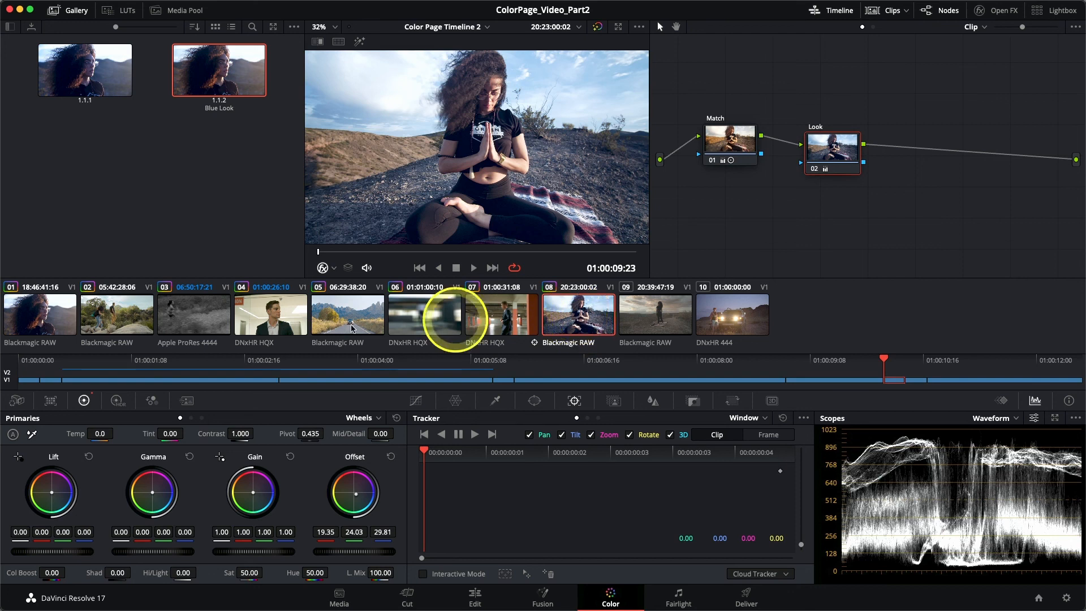
pyautogui.click(71, 315)
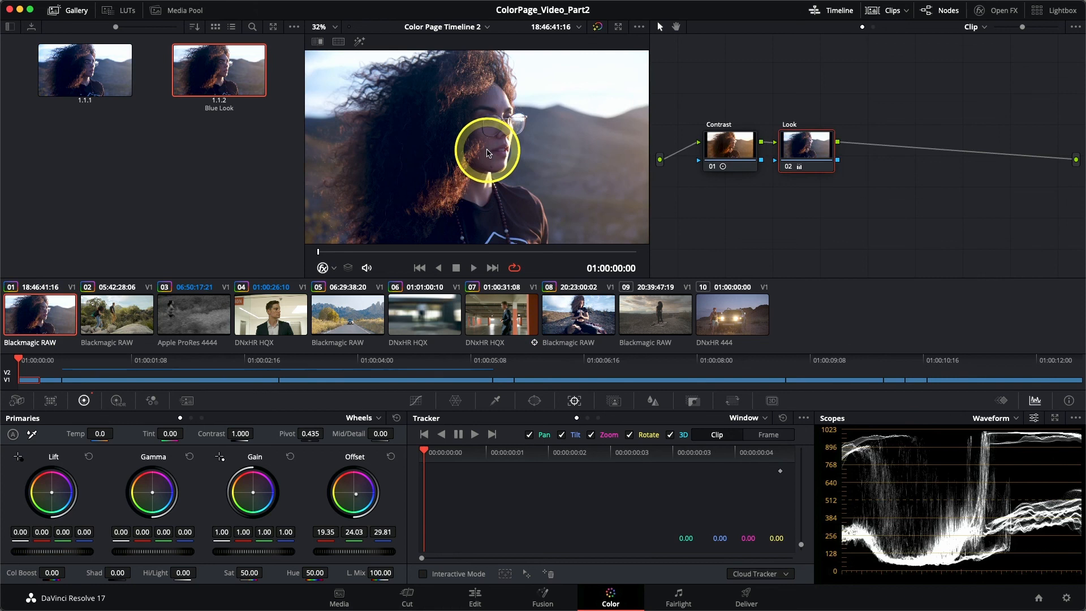
pyautogui.click(570, 310)
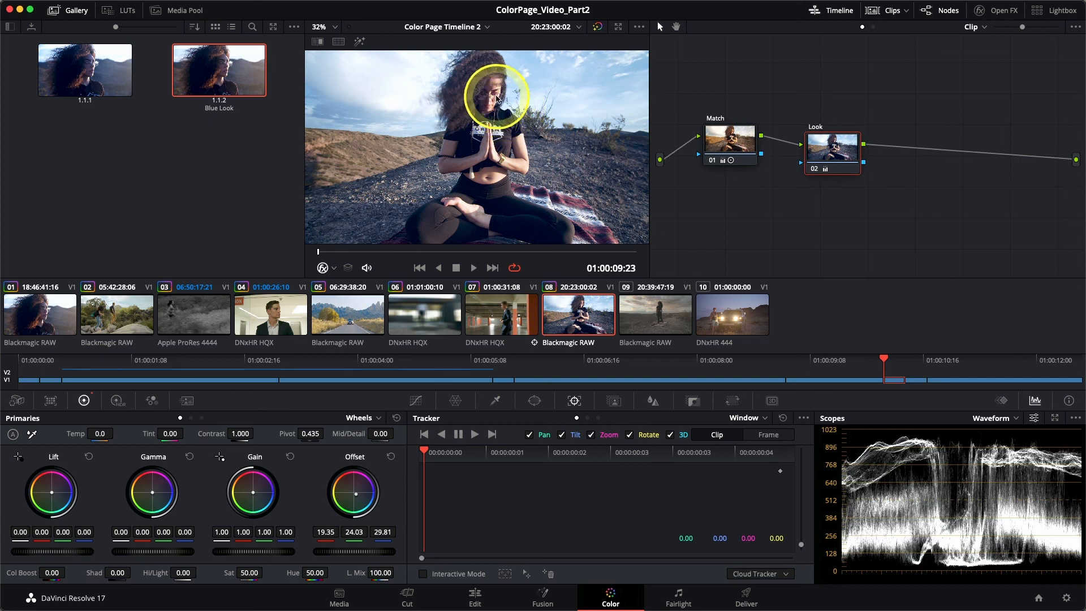
pyautogui.click(56, 308)
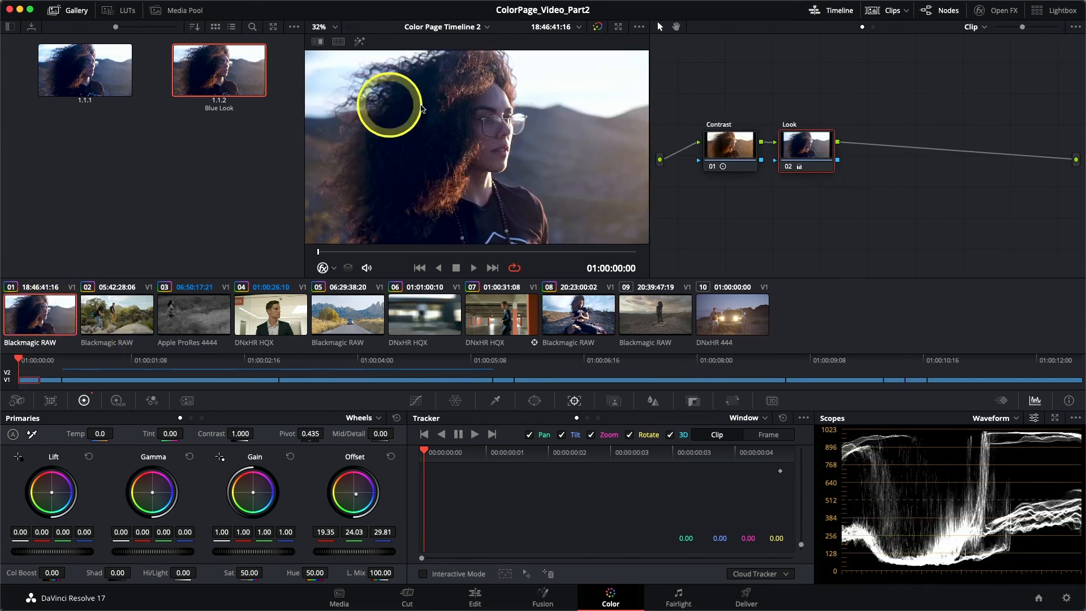
pyautogui.click(574, 319)
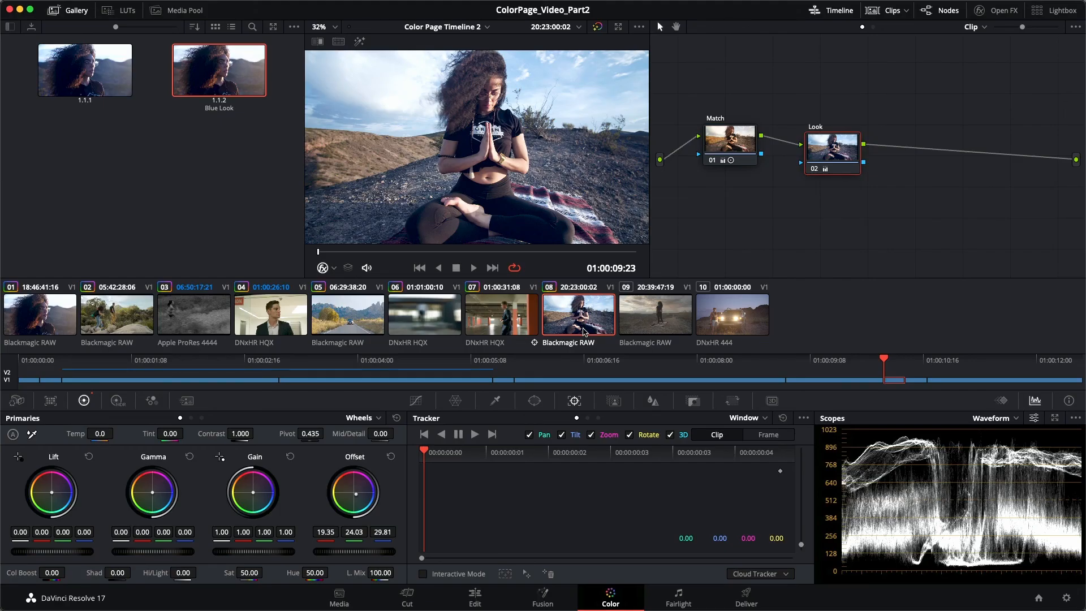
# Step: Grab a still of clip 02 into the gallery
pyautogui.click(129, 311)
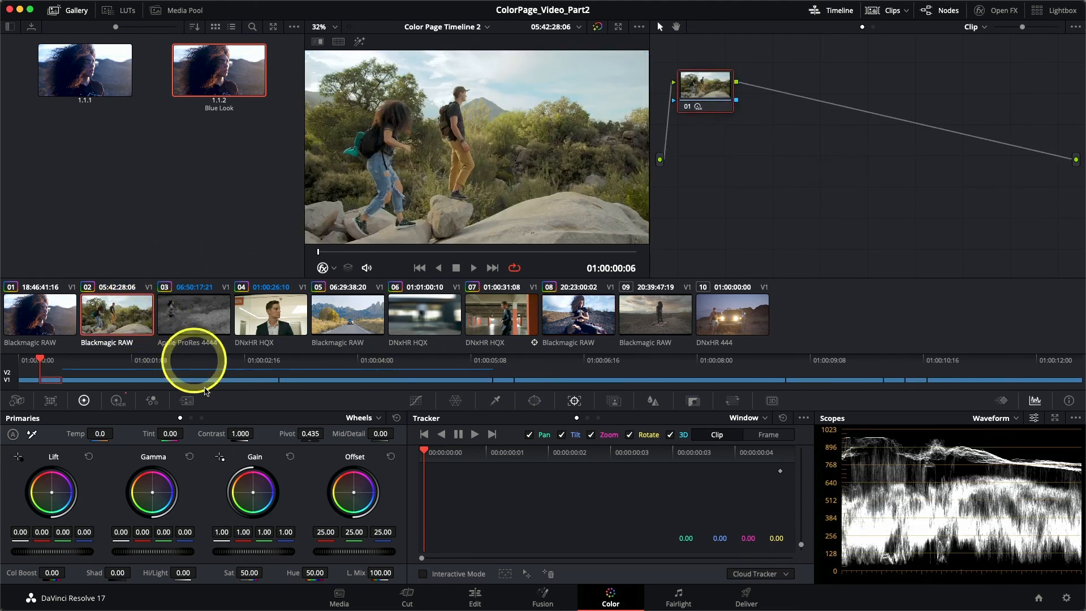
pyautogui.rightClick(443, 145)
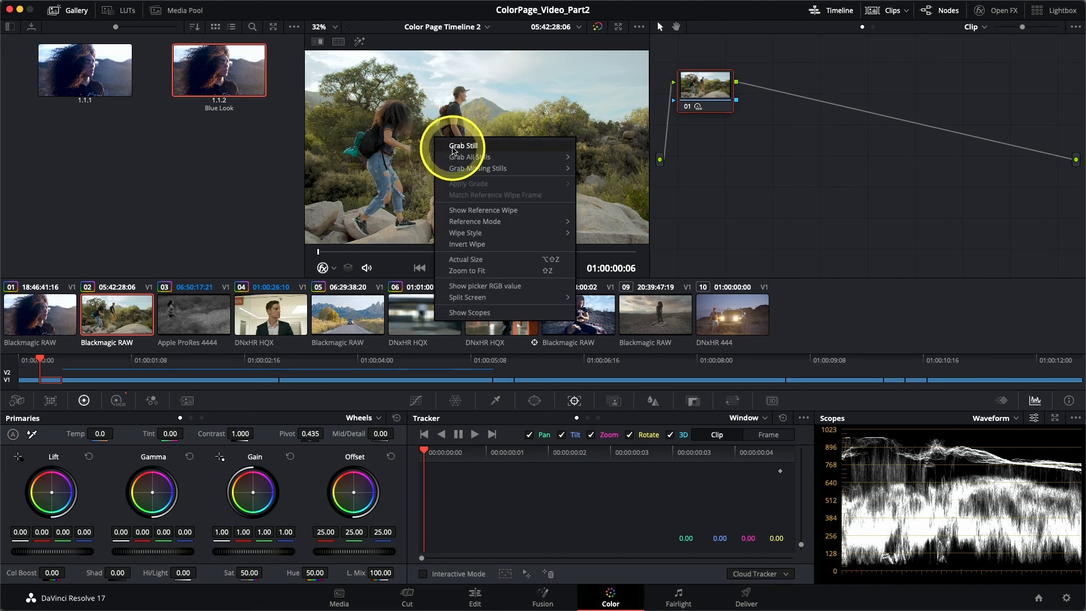
pyautogui.click(453, 147)
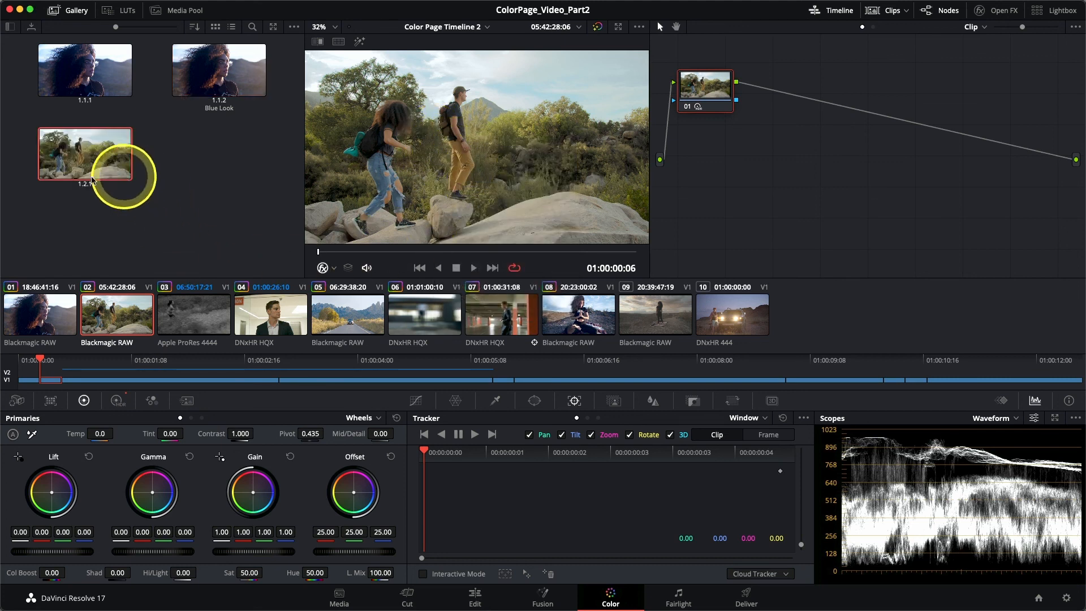
# Step: Export clip 02's still to the Desktop as a DPX file named HDR_Mountain
pyautogui.rightClick(79, 160)
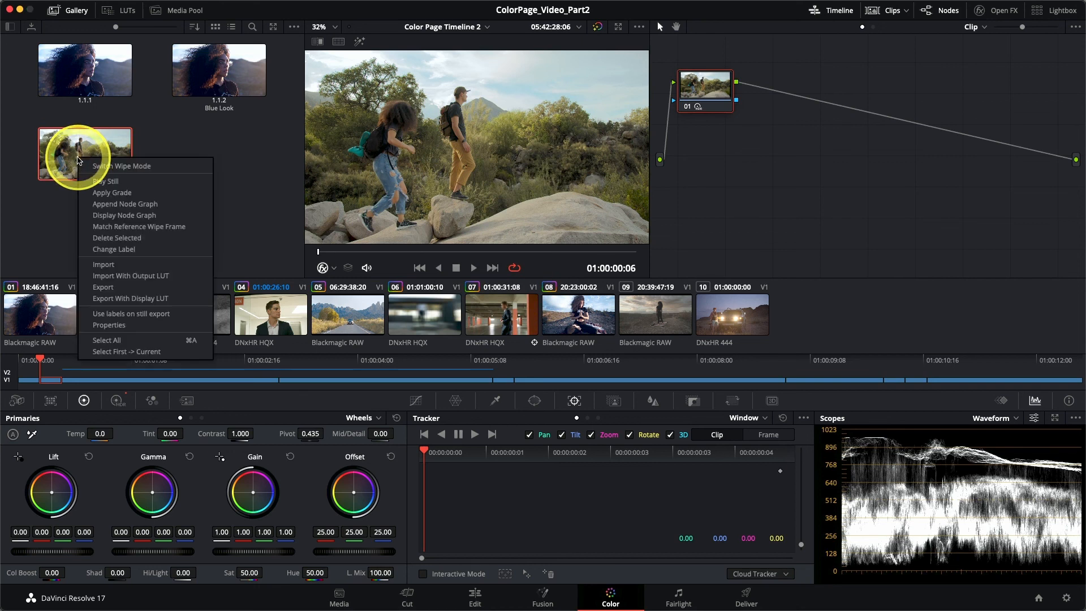
pyautogui.click(102, 287)
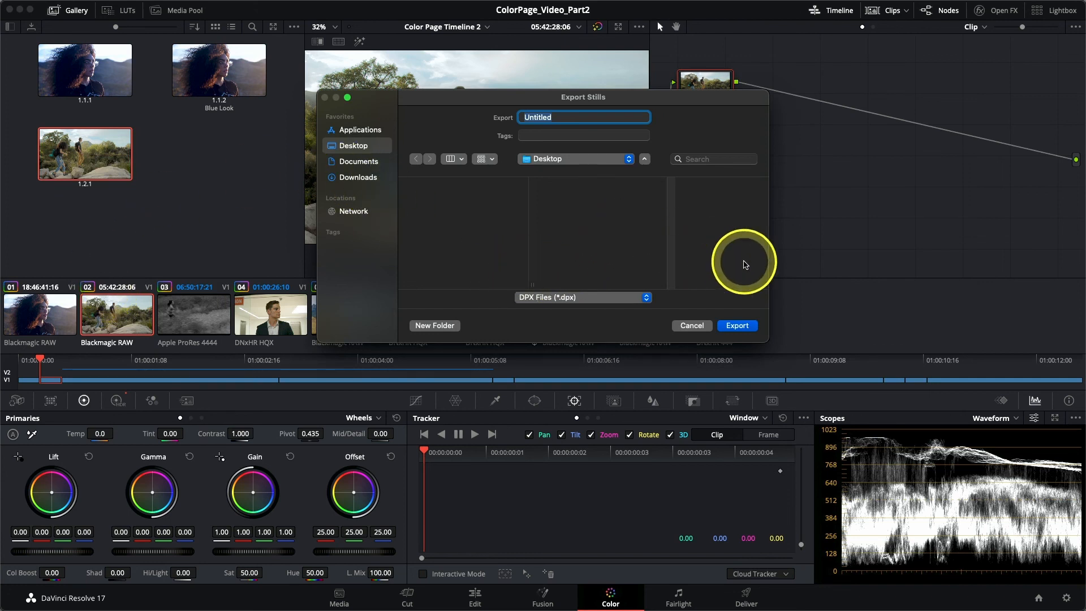
pyautogui.write('HDR_Mountain')
pyautogui.click(737, 325)
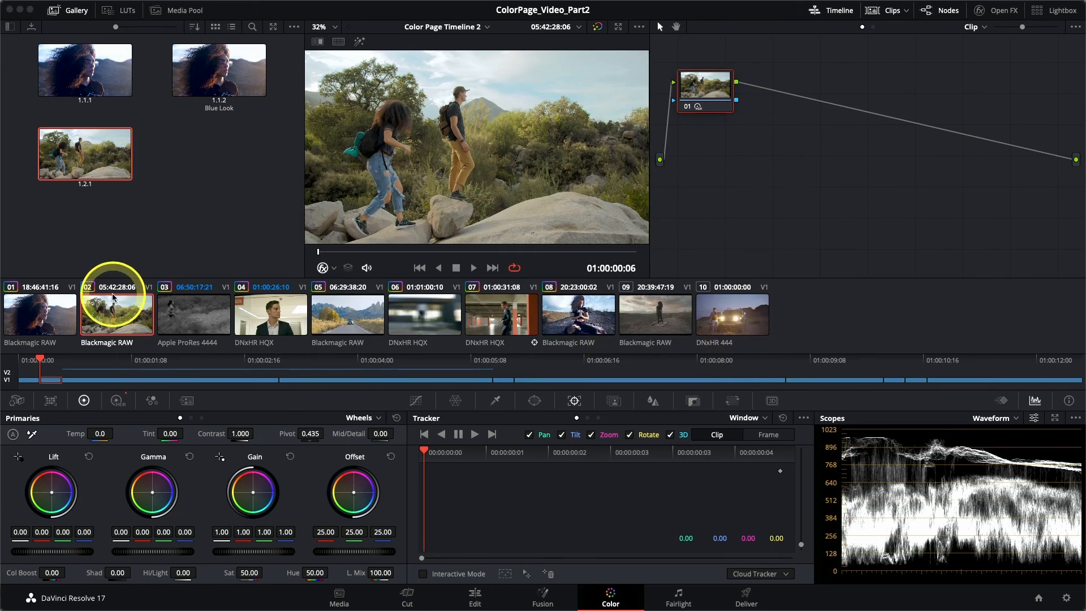
# Step: Switch to Finder to examine the exported still files on the Desktop, and return to DaVinci Resolve
pyautogui.press('super+Tab')
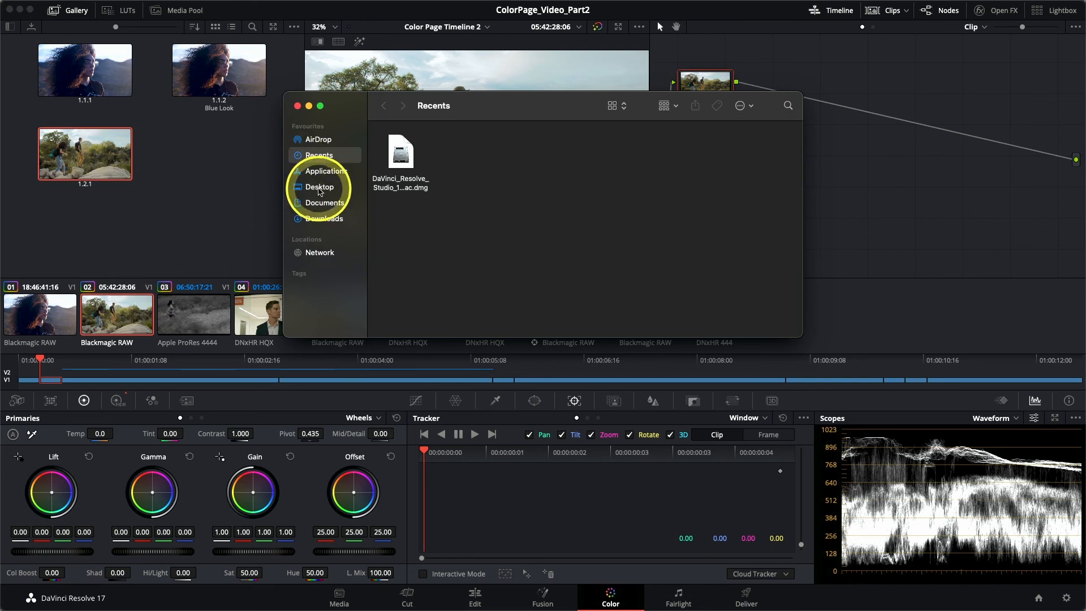
pyautogui.click(320, 187)
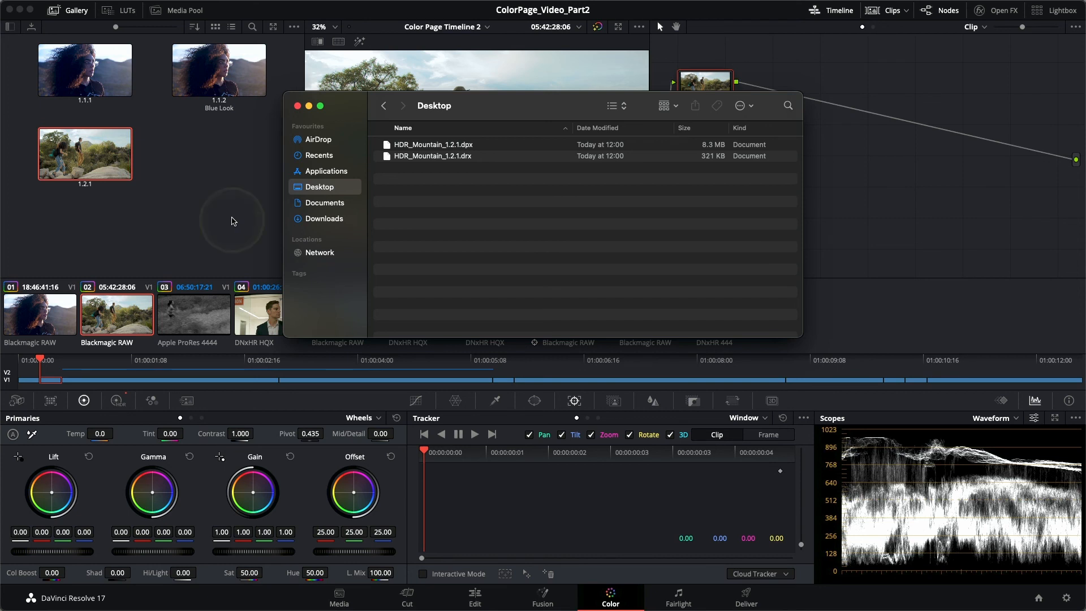
pyautogui.click(210, 195)
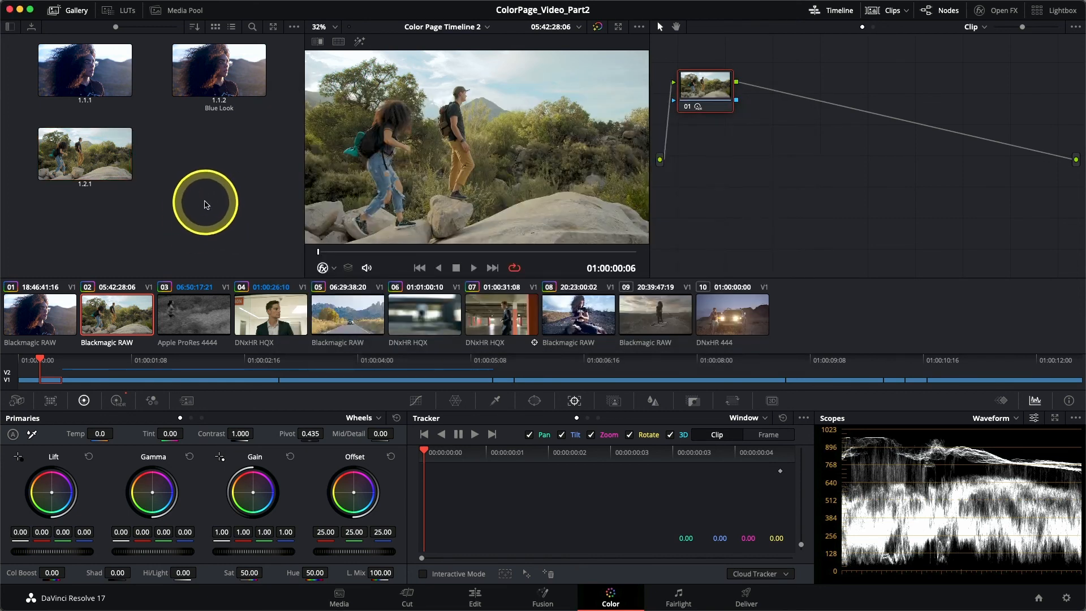
# Step: Import the still Drama_sky_1.8.1.dpx into the gallery from the Stills folder of ColorPage_Video_Part2.dra
pyautogui.rightClick(207, 192)
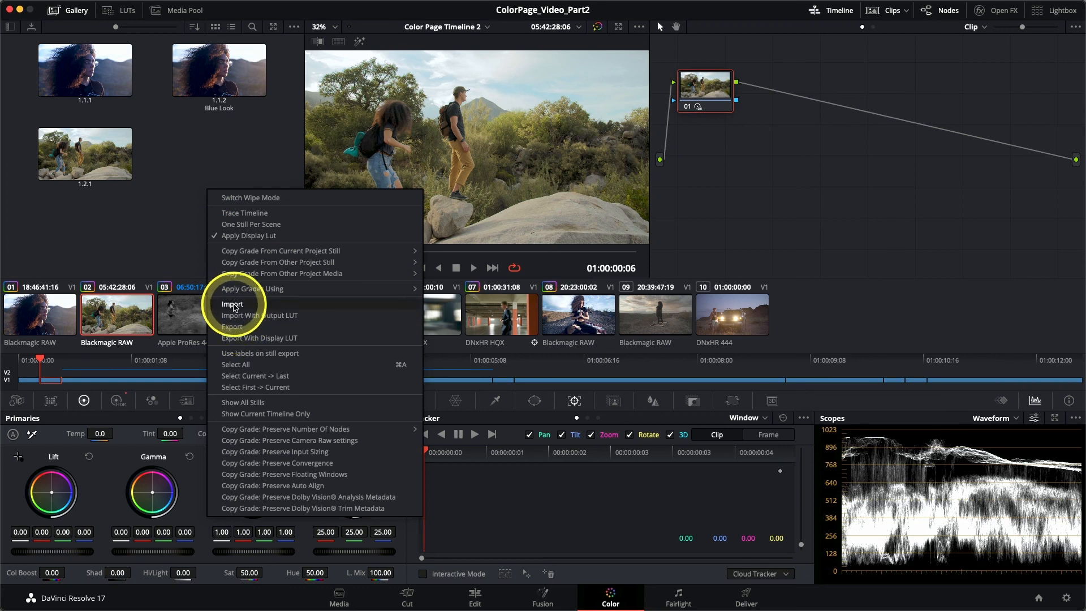
pyautogui.click(232, 305)
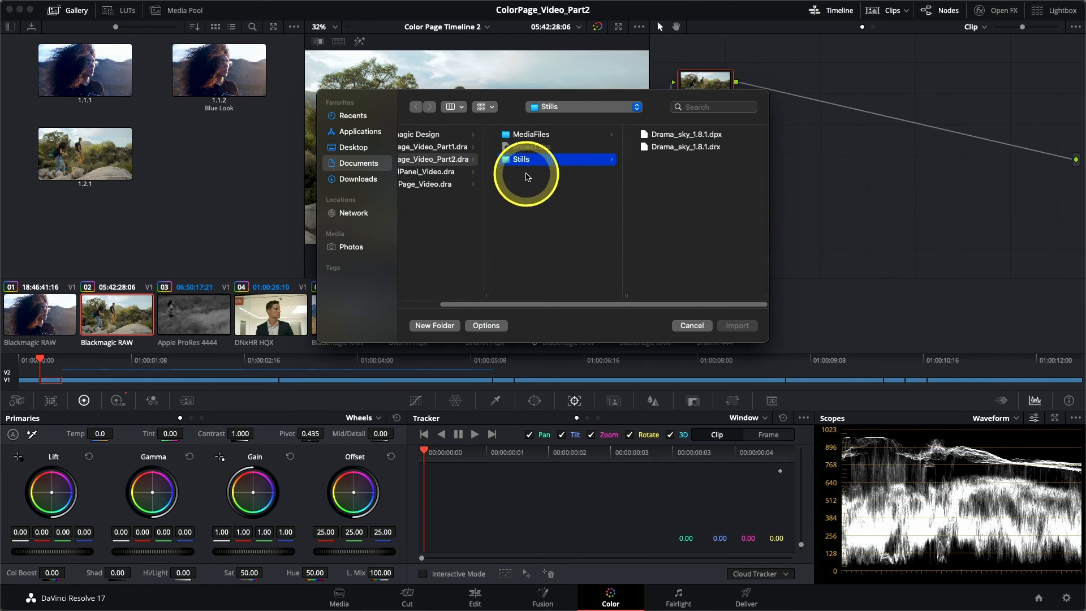
pyautogui.click(456, 161)
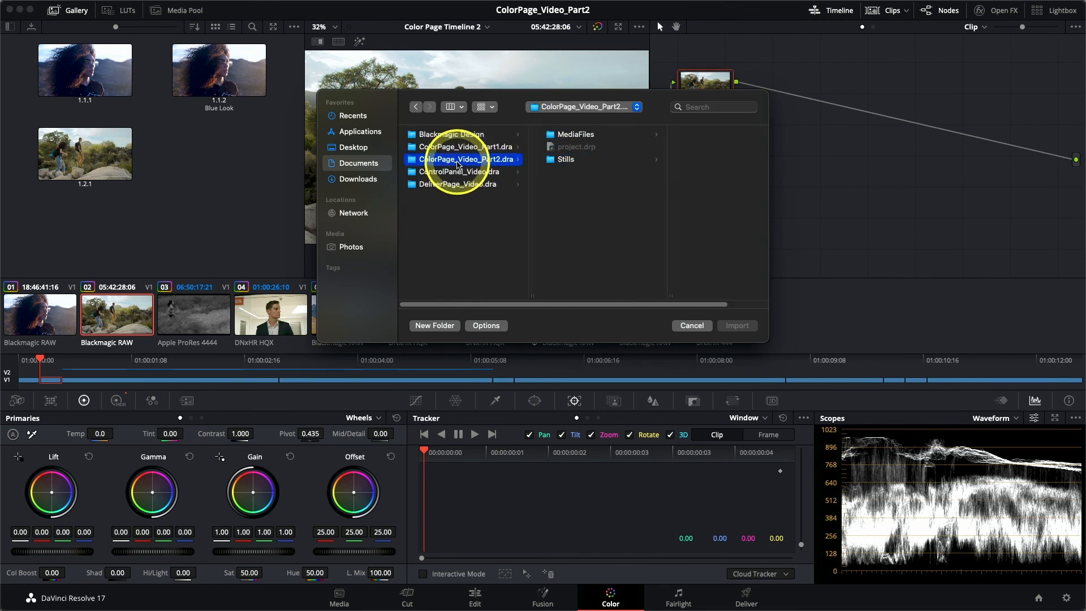
pyautogui.click(575, 164)
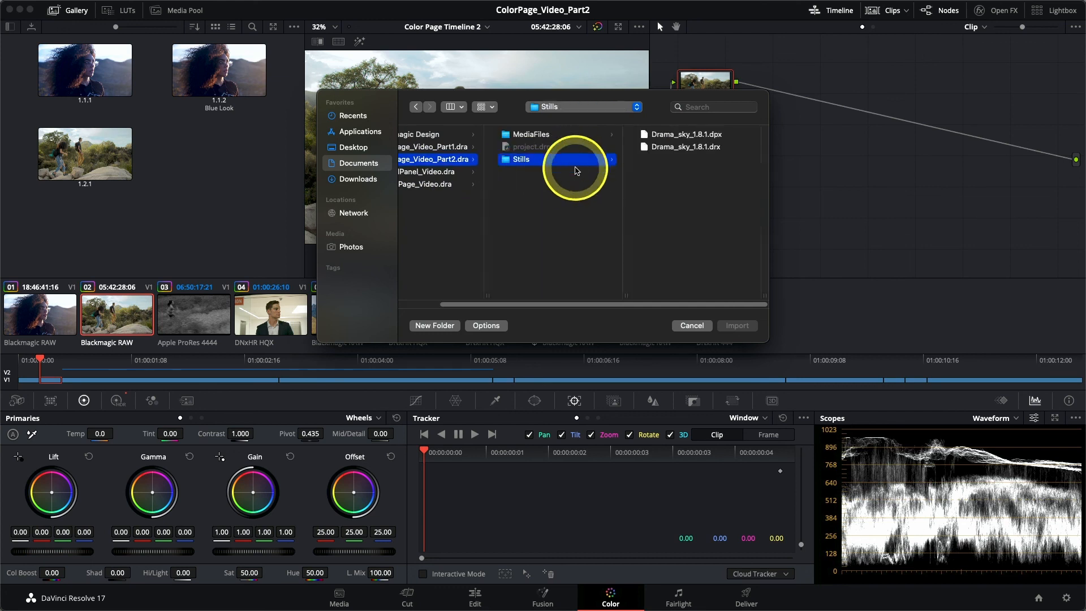
pyautogui.click(662, 136)
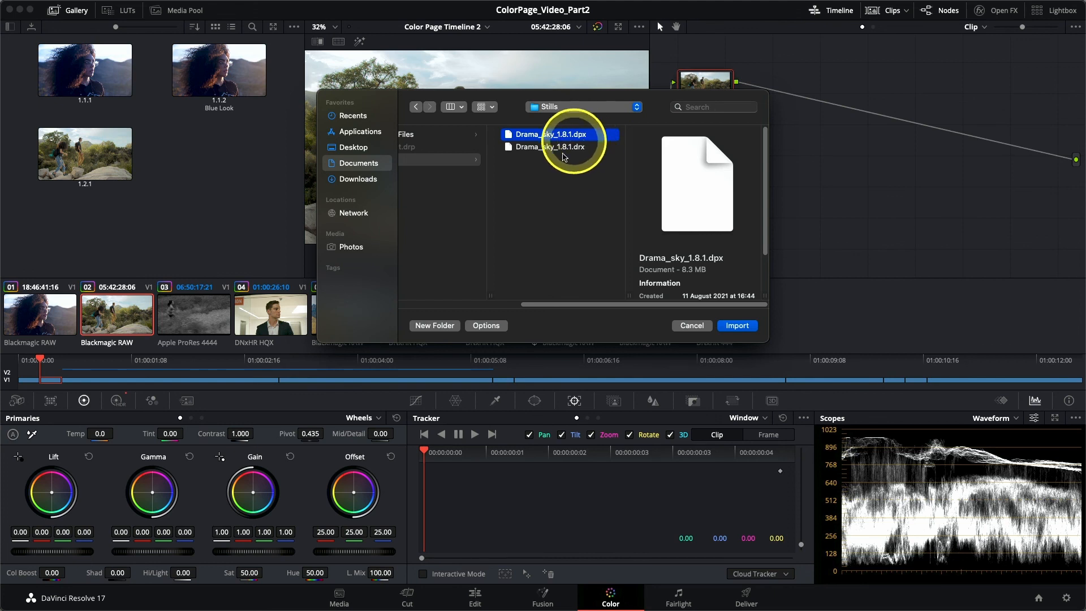
pyautogui.click(737, 326)
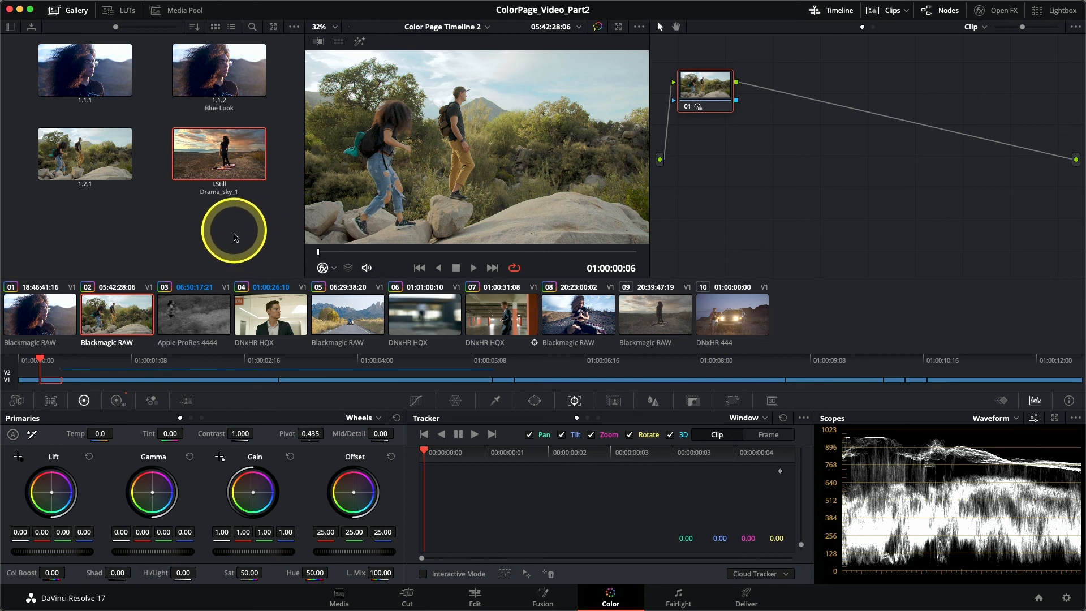
# Step: Apply the imported Drama_sky_1 still's grade to clip 09
pyautogui.click(647, 331)
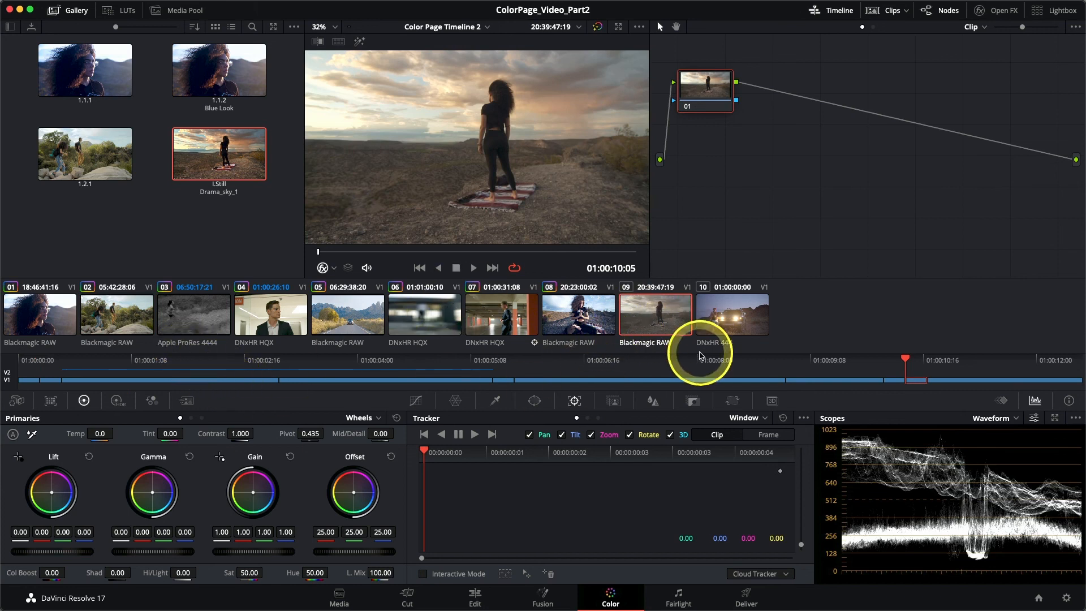
pyautogui.rightClick(198, 153)
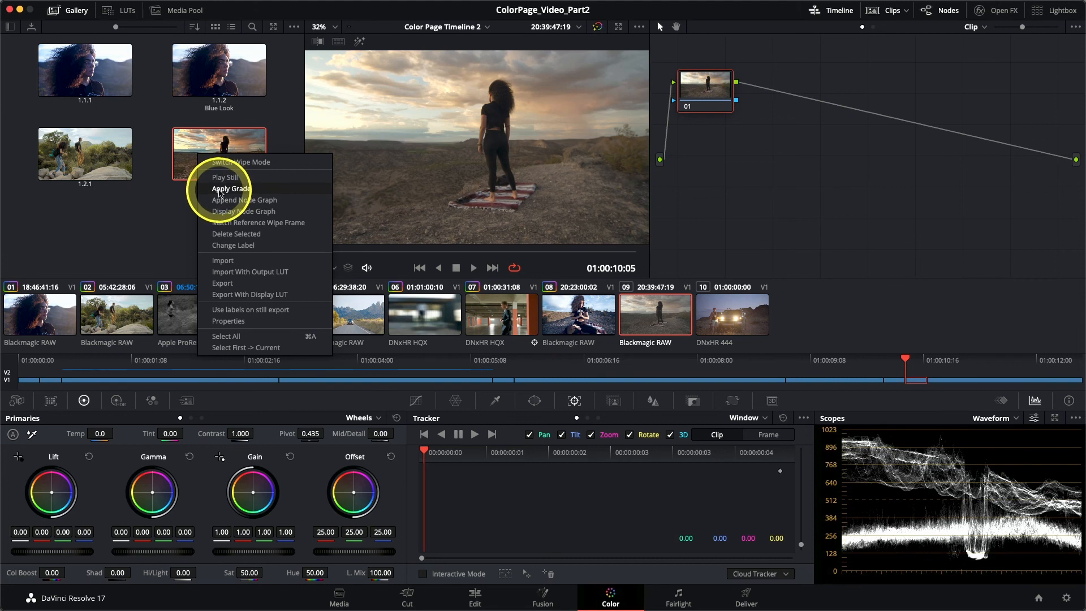
pyautogui.click(219, 190)
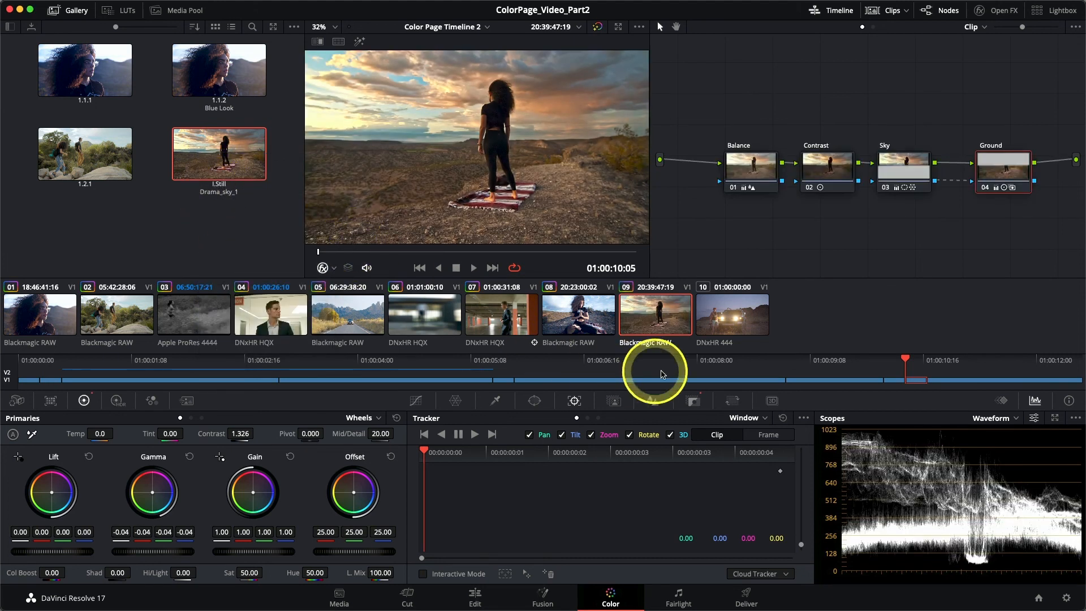